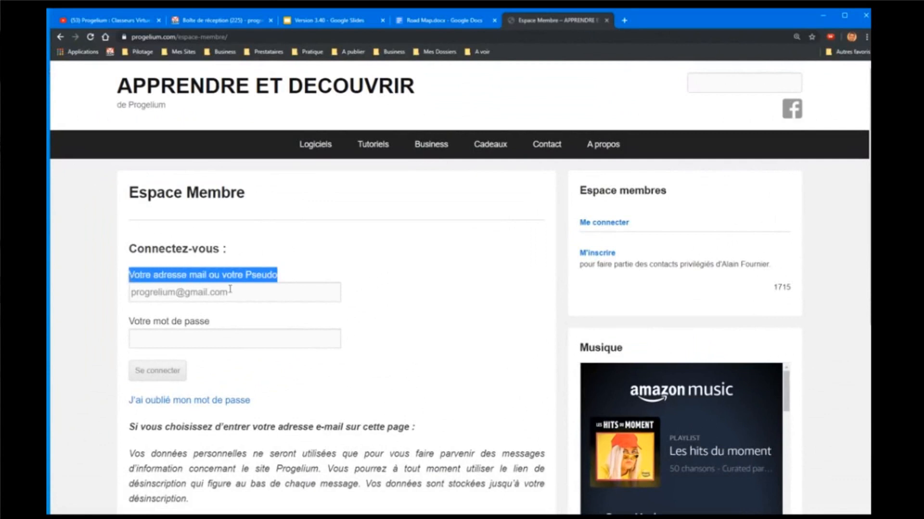
# - Log in to the Espace Membre page by entering the account password
pyautogui.click(250, 290)
pyautogui.click(232, 339)
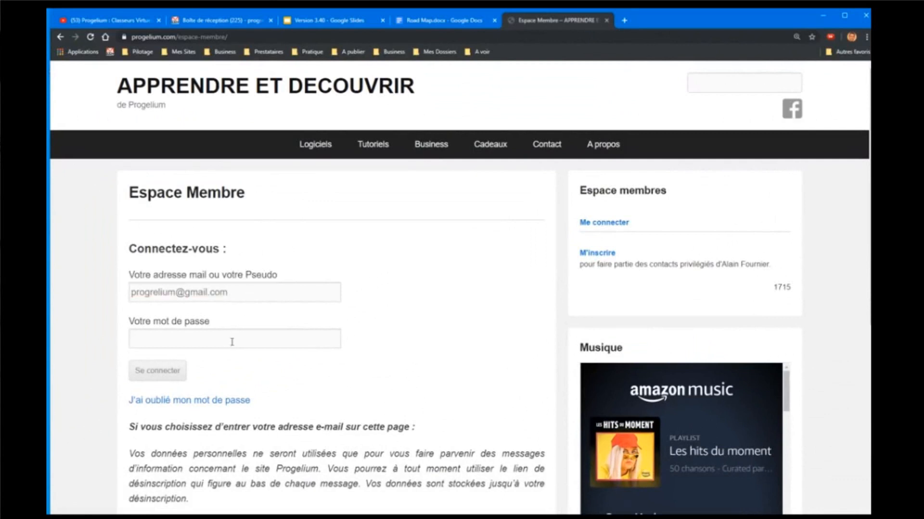
pyautogui.write('•••••••')
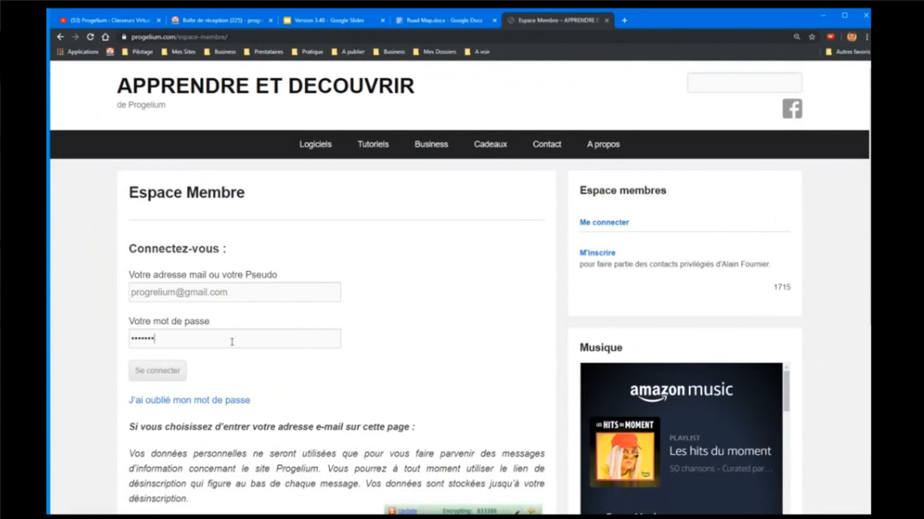
pyautogui.write('•')
pyautogui.click(175, 380)
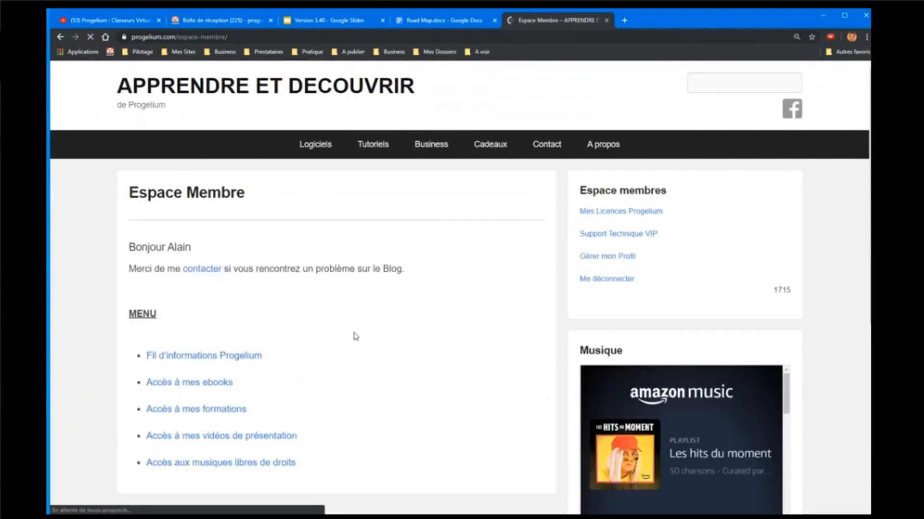
# - Open the Mes Licences Progelium dashboard and display its Activation video section
pyautogui.moveTo(675, 211); pyautogui.dragTo(573, 212)
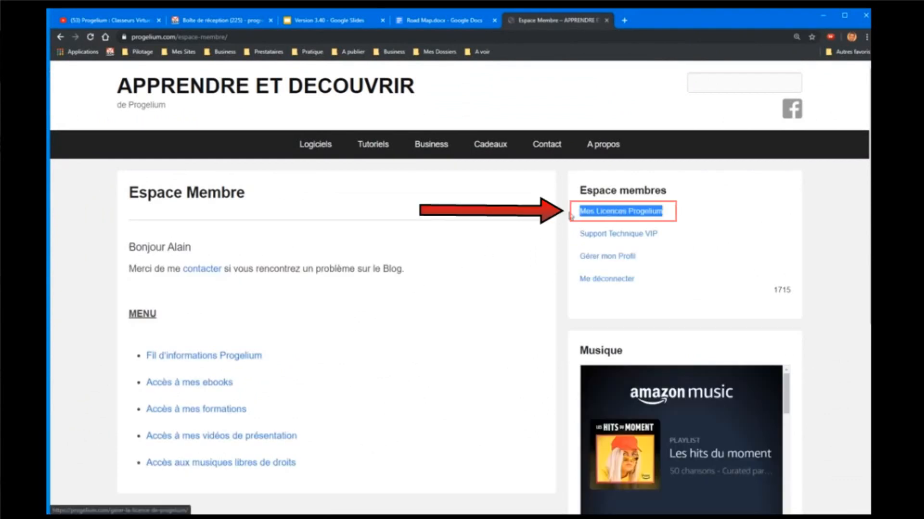
pyautogui.click(653, 216)
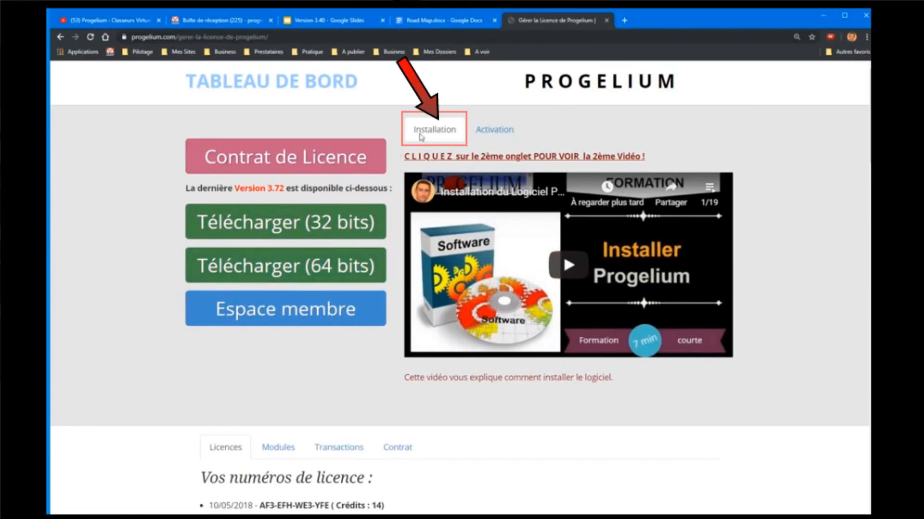
pyautogui.click(503, 135)
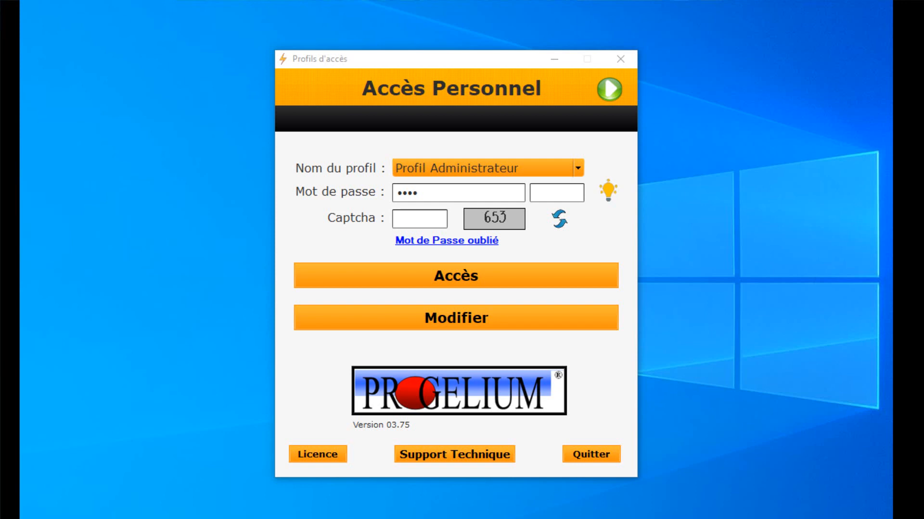
# - Switch to the Progelium desktop application, enter with Profil Administrateur, and open the library management window
pyautogui.click(452, 275)
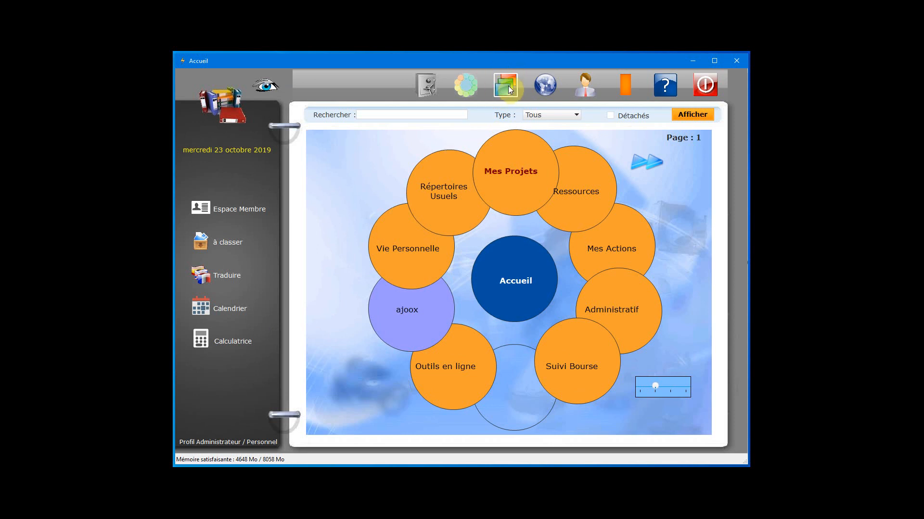
pyautogui.click(506, 86)
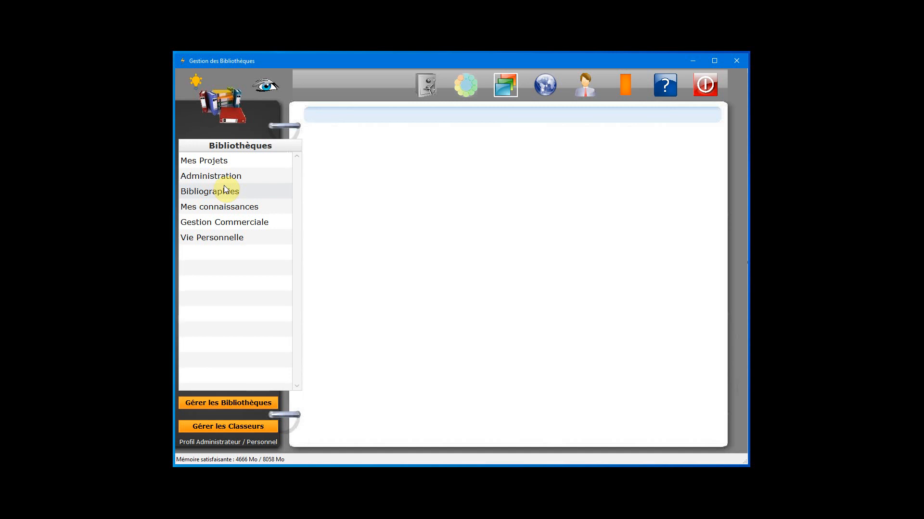
# - Examine the binders of the Mes Projets library and the contents of its Ressources group, returning to the Bibliothèques list
pyautogui.click(222, 162)
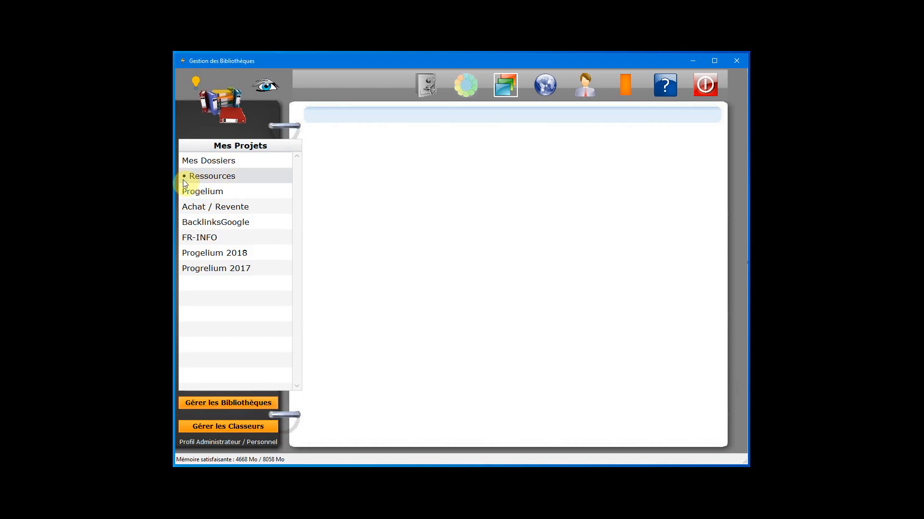
pyautogui.click(214, 178)
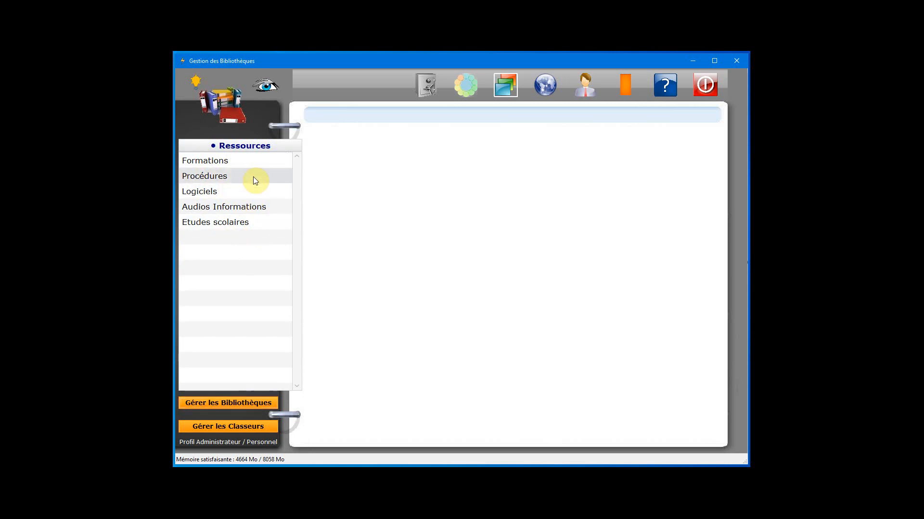
pyautogui.click(265, 146)
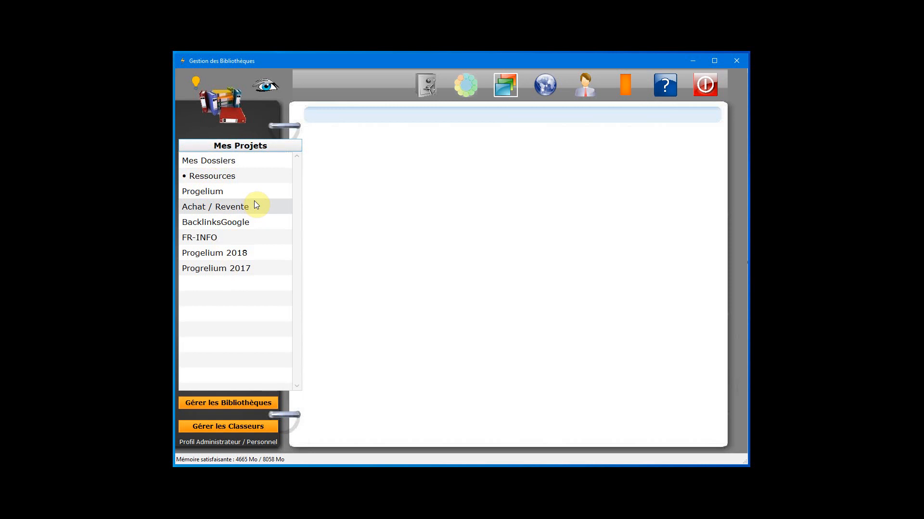
pyautogui.click(269, 146)
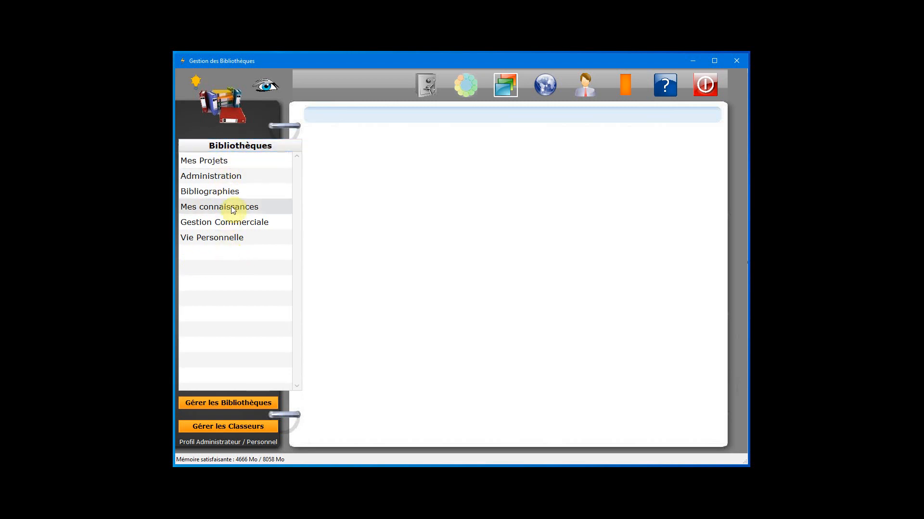
pyautogui.click(216, 161)
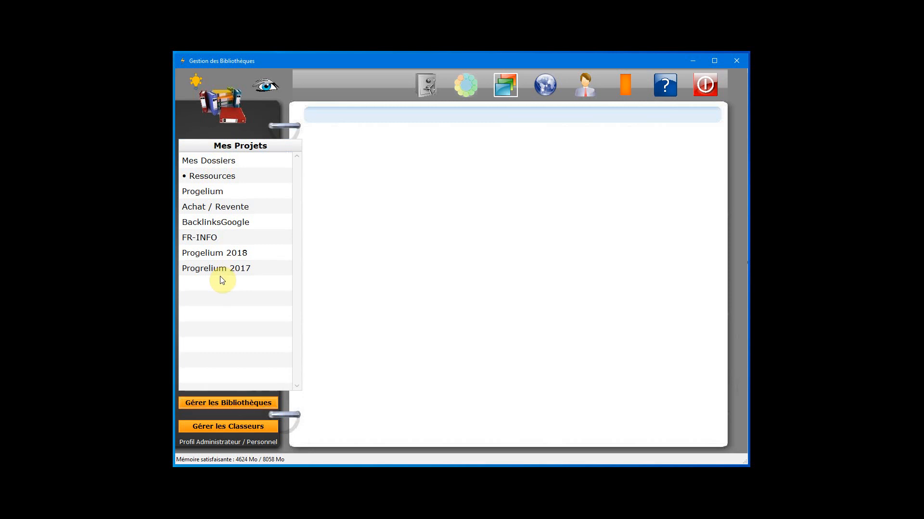
pyautogui.click(221, 180)
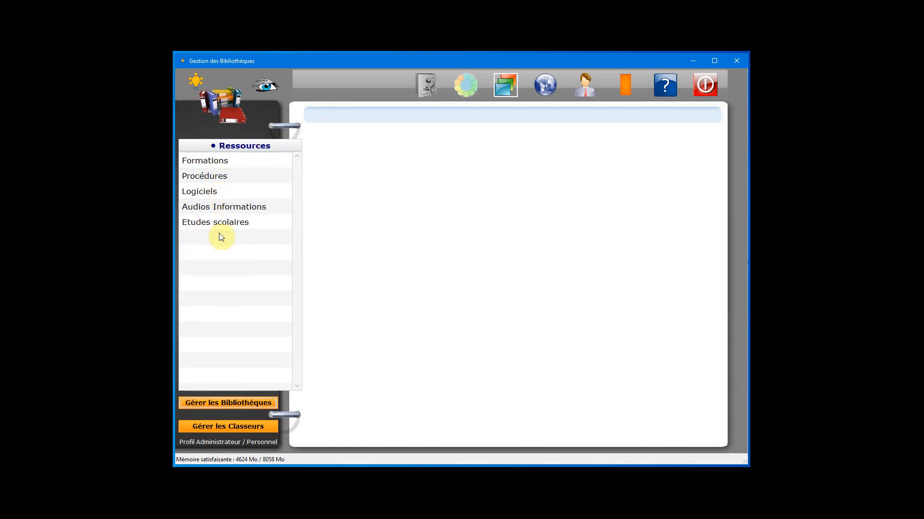
pyautogui.click(250, 147)
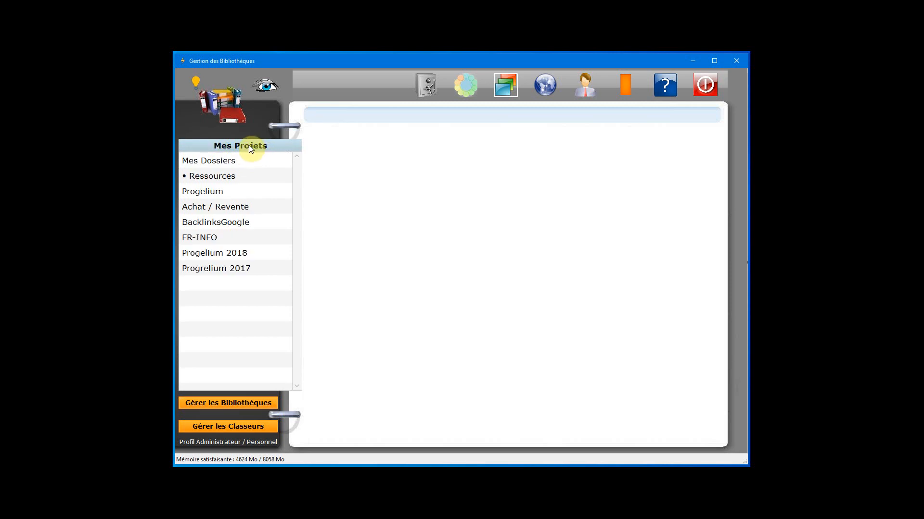
pyautogui.click(250, 146)
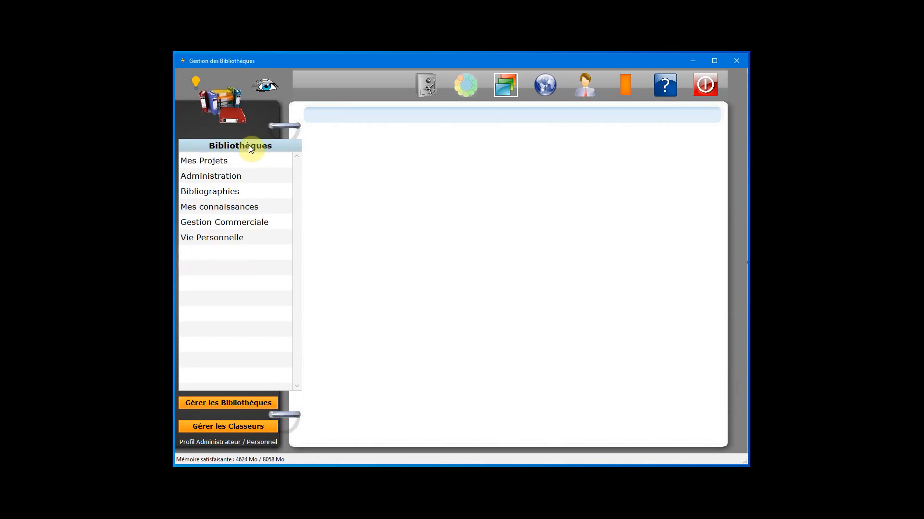
# - Open the Mes Dossiers binder of the Mes Projets library and select Vidéos Progelium under En Cours
pyautogui.click(224, 162)
pyautogui.click(225, 163)
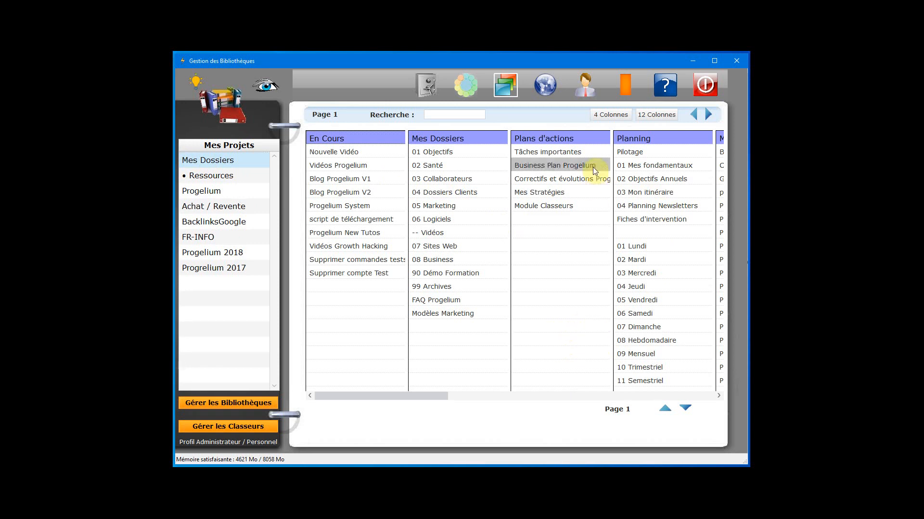
pyautogui.click(349, 165)
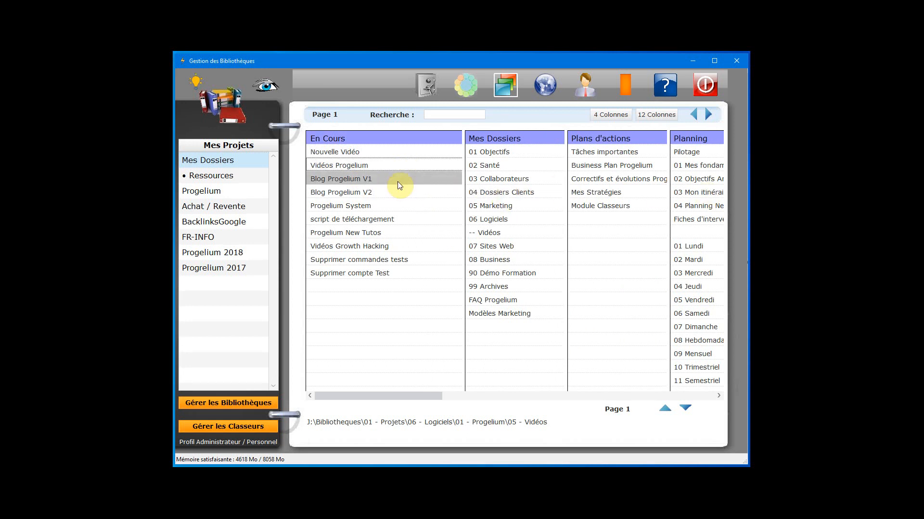
# - Equalize the widths of all columns in the Mes Dossiers binder, based on the En Cours column
pyautogui.rightClick(397, 136)
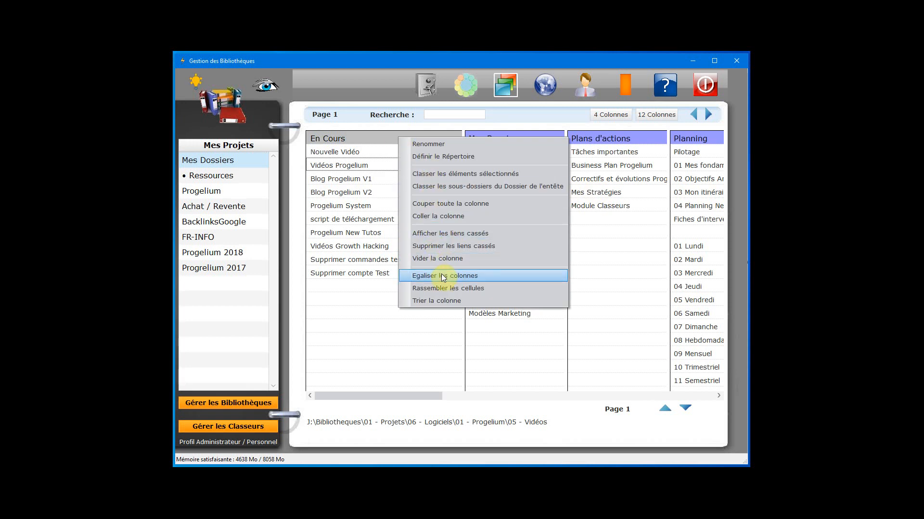
pyautogui.click(509, 278)
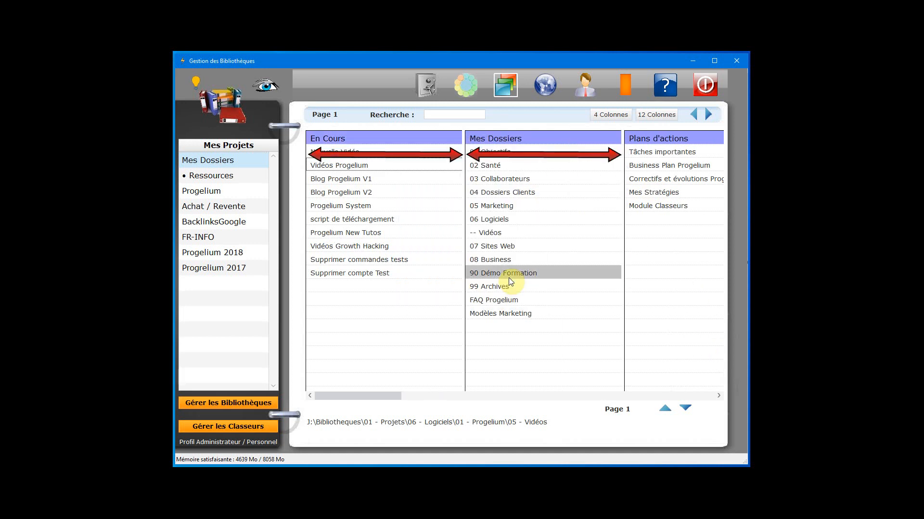
pyautogui.moveTo(354, 138); pyautogui.dragTo(391, 142)
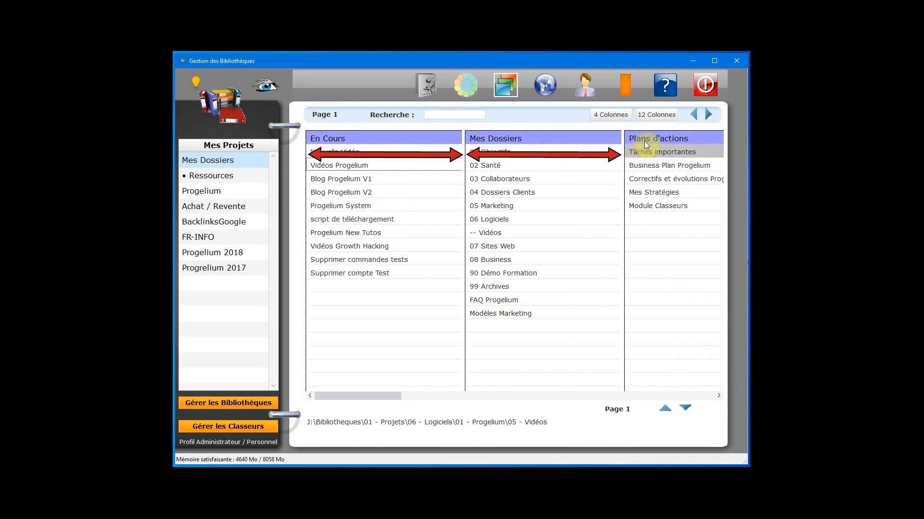
# - Show the binder in 12 columns, select Business Plan Progelium under Plans d'actions, and return to the 4-column display
pyautogui.click(653, 115)
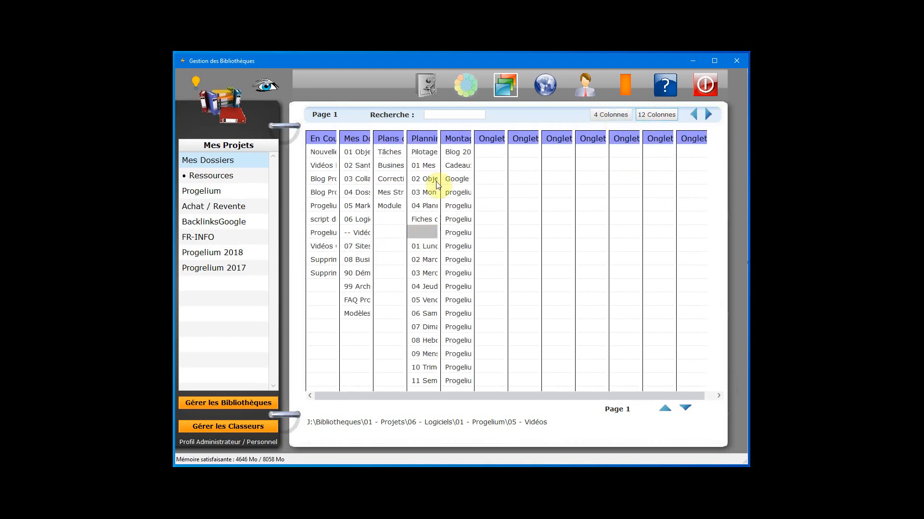
pyautogui.click(395, 165)
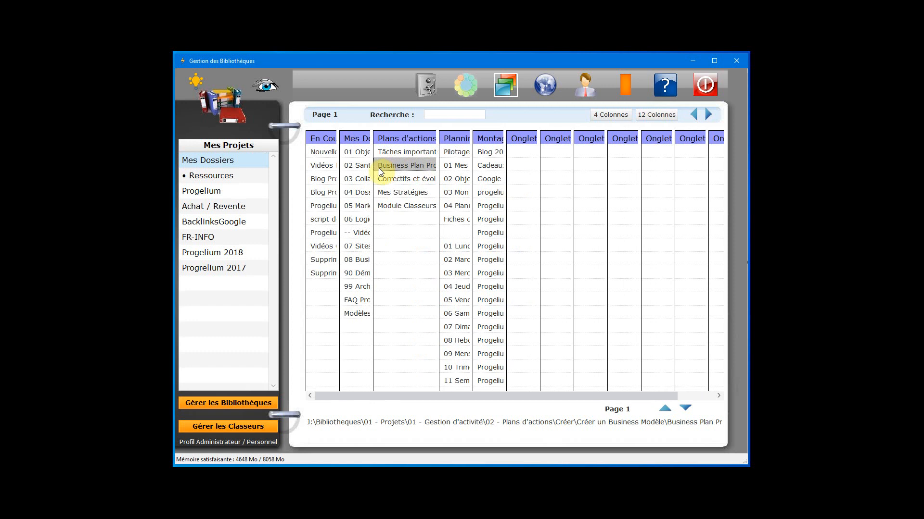
pyautogui.click(617, 114)
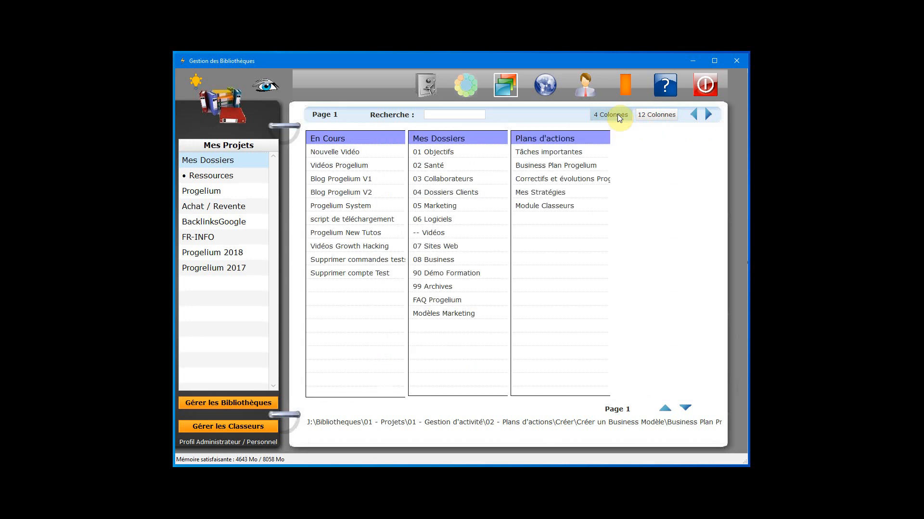
# - Browse the binder's columns sideways as far as Onglet 7 and go back toward the first column
pyautogui.click(708, 115)
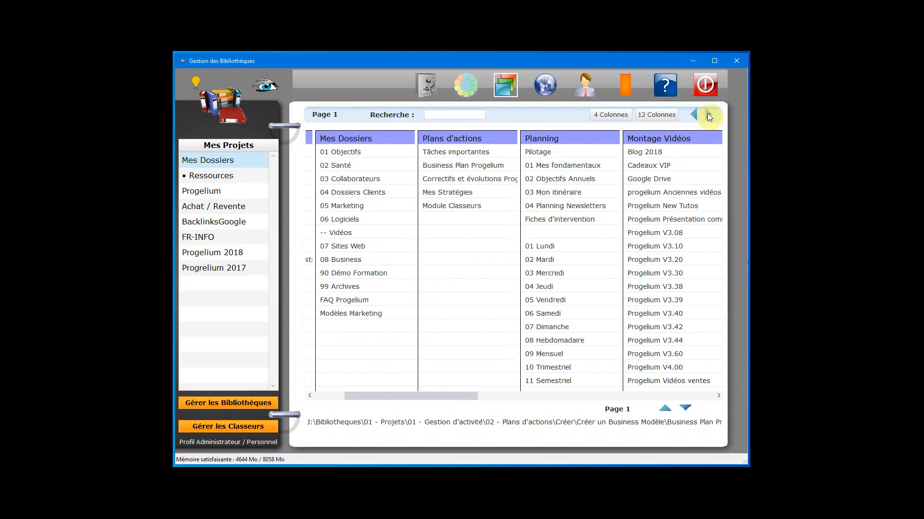
pyautogui.click(708, 116)
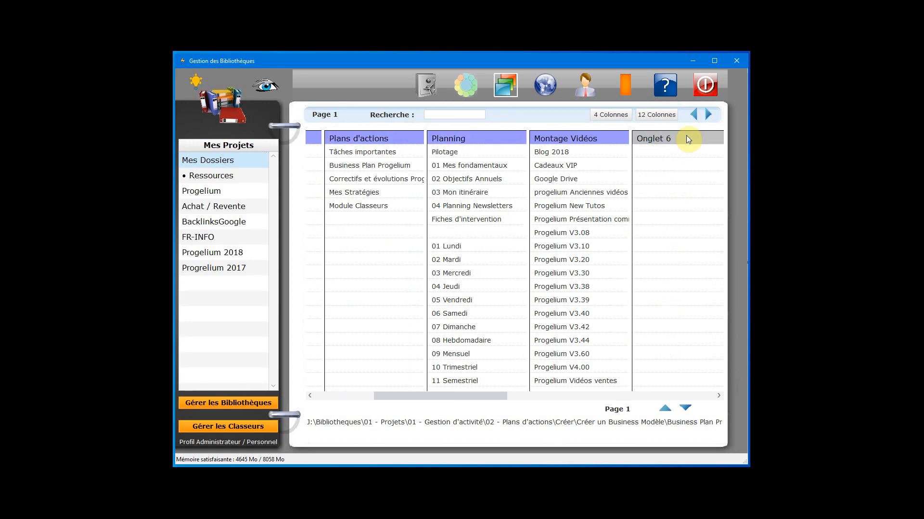
pyautogui.click(709, 115)
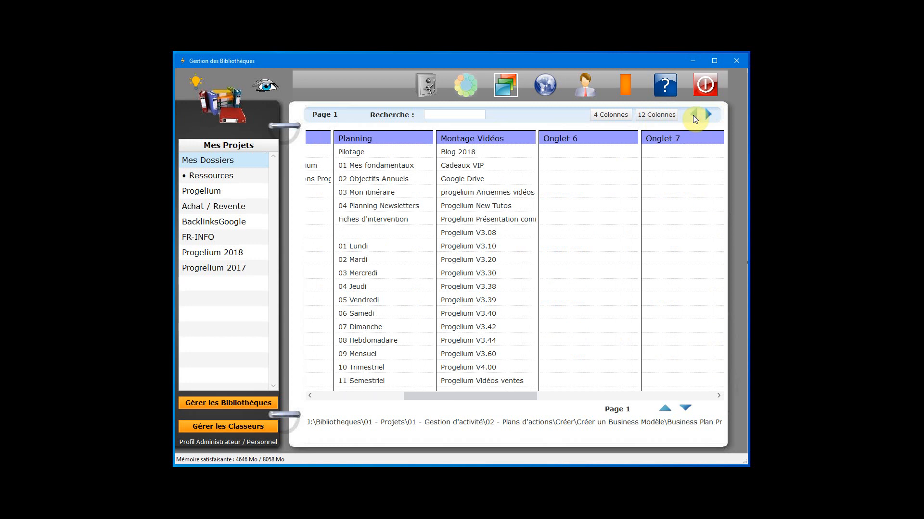
pyautogui.click(693, 115)
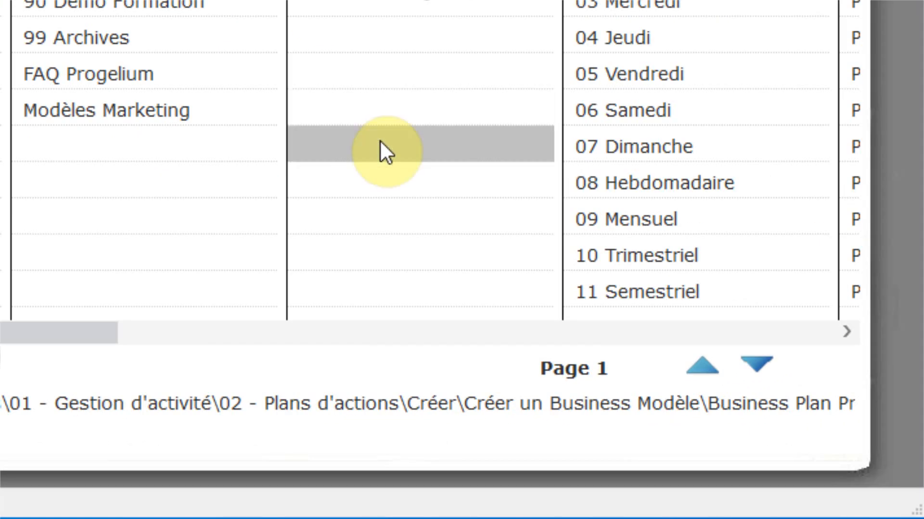
# - Page down through the binder's rows to page 3 and return to page 1
pyautogui.click(758, 363)
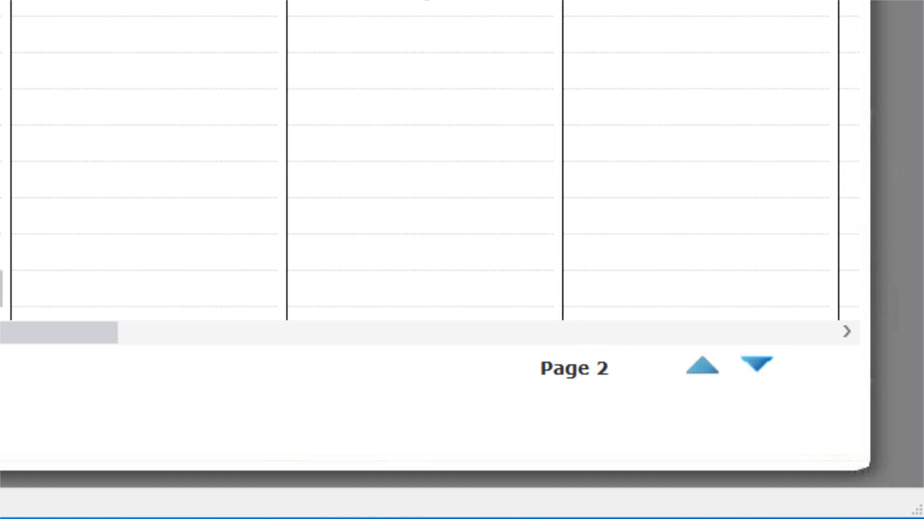
pyautogui.click(761, 363)
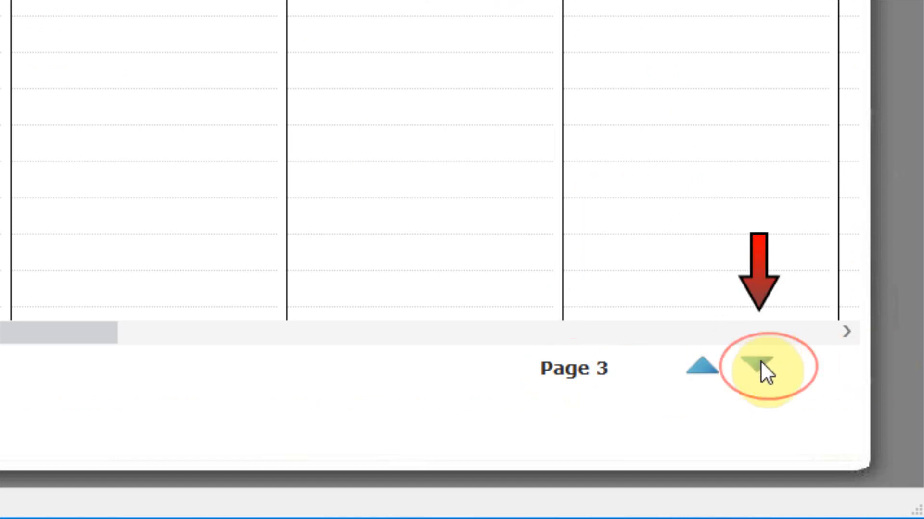
pyautogui.click(703, 369)
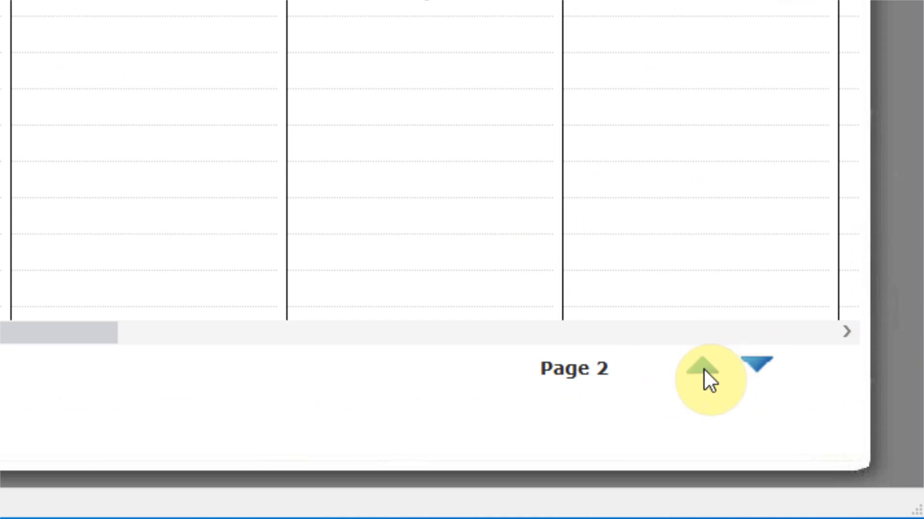
pyautogui.click(702, 369)
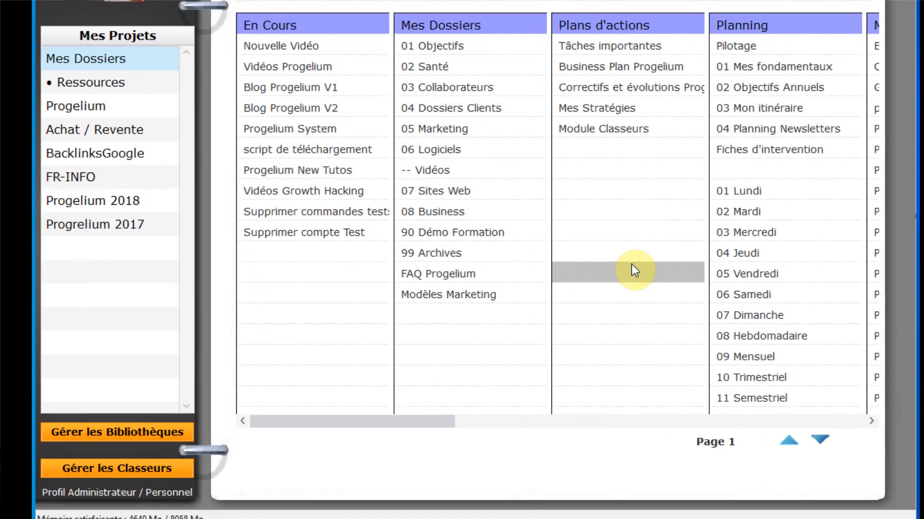
# - Look through the lower pages of the Mes Dossiers binder, going back to page 2 and on to page 7
pyautogui.scroll(-1, 568, 297)
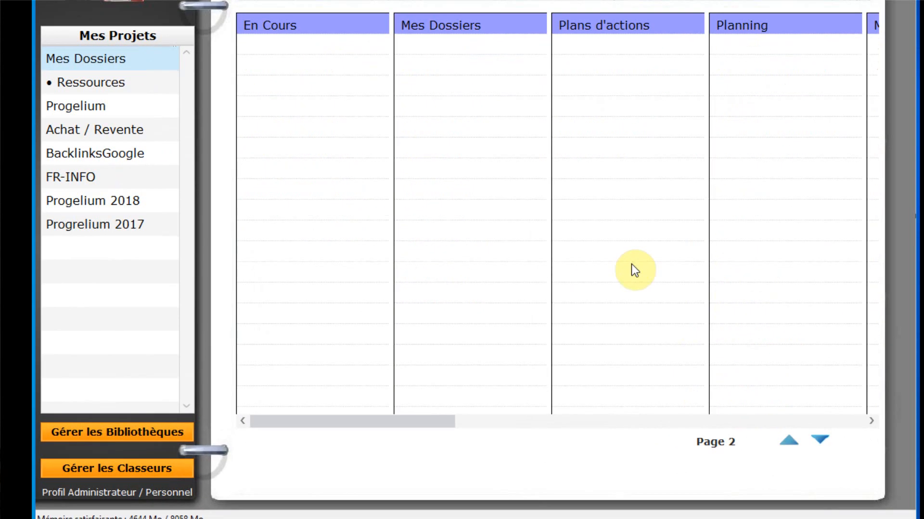
pyautogui.scroll(-2, 632, 265)
pyautogui.scroll(2, 631, 265)
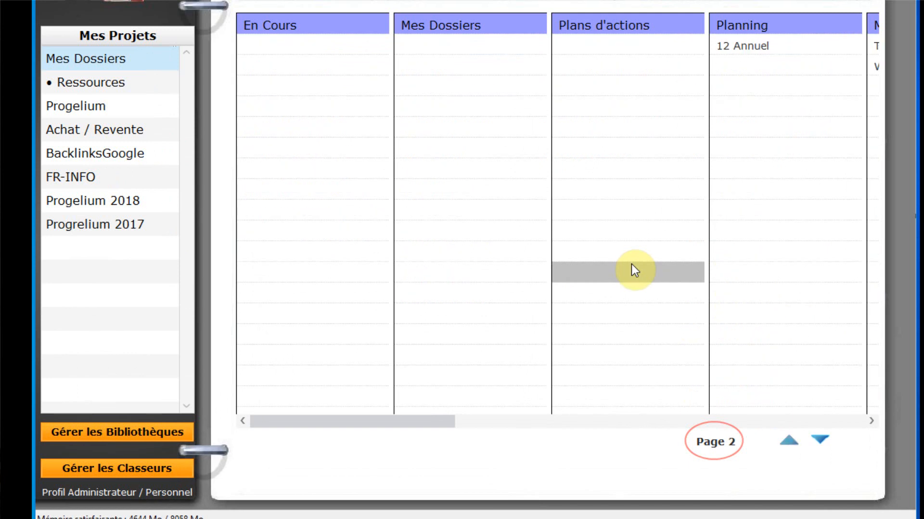
pyautogui.scroll(-2, 631, 270)
pyautogui.scroll(-3, 695, 267)
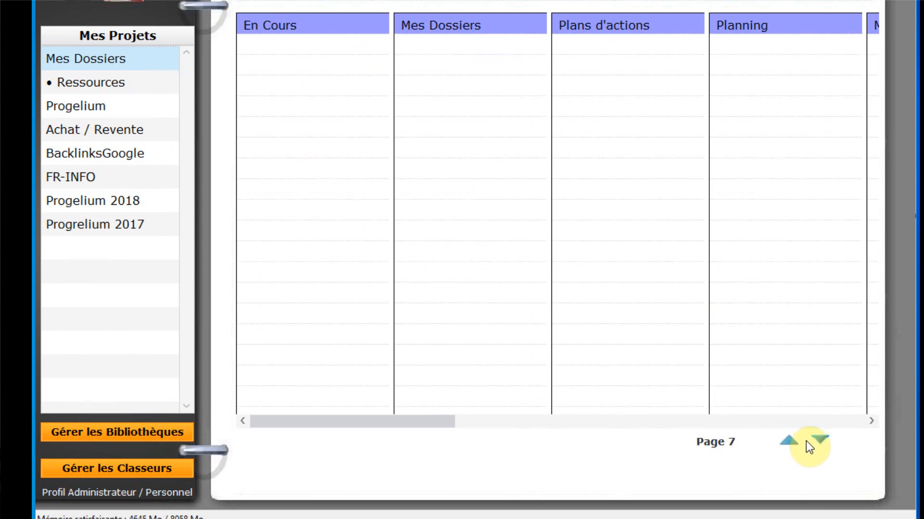
# - Page down through the Mes Dossiers binder as far as page 37 and return to page 1
pyautogui.click(818, 440)
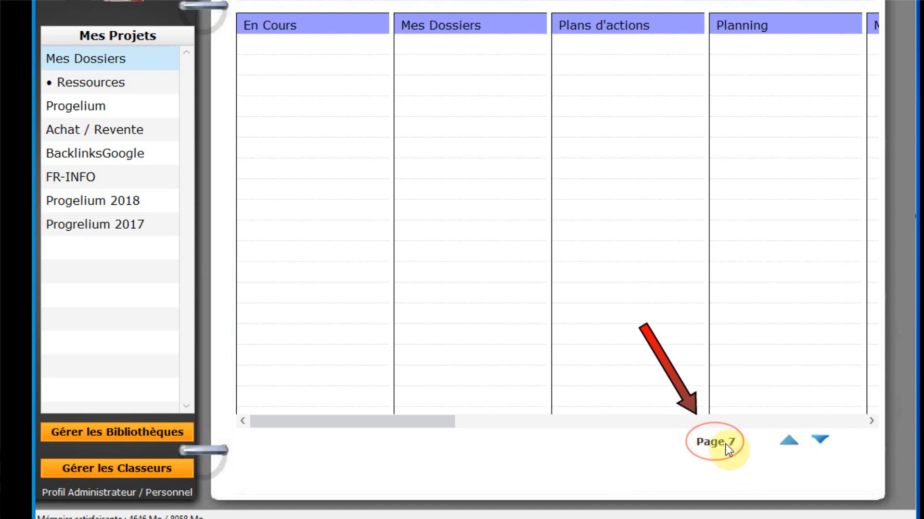
pyautogui.click(820, 439)
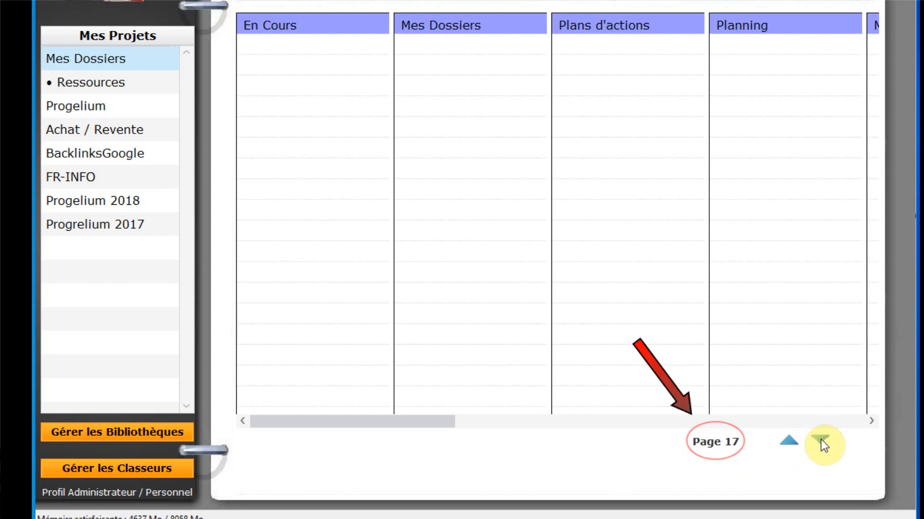
pyautogui.click(821, 439)
pyautogui.click(820, 439)
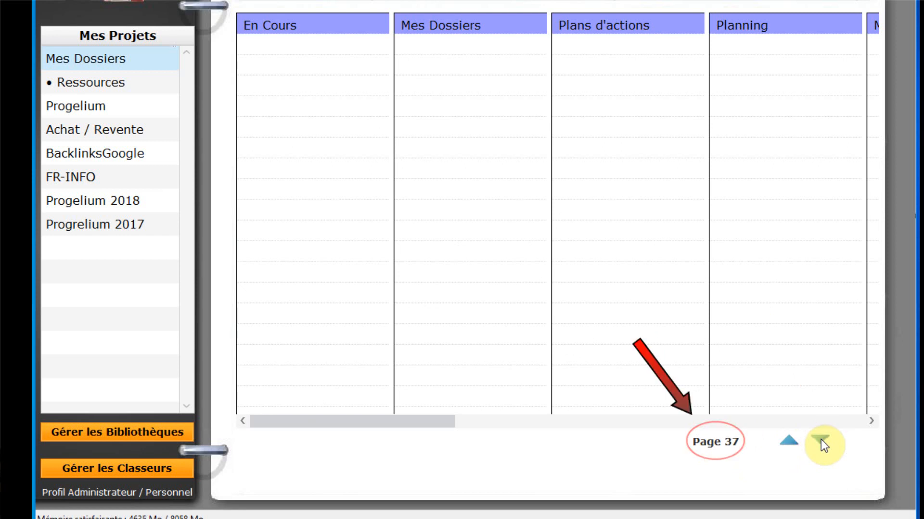
pyautogui.click(789, 439)
pyautogui.click(789, 440)
pyautogui.click(789, 439)
pyautogui.click(789, 440)
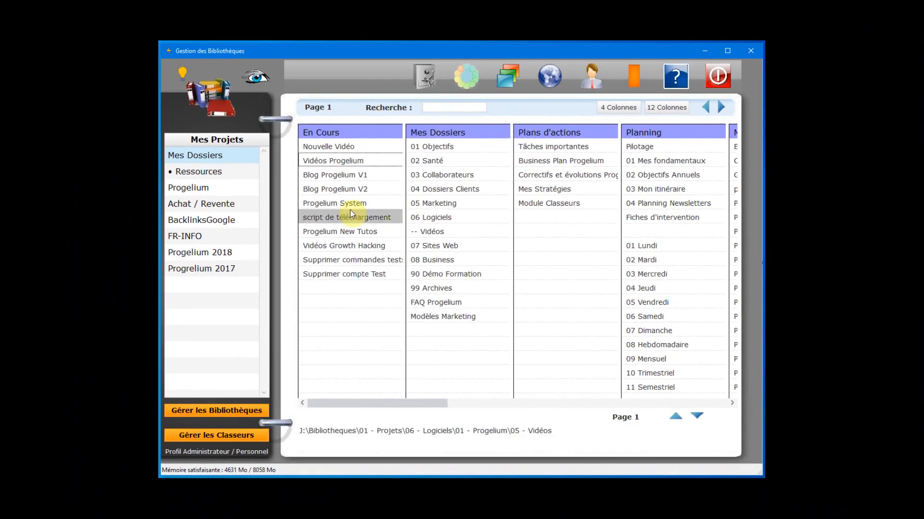
# - Insert an empty cell above Blog Progelium V1 in the En Cours column and regroup the column's cells
pyautogui.rightClick(341, 291)
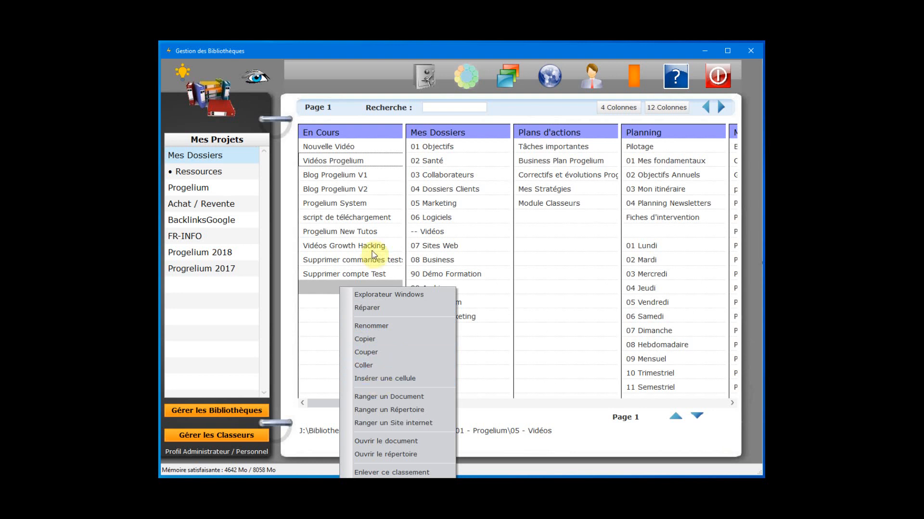
pyautogui.click(340, 190)
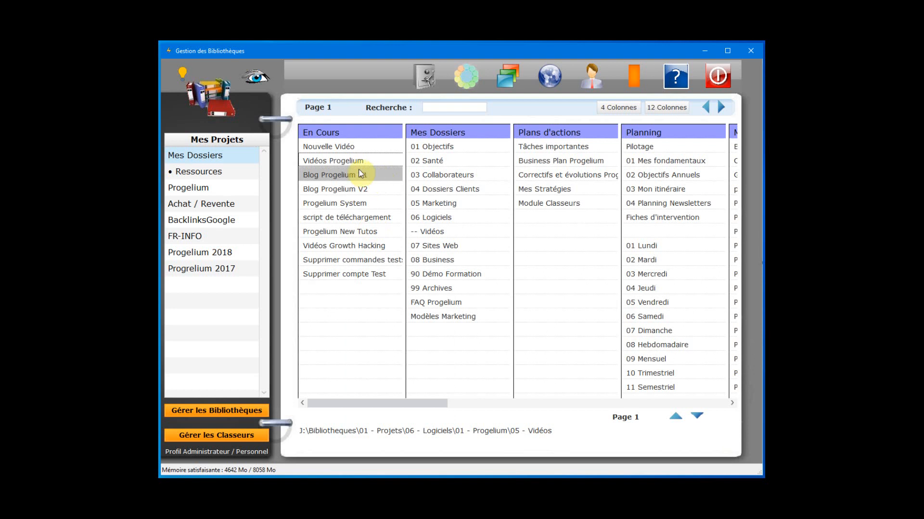
pyautogui.rightClick(343, 174)
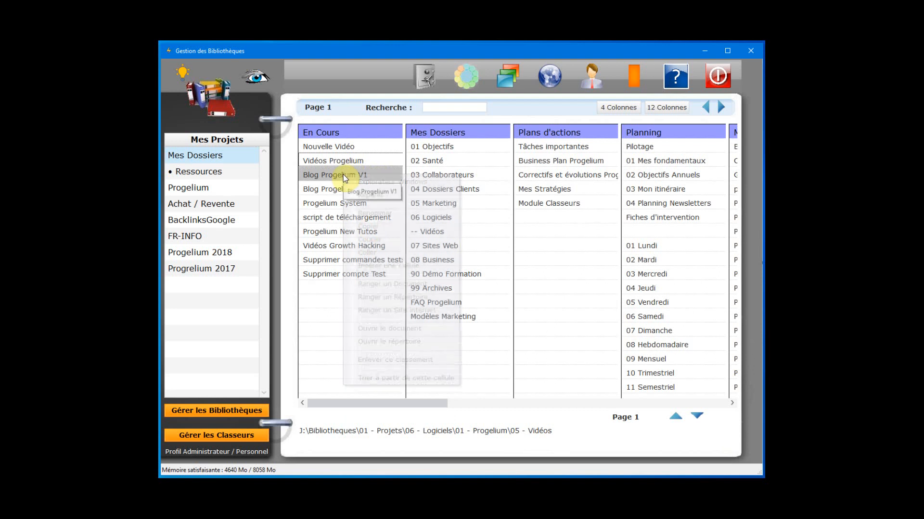
pyautogui.click(393, 266)
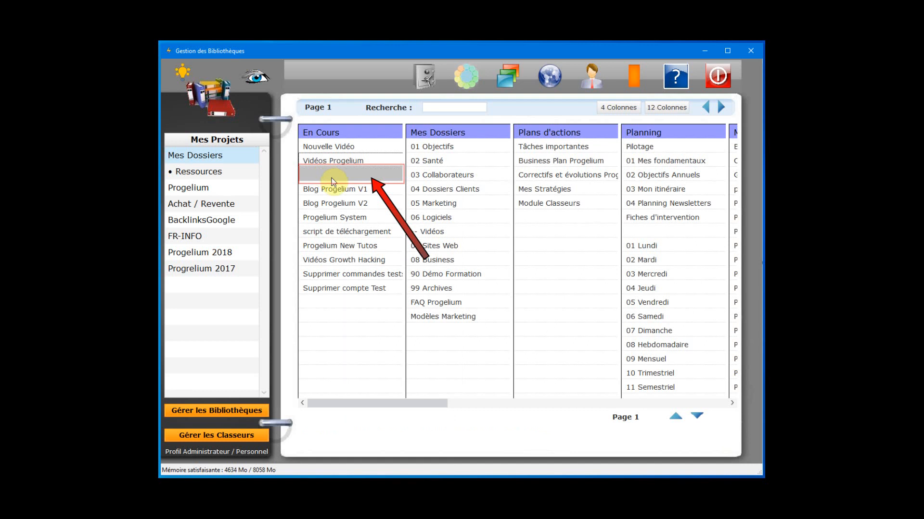
pyautogui.rightClick(357, 132)
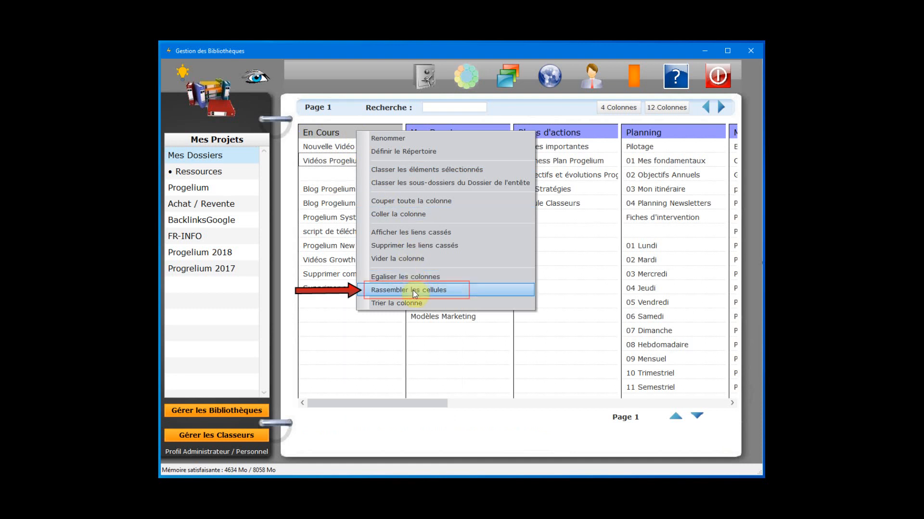
pyautogui.click(472, 290)
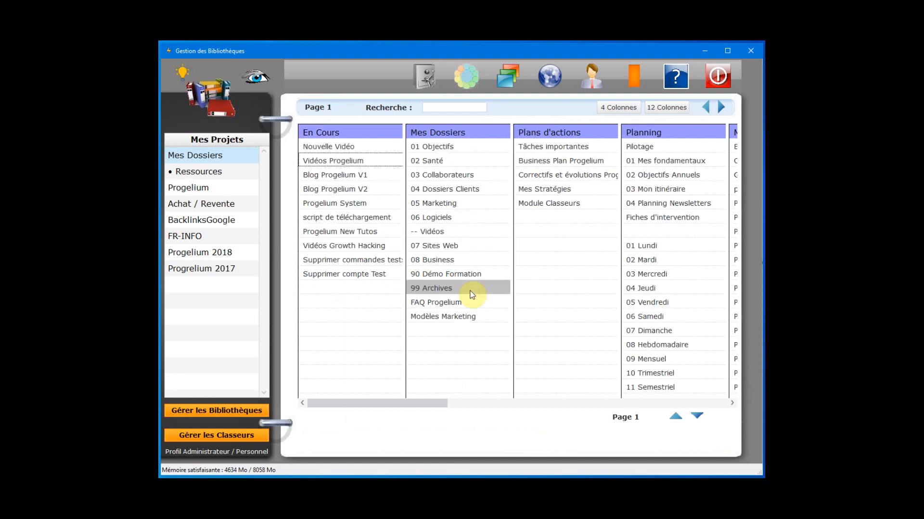
# - Look through the cell commands available for Blog Progelium V2 and Blog Progelium V1 in the En Cours column
pyautogui.rightClick(345, 190)
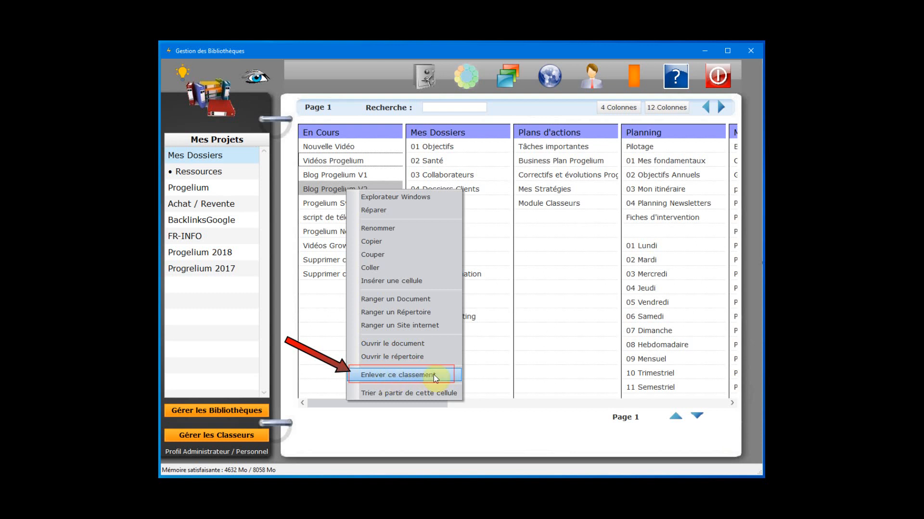
pyautogui.click(416, 395)
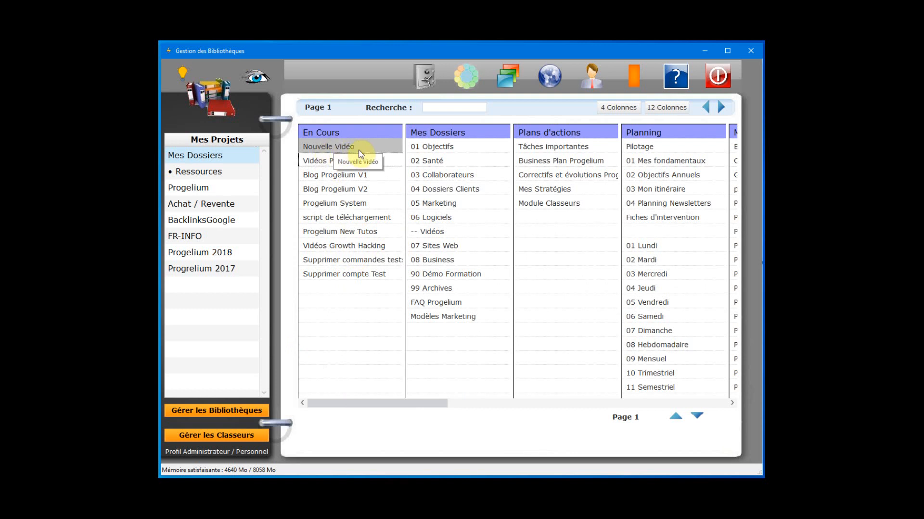
pyautogui.rightClick(348, 175)
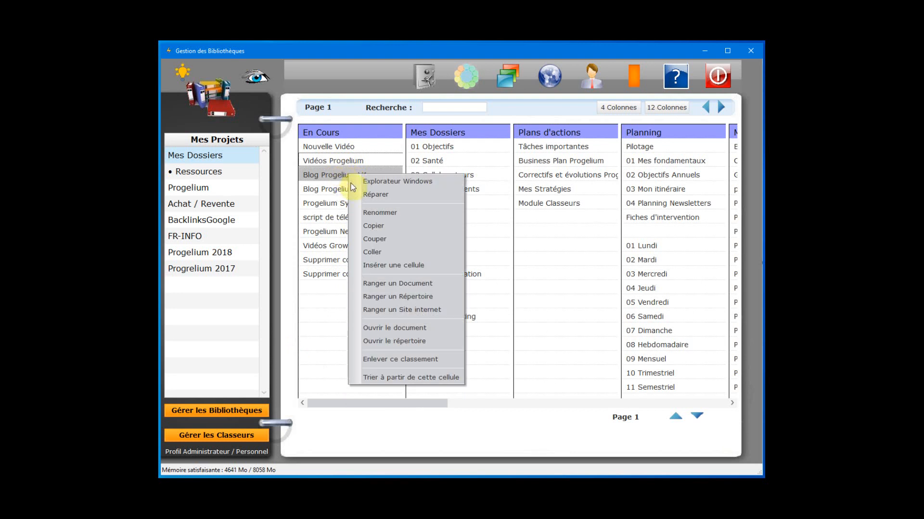
pyautogui.click(335, 147)
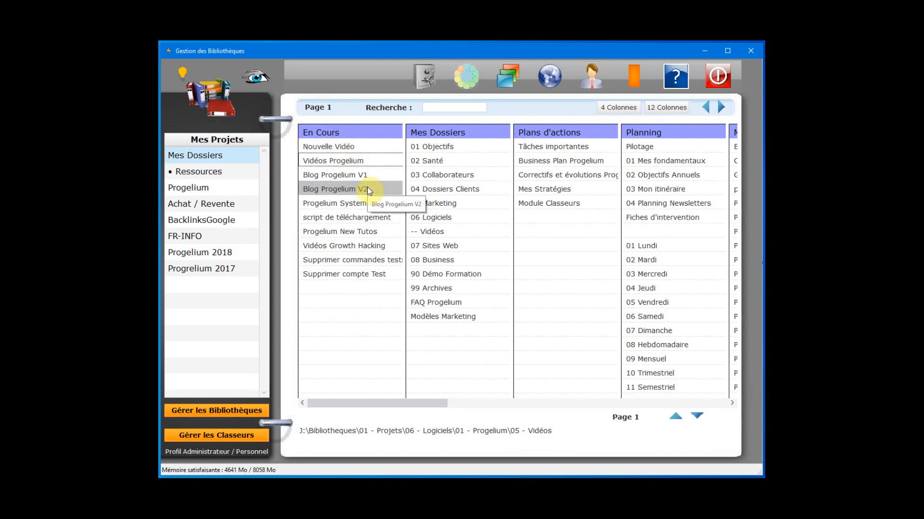
# - Cut the entire En Cours column and paste it over the empty Onglet 6 column, confirming the replacement
pyautogui.rightClick(363, 130)
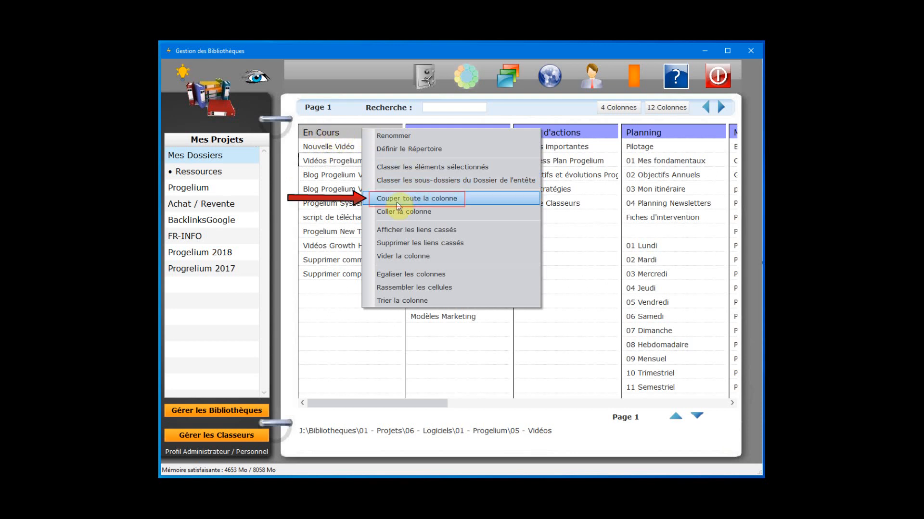
pyautogui.click(349, 131)
pyautogui.rightClick(350, 128)
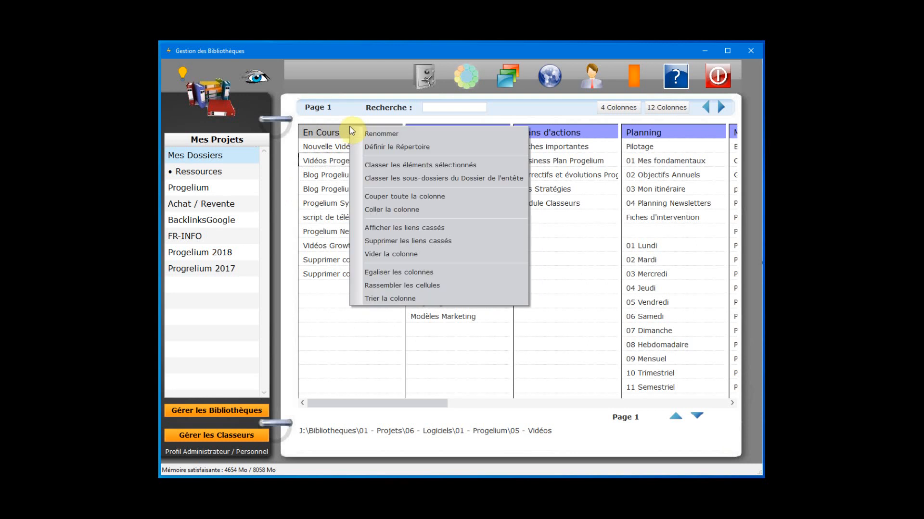
pyautogui.click(395, 195)
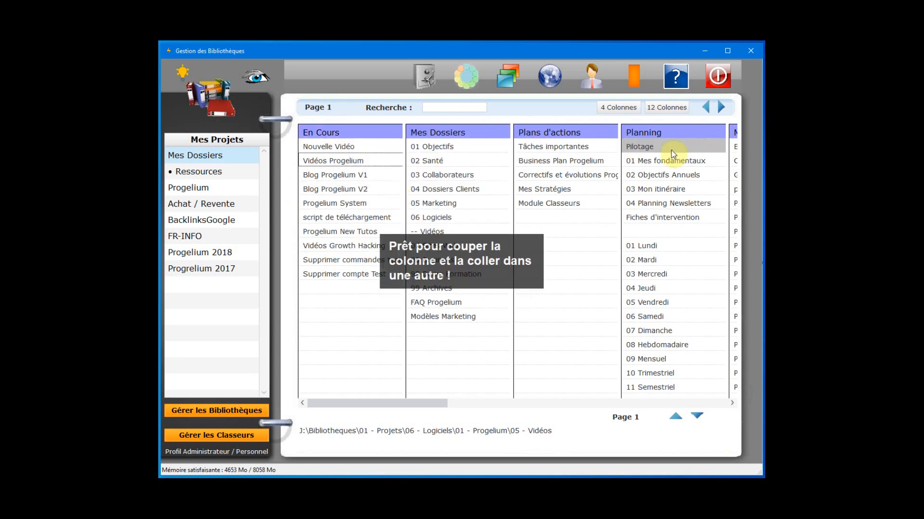
pyautogui.click(722, 107)
pyautogui.click(722, 106)
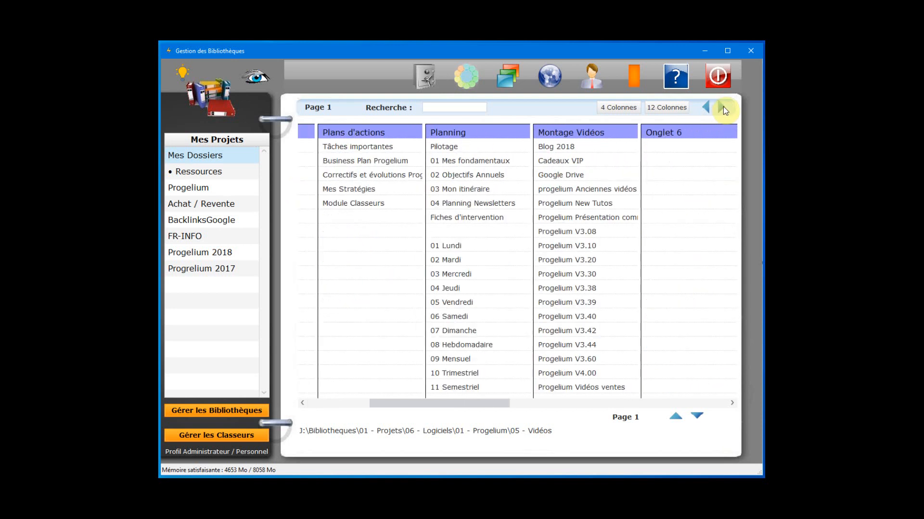
pyautogui.rightClick(687, 136)
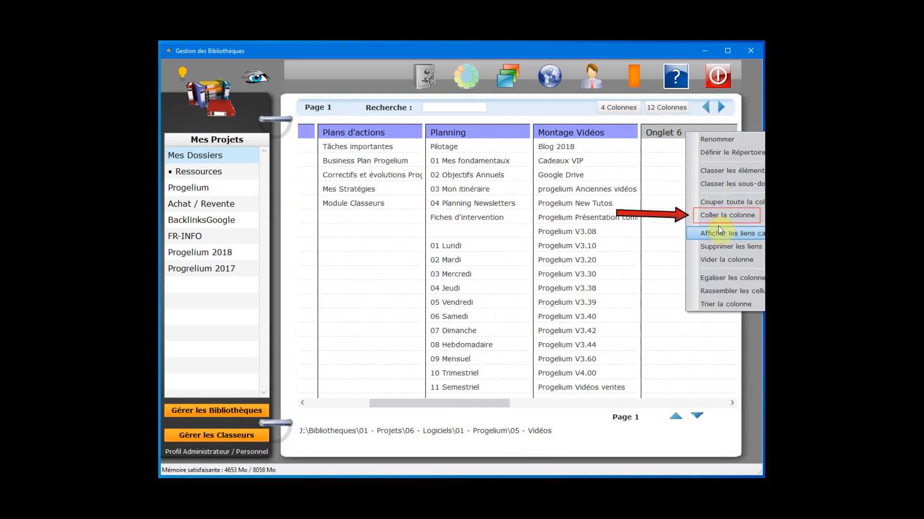
pyautogui.click(762, 215)
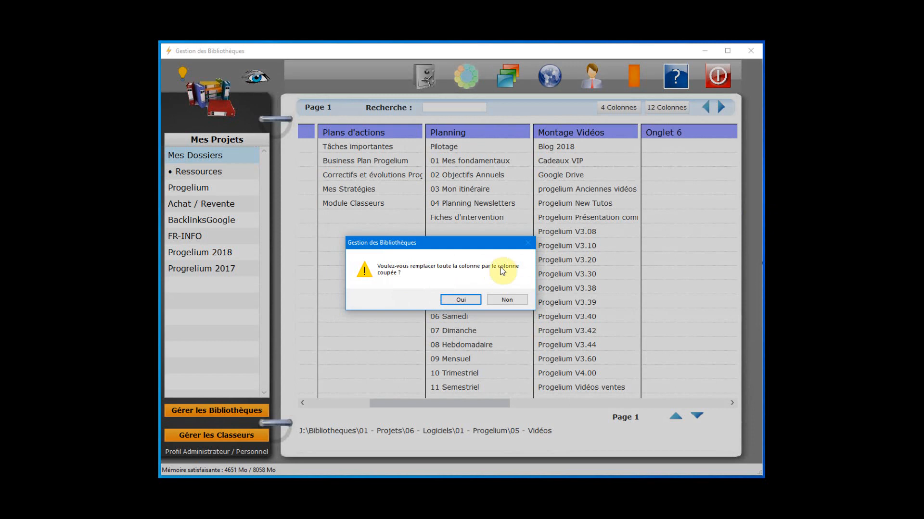
pyautogui.click(461, 300)
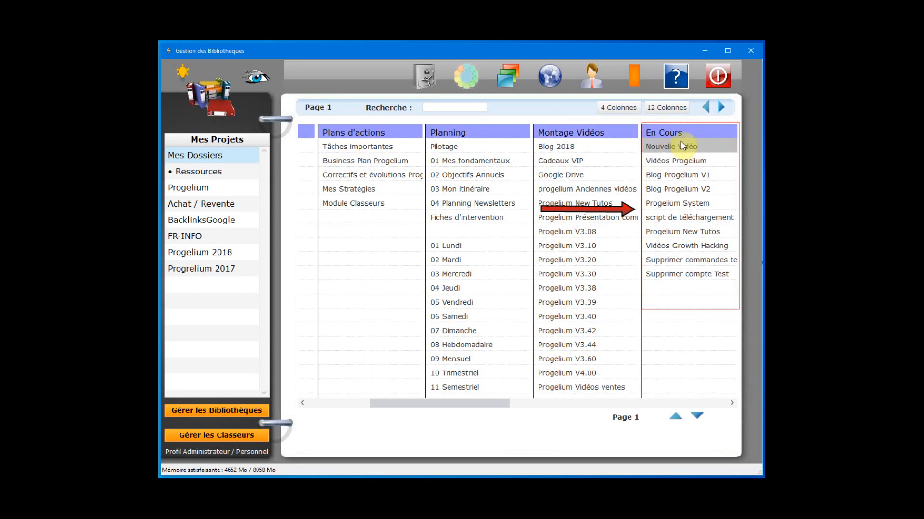
pyautogui.click(706, 106)
pyautogui.click(705, 106)
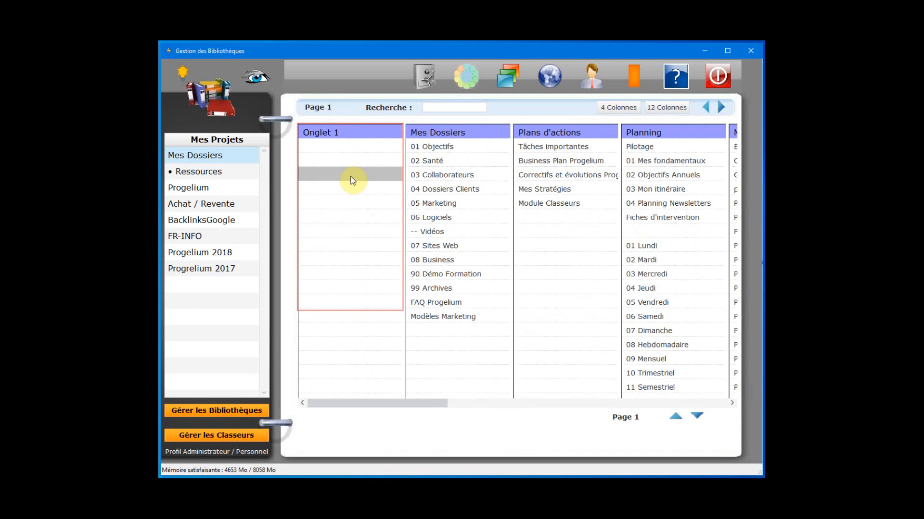
# - Cut the En Cours column from the sixth position and paste it back over the empty Onglet 1 column
pyautogui.click(723, 108)
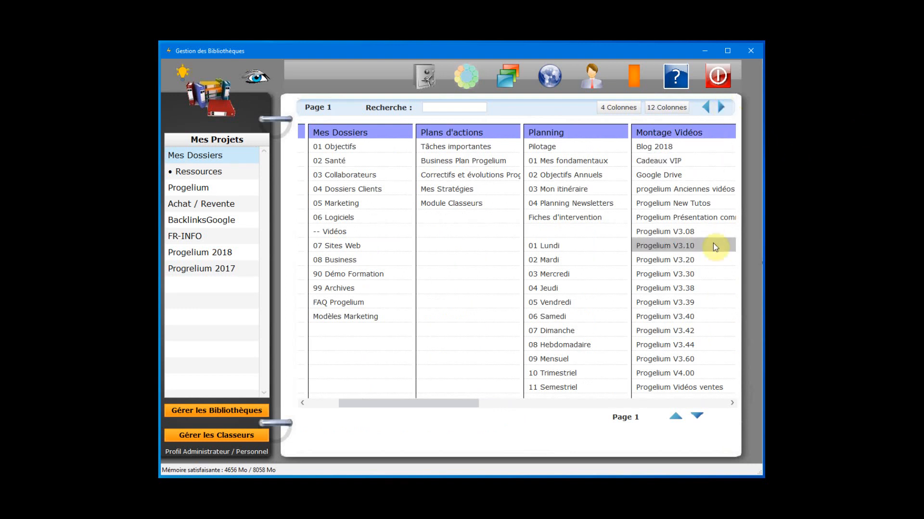
pyautogui.click(720, 106)
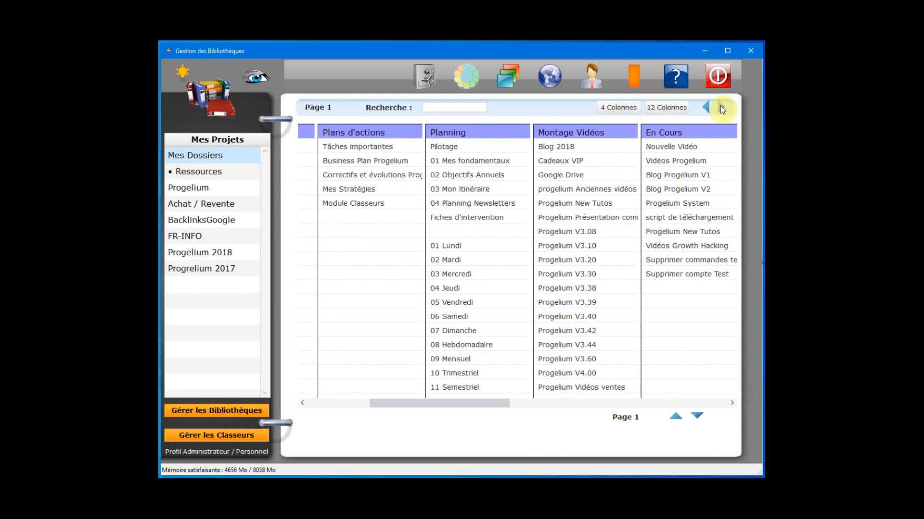
pyautogui.rightClick(692, 128)
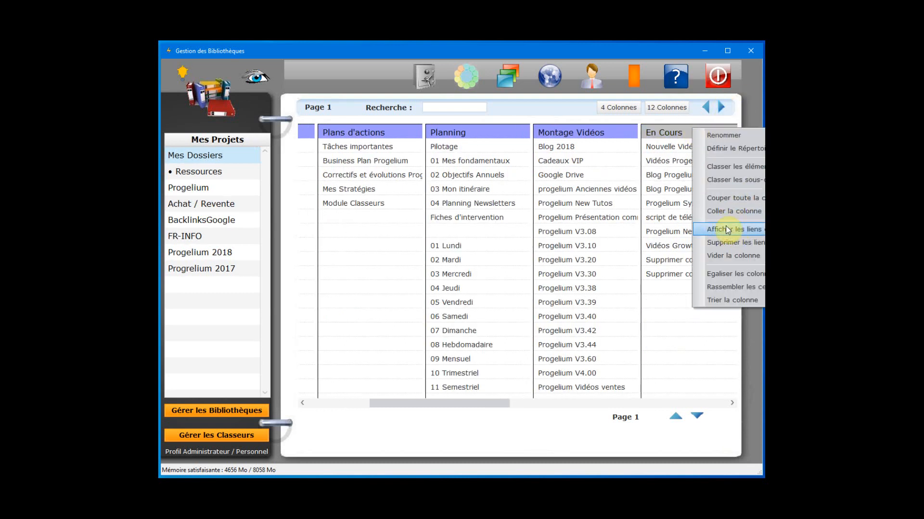
pyautogui.click(731, 197)
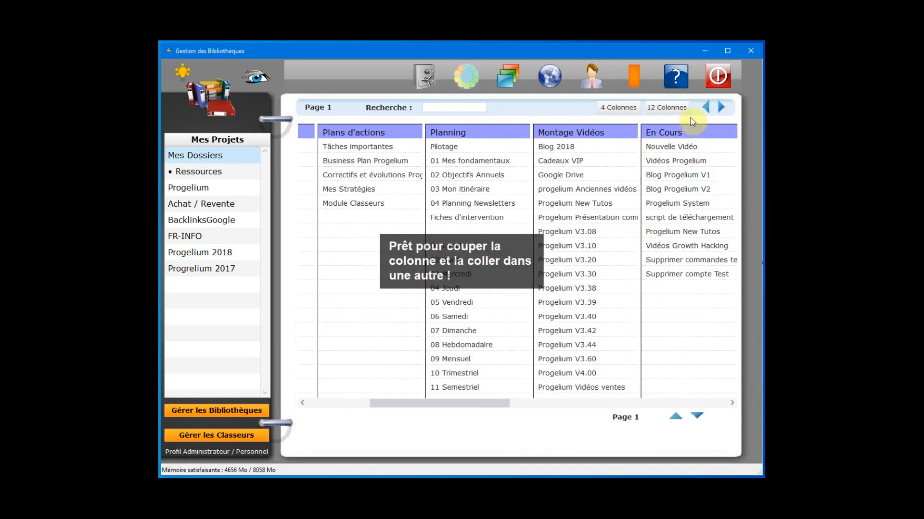
pyautogui.click(705, 108)
pyautogui.click(706, 108)
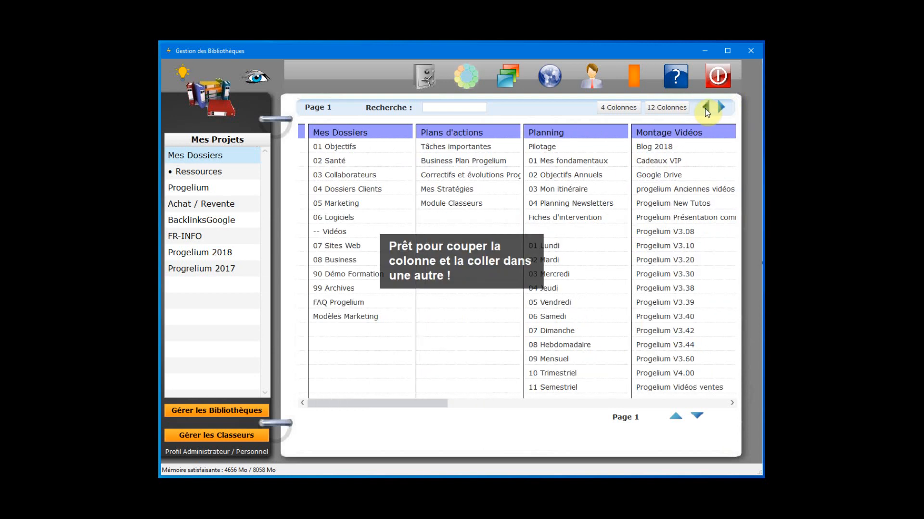
pyautogui.rightClick(361, 132)
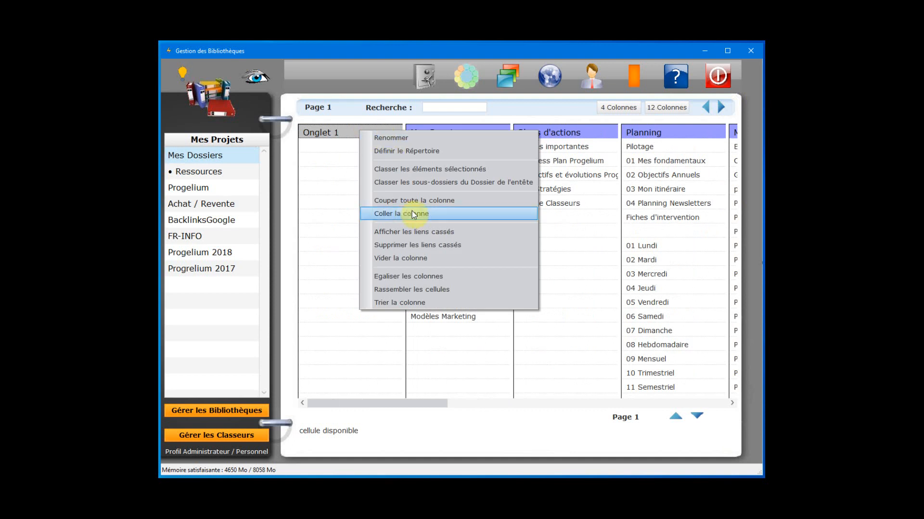
pyautogui.click(486, 214)
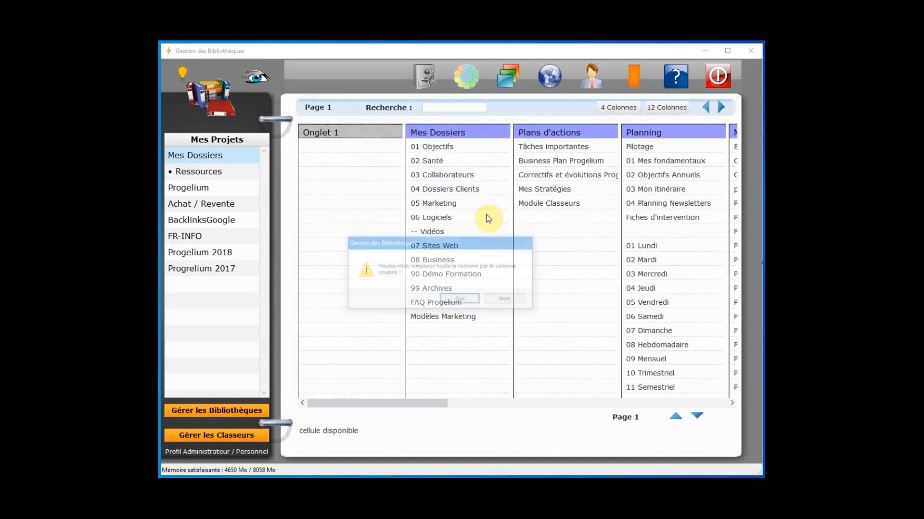
pyautogui.click(473, 300)
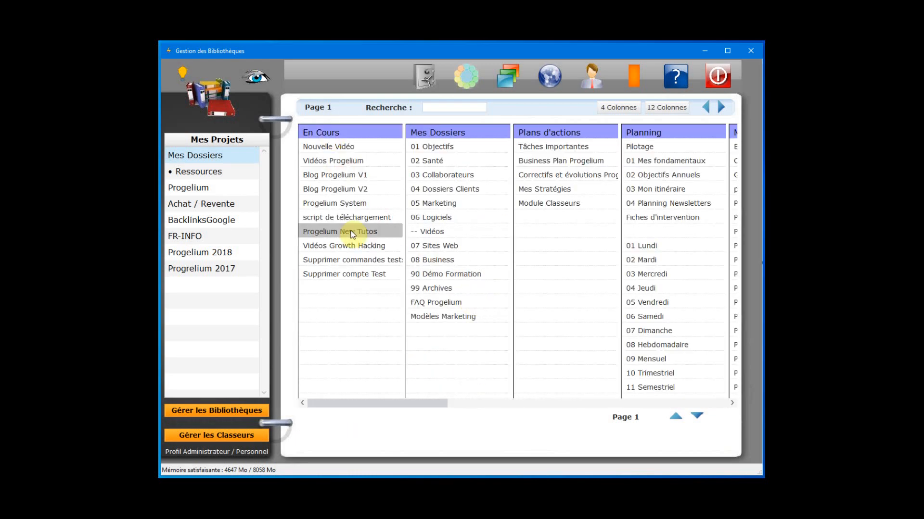
# - View the En Cours column's broken-link commands, and open and close the Explorateur Progelium file explorer
pyautogui.rightClick(319, 134)
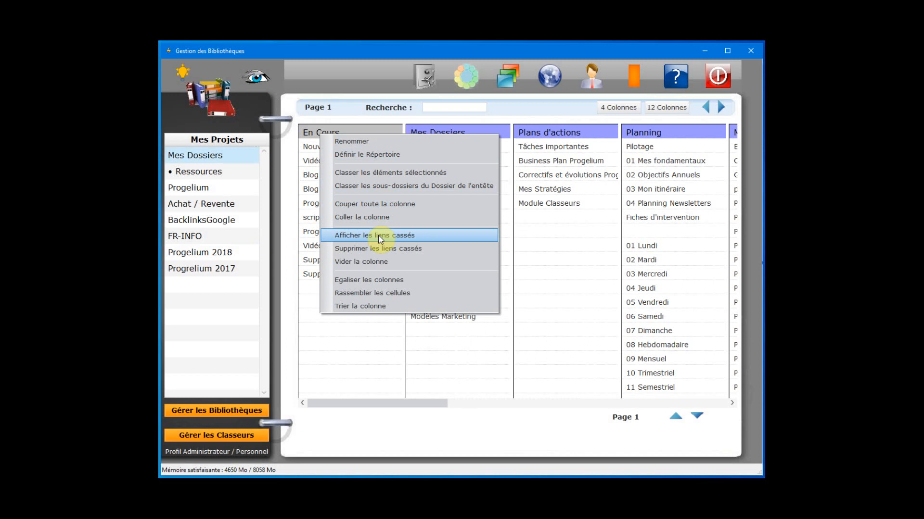
pyautogui.click(312, 222)
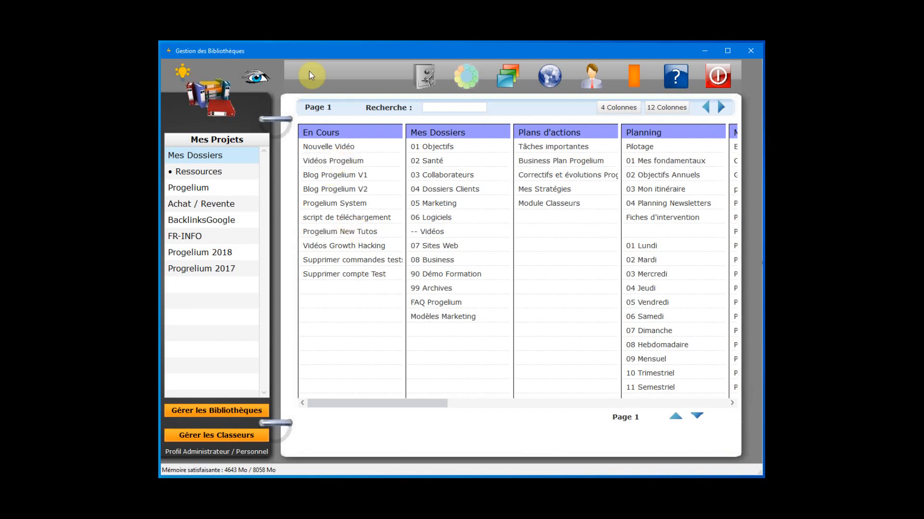
pyautogui.click(255, 77)
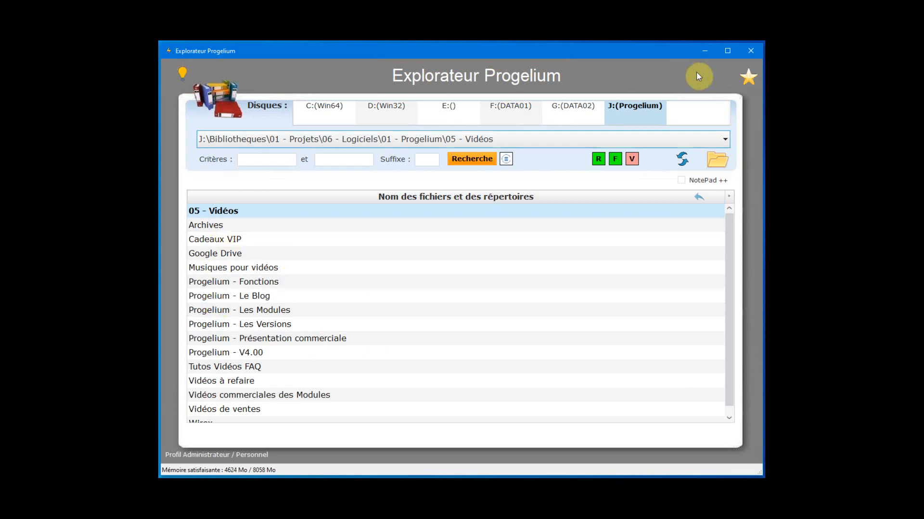
pyautogui.click(747, 51)
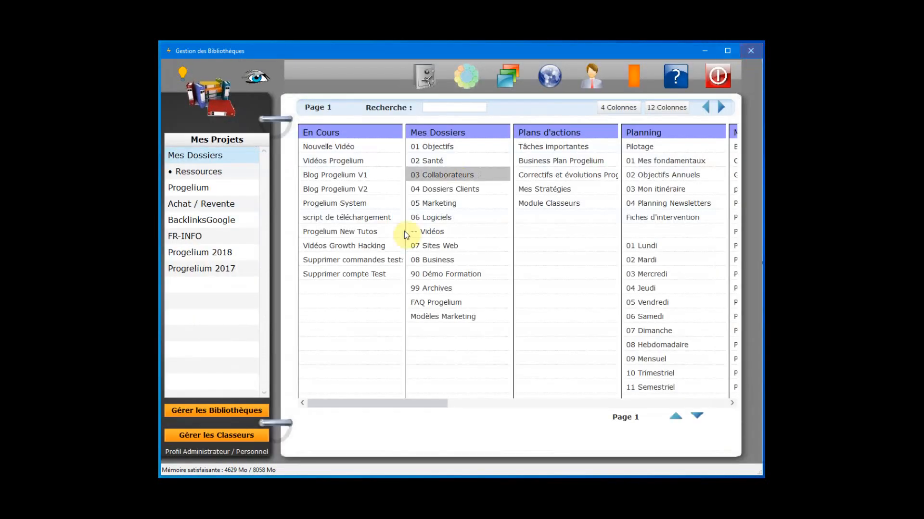
# - View the sorting commands for the En Cours column and its Progelium System cell, and activate the Recherche field
pyautogui.rightClick(383, 131)
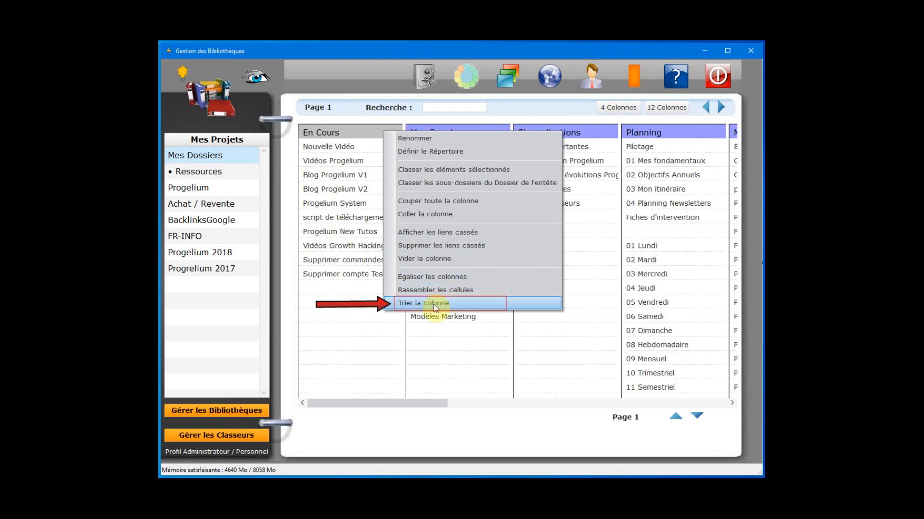
pyautogui.click(338, 148)
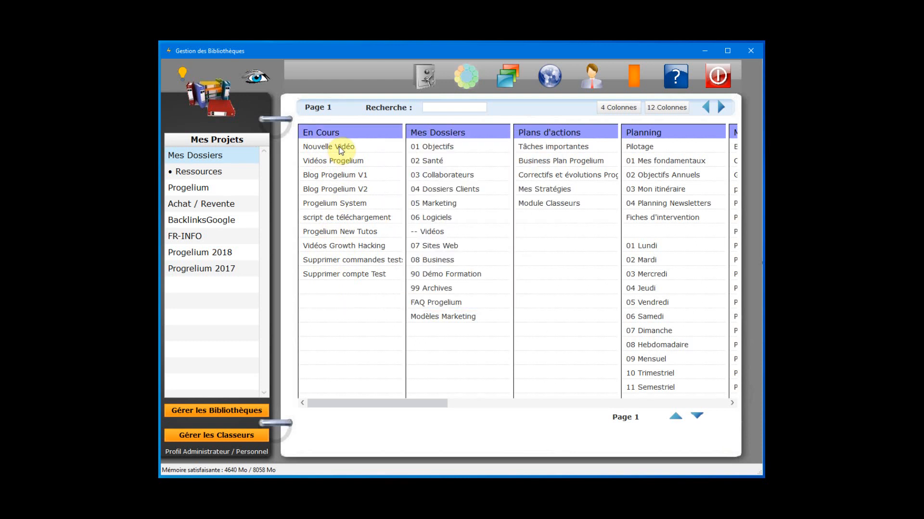
pyautogui.rightClick(327, 202)
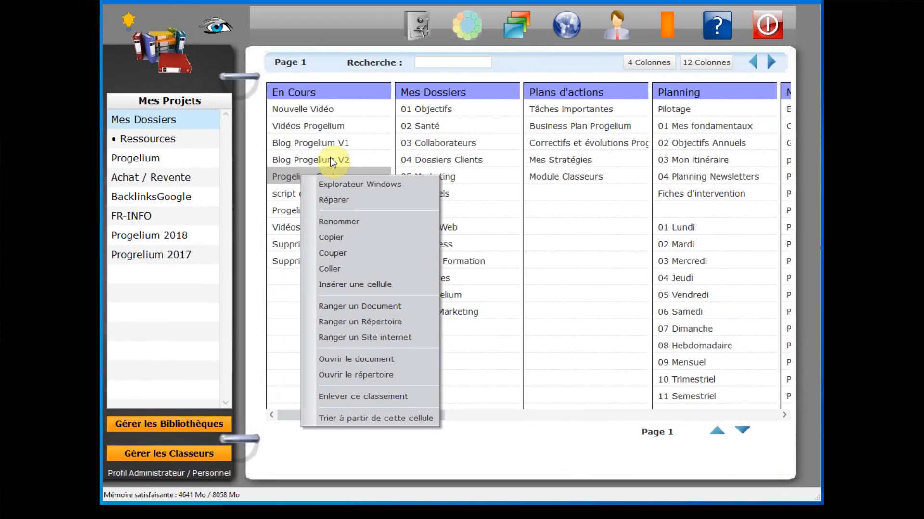
pyautogui.click(330, 158)
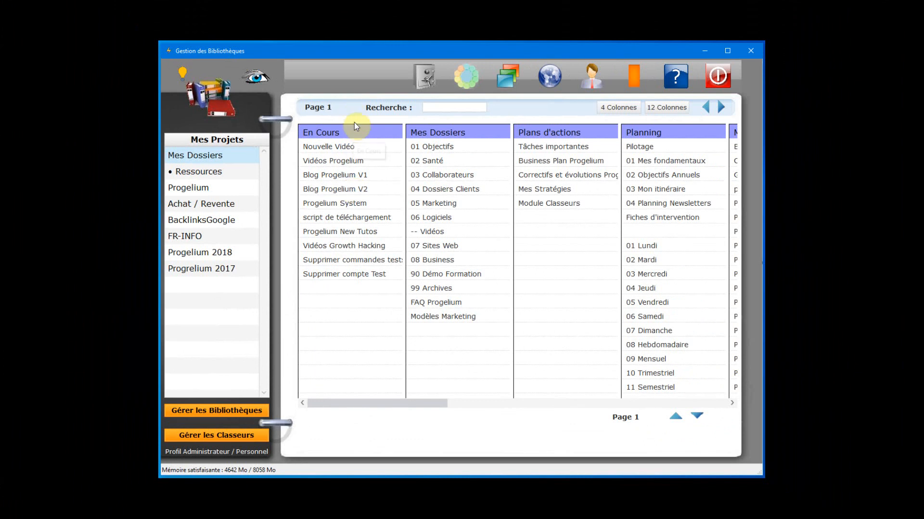
pyautogui.rightClick(354, 129)
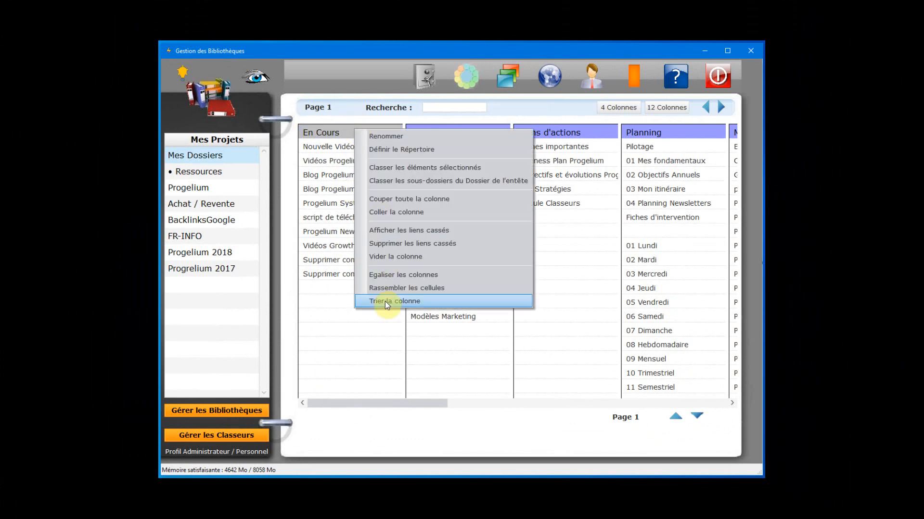
pyautogui.click(327, 194)
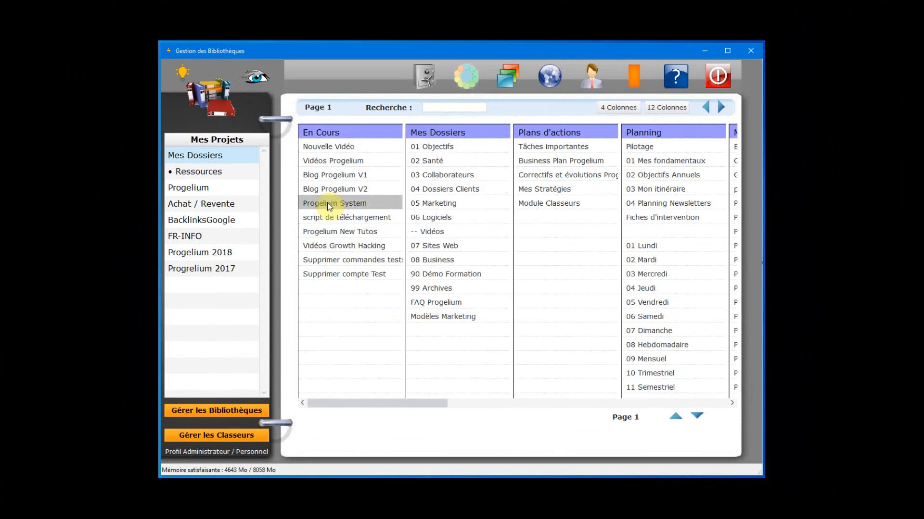
pyautogui.rightClick(327, 203)
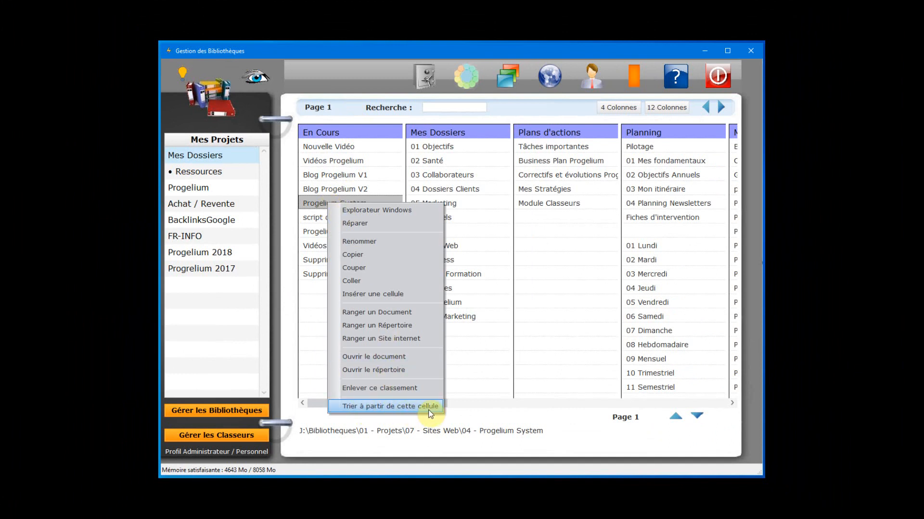
pyautogui.click(347, 156)
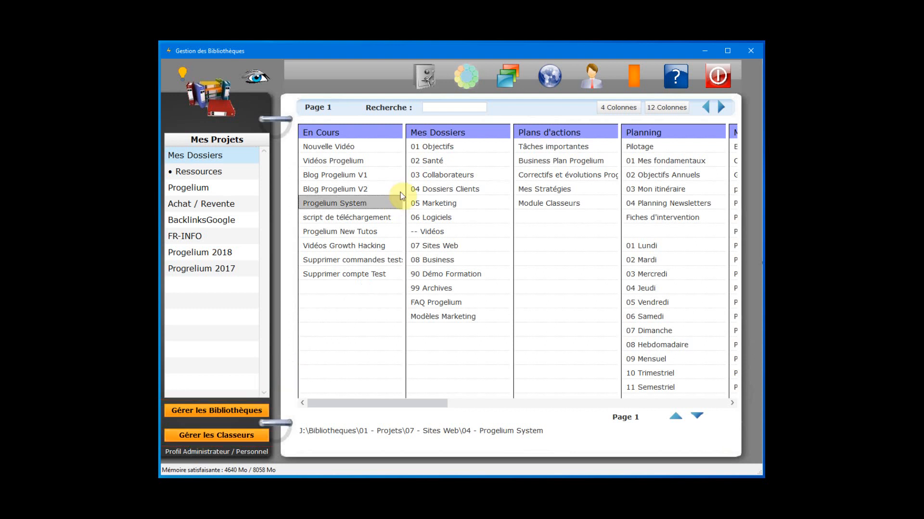
pyautogui.click(437, 108)
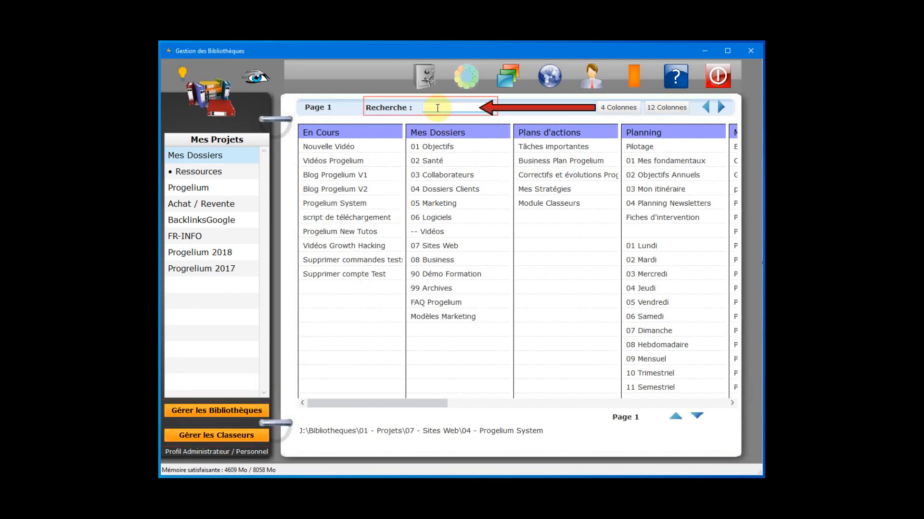
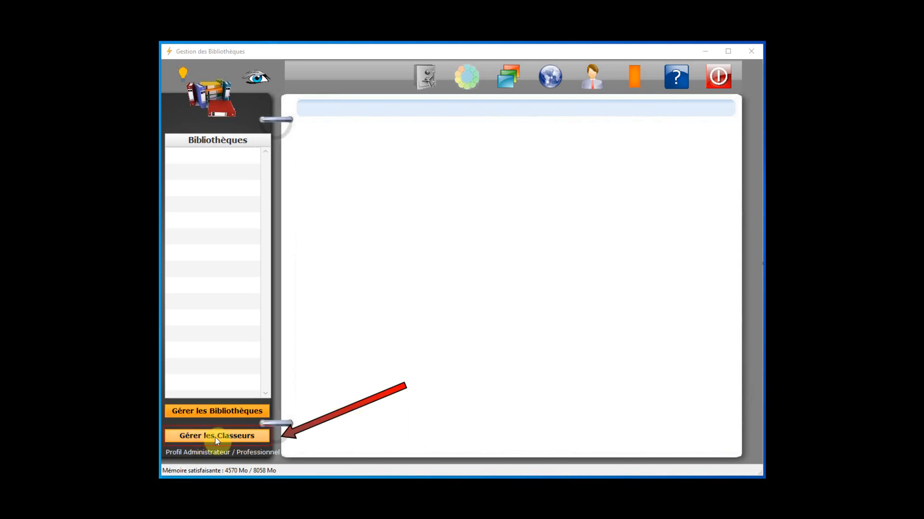
# - Open the binder management window and create two binders named Philosophie and Anglais
pyautogui.click(257, 437)
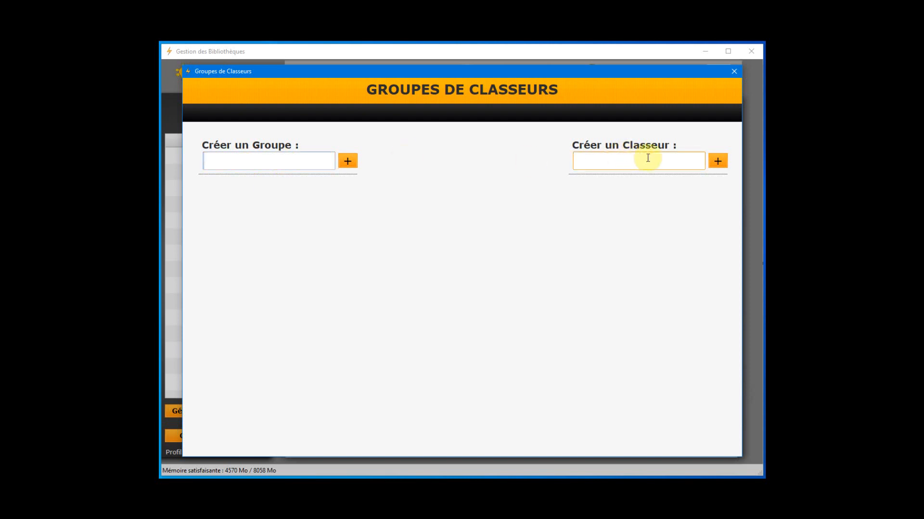
pyautogui.click(611, 161)
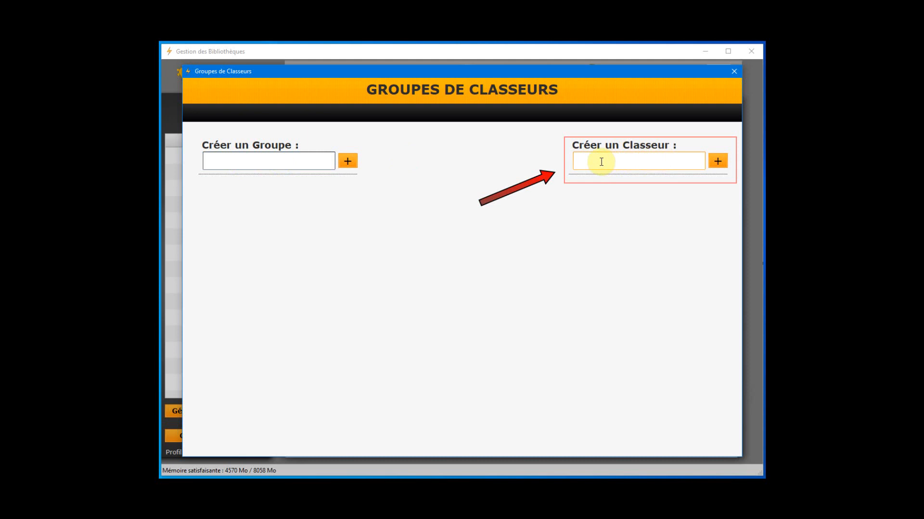
pyautogui.write('Philosophie')
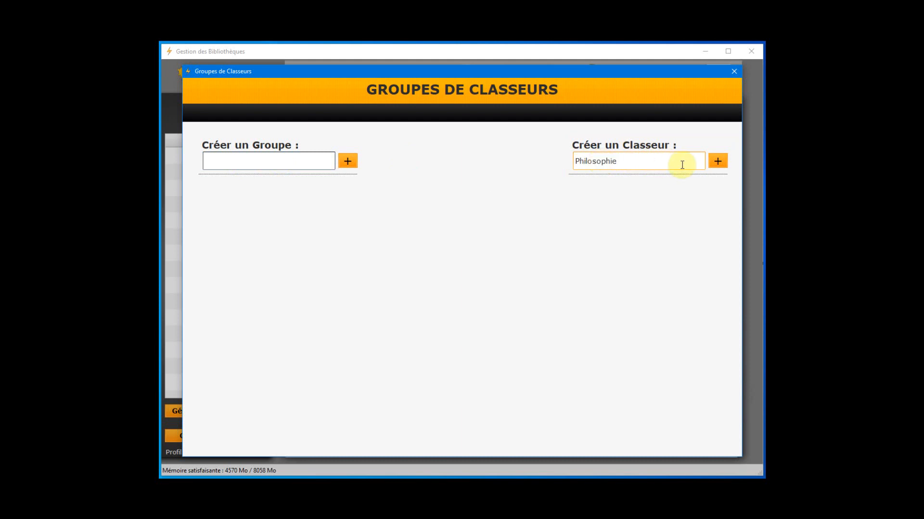
pyautogui.click(719, 165)
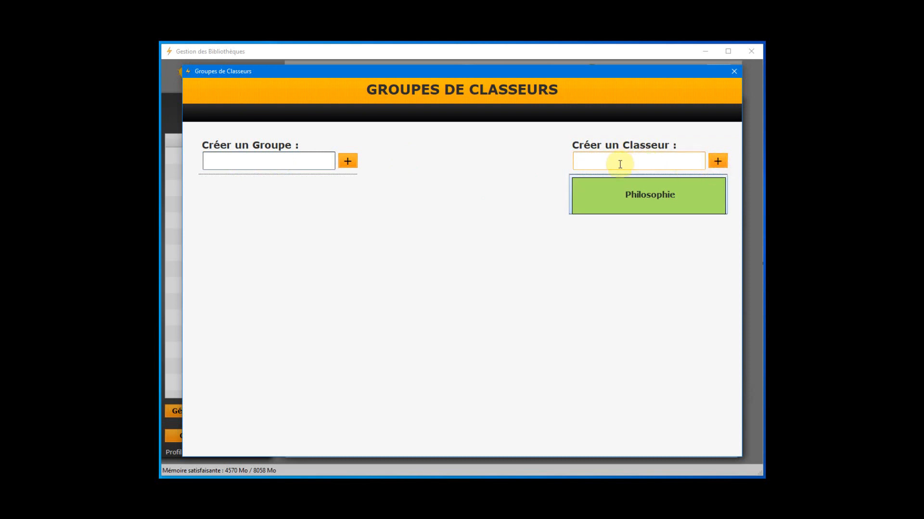
pyautogui.write('Anglais')
pyautogui.press('Return')
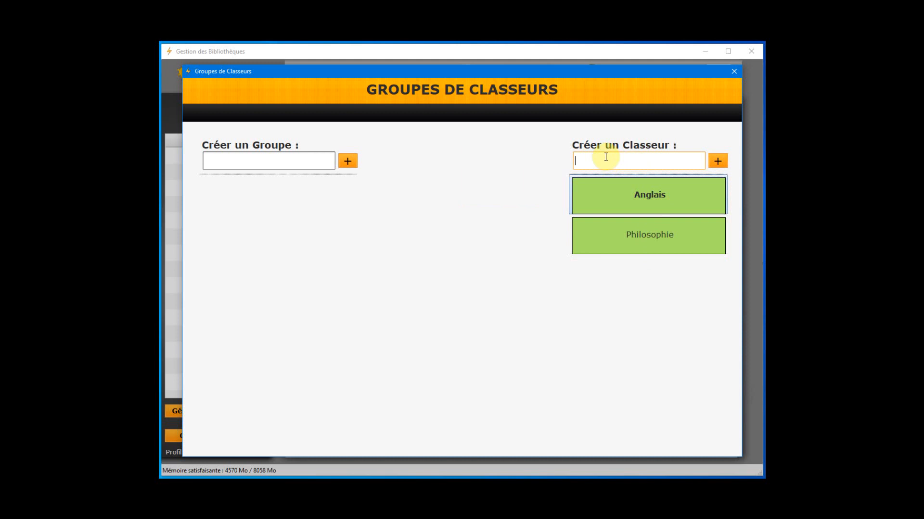
# - Create two more binders named Informatique and Voyages, and close the binder management window
pyautogui.write('Informatique')
pyautogui.click(718, 162)
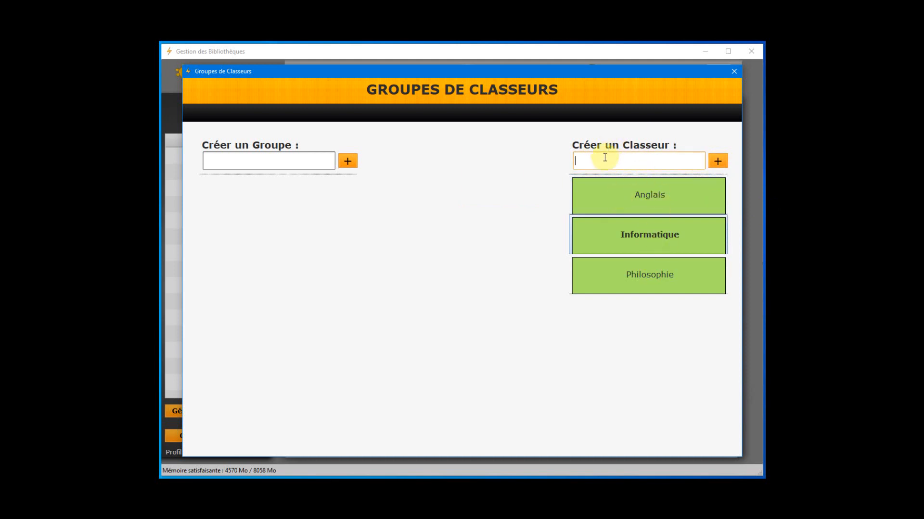
pyautogui.write('B')
pyautogui.press('BackSpace')
pyautogui.write('Voyages')
pyautogui.click(725, 165)
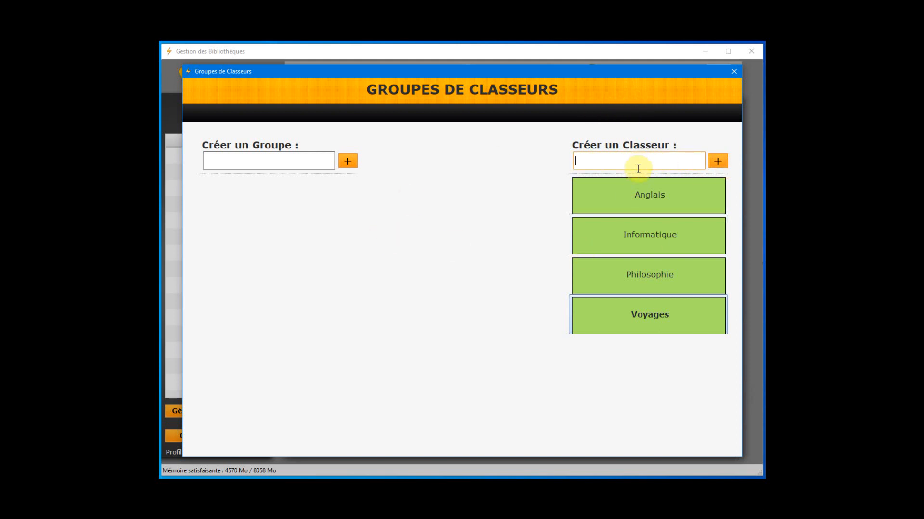
pyautogui.click(733, 72)
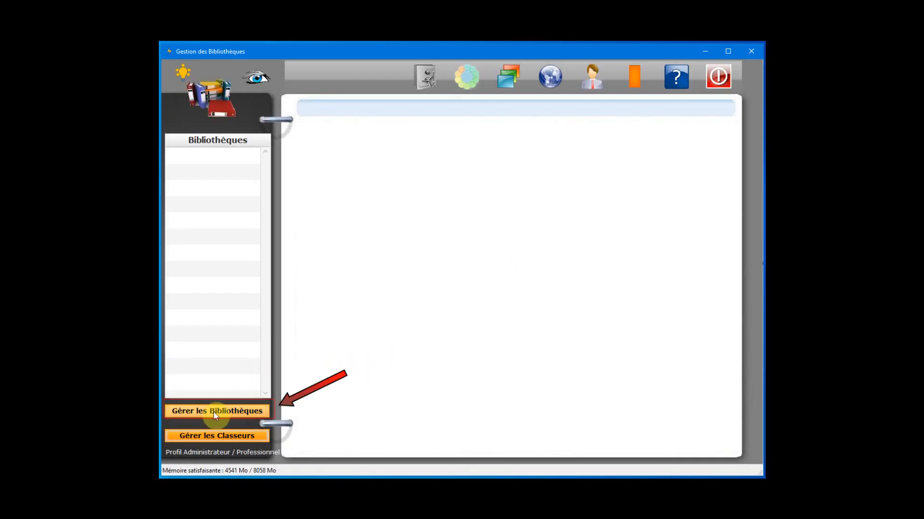
# - Open library management, display the list of binders, and create a library named Mes Connaissances
pyautogui.click(264, 412)
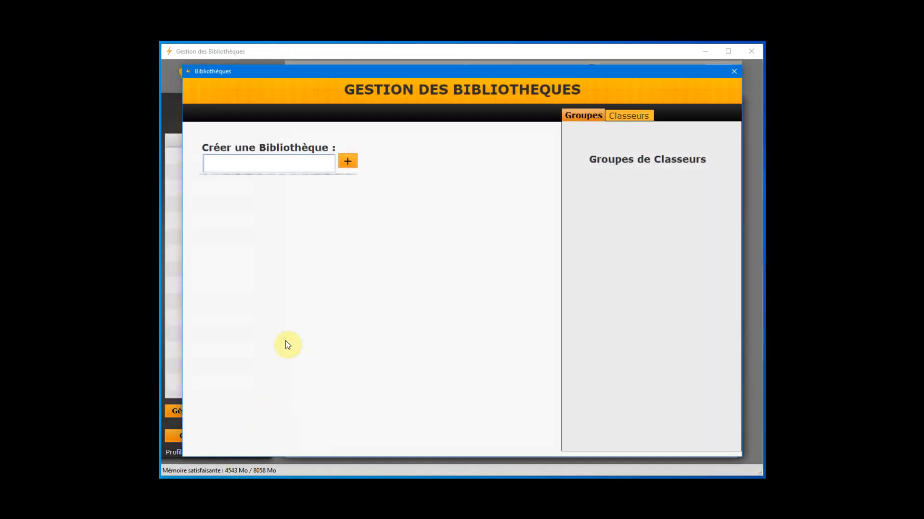
pyautogui.click(251, 164)
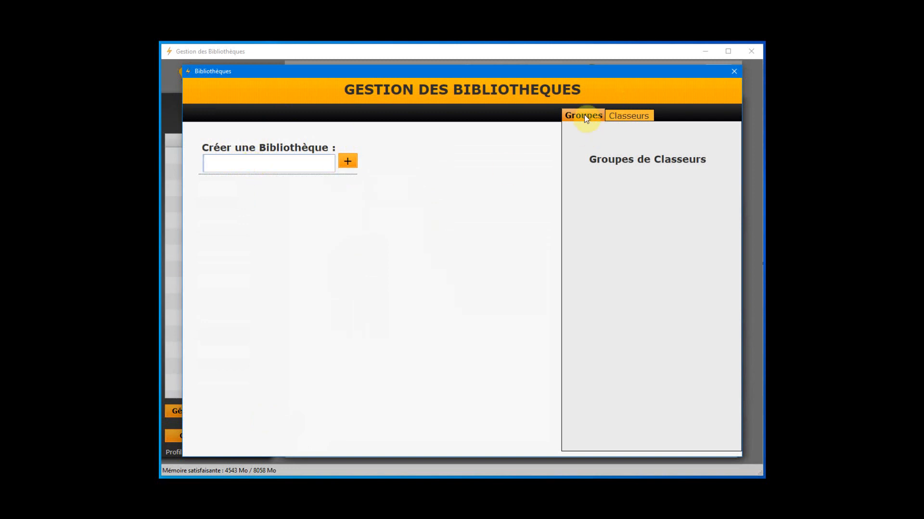
pyautogui.click(630, 116)
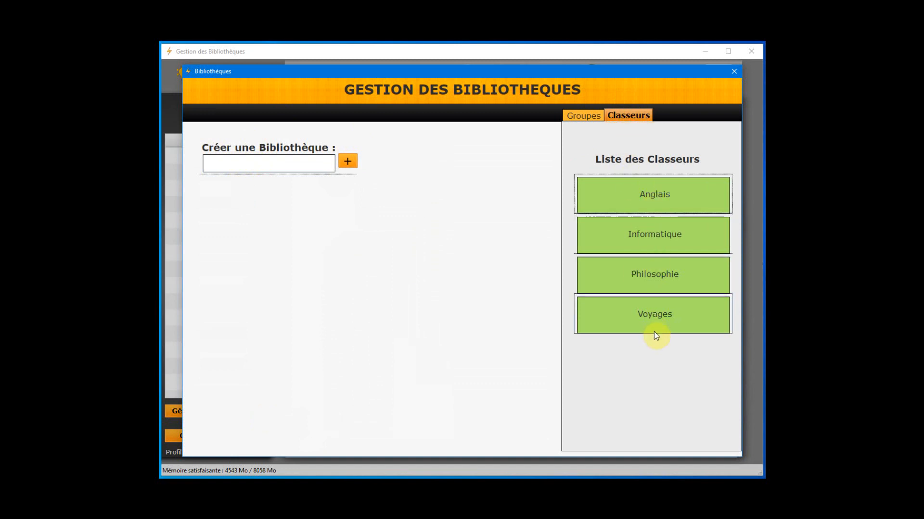
pyautogui.click(232, 163)
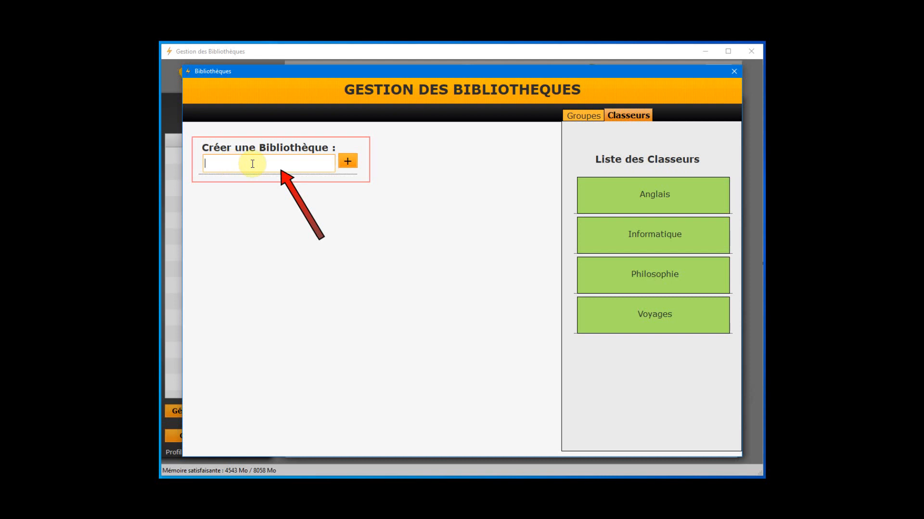
pyautogui.write('Mes Connaissances')
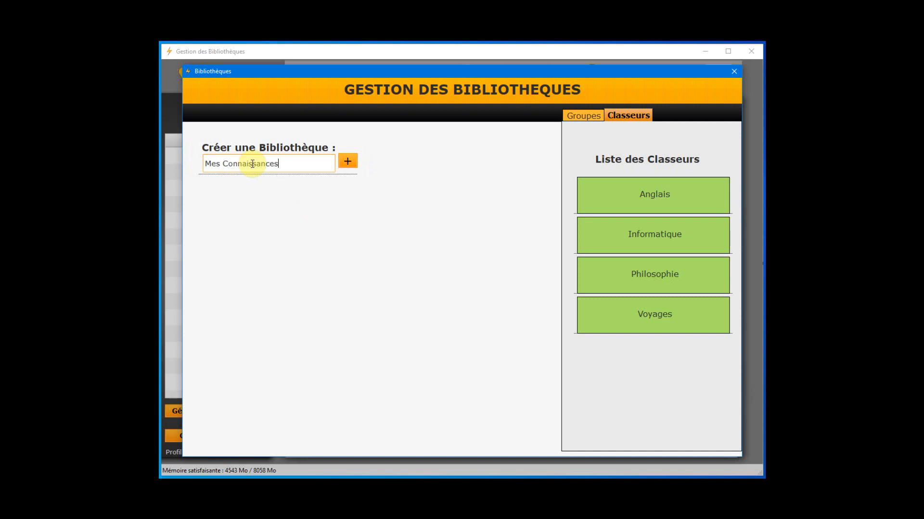
pyautogui.click(346, 159)
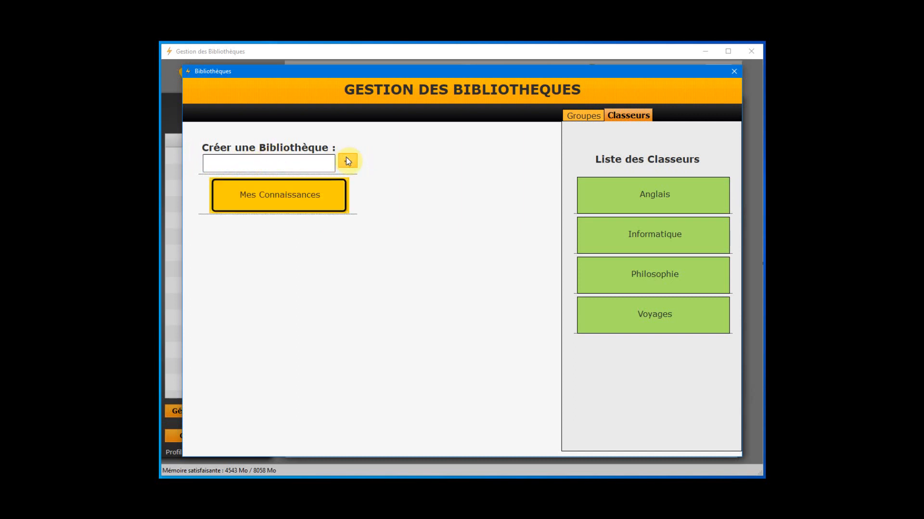
# - Add the Anglais, Philosophie, Voyages and Informatique binders, in that order, to the Mes Connaissances library
pyautogui.click(273, 195)
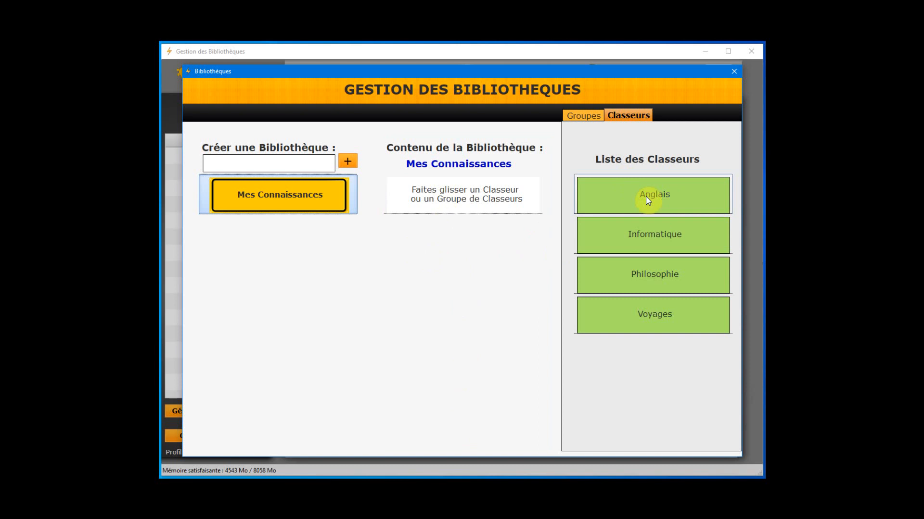
pyautogui.moveTo(645, 196); pyautogui.dragTo(455, 203)
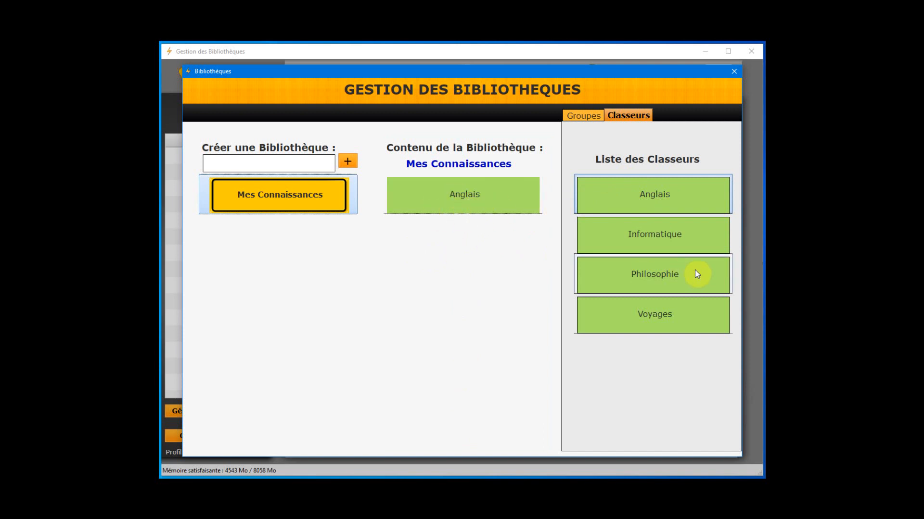
pyautogui.moveTo(679, 277); pyautogui.dragTo(456, 227)
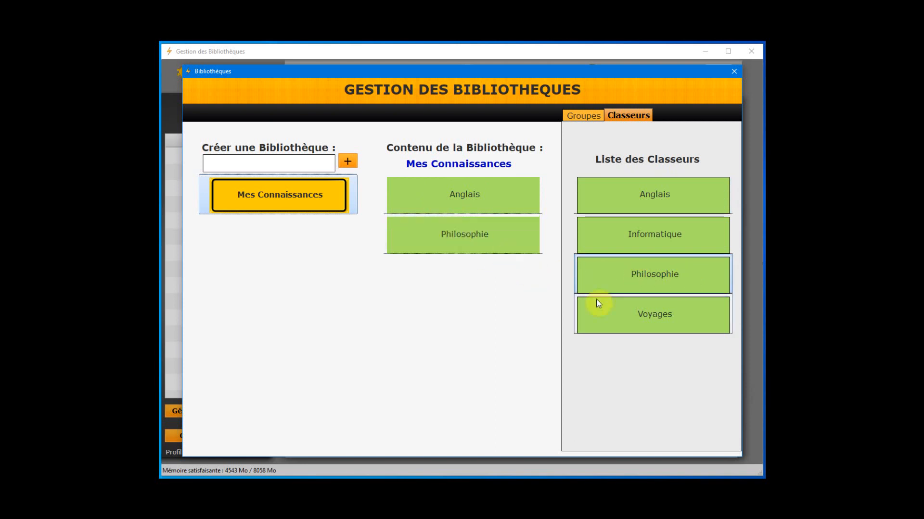
pyautogui.moveTo(666, 319); pyautogui.dragTo(465, 277)
pyautogui.moveTo(629, 236); pyautogui.dragTo(426, 315)
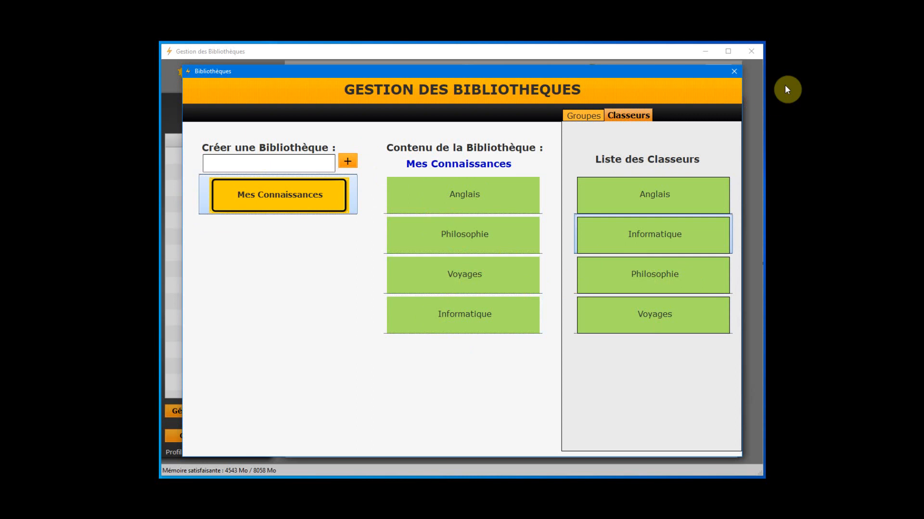
# - Close library management and open the Anglais binder in the Mes Connaissances library
pyautogui.click(733, 72)
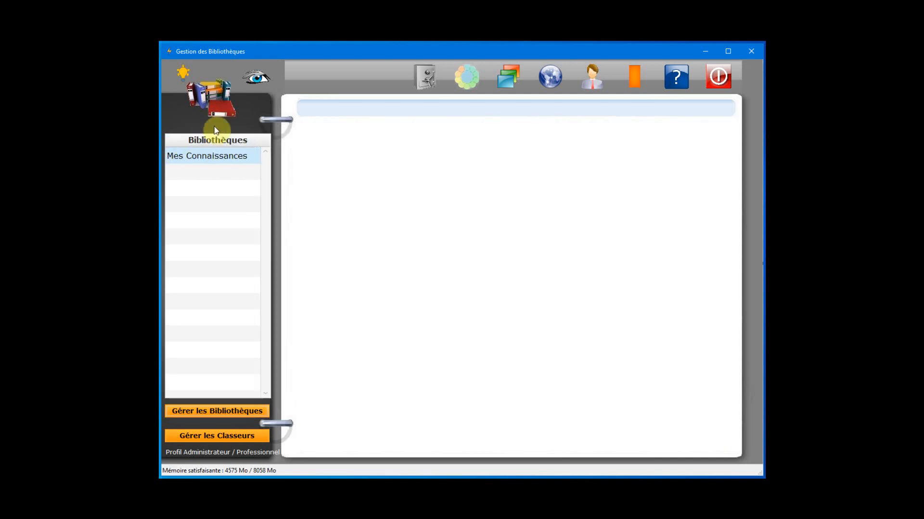
pyautogui.doubleClick(209, 156)
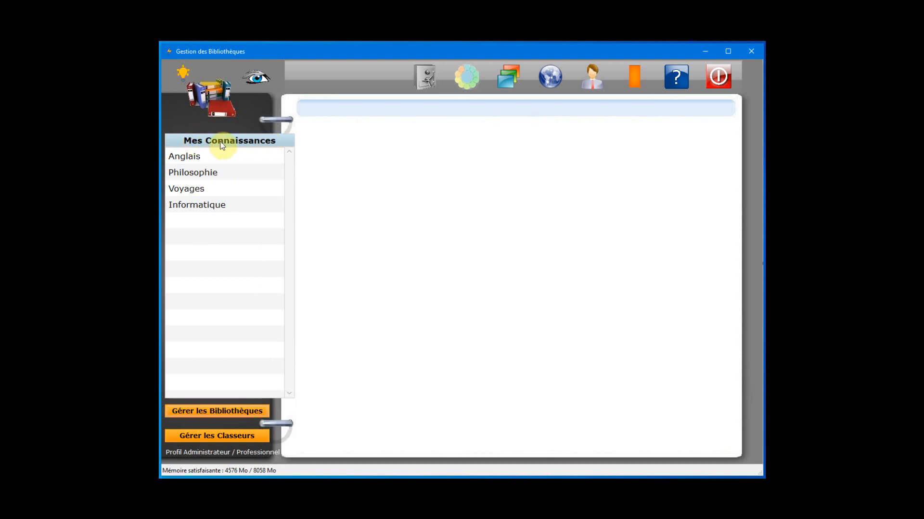
pyautogui.click(198, 158)
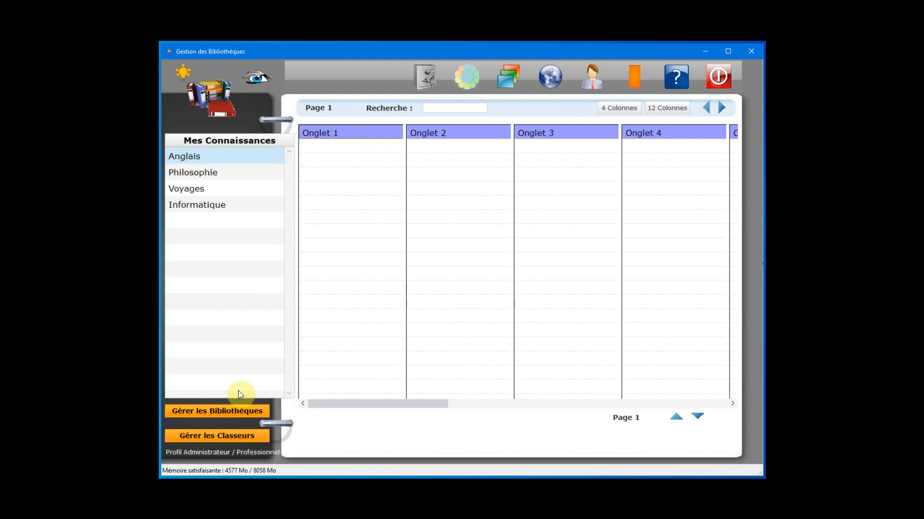
# - Reopen library management and move the Informatique binder to second place in Mes Connaissances, directly below Anglais
pyautogui.click(243, 415)
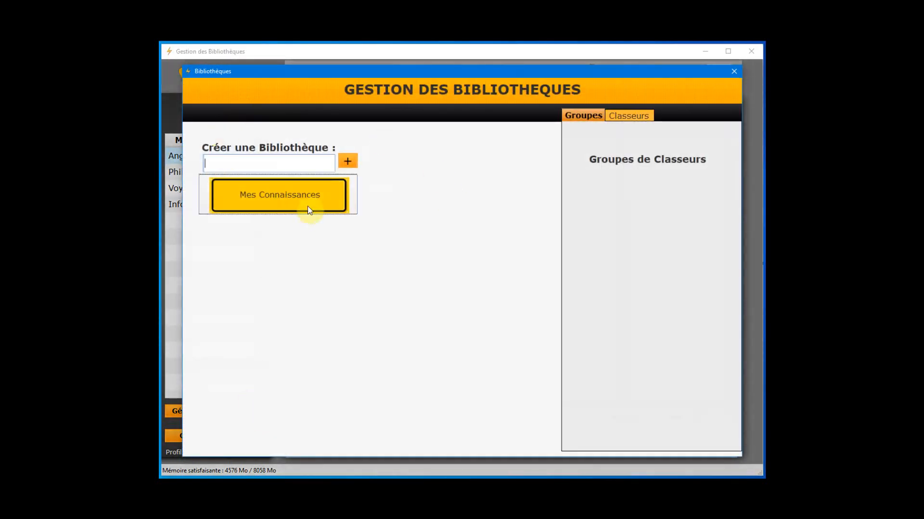
pyautogui.click(282, 198)
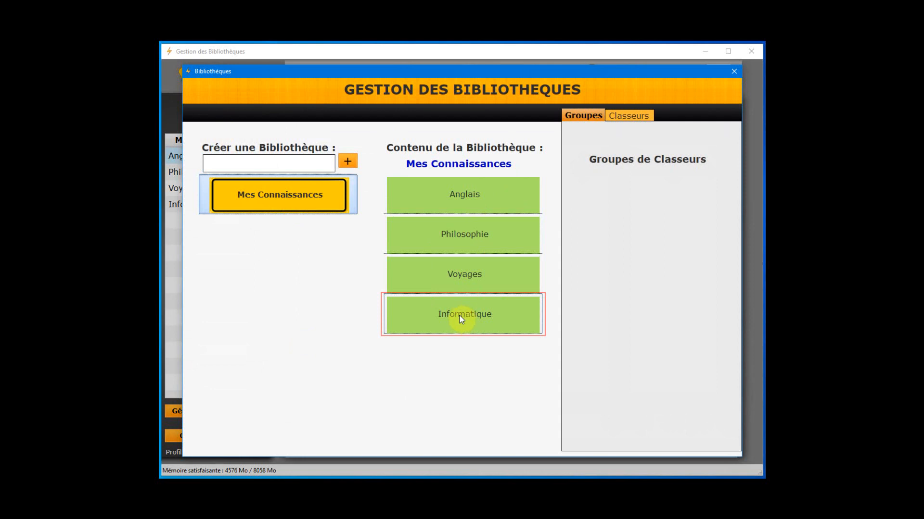
pyautogui.moveTo(461, 319); pyautogui.dragTo(461, 321)
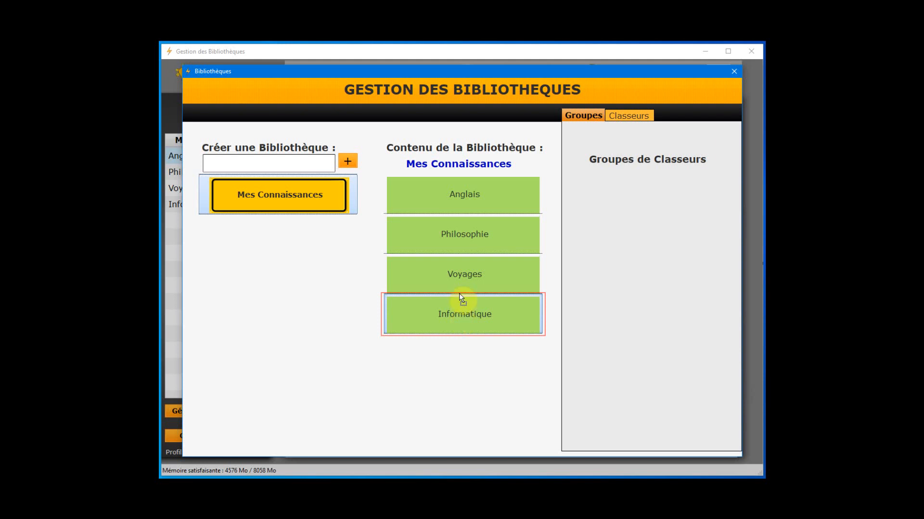
pyautogui.moveTo(459, 294); pyautogui.dragTo(461, 233)
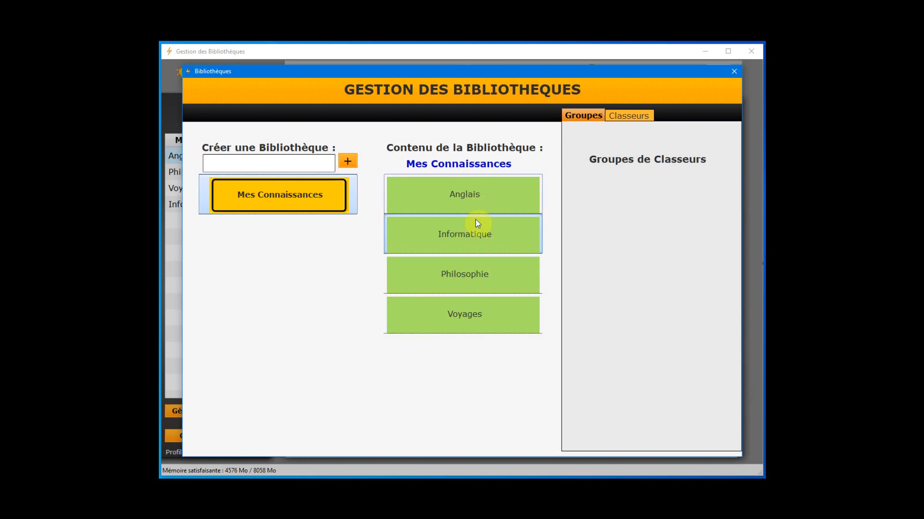
# - Close library management and open the Mes Connaissances library to check the order of its binders
pyautogui.click(732, 72)
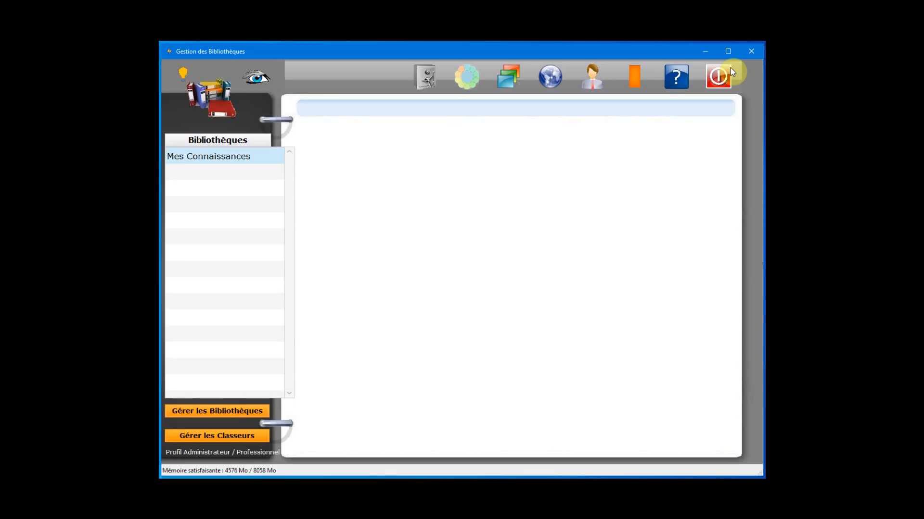
pyautogui.doubleClick(212, 158)
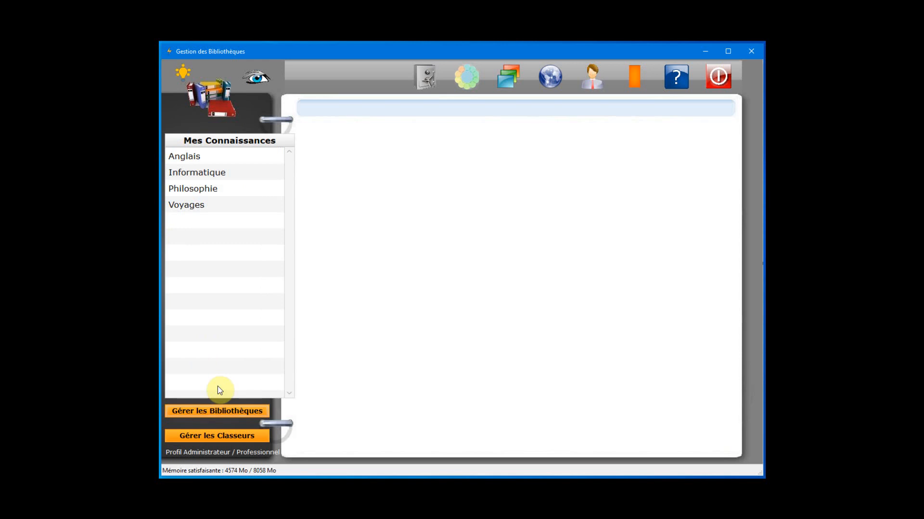
# - Open binder management and create a binder group named Etudes Scolaires
pyautogui.click(197, 434)
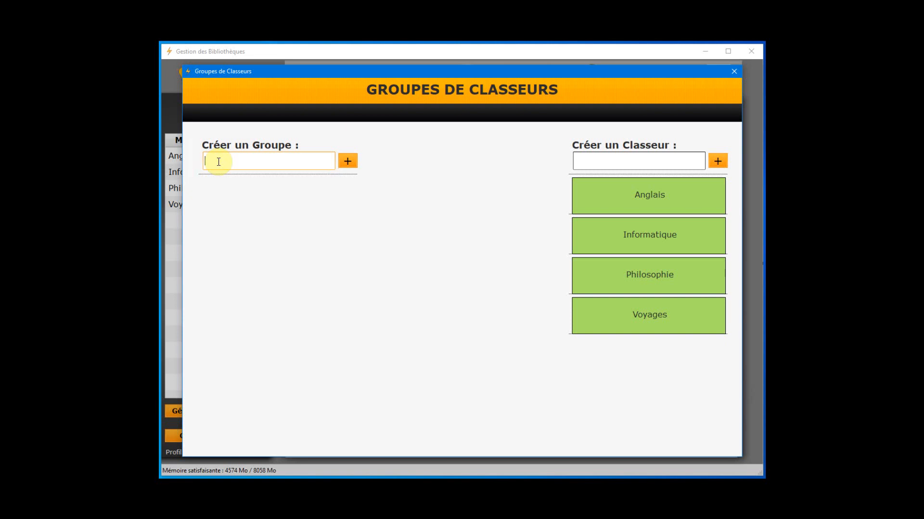
pyautogui.write('Etudes Scolaires')
pyautogui.press('Return')
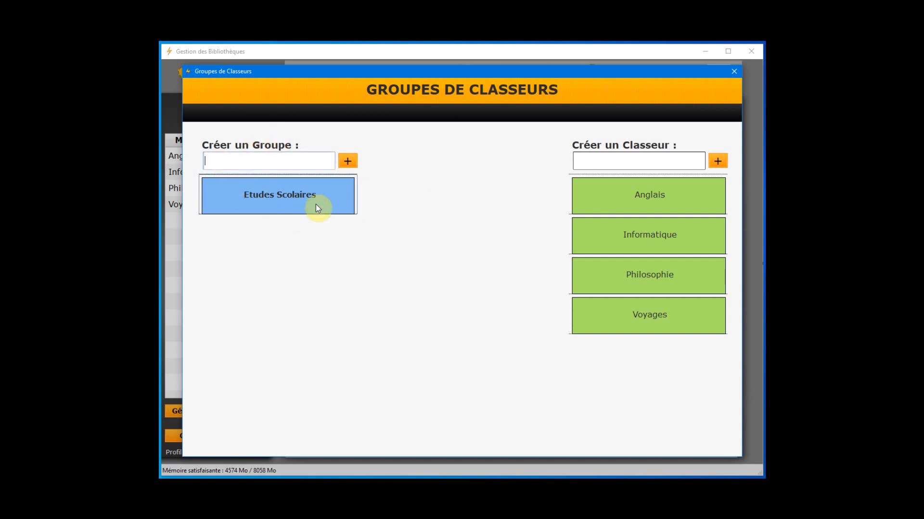
# - Add the Anglais and Philosophie binders, in that order, to the Etudes Scolaires group and close binder management
pyautogui.click(275, 200)
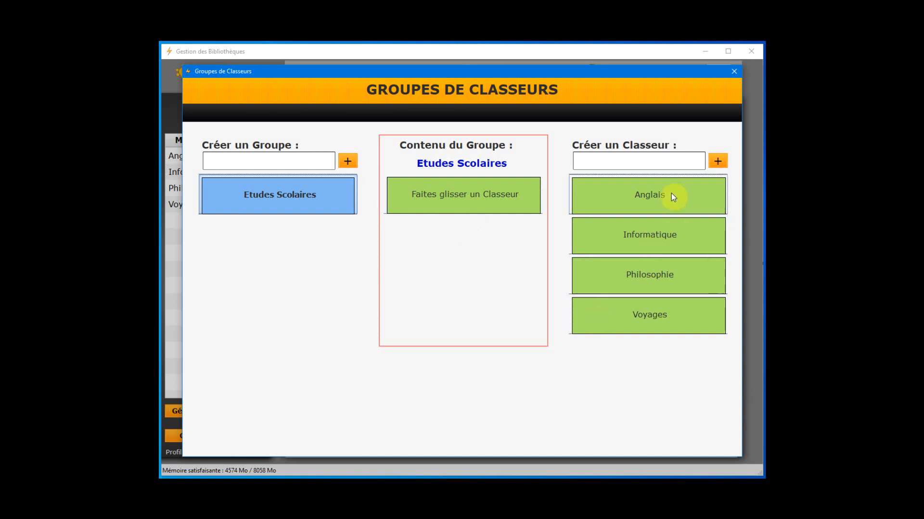
pyautogui.moveTo(665, 195); pyautogui.dragTo(478, 199)
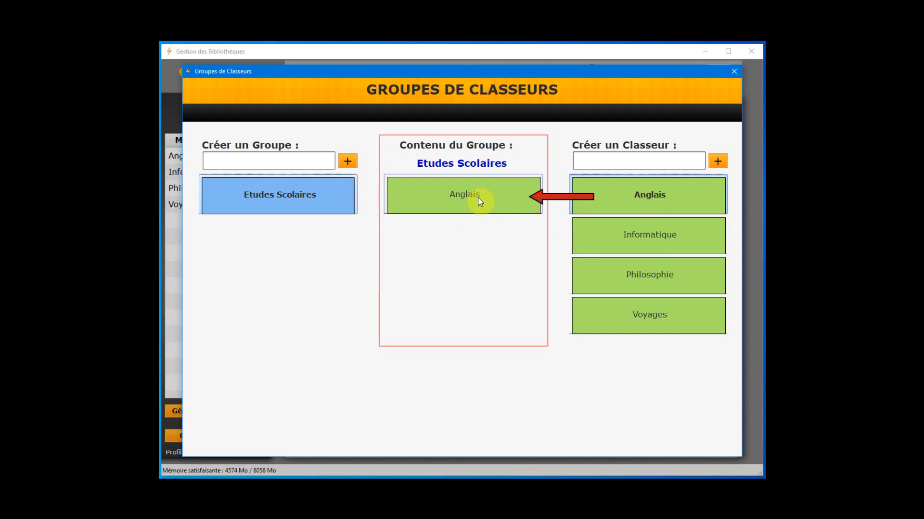
pyautogui.moveTo(678, 274)
pyautogui.mouseDown()
pyautogui.moveTo(582, 279)
pyautogui.moveTo(461, 223)
pyautogui.mouseUp()
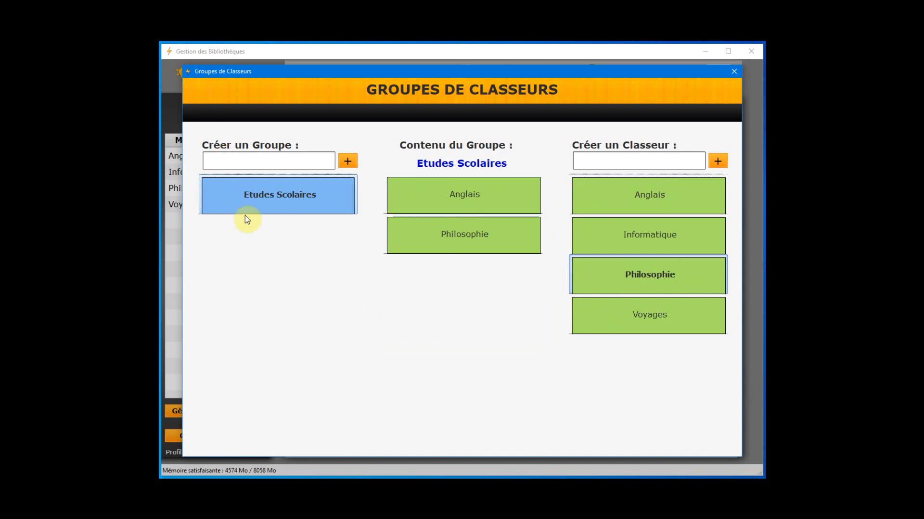
pyautogui.click(734, 72)
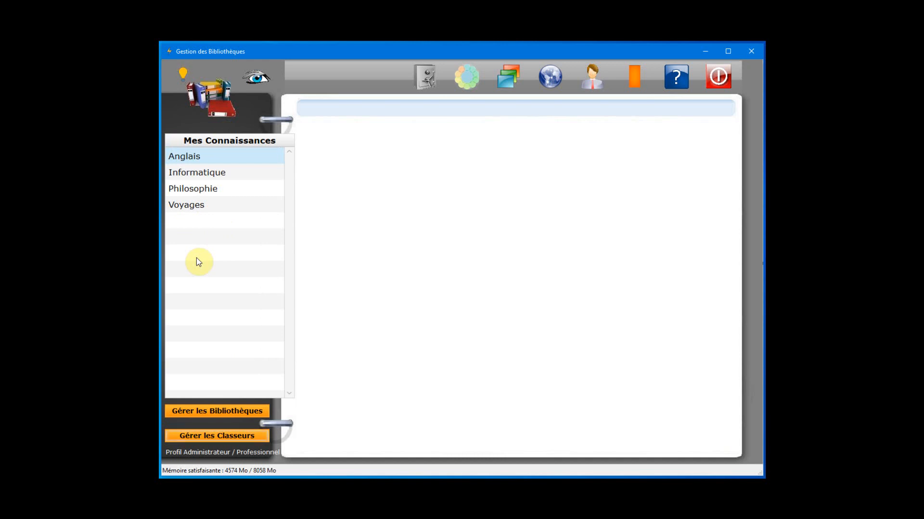
# - In library management, add the Etudes Scolaires group to Mes Connaissances below Voyages, and close library management
pyautogui.click(224, 412)
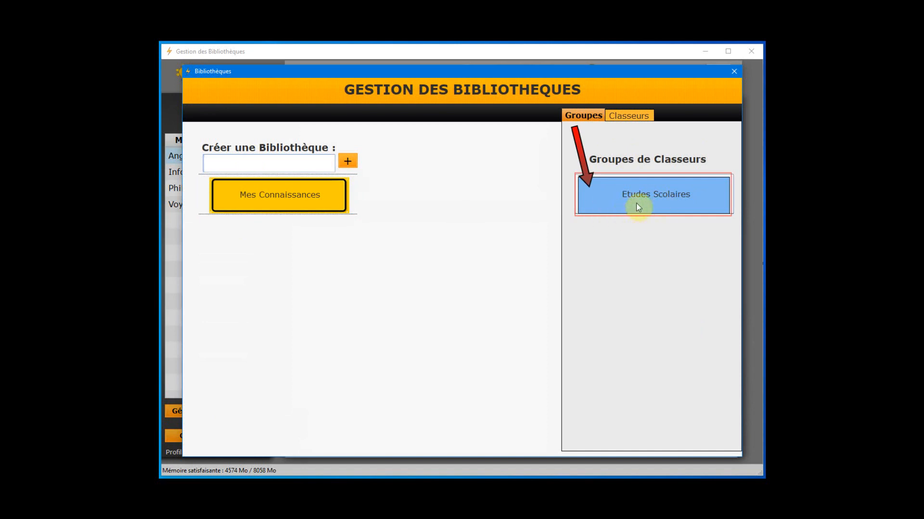
pyautogui.click(272, 204)
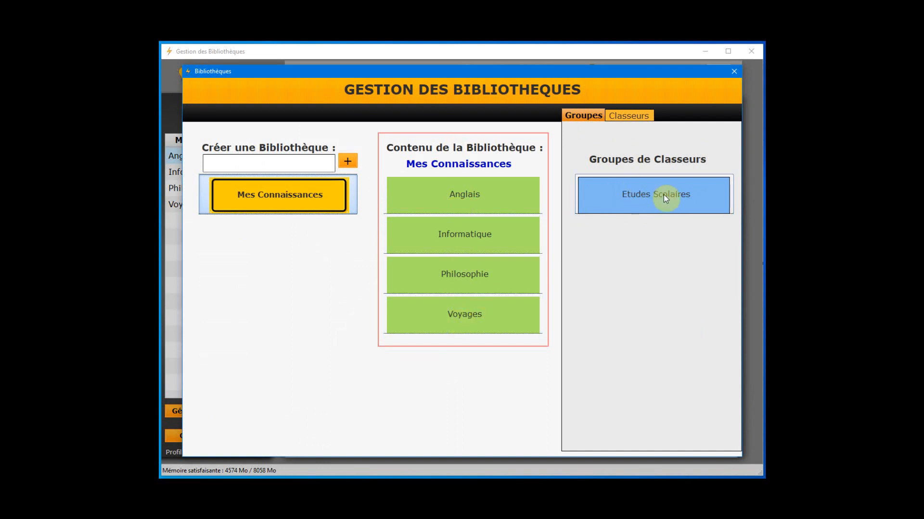
pyautogui.moveTo(652, 194); pyautogui.dragTo(469, 330)
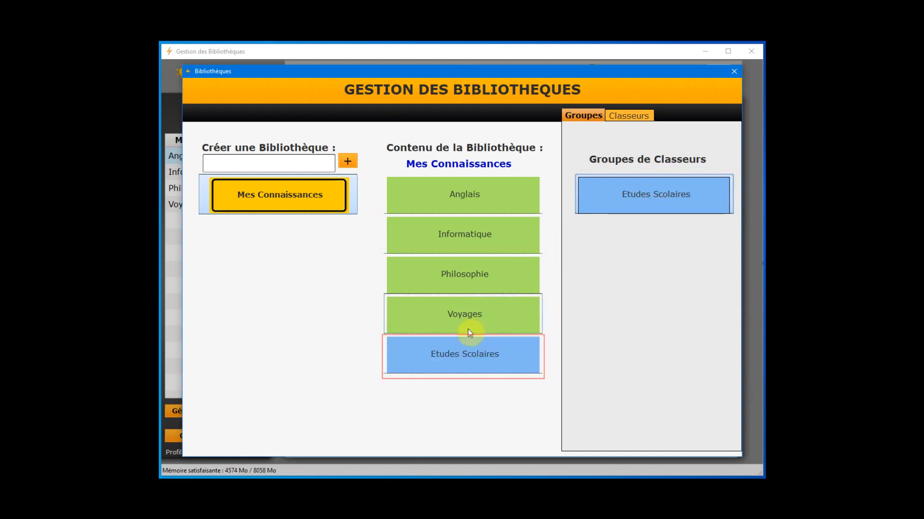
pyautogui.click(462, 357)
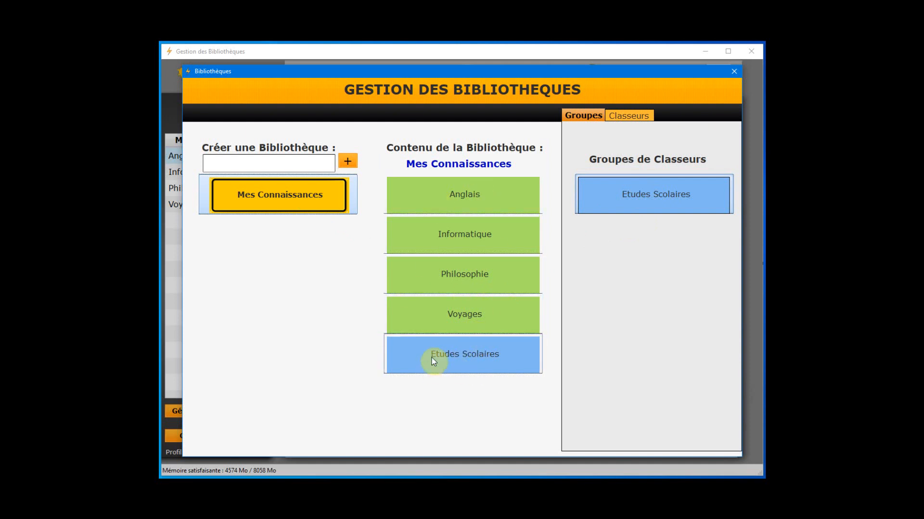
pyautogui.click(732, 72)
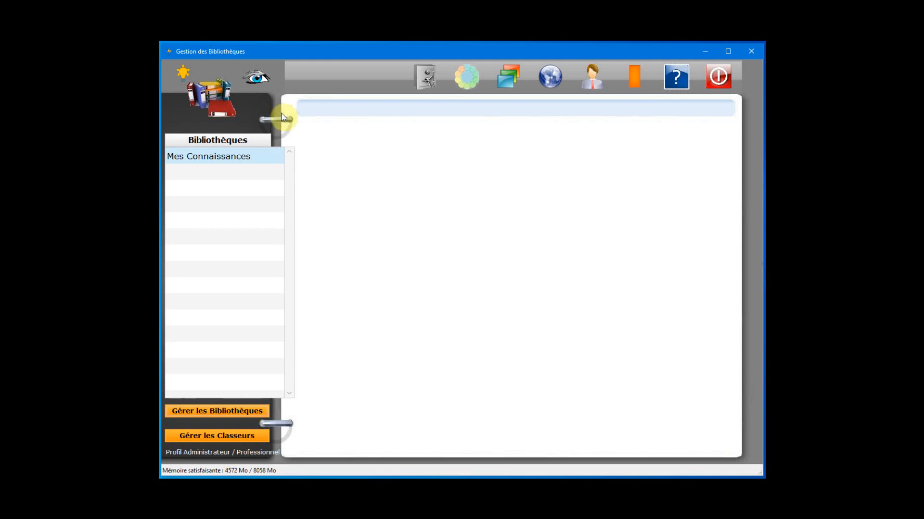
# - Open the Etudes Scolaires group in the Mes Connaissances library and view its Anglais and Philosophie binders
pyautogui.doubleClick(218, 156)
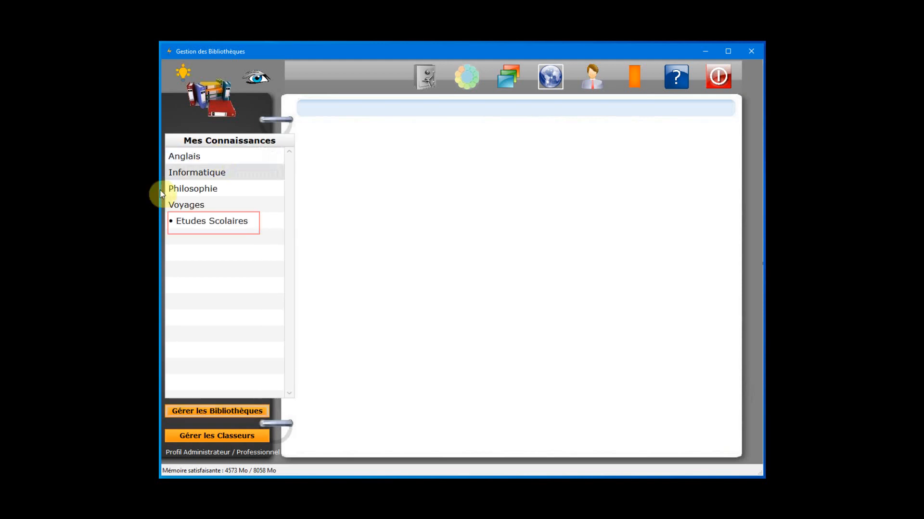
pyautogui.doubleClick(216, 221)
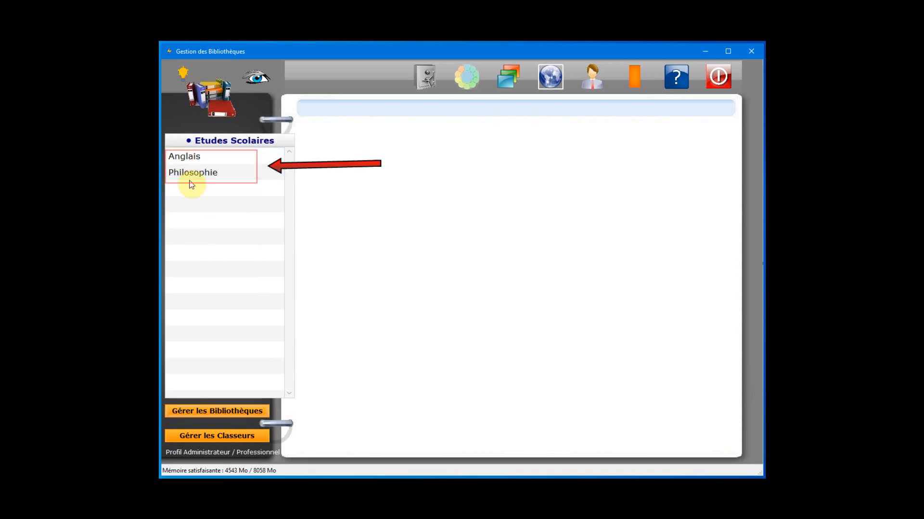
pyautogui.doubleClick(190, 156)
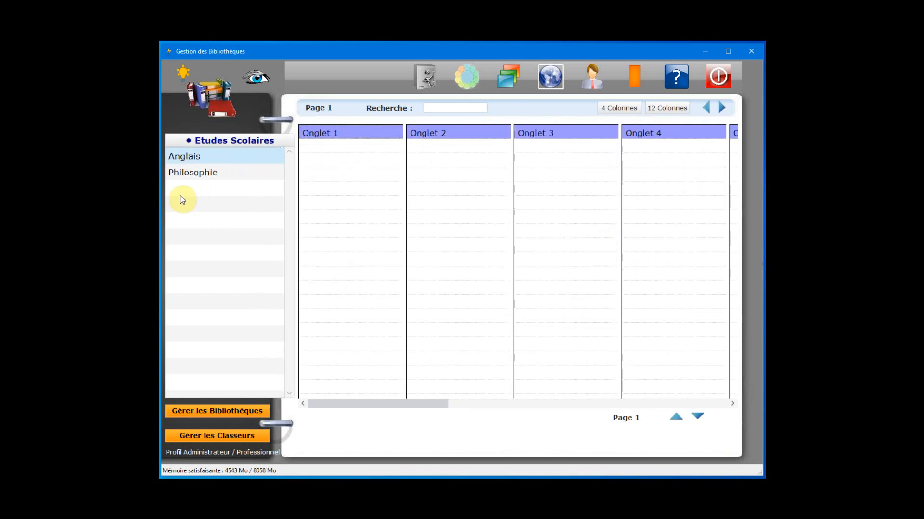
pyautogui.doubleClick(181, 175)
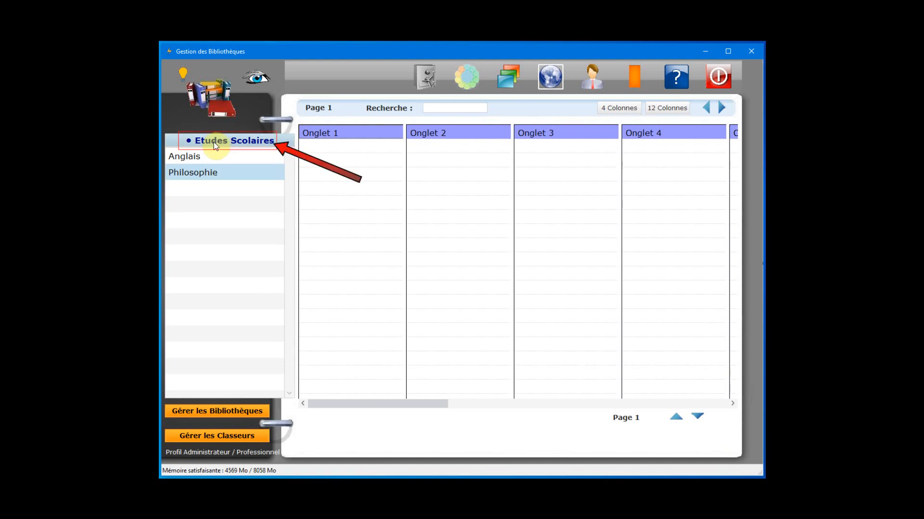
# - Return to the Mes Connaissances list, reopen the Etudes Scolaires group, and go back to the library's list
pyautogui.click(244, 142)
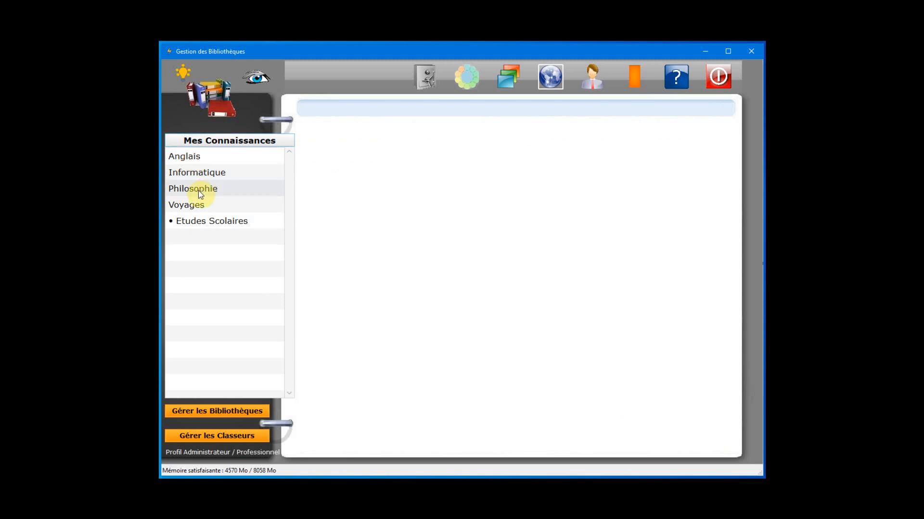
pyautogui.click(206, 222)
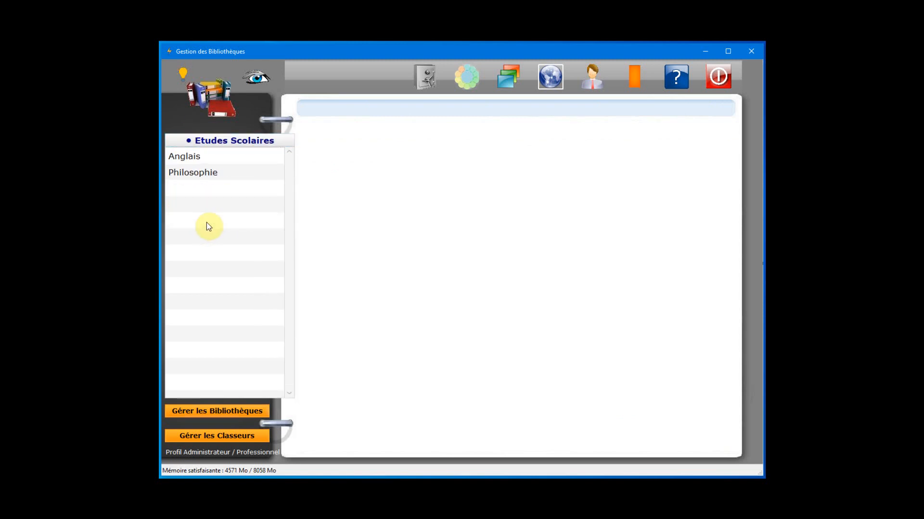
pyautogui.click(240, 140)
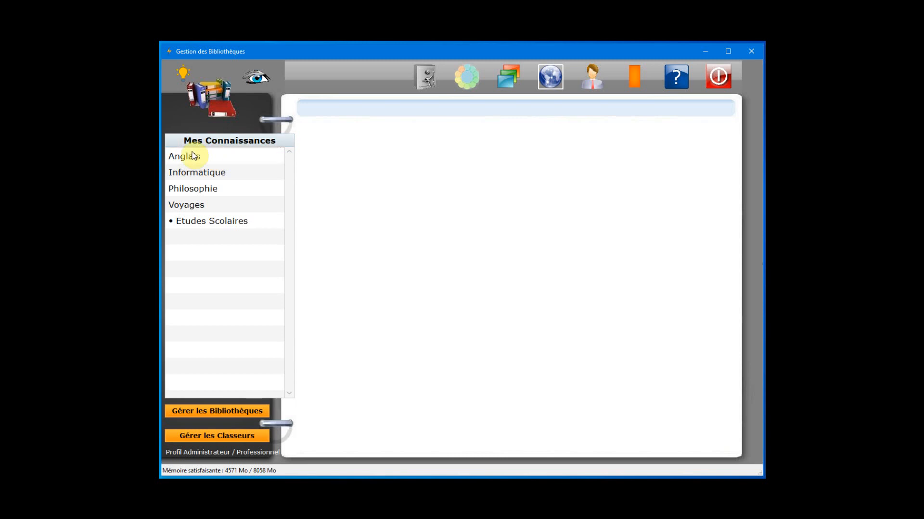
# - Reopen library management and remove the Anglais and Philosophie binders from the contents of Mes Connaissances
pyautogui.click(224, 410)
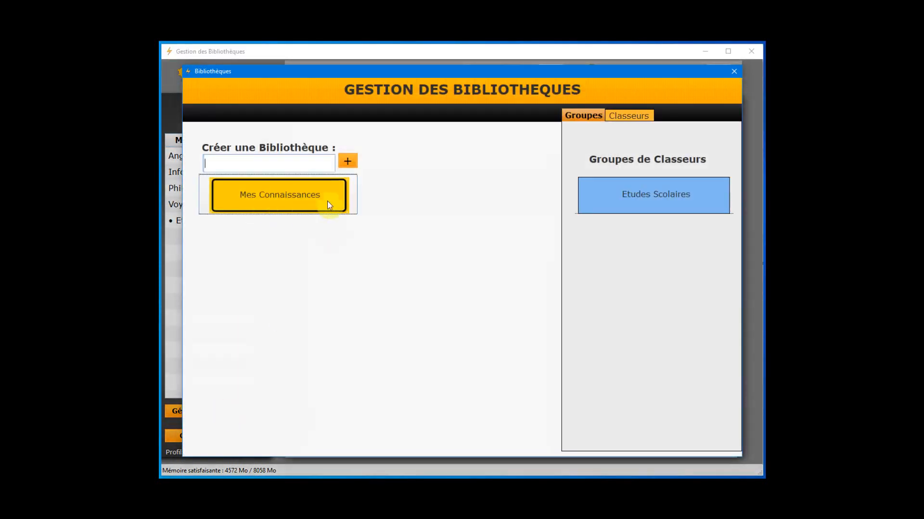
pyautogui.click(292, 195)
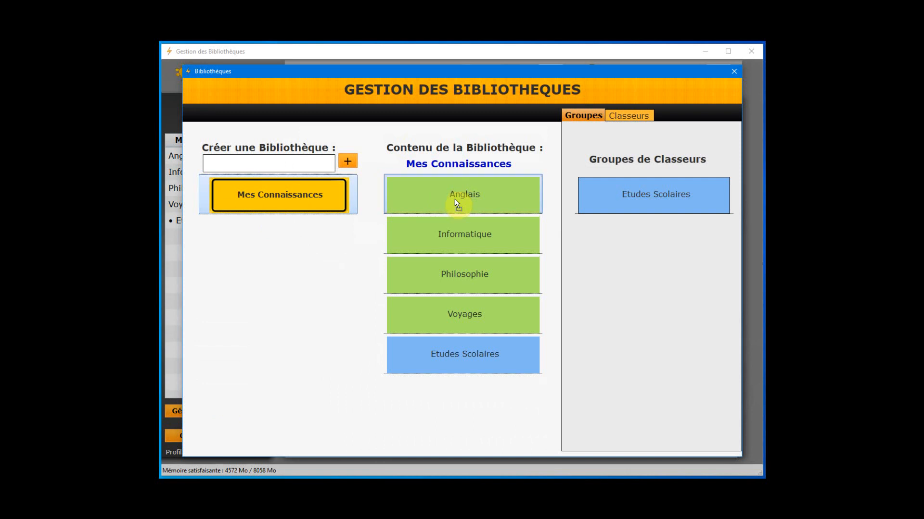
pyautogui.moveTo(454, 198); pyautogui.dragTo(610, 243)
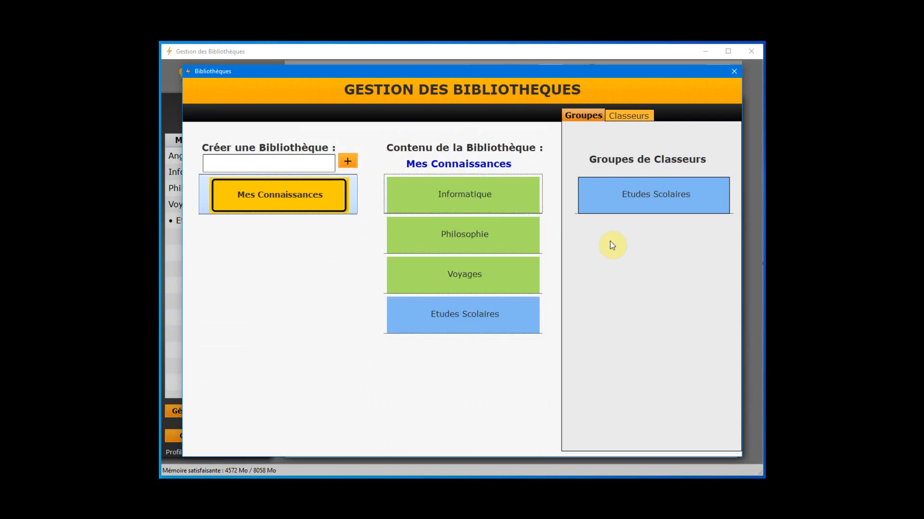
pyautogui.click(452, 239)
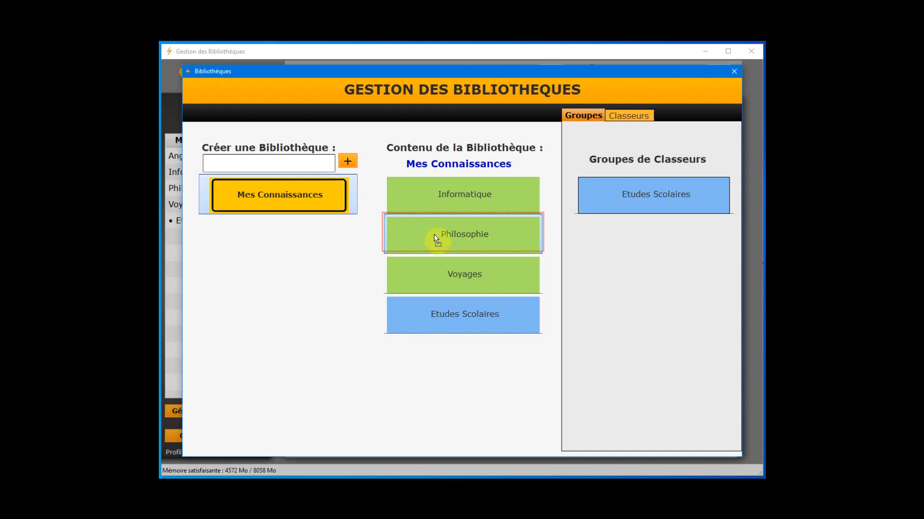
pyautogui.moveTo(506, 247); pyautogui.dragTo(600, 259)
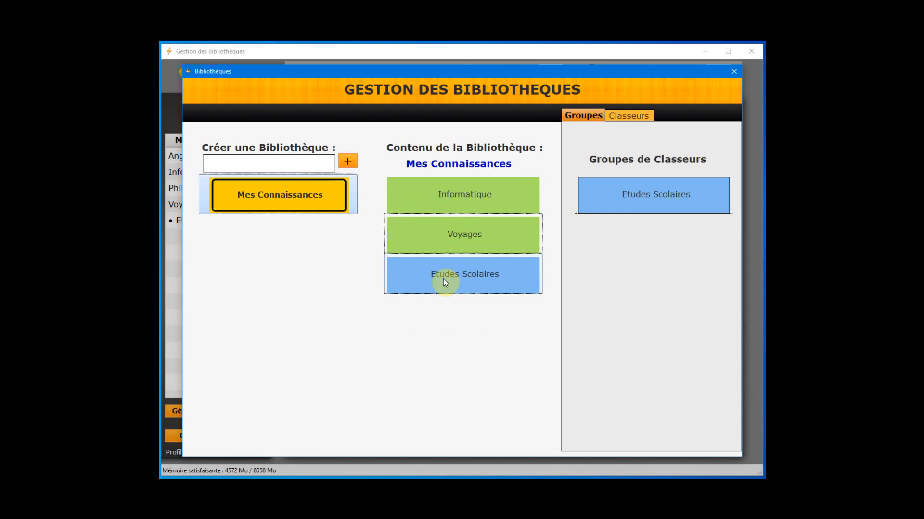
# - Move the Etudes Scolaires group to first place in Mes Connaissances, above Informatique, and close library management
pyautogui.click(470, 281)
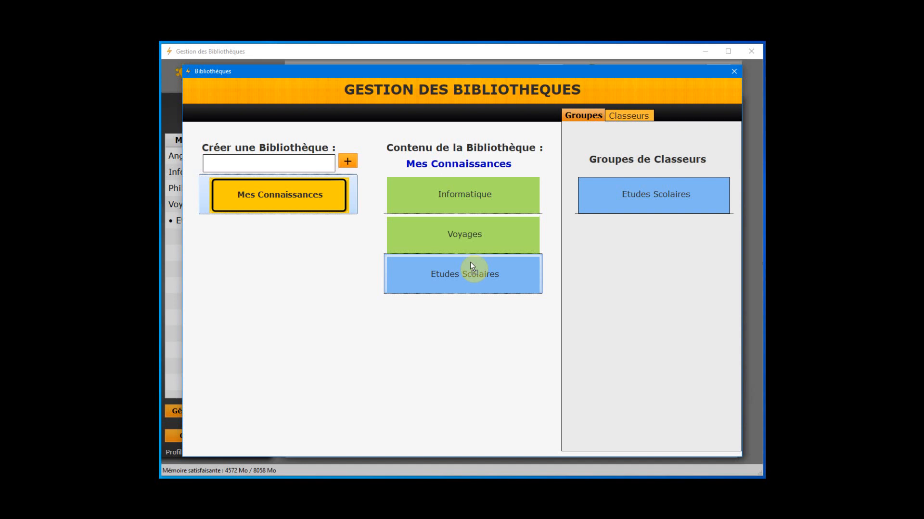
pyautogui.moveTo(470, 261); pyautogui.dragTo(466, 191)
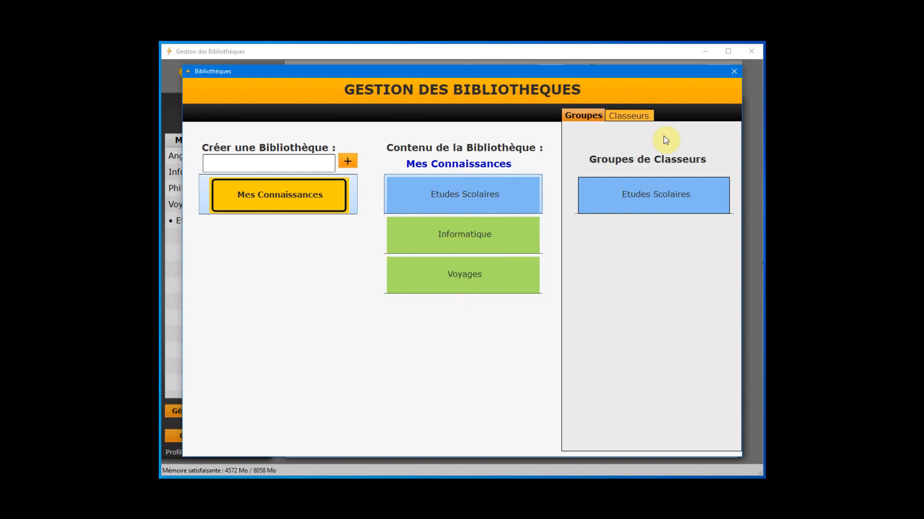
pyautogui.click(733, 73)
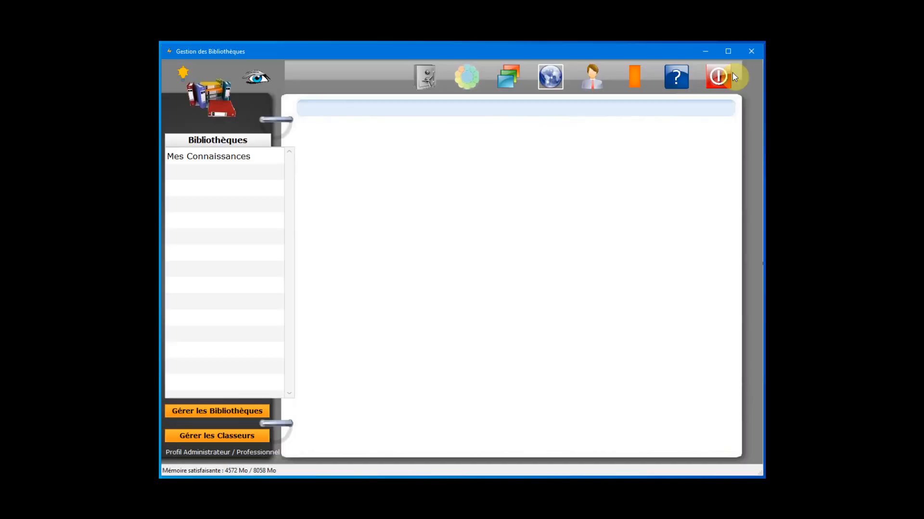
# - Open the Mes Connaissances library, check the contents of its Etudes Scolaires group, and leave the group
pyautogui.doubleClick(207, 157)
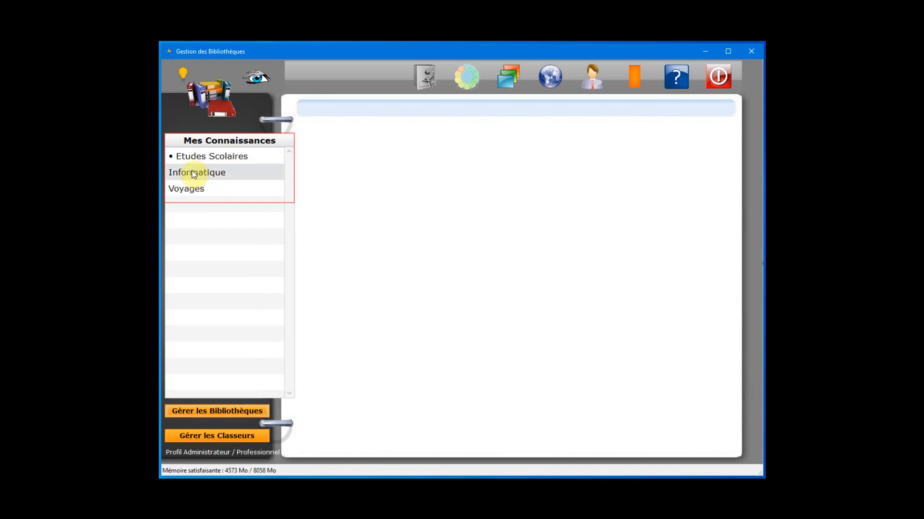
pyautogui.click(231, 158)
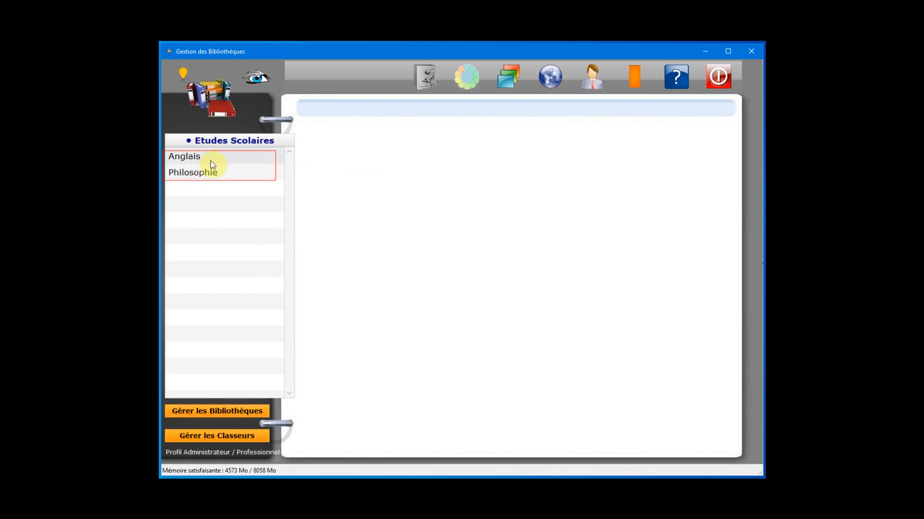
pyautogui.click(235, 139)
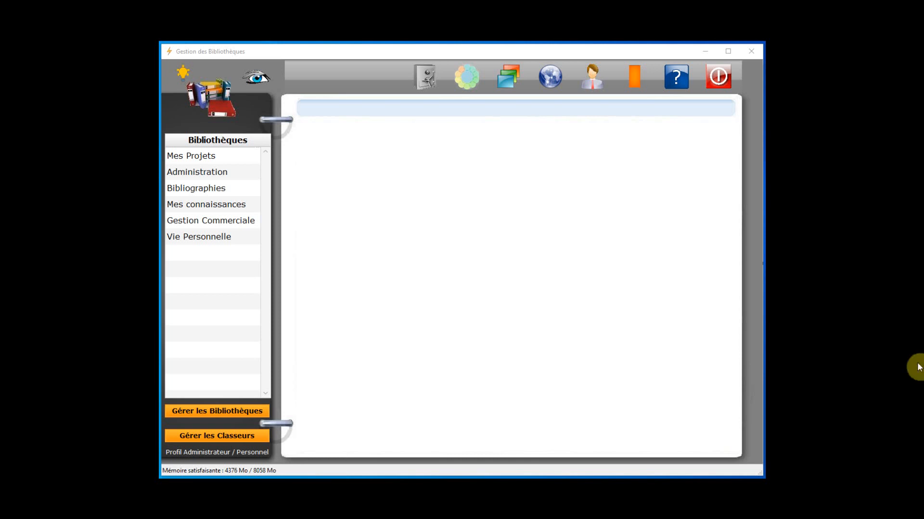
# - Open the Mes Dossiers binder in Mes Projets and file "Comment faire le bon choix . (partie 1).mp3" in an empty Plans d'actions cell
pyautogui.click(205, 158)
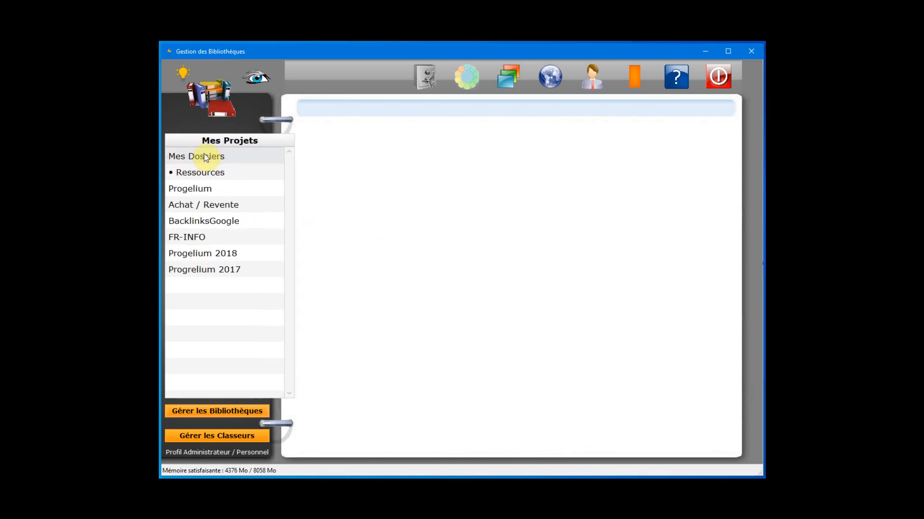
pyautogui.click(206, 158)
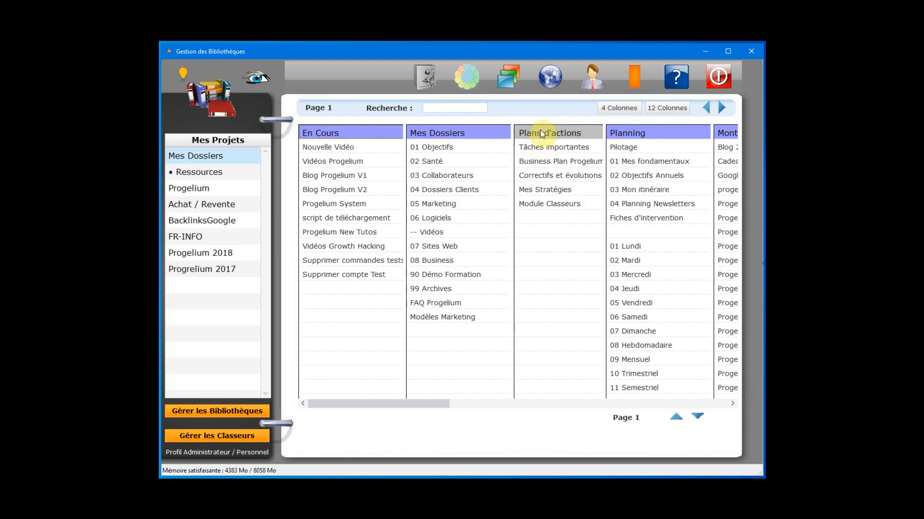
pyautogui.rightClick(533, 231)
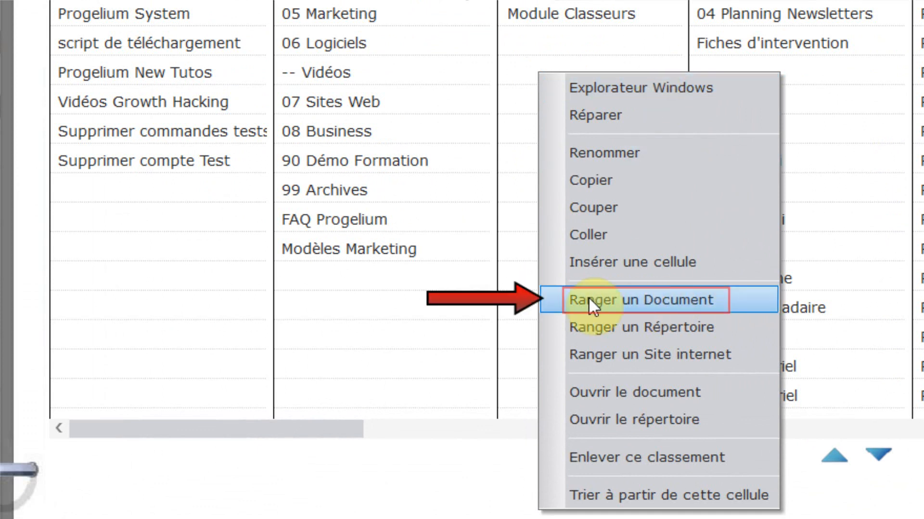
pyautogui.click(733, 304)
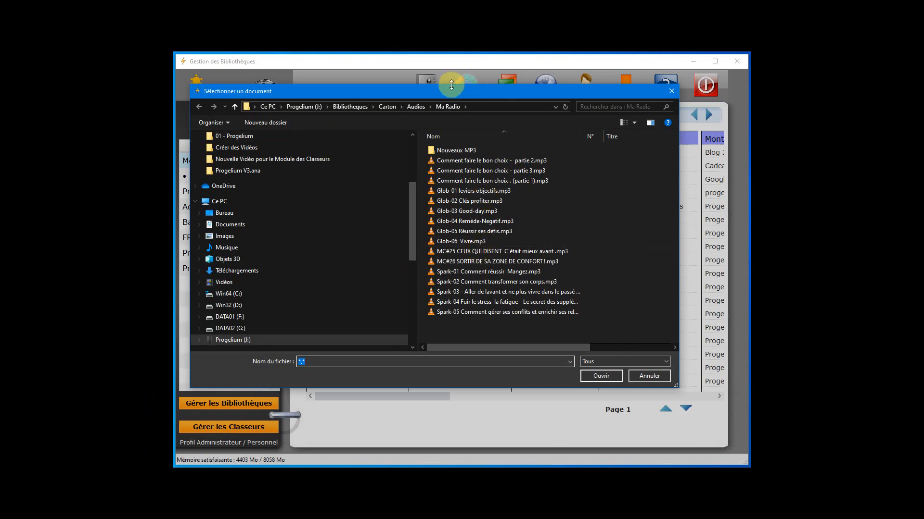
pyautogui.moveTo(432, 91); pyautogui.dragTo(436, 98)
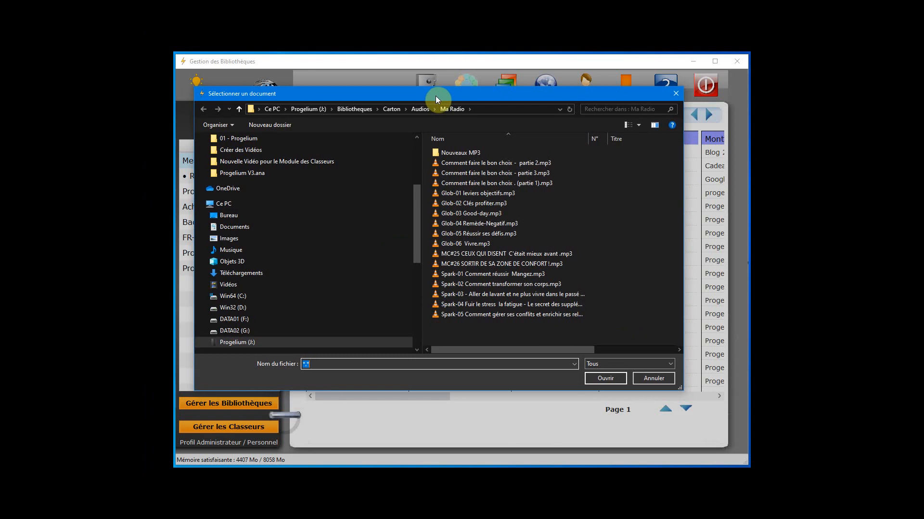
pyautogui.moveTo(438, 100); pyautogui.dragTo(435, 100)
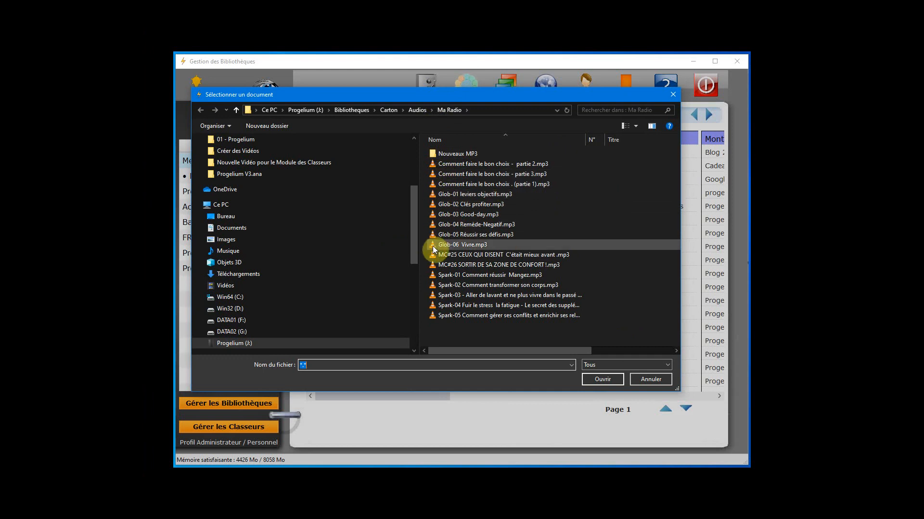
pyautogui.click(478, 184)
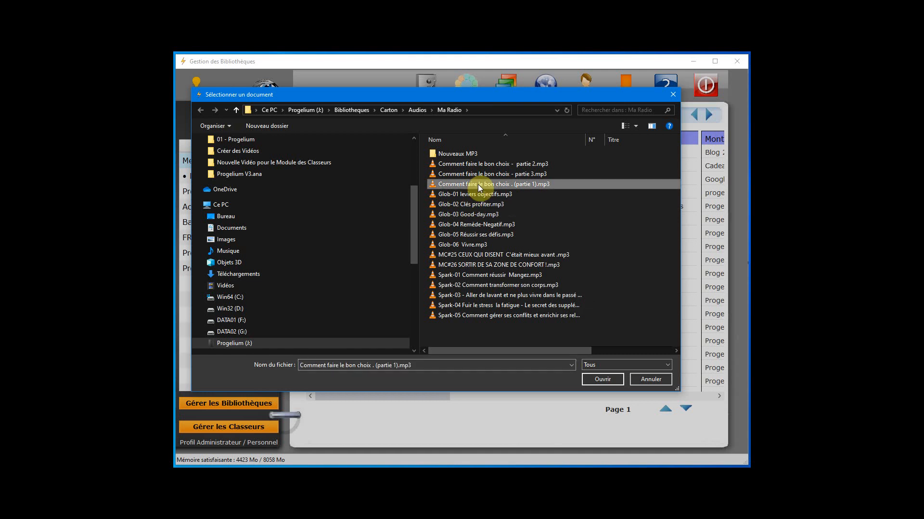
pyautogui.click(603, 380)
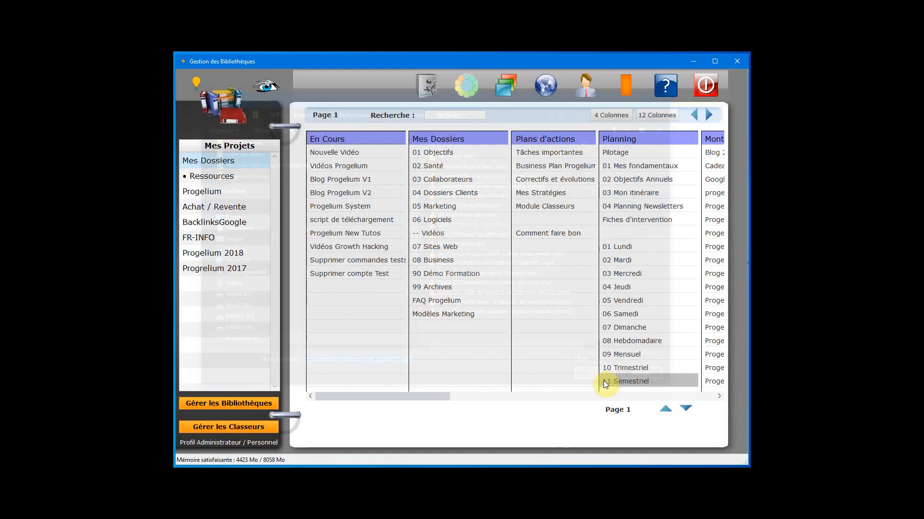
# - Rename the filed audio's cell in Plans d'actions to "Le bon choix P1" and apply the four-column display
pyautogui.click(554, 236)
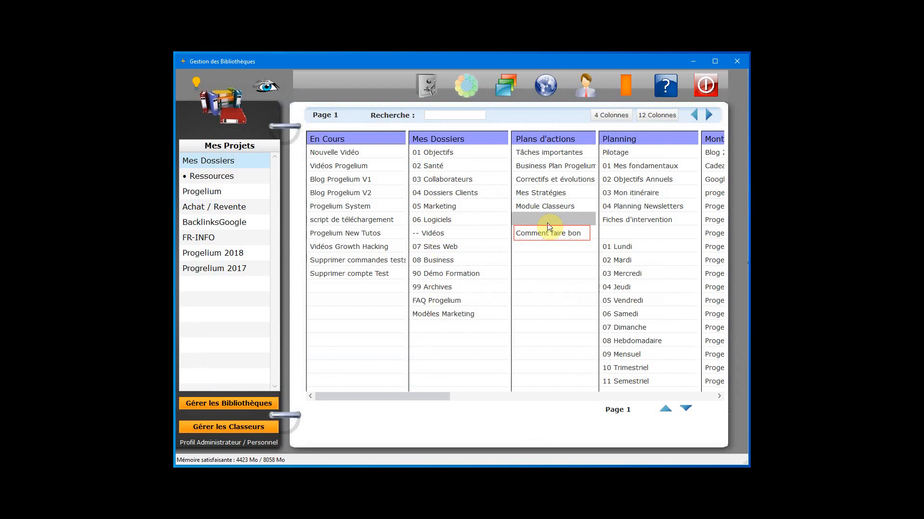
pyautogui.click(549, 224)
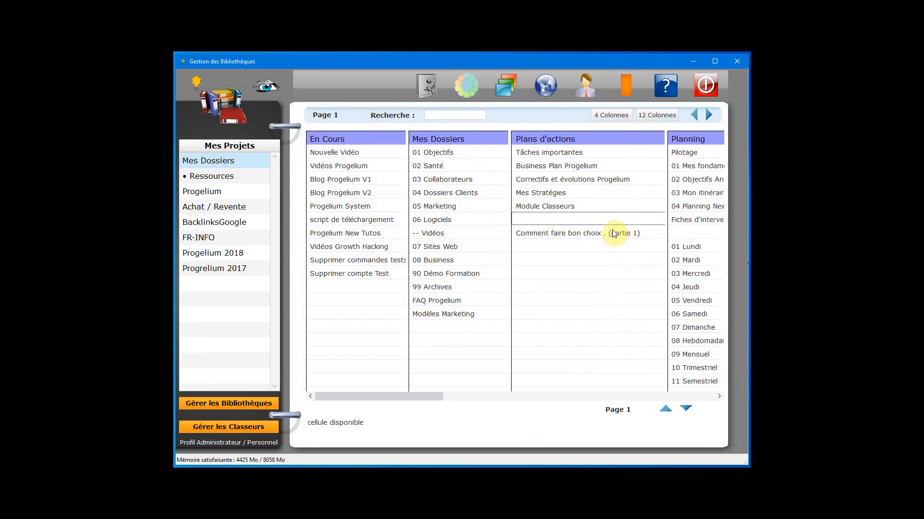
pyautogui.rightClick(566, 237)
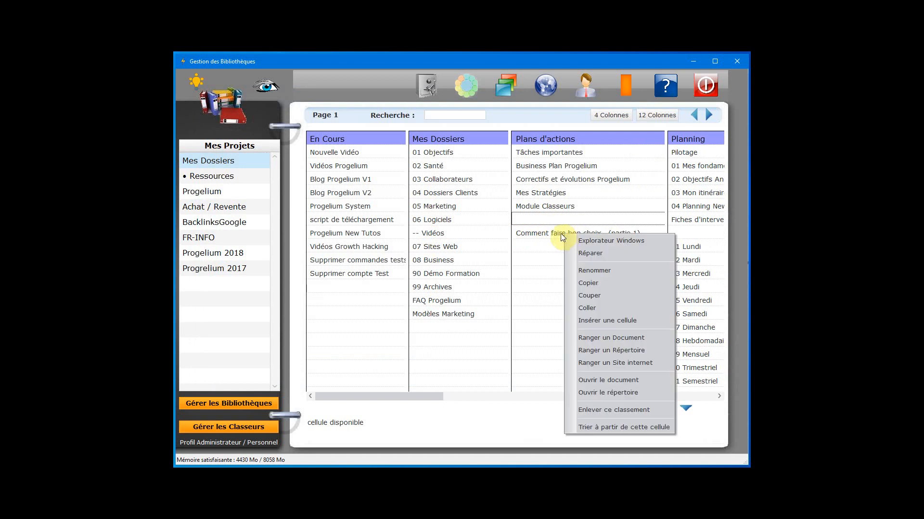
pyautogui.click(603, 270)
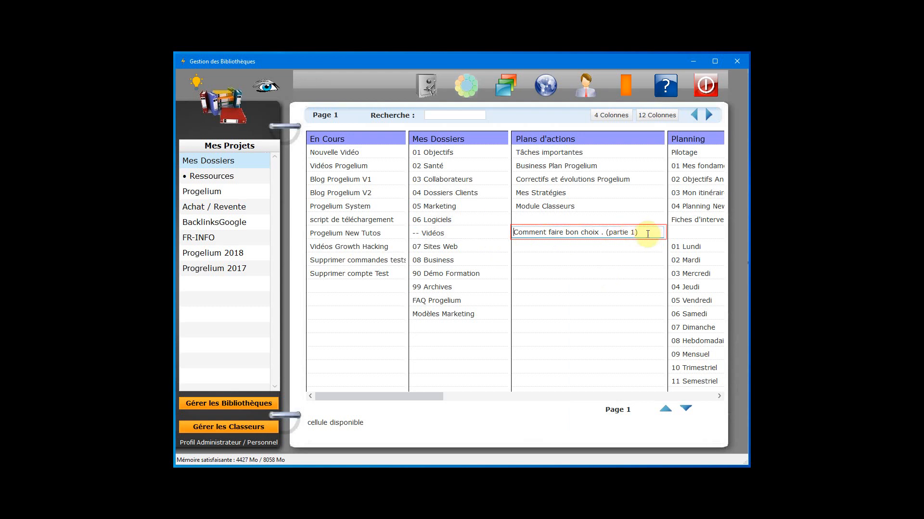
pyautogui.moveTo(647, 235); pyautogui.dragTo(601, 233)
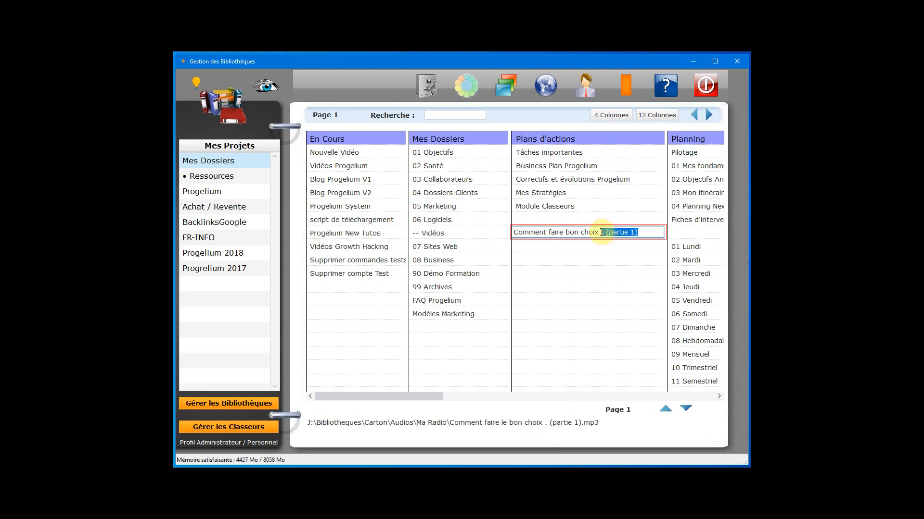
pyautogui.press('BackSpace')
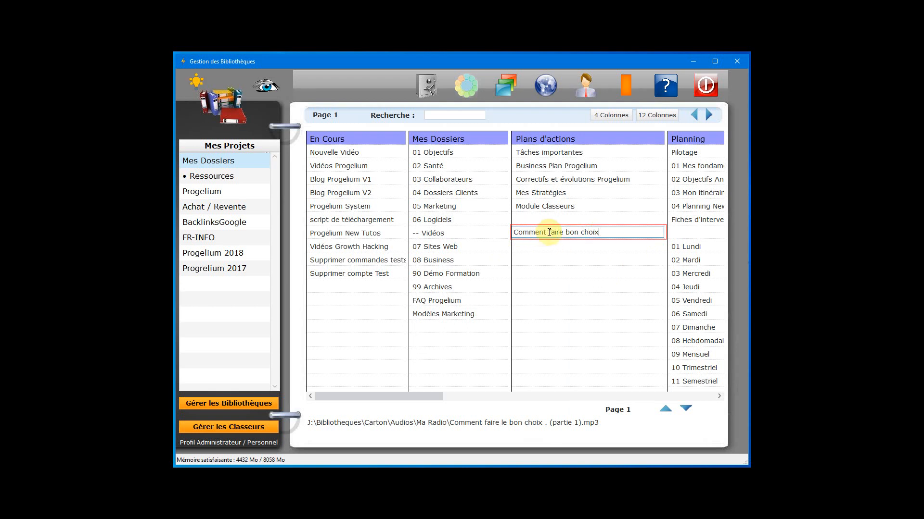
pyautogui.moveTo(549, 233); pyautogui.dragTo(493, 230)
pyautogui.press('Delete')
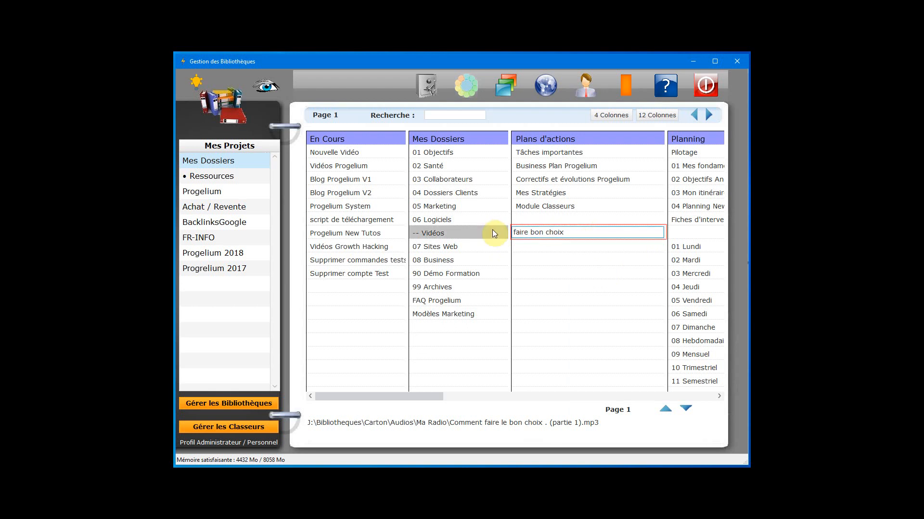
pyautogui.press('Delete')
pyautogui.press('Delete')
pyautogui.press('Delete')
pyautogui.press('Delete')
pyautogui.press('Delete')
pyautogui.press('Delete')
pyautogui.write('Le')
pyautogui.press('Return')
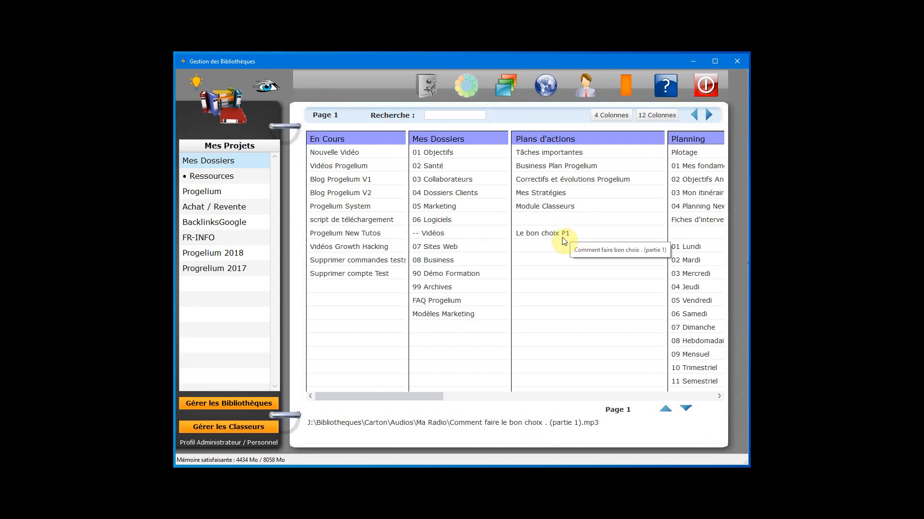
pyautogui.click(604, 117)
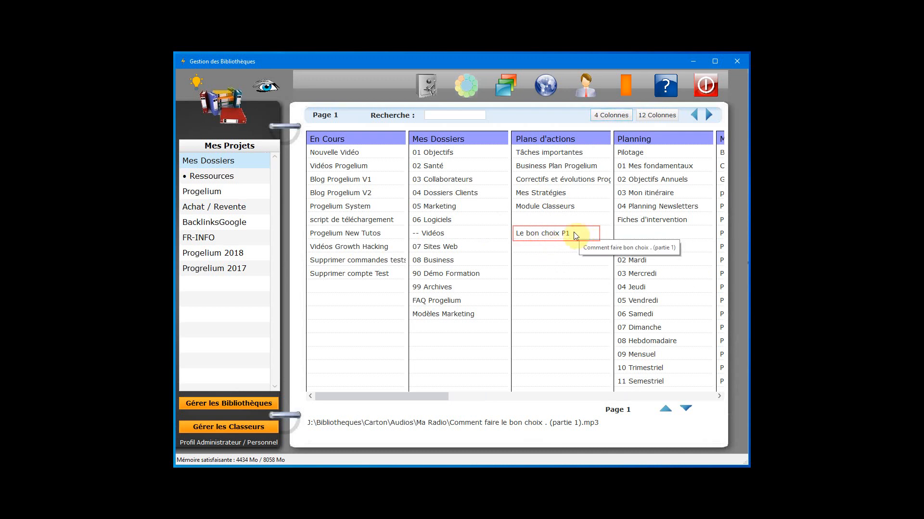
# - Open the Le bon choix P1 audio from its binder cell and close the media player
pyautogui.moveTo(556, 235); pyautogui.dragTo(556, 319)
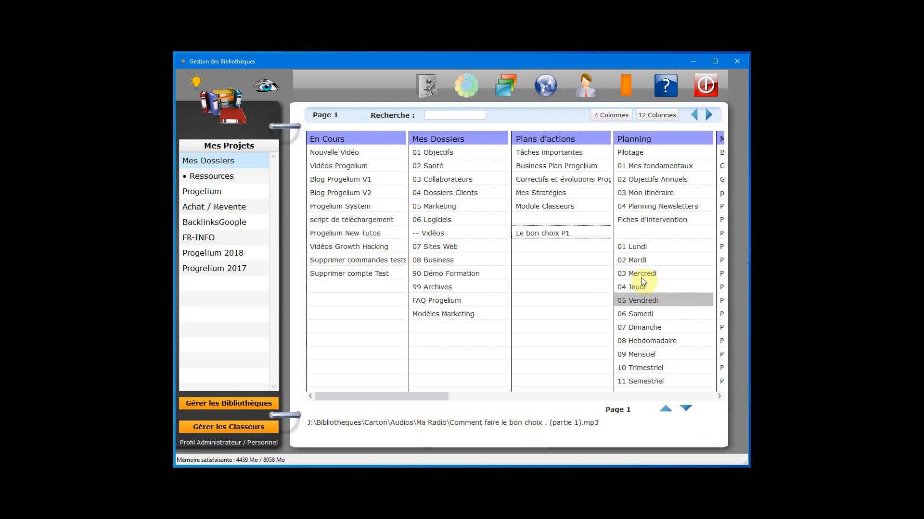
pyautogui.doubleClick(565, 235)
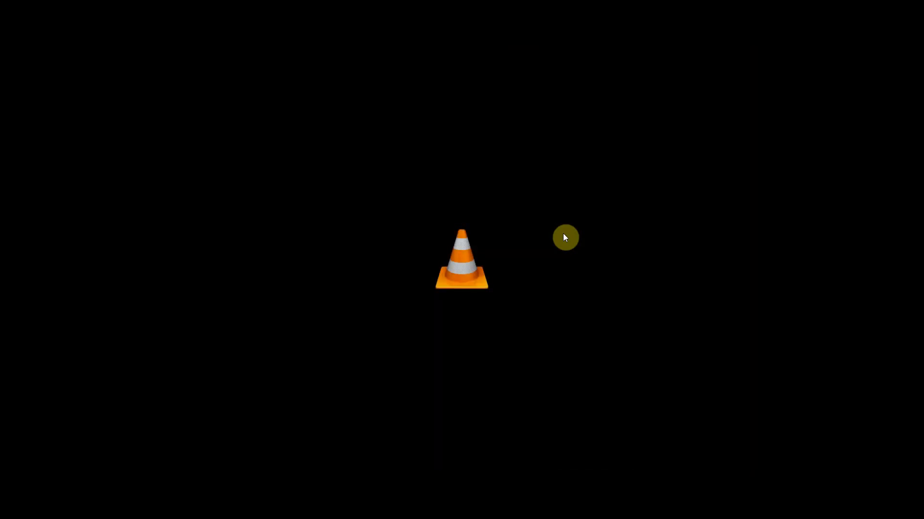
pyautogui.click(910, 6)
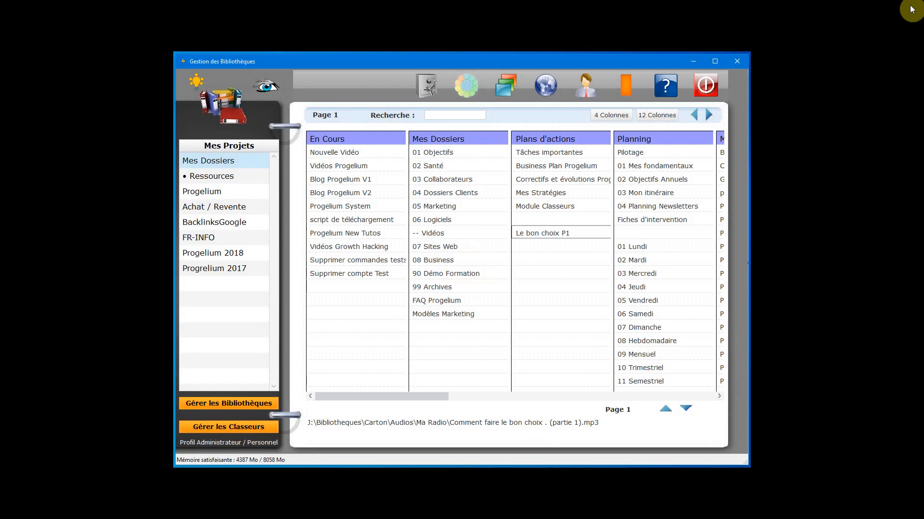
# - File the document 5rituels.docx from the ebooks folder in the empty cell below Le bon choix P1
pyautogui.click(538, 245)
pyautogui.rightClick(538, 245)
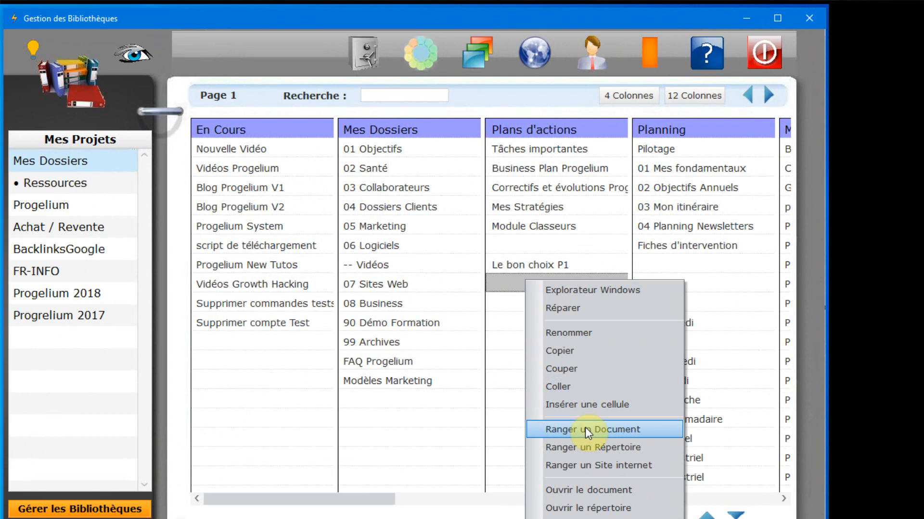
pyautogui.click(641, 430)
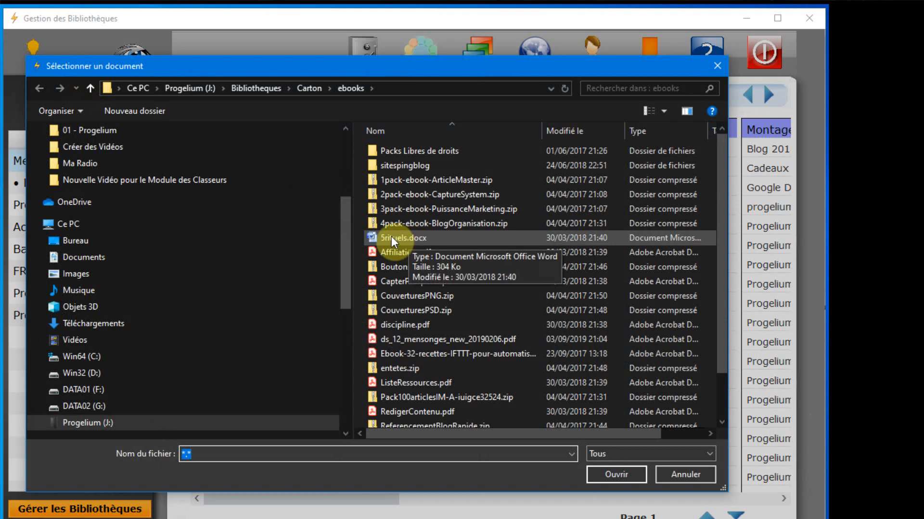
pyautogui.click(406, 239)
pyautogui.doubleClick(406, 238)
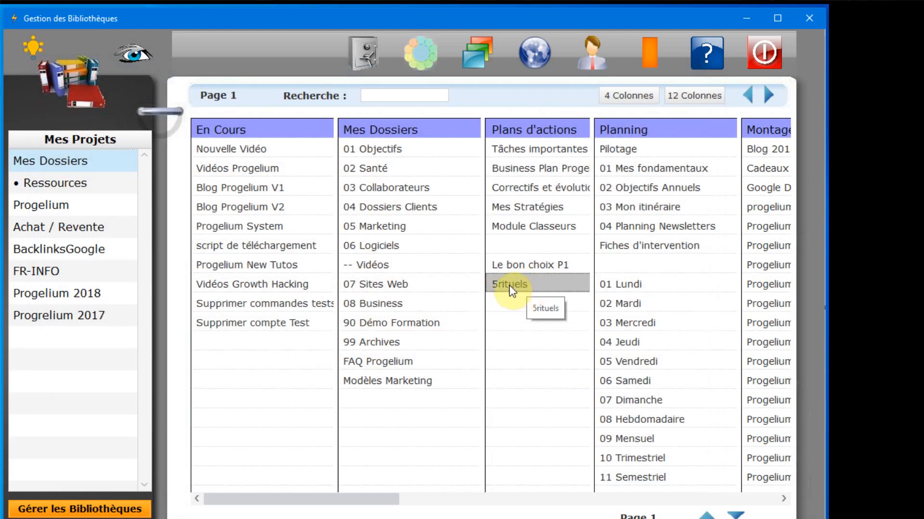
# - Rename the 5rituels cell in the Plans d'actions column to "5 rituels"
pyautogui.rightClick(540, 285)
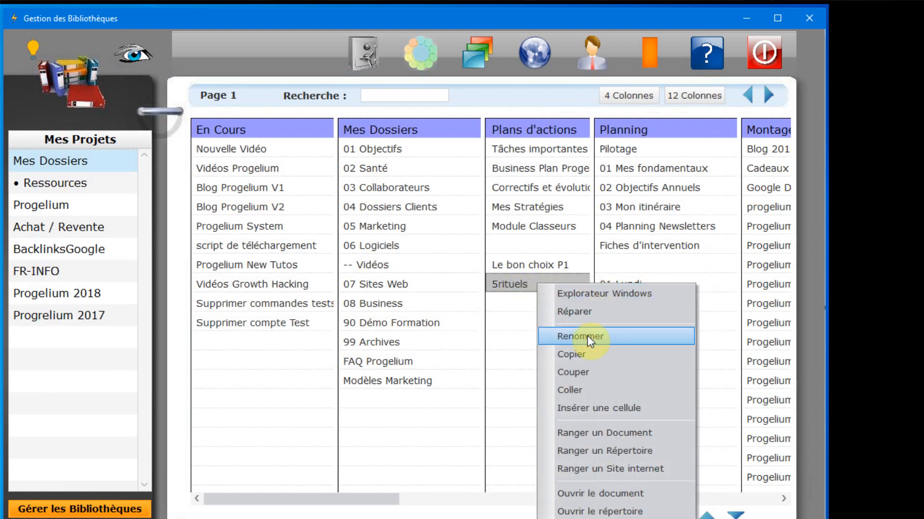
pyautogui.click(618, 335)
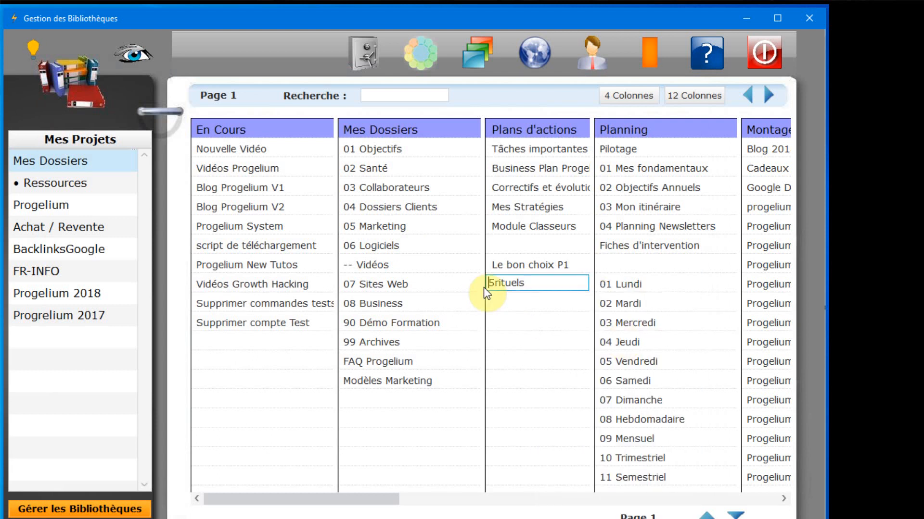
pyautogui.press('Right')
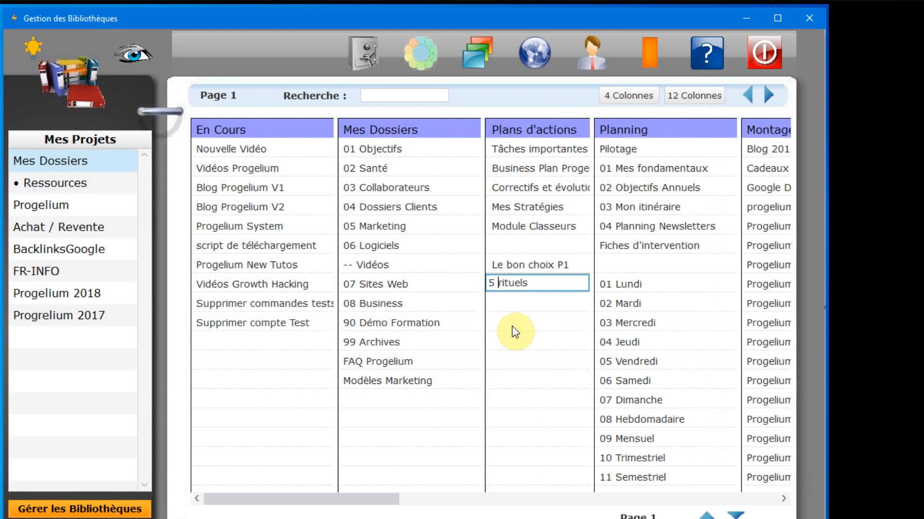
pyautogui.press('Return')
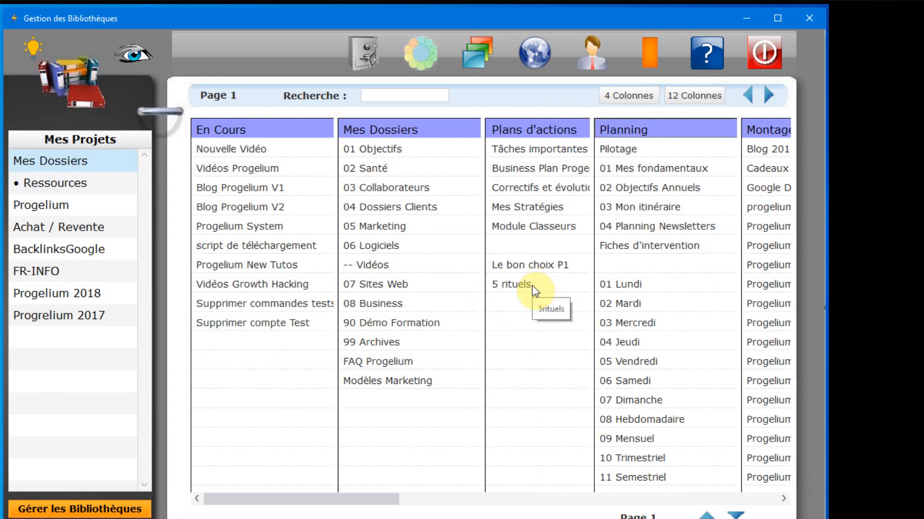
# - Open the 5 rituels document in Word from its cell, bring its window fully into view, and close it
pyautogui.click(521, 284)
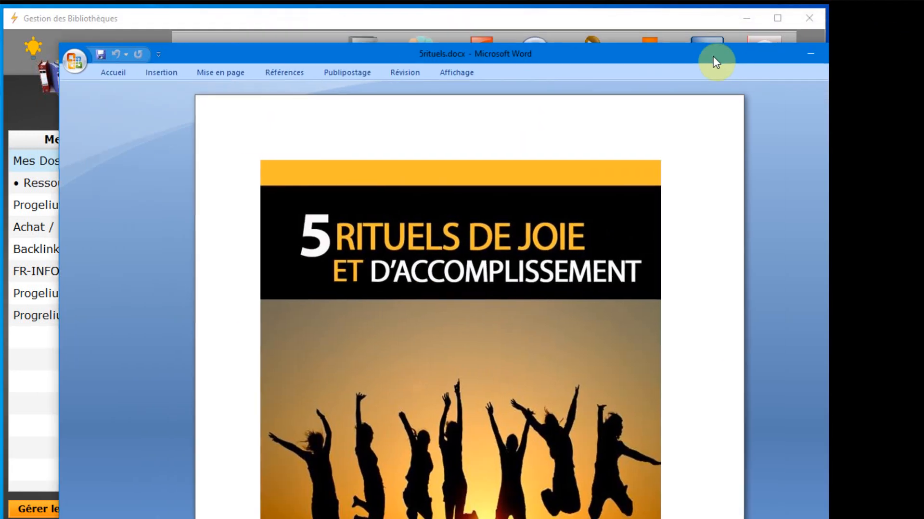
pyautogui.moveTo(713, 56); pyautogui.dragTo(626, 53)
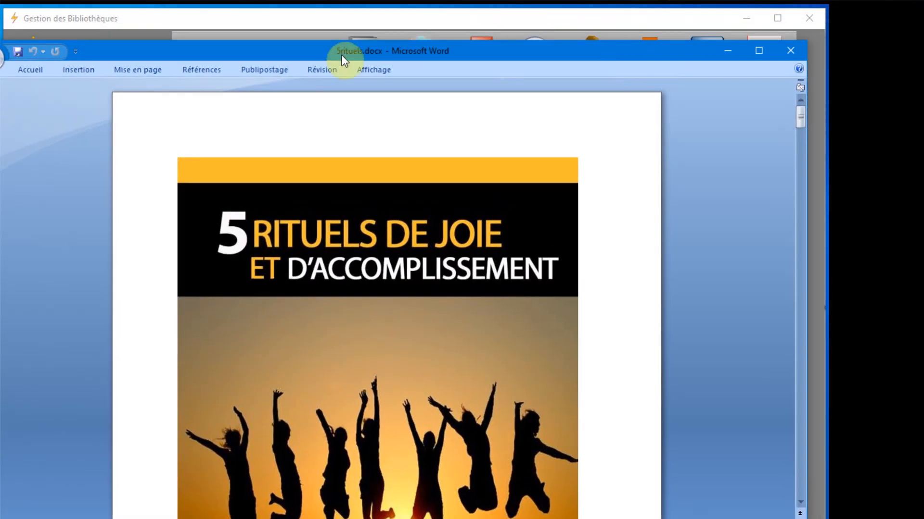
pyautogui.moveTo(0, 184); pyautogui.dragTo(28, 183)
pyautogui.moveTo(658, 52); pyautogui.dragTo(654, 40)
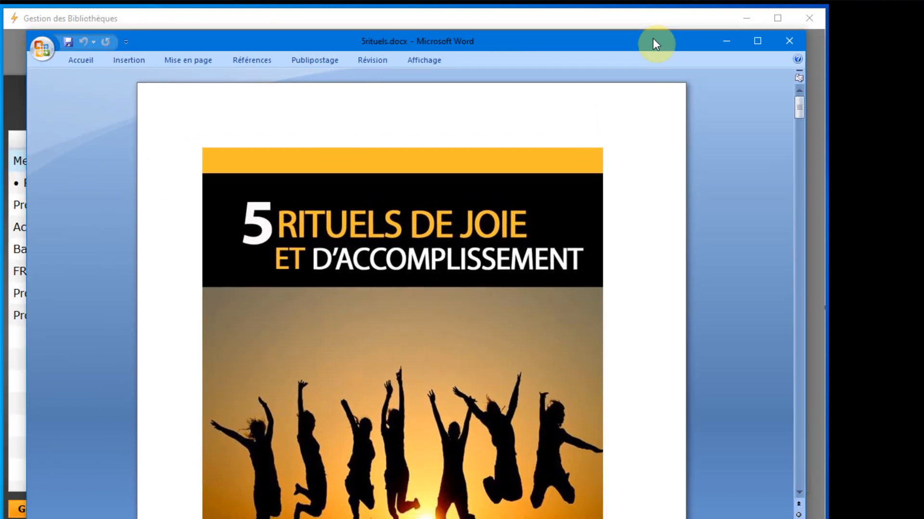
pyautogui.click(790, 38)
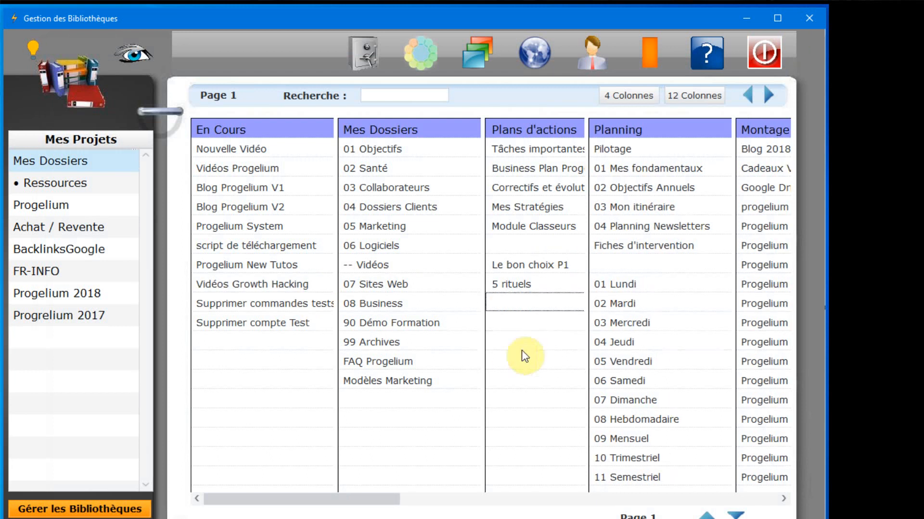
# - File "Intelligence artificielle.pdf" from the ebooks folder in the Plans d'actions cell below 5 rituels
pyautogui.click(514, 303)
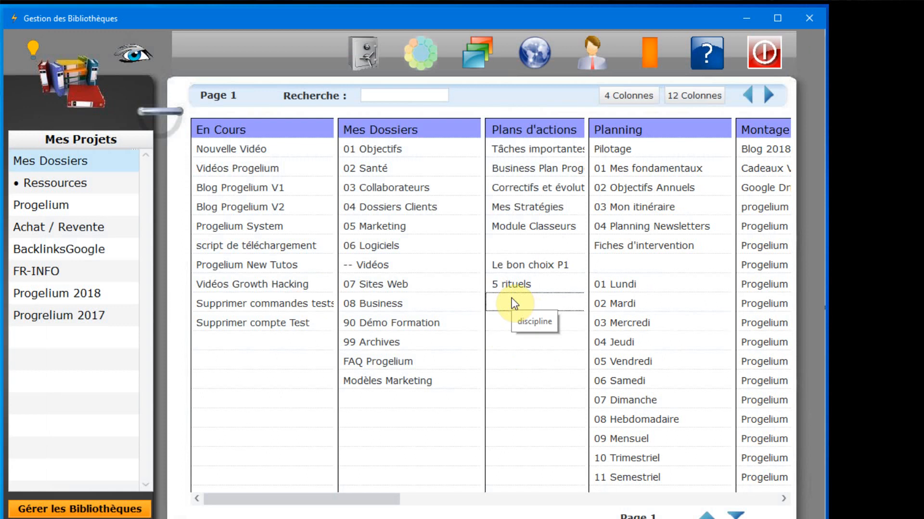
pyautogui.rightClick(514, 303)
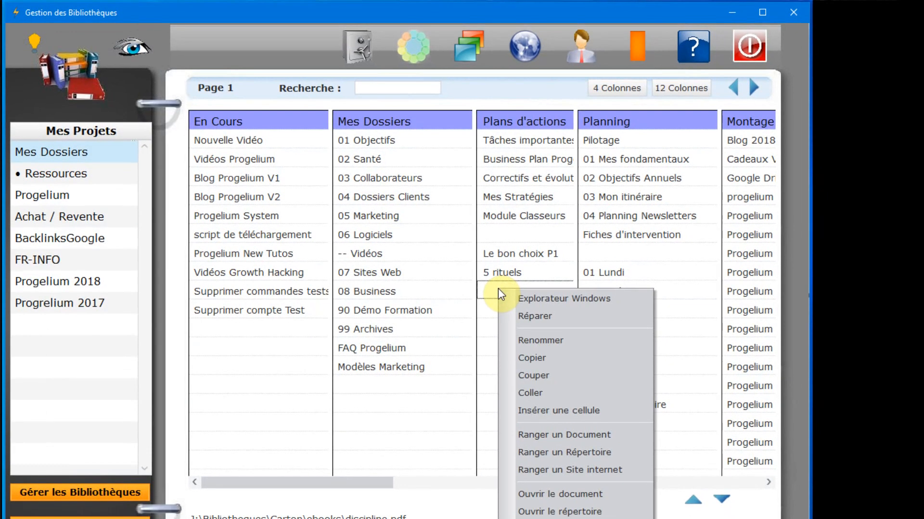
pyautogui.click(552, 435)
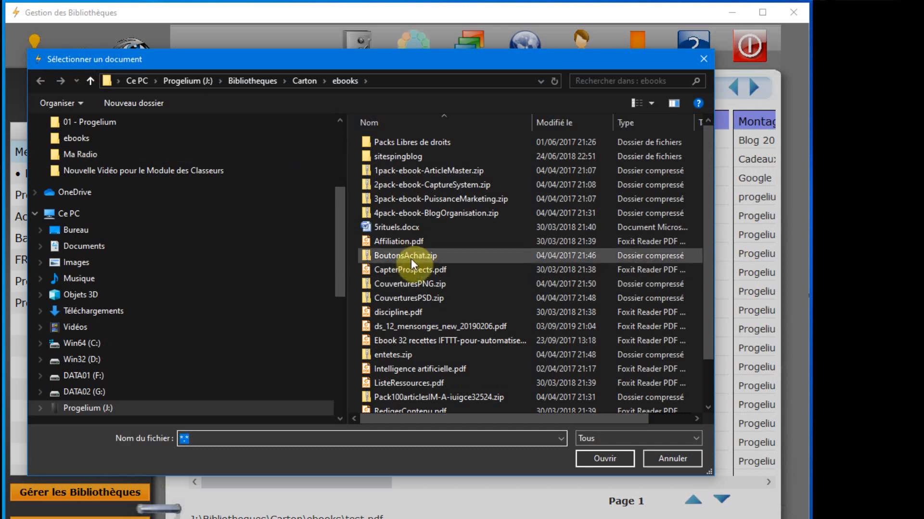
pyautogui.click(422, 369)
pyautogui.doubleClick(422, 368)
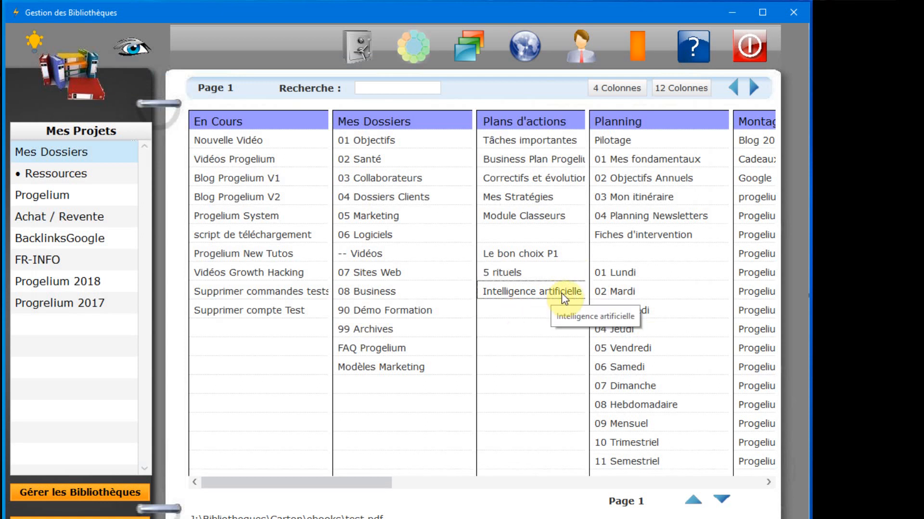
# - Open the Intelligence artificielle document from its Plans d'actions cell, skim through it, and close it
pyautogui.click(517, 292)
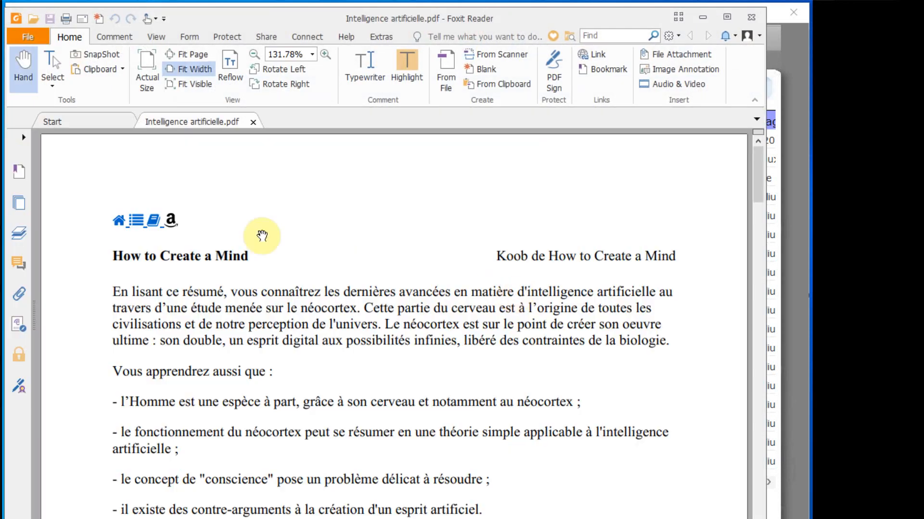
pyautogui.scroll(-5, 258, 233)
pyautogui.scroll(3, 262, 233)
pyautogui.scroll(3, 263, 233)
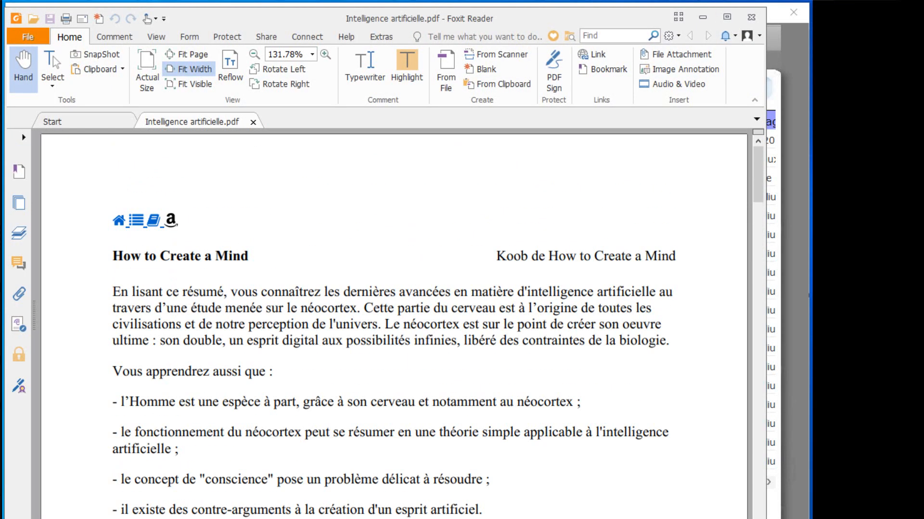
pyautogui.click(749, 18)
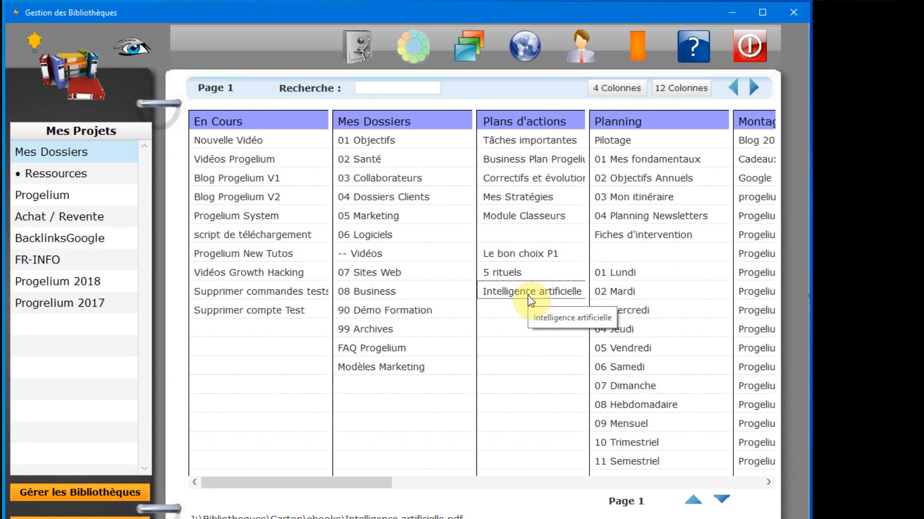
# - File "Ebook 32 recettes IFTTT-pour-automatiser-vos-tâches-social-media.pdf" from the ebooks folder in the Plans d'actions cell below Intelligence artificielle
pyautogui.rightClick(510, 305)
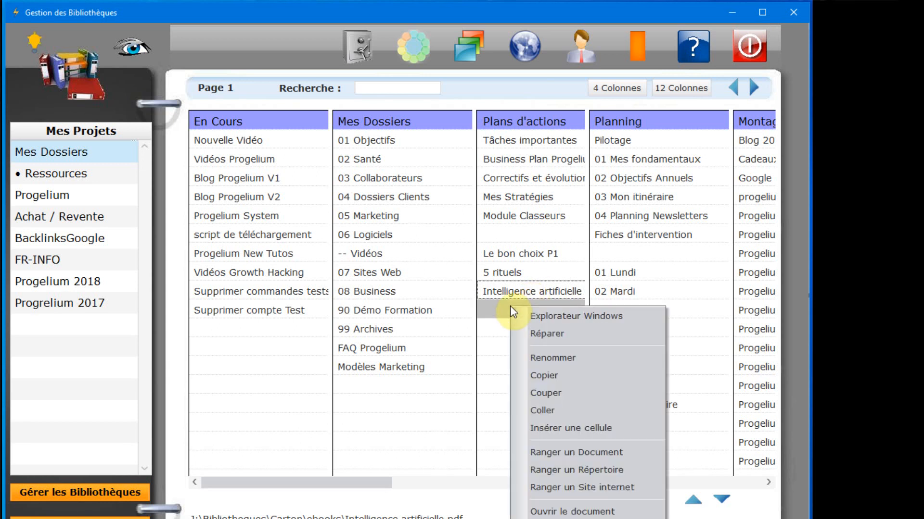
pyautogui.click(570, 455)
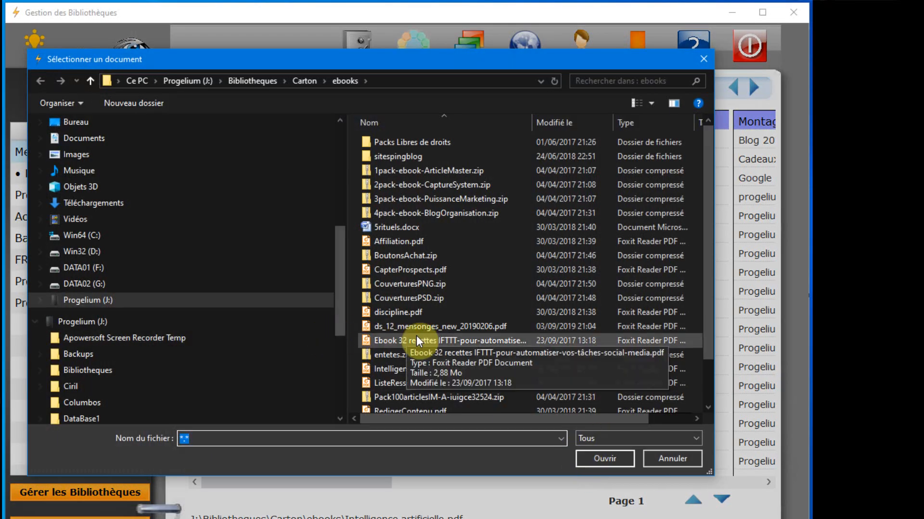
pyautogui.click(400, 341)
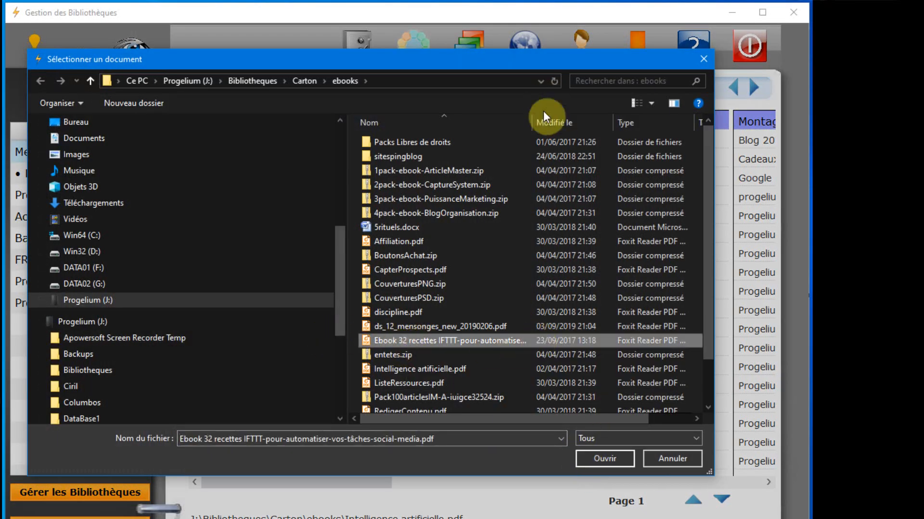
pyautogui.moveTo(532, 122); pyautogui.dragTo(606, 134)
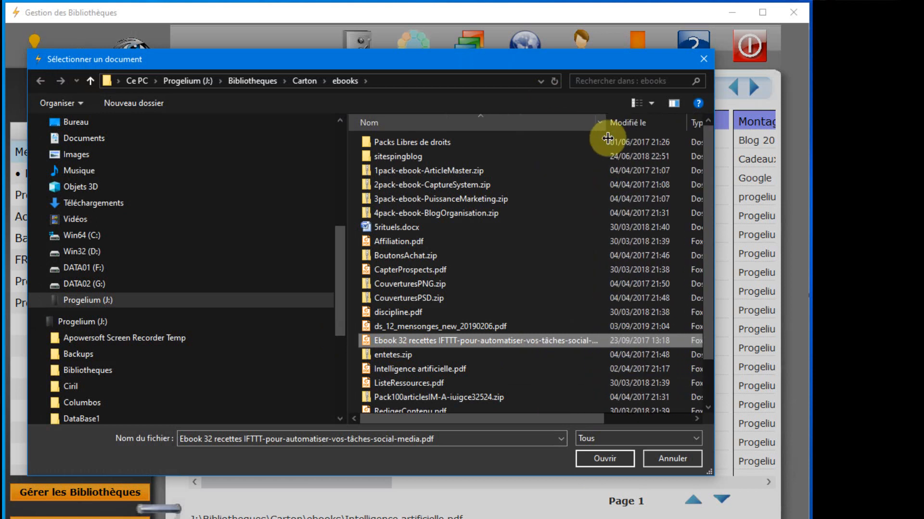
pyautogui.doubleClick(402, 340)
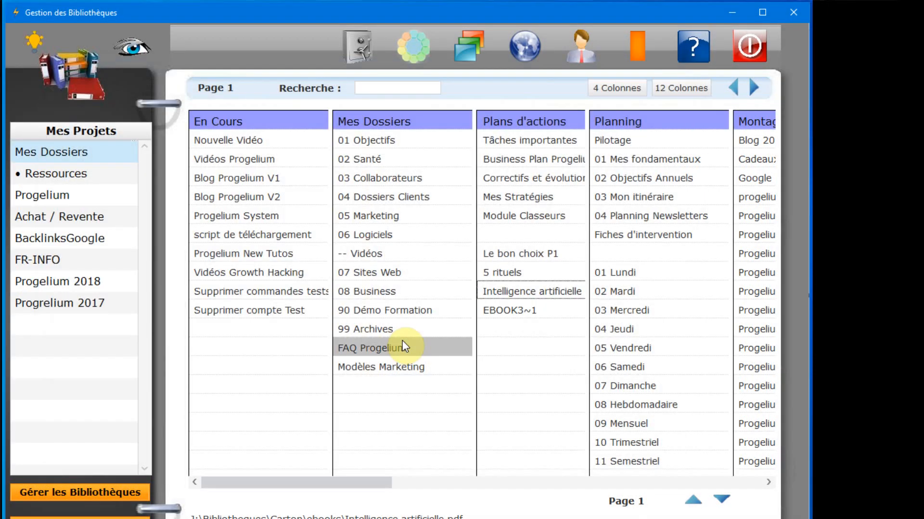
# - Rename the EBOOK3~1 cell in the Plans d'actions column to "Recette IFTTT"
pyautogui.rightClick(517, 310)
pyautogui.click(572, 360)
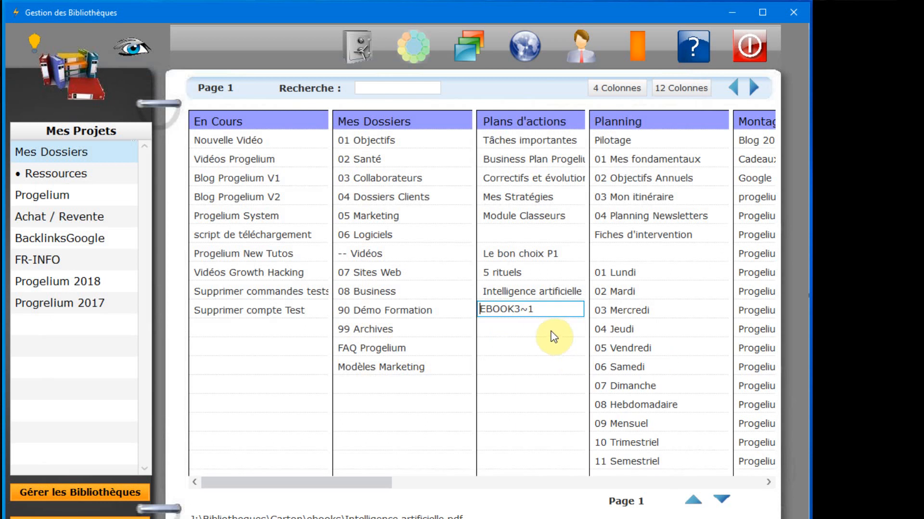
pyautogui.moveTo(535, 309); pyautogui.dragTo(412, 313)
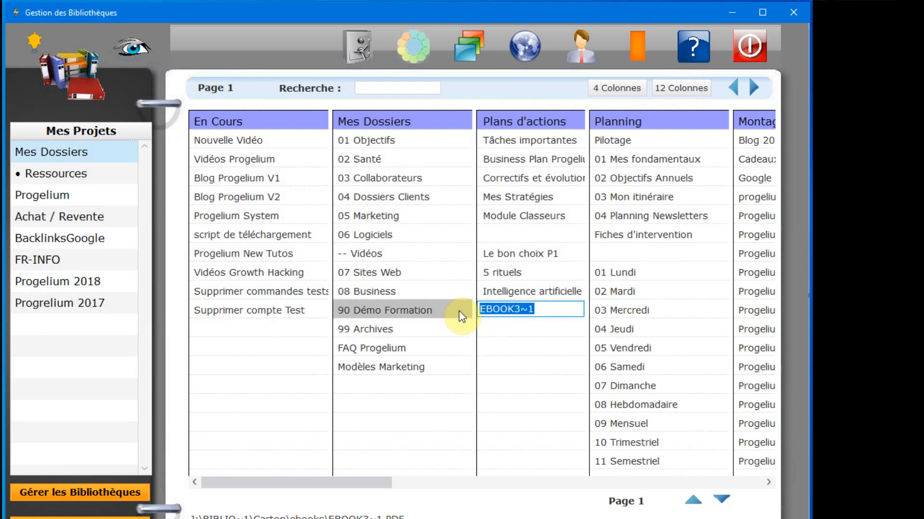
pyautogui.write('R')
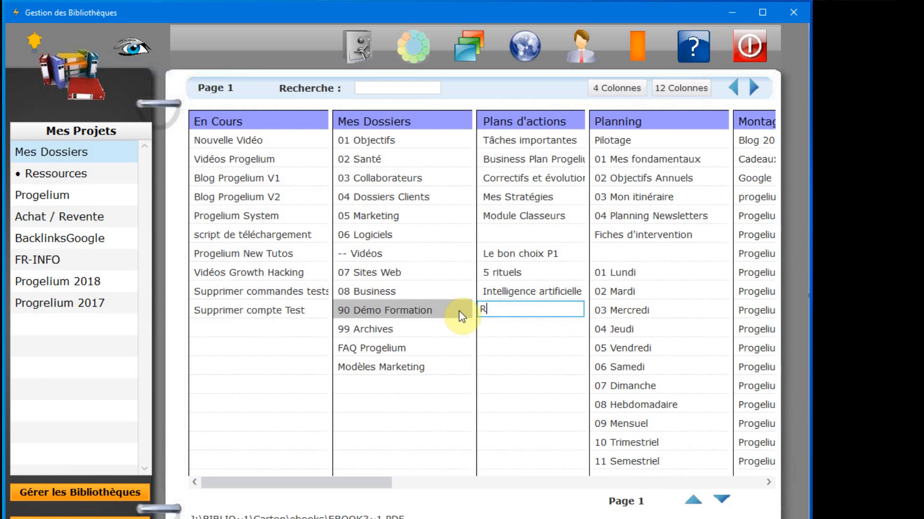
pyautogui.write('ecette IFTTT')
pyautogui.press('Return')
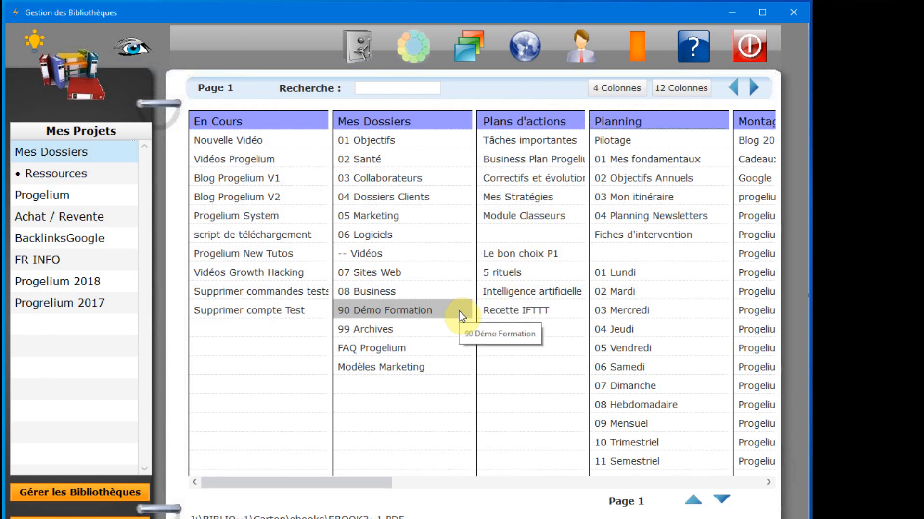
# - Open the Recette IFTTT document from its cell to check it, and close the PDF reader
pyautogui.doubleClick(522, 315)
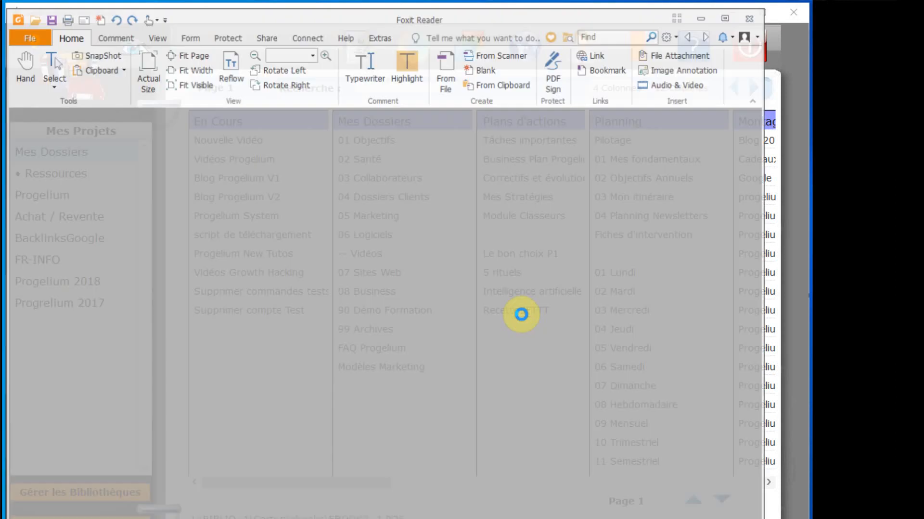
pyautogui.scroll(-5, 520, 332)
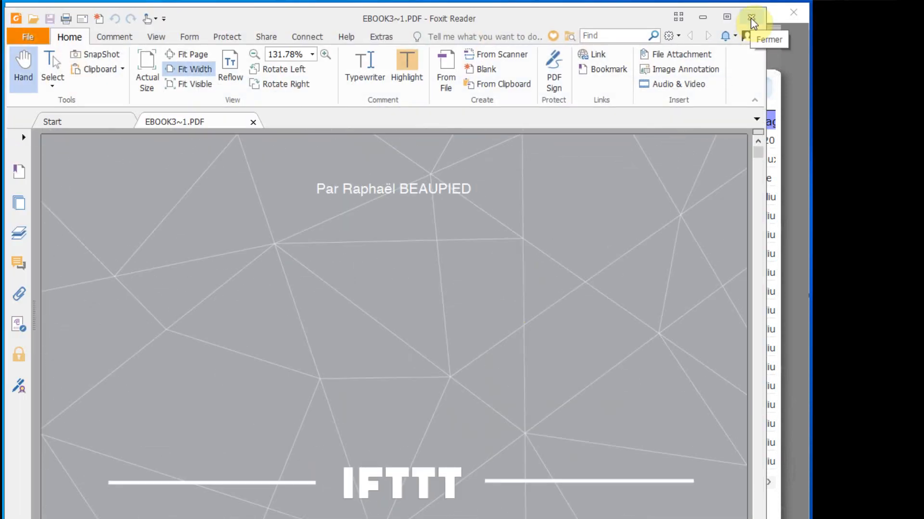
pyautogui.click(751, 18)
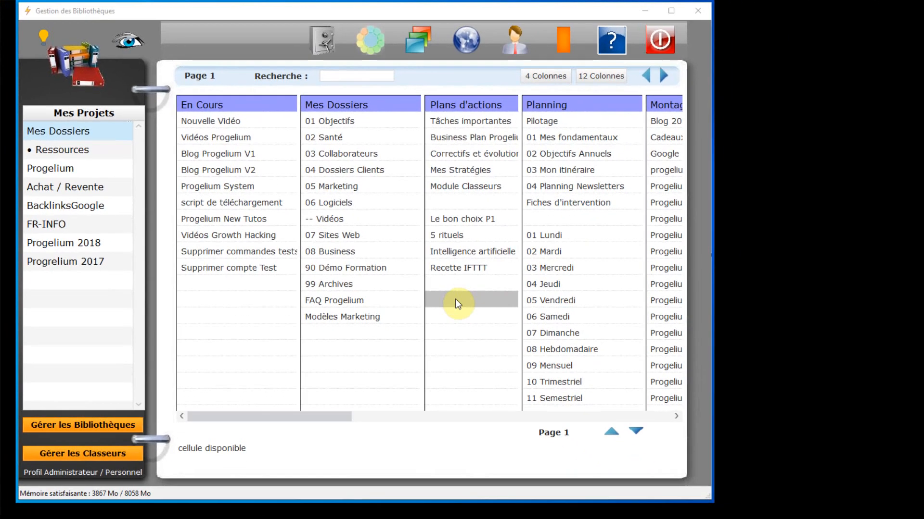
# - File the directory Bibliotheques\01 - Projets\06 - Logiciels\01 - Progelium\05 - Vidéos in the Plans d'actions cell two rows below Recette IFTTT
pyautogui.rightClick(458, 303)
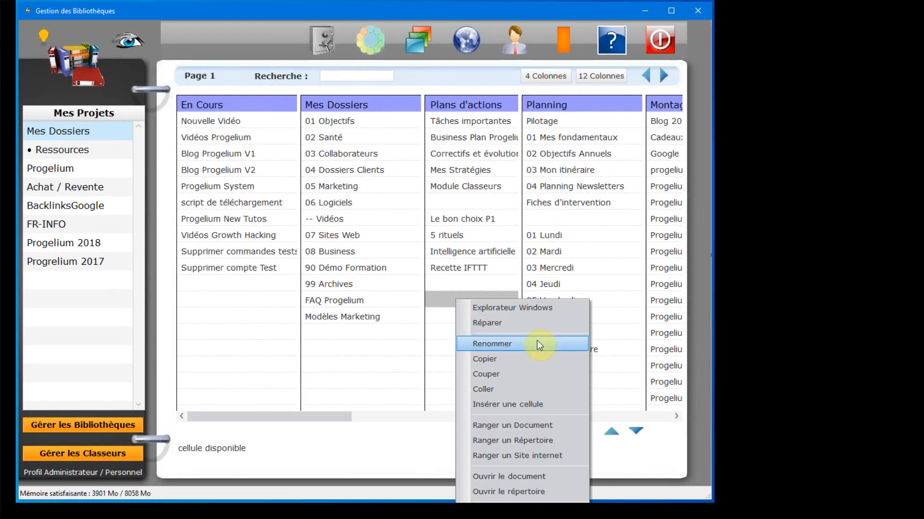
pyautogui.click(562, 440)
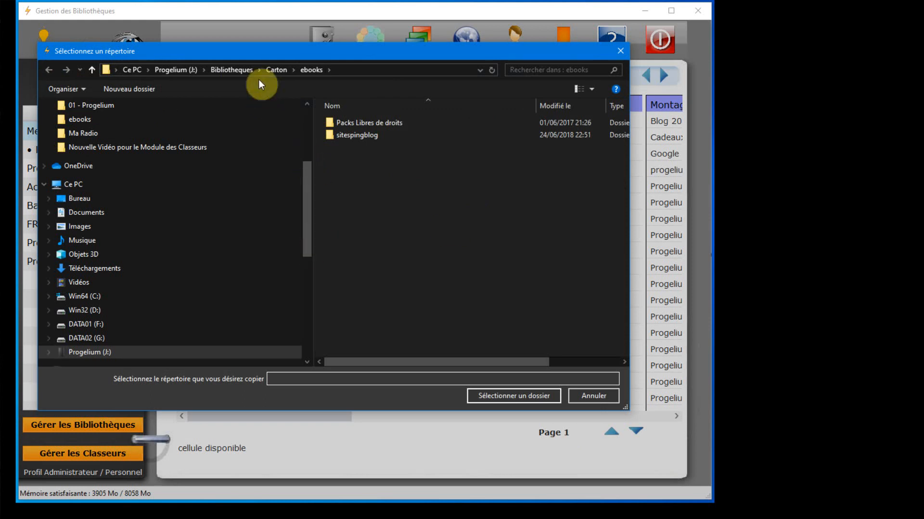
pyautogui.click(246, 70)
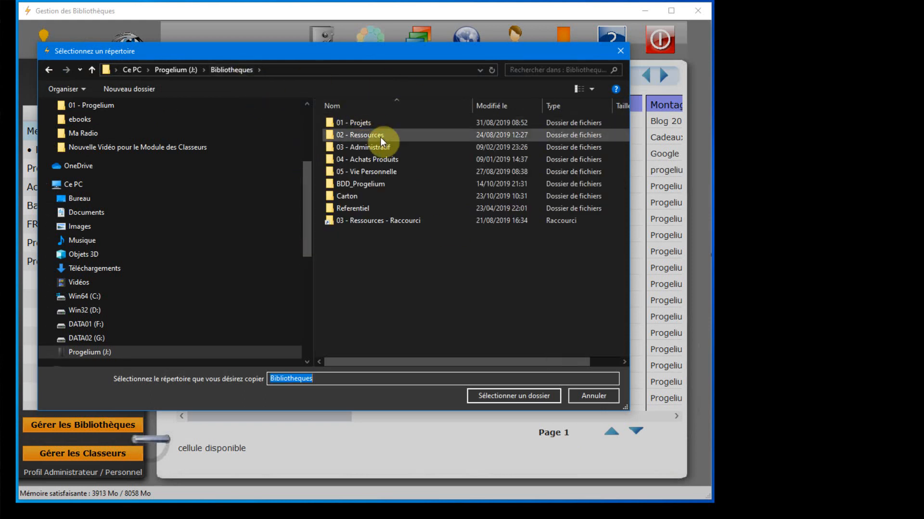
pyautogui.click(368, 126)
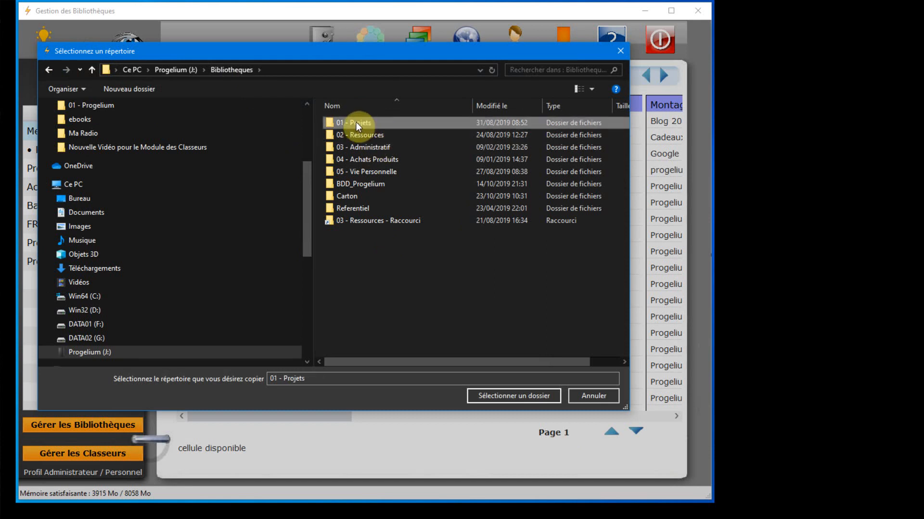
pyautogui.doubleClick(356, 122)
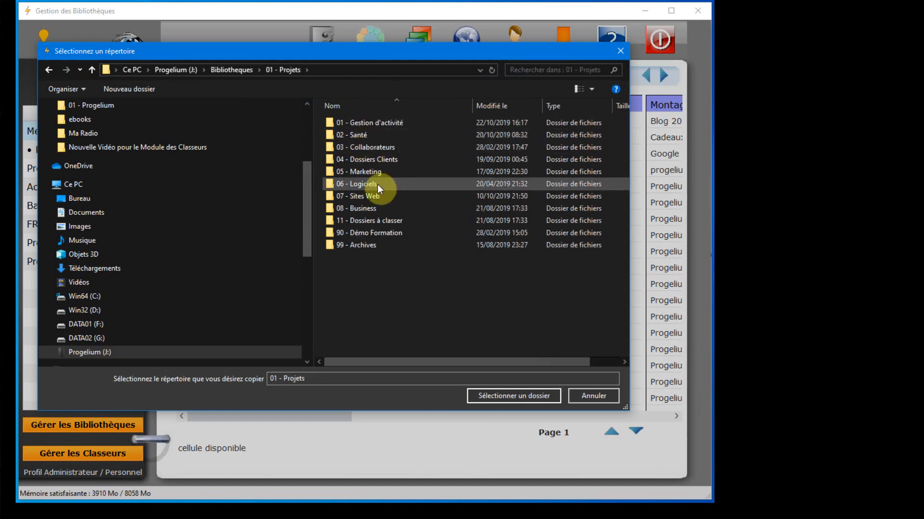
pyautogui.click(377, 184)
pyautogui.doubleClick(370, 183)
pyautogui.click(372, 124)
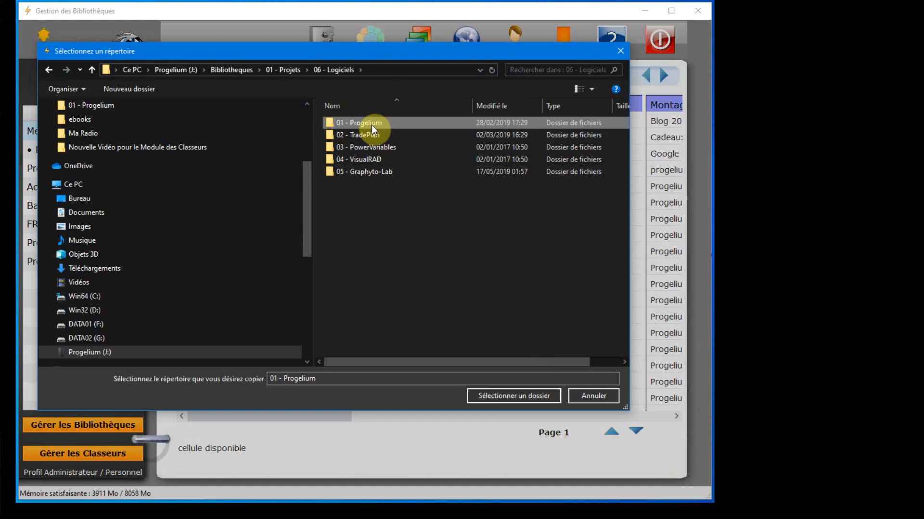
pyautogui.doubleClick(372, 124)
pyautogui.doubleClick(354, 171)
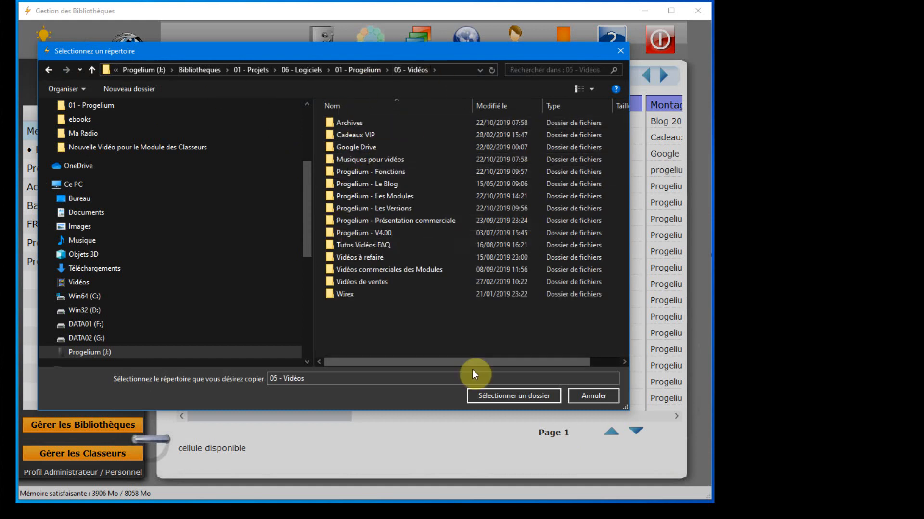
pyautogui.click(526, 396)
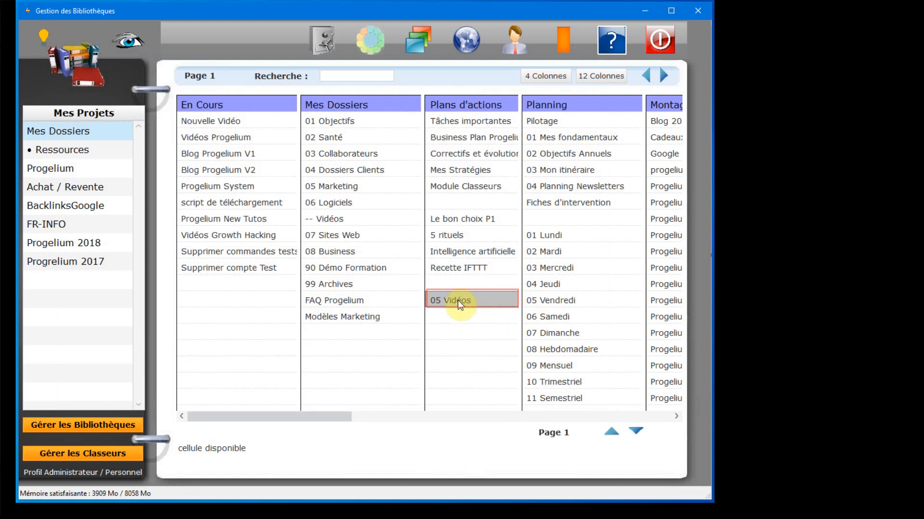
# - Open the directory filed in the 05 Vidéos cell and look through its list of subfolders
pyautogui.doubleClick(458, 301)
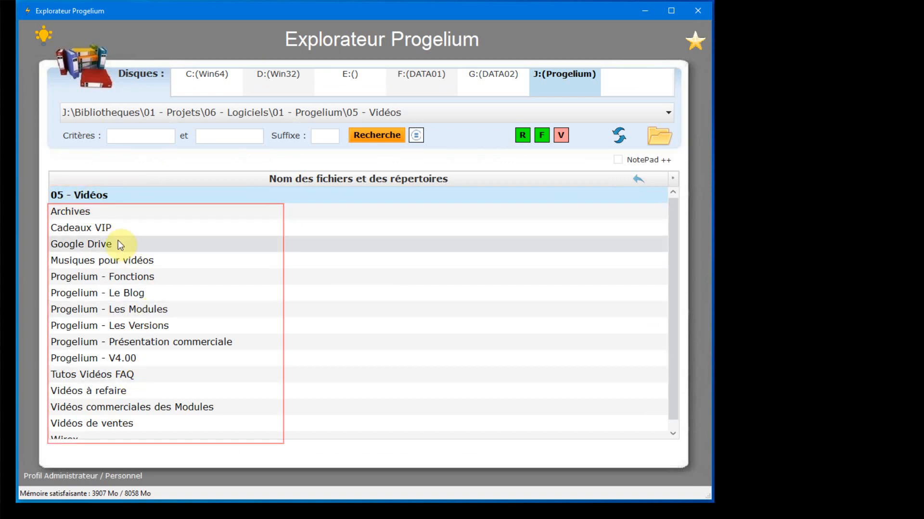
pyautogui.scroll(-1, 103, 233)
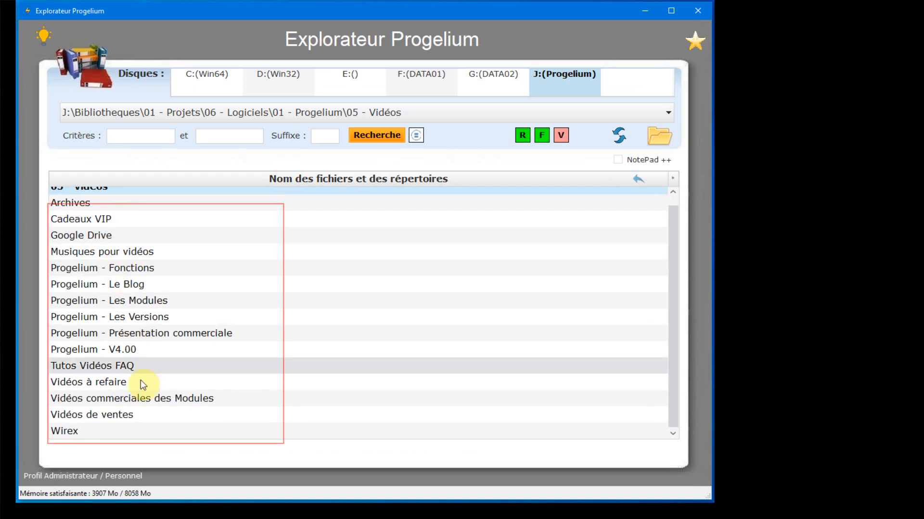
pyautogui.scroll(1, 145, 395)
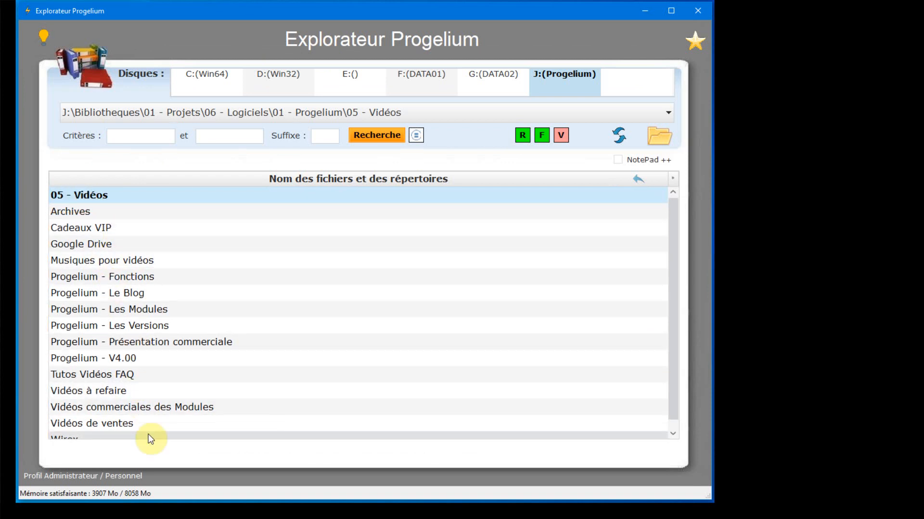
pyautogui.scroll(-1, 163, 368)
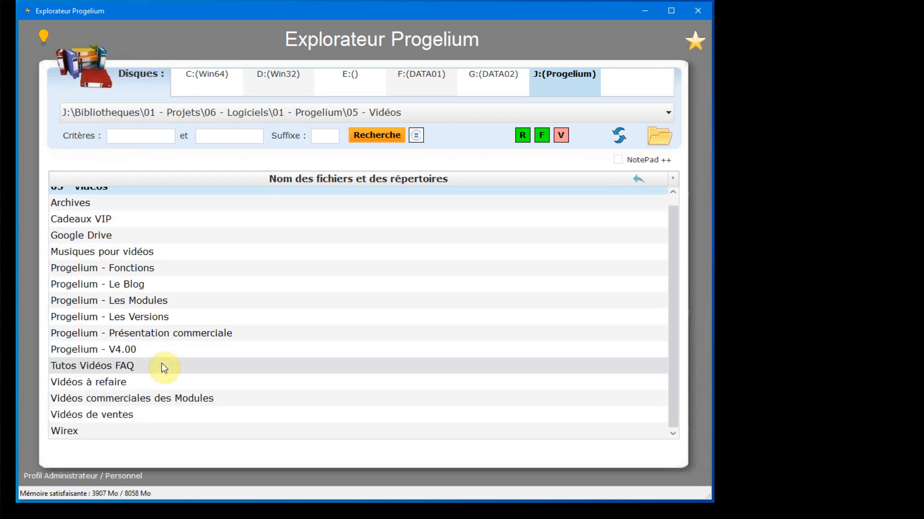
pyautogui.scroll(1, 164, 368)
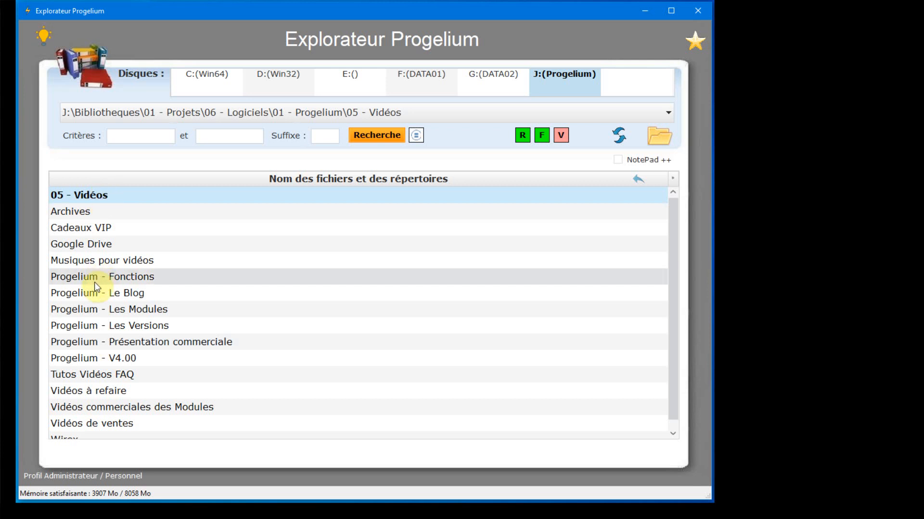
# - Switch the full-path display on and back off, and view the Musiques pour vidéos folder before closing the explorer
pyautogui.click(561, 136)
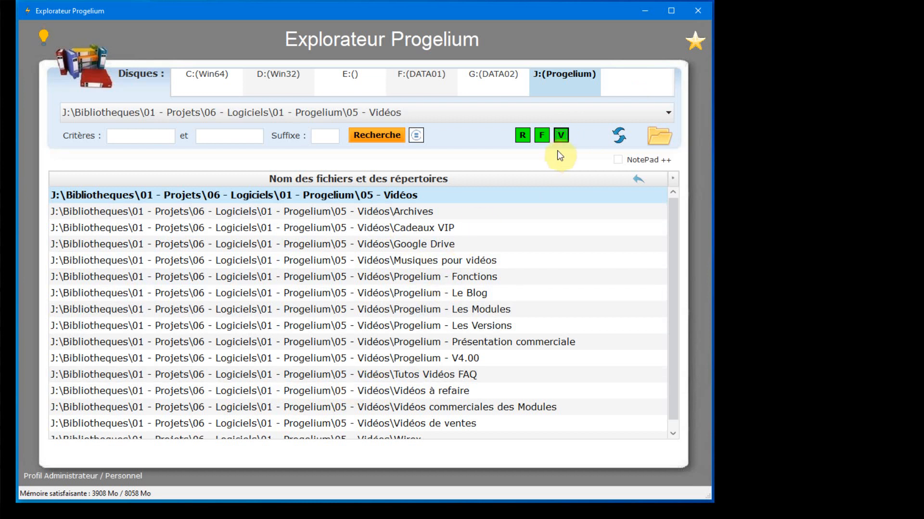
pyautogui.click(560, 136)
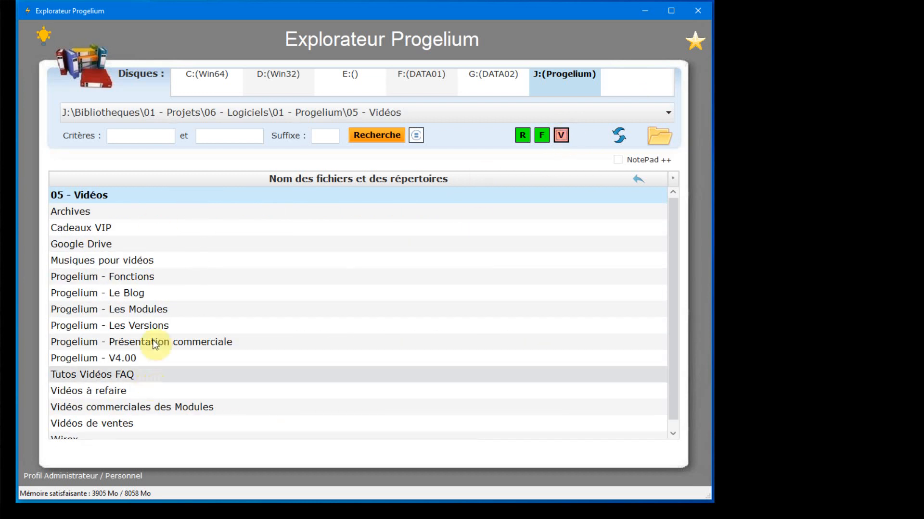
pyautogui.doubleClick(89, 262)
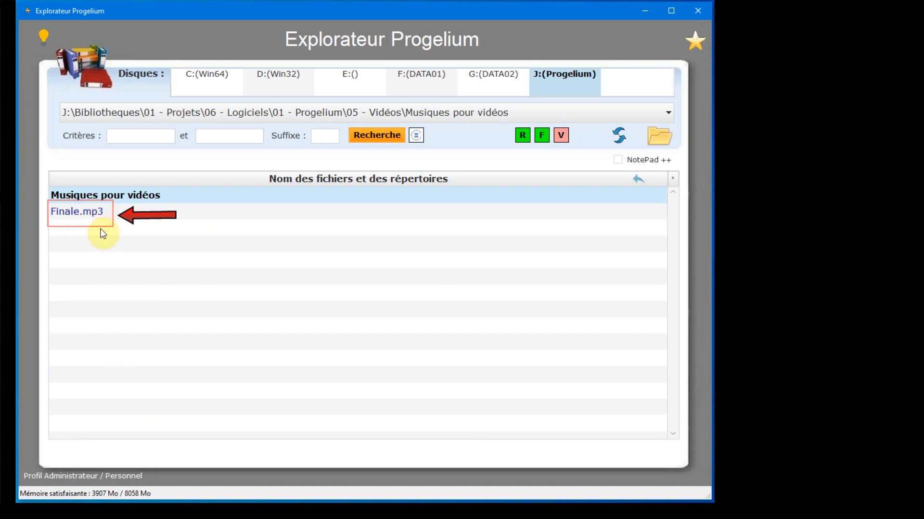
pyautogui.click(696, 12)
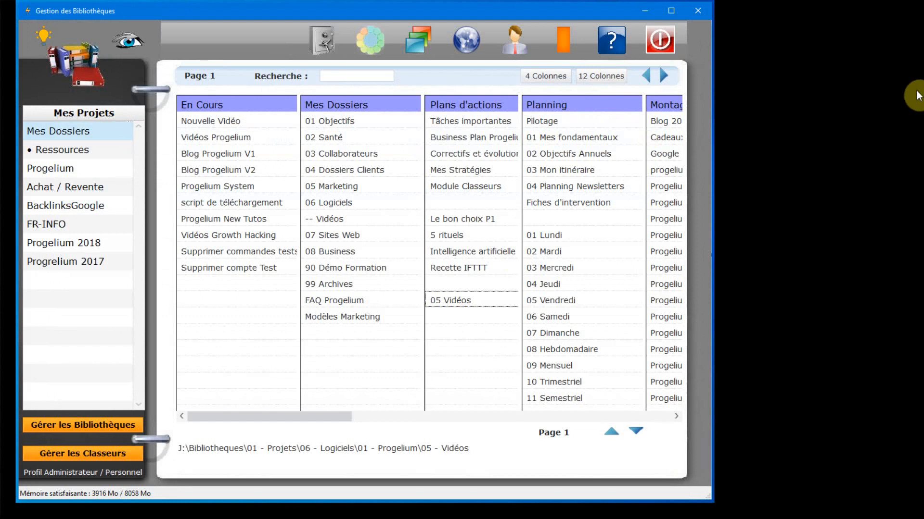
# - Switch to the Chrome browser and search Google for "fnac"
pyautogui.hotkey('alt', 'Tab')
pyautogui.click(290, 255)
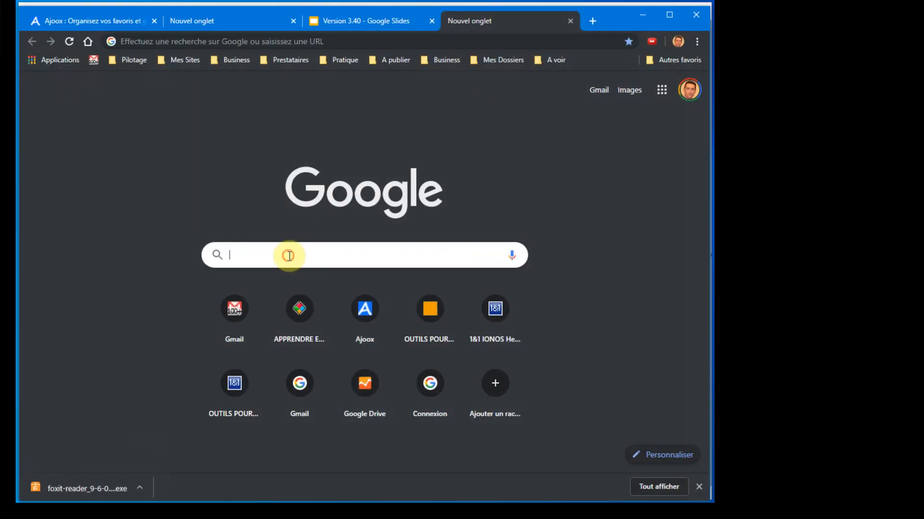
pyautogui.write('fnac')
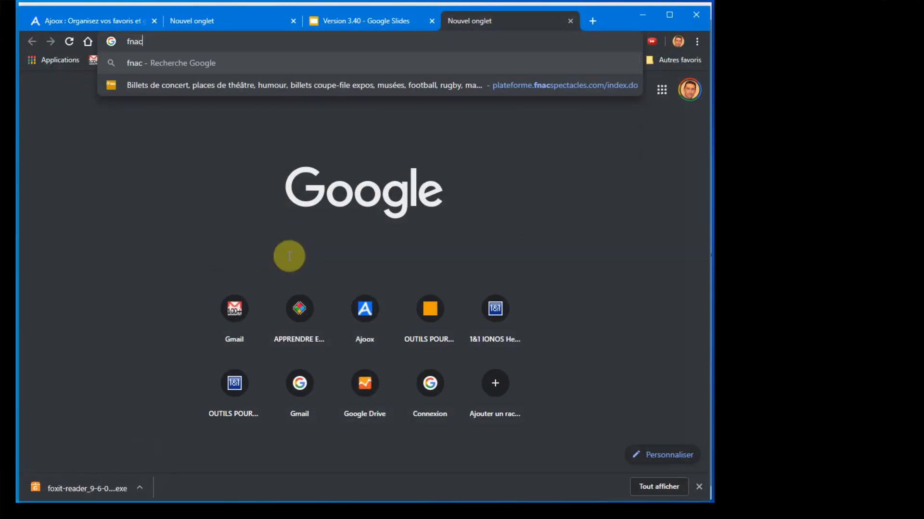
pyautogui.press('Return')
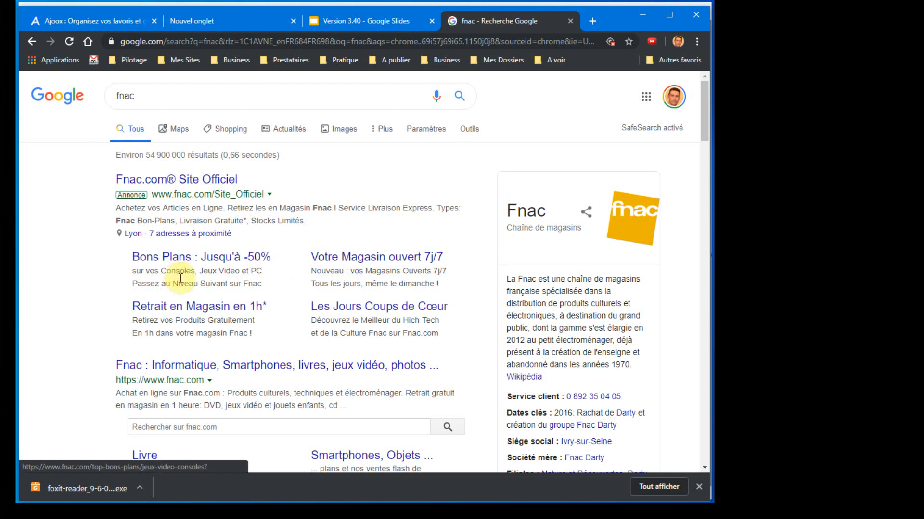
pyautogui.click(134, 367)
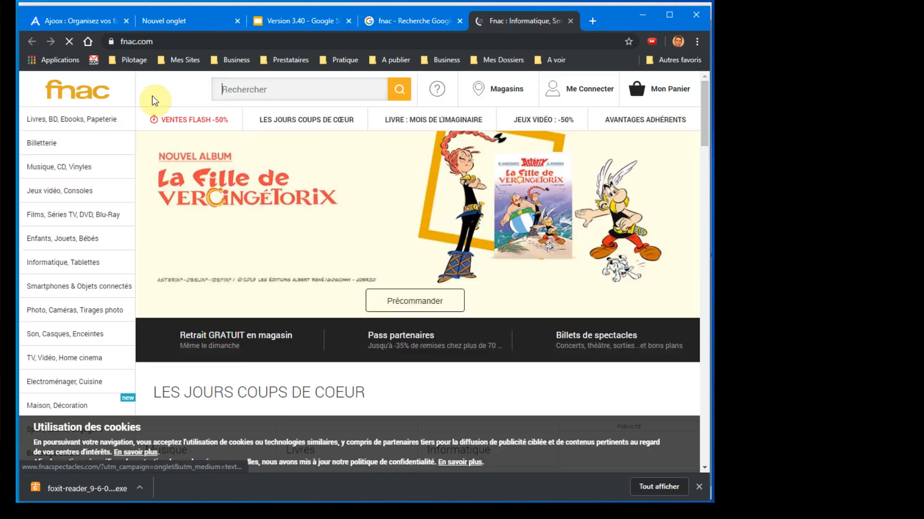
pyautogui.moveTo(166, 42); pyautogui.dragTo(59, 41)
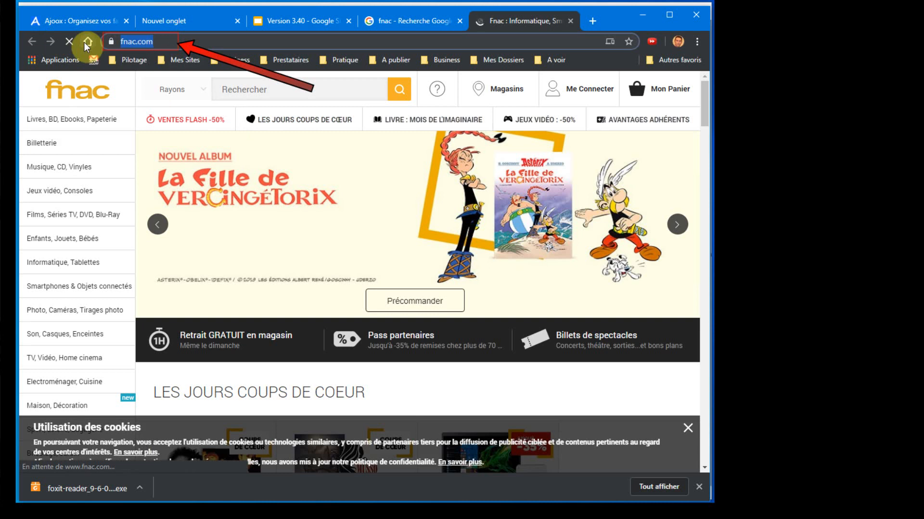
pyautogui.click(643, 14)
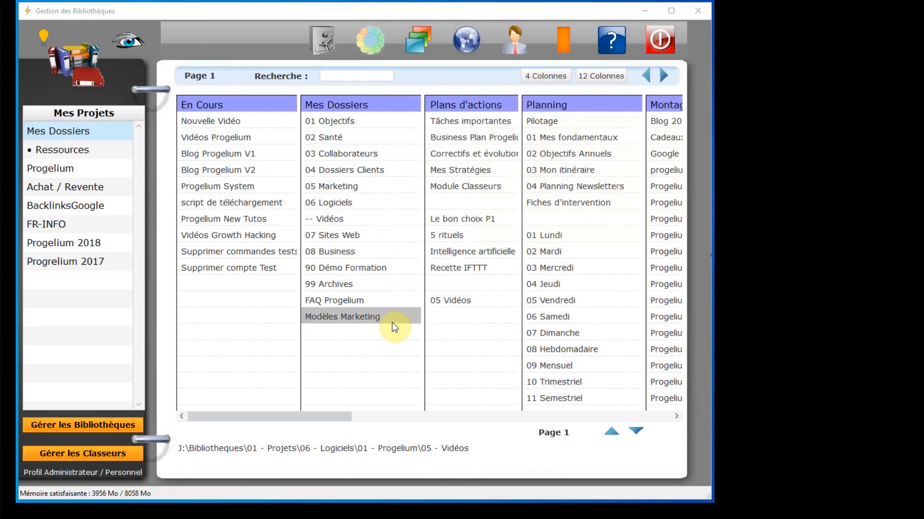
pyautogui.rightClick(461, 317)
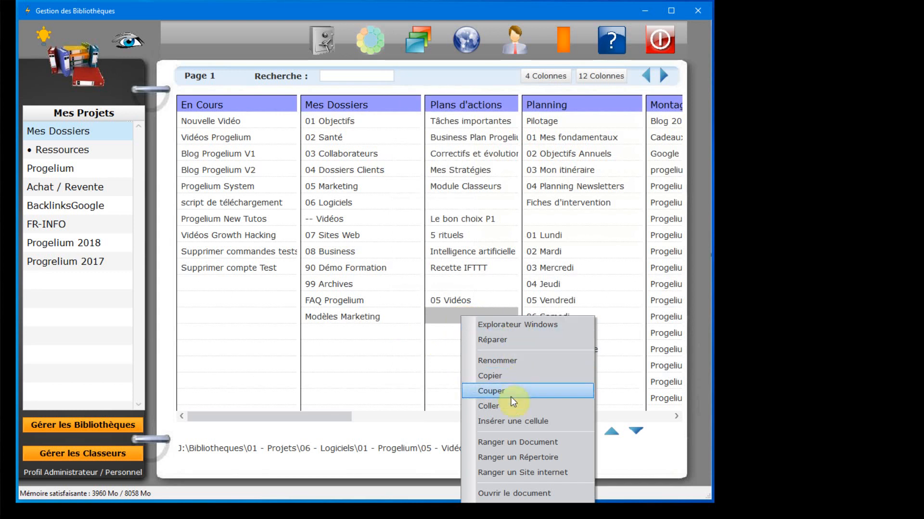
pyautogui.click(578, 474)
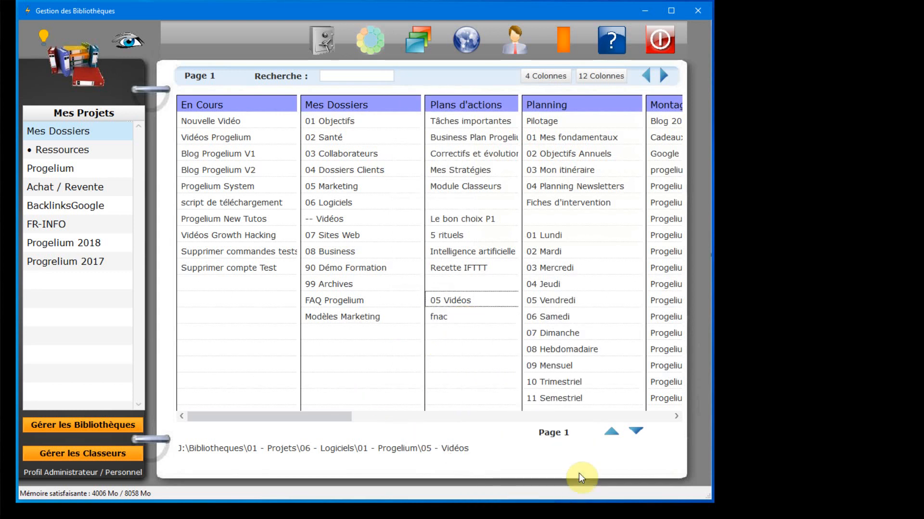
# - Open the website filed in the fnac cell, view the Billetterie category, and return to the binder
pyautogui.doubleClick(443, 316)
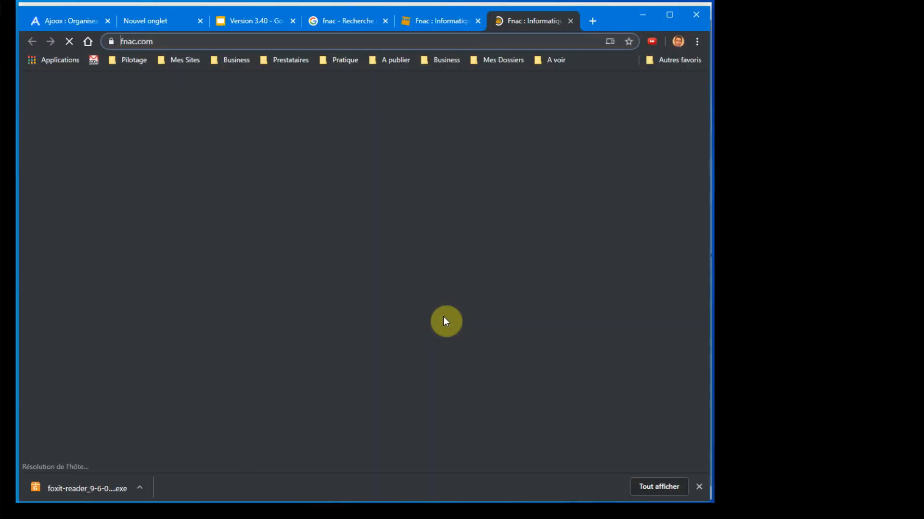
pyautogui.moveTo(44, 143)
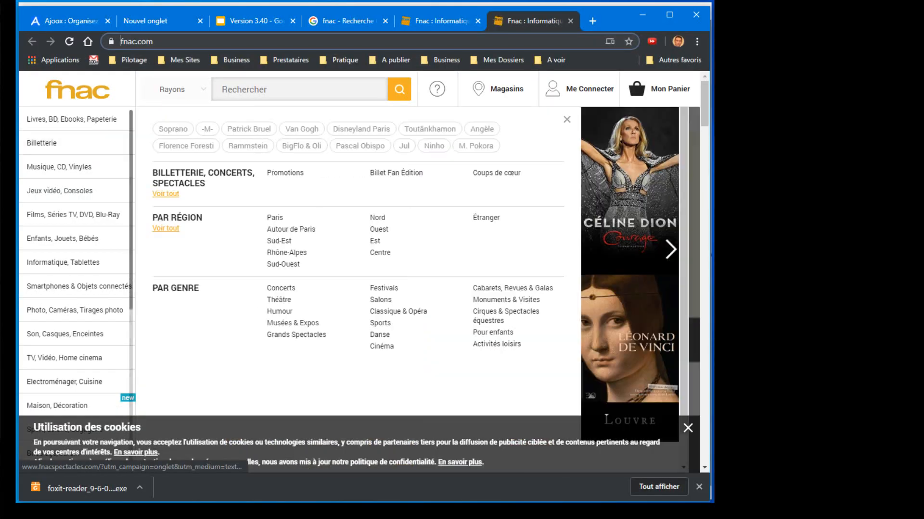
pyautogui.click(641, 17)
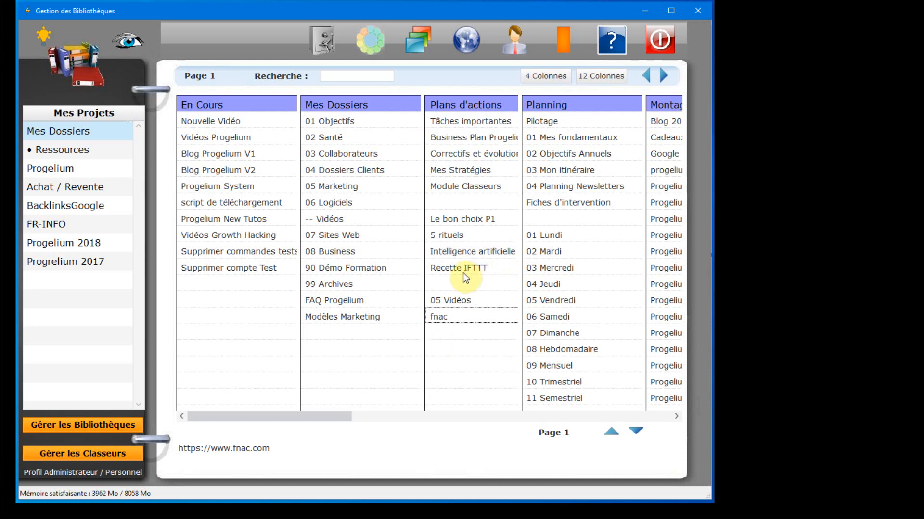
# - Start filing a document in the Plans d'actions cell below Recette IFTTT and make Foxit Reader 9.5 the default application for .pdf files
pyautogui.rightClick(453, 281)
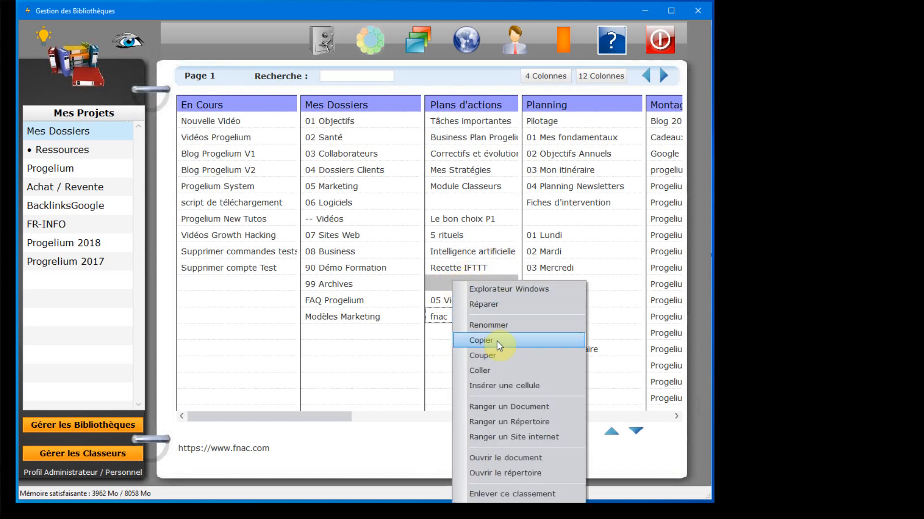
pyautogui.click(520, 408)
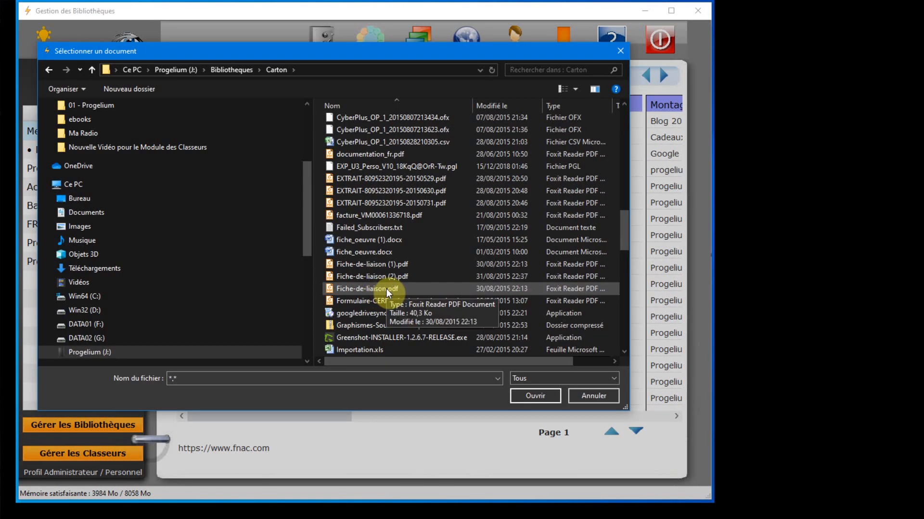
pyautogui.rightClick(385, 288)
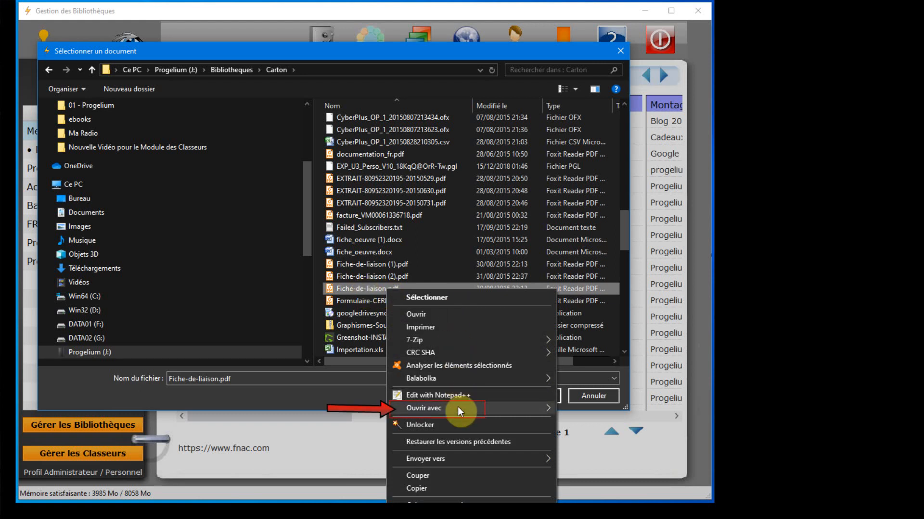
pyautogui.moveTo(435, 408)
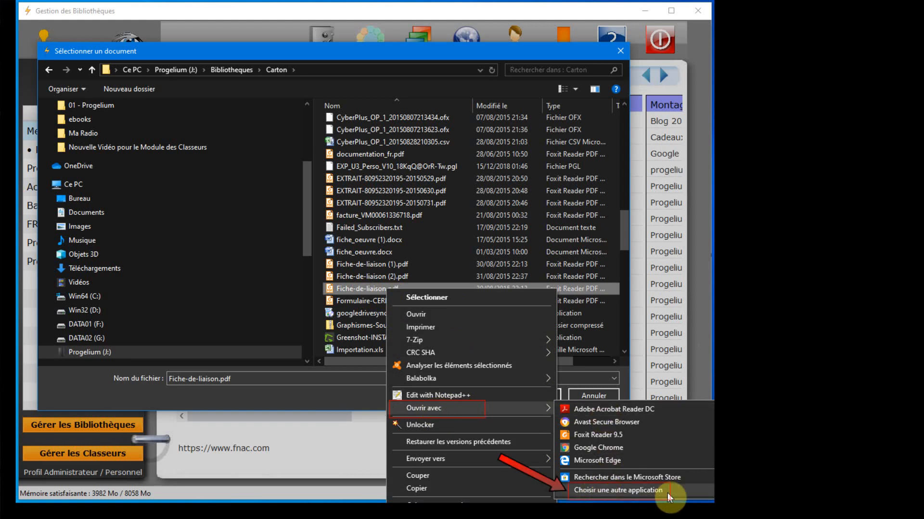
pyautogui.click(648, 492)
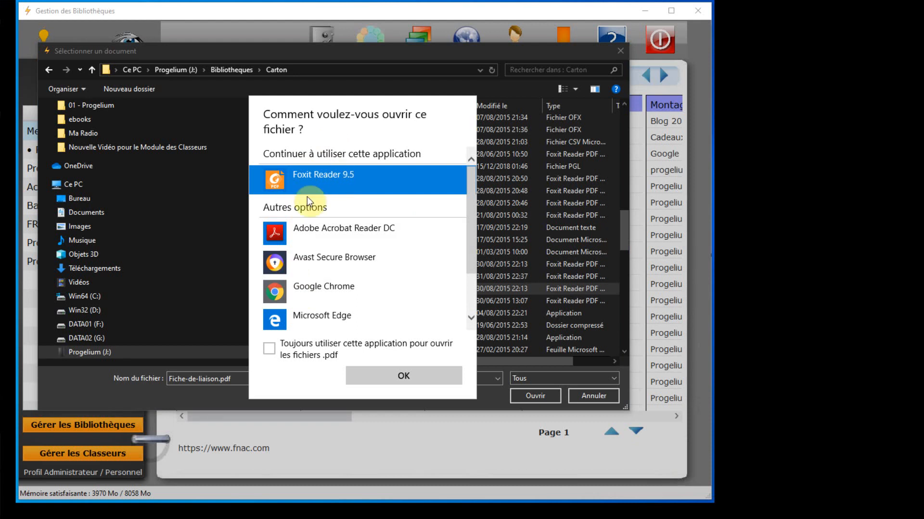
pyautogui.click(269, 349)
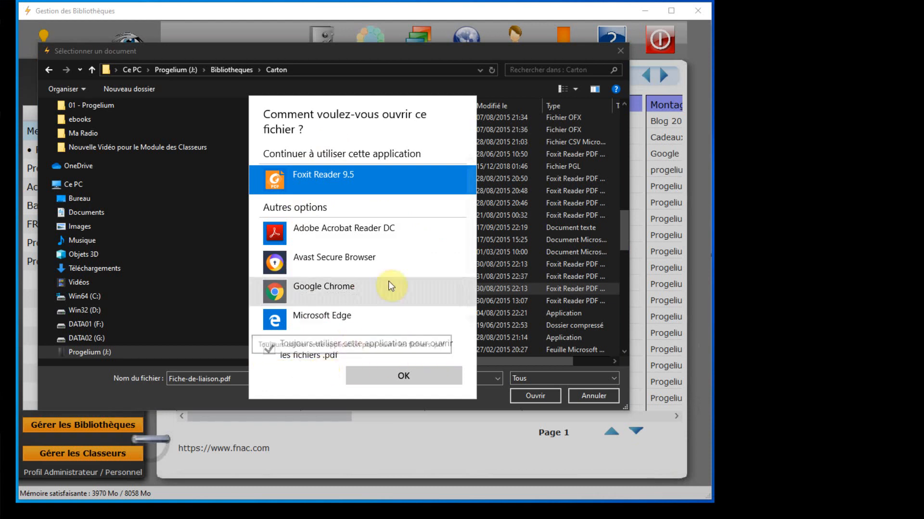
pyautogui.click(405, 378)
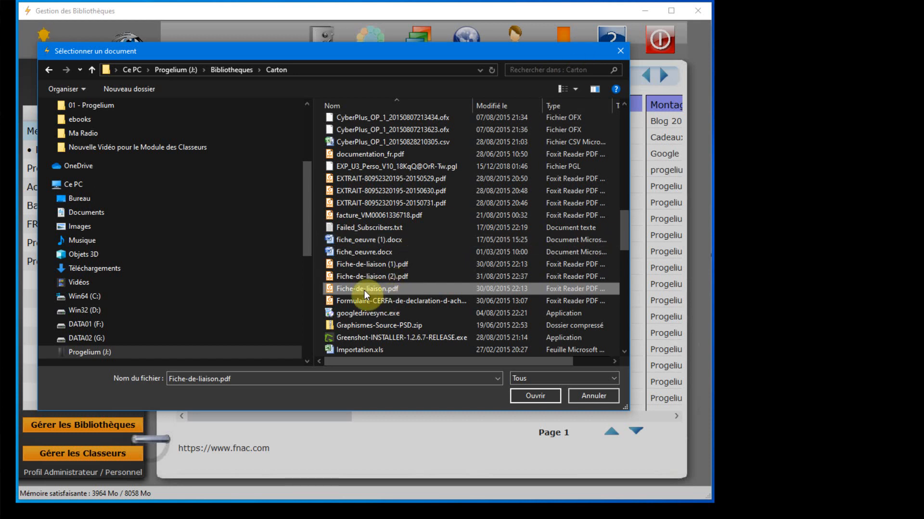
# - File Fiche-de-liaison.pdf in the cell between Recette IFTTT and 05 Vidéos, and check that it opens from the binder
pyautogui.click(536, 396)
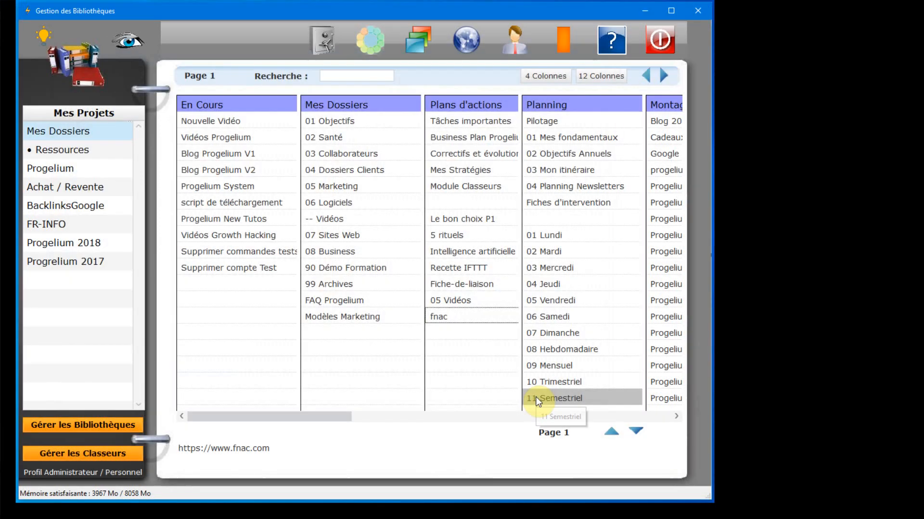
pyautogui.doubleClick(448, 287)
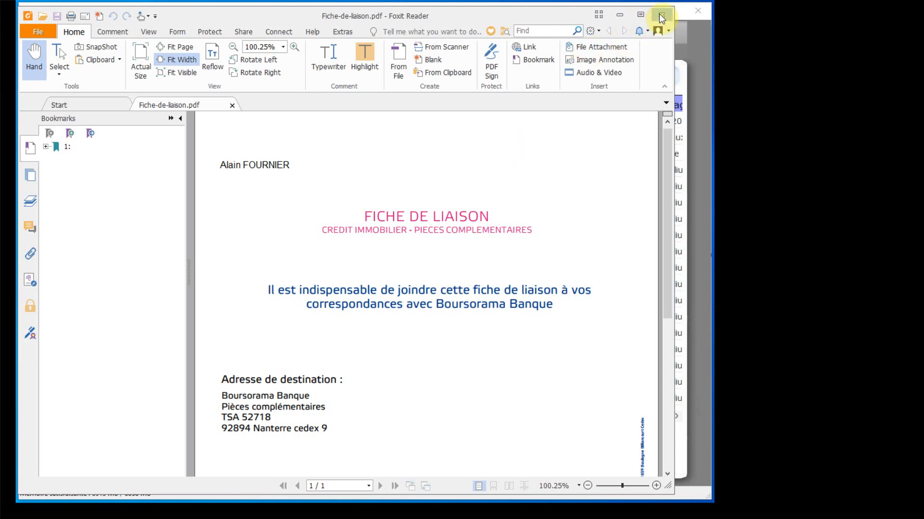
pyautogui.click(662, 19)
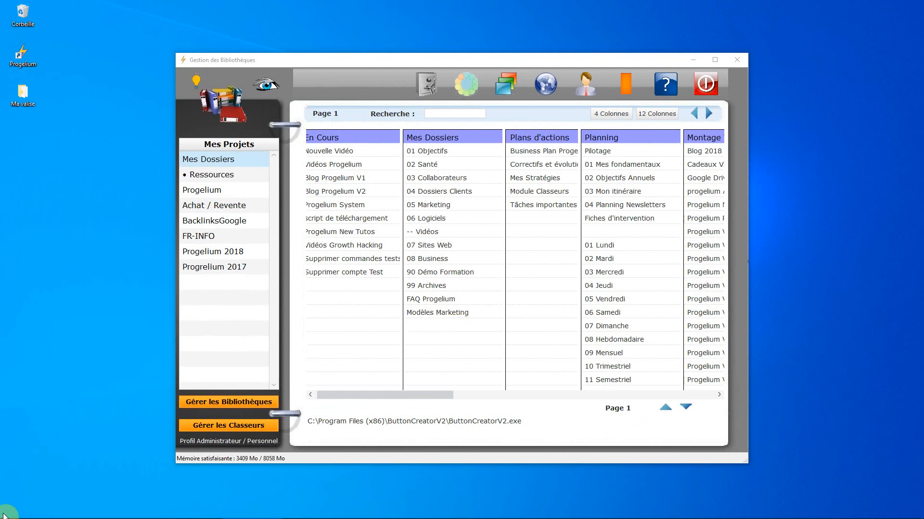
# - Find ButtonCreatorV2 among the installed Windows programs, launch it, and close it again
pyautogui.moveTo(3, 516)
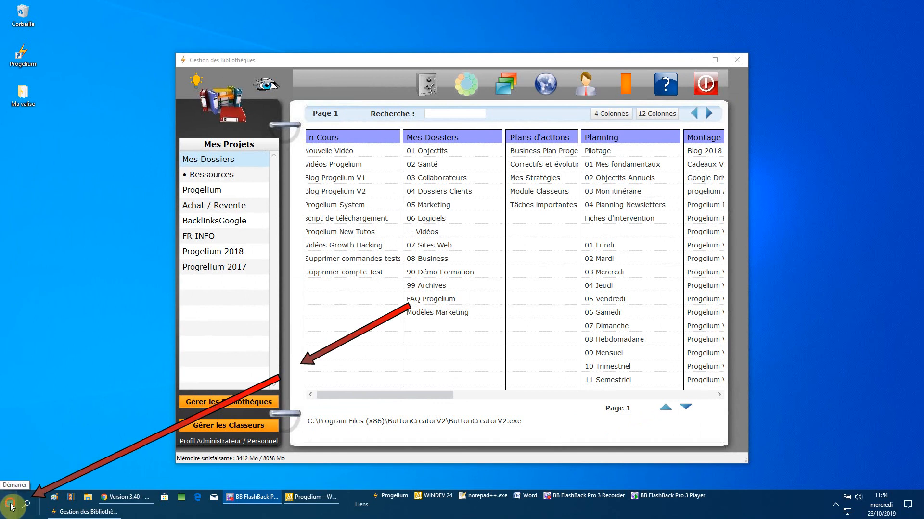
pyautogui.click(10, 505)
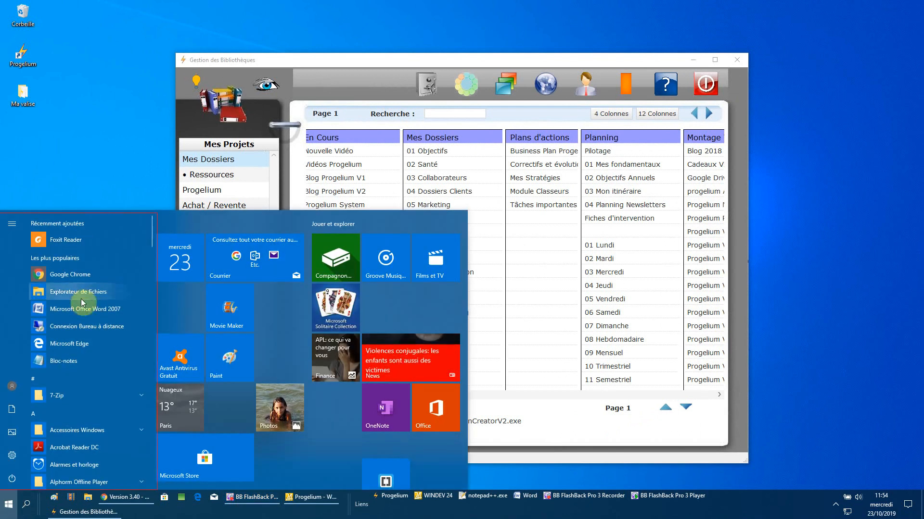
pyautogui.scroll(-5, 83, 281)
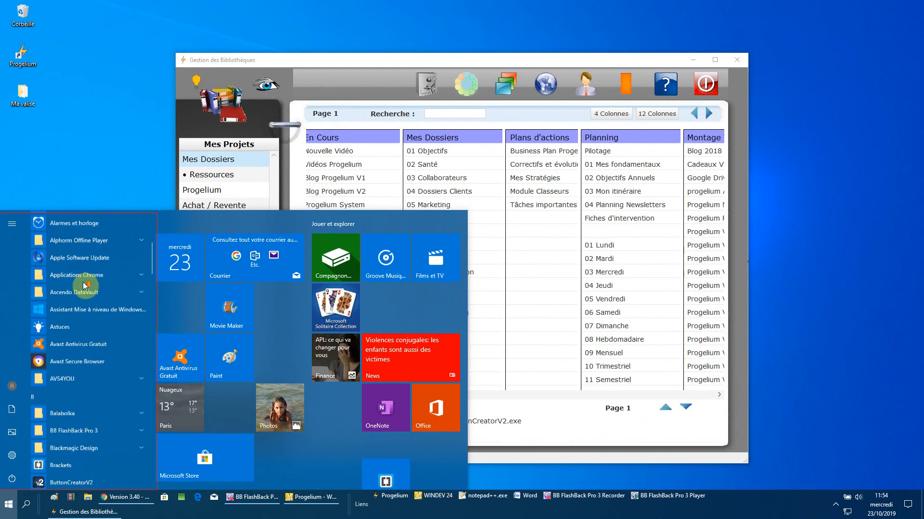
pyautogui.scroll(-3, 85, 284)
pyautogui.scroll(4, 91, 308)
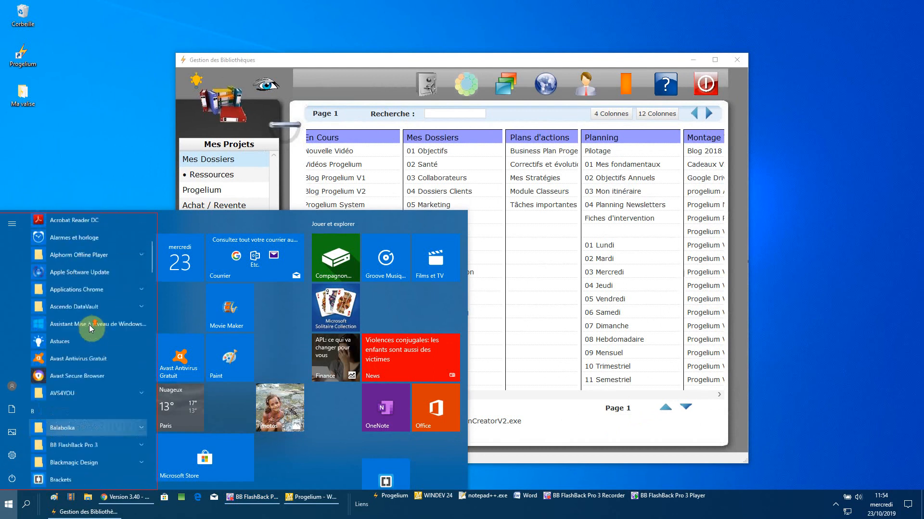
pyautogui.scroll(4, 89, 329)
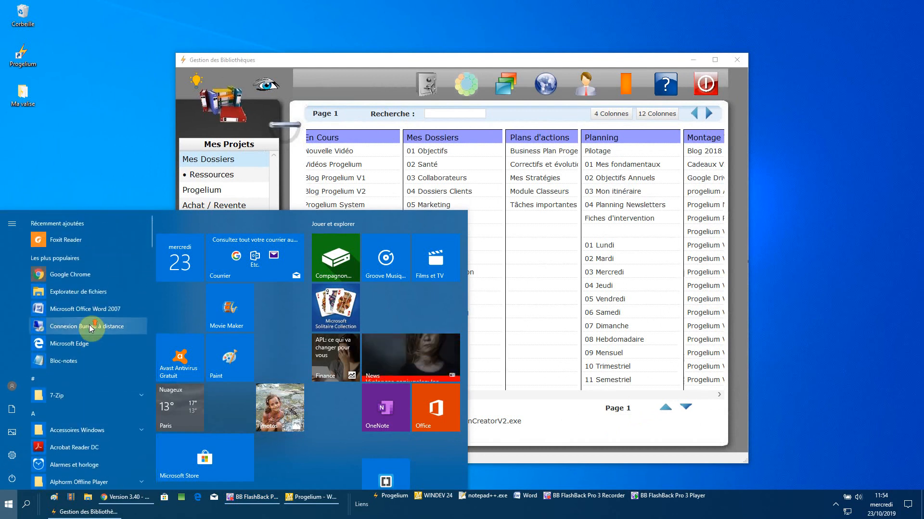
pyautogui.scroll(-3, 108, 339)
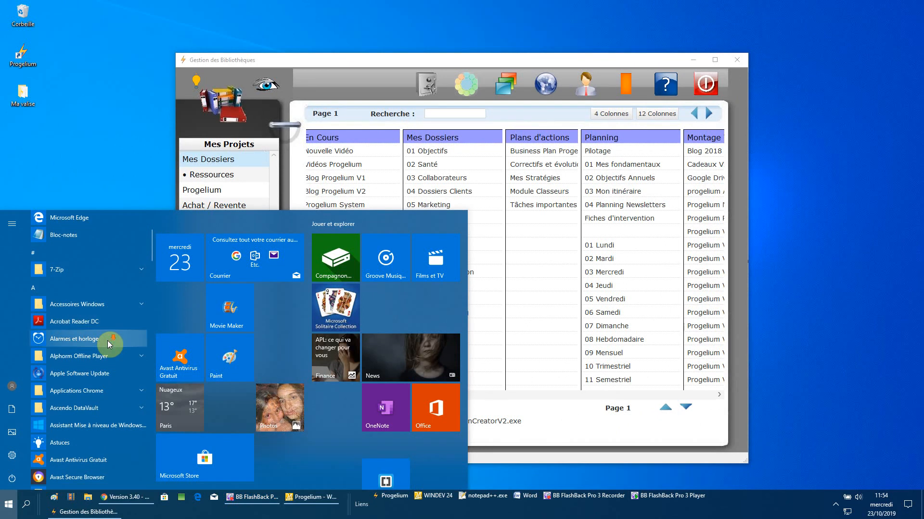
pyautogui.scroll(-5, 107, 341)
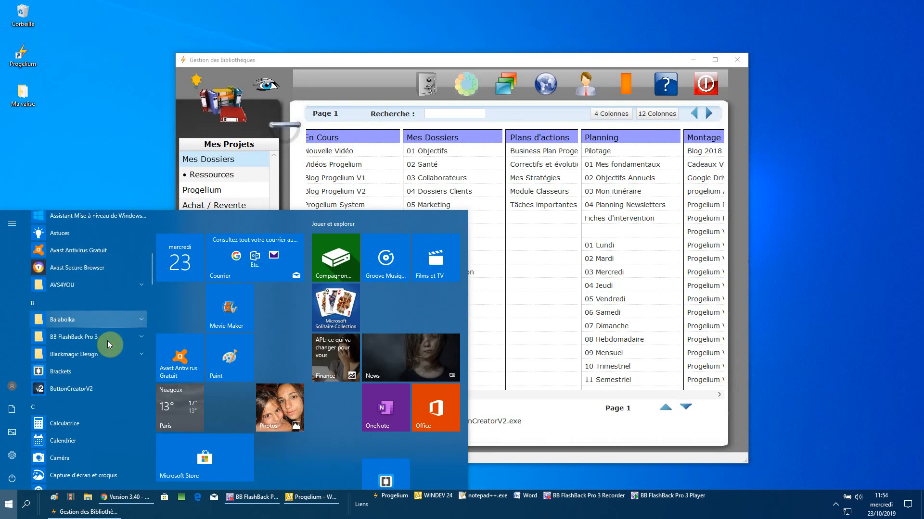
pyautogui.click(131, 389)
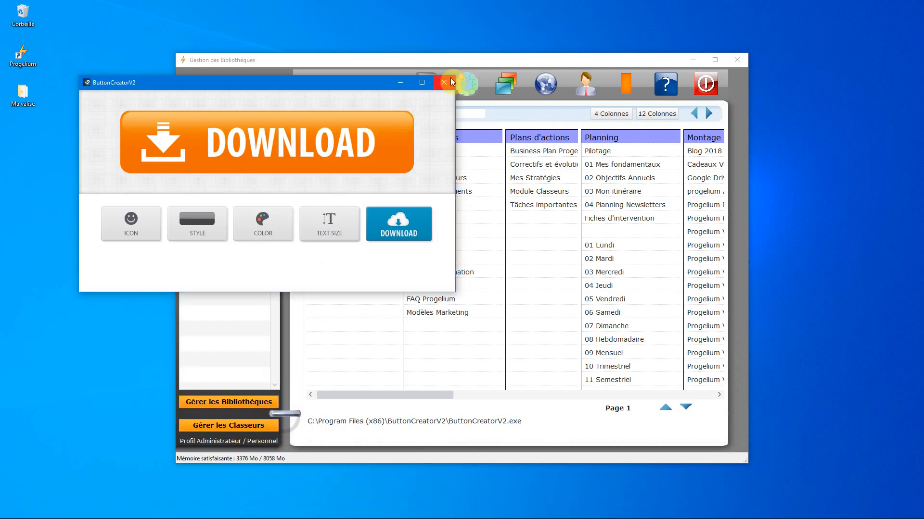
pyautogui.click(444, 82)
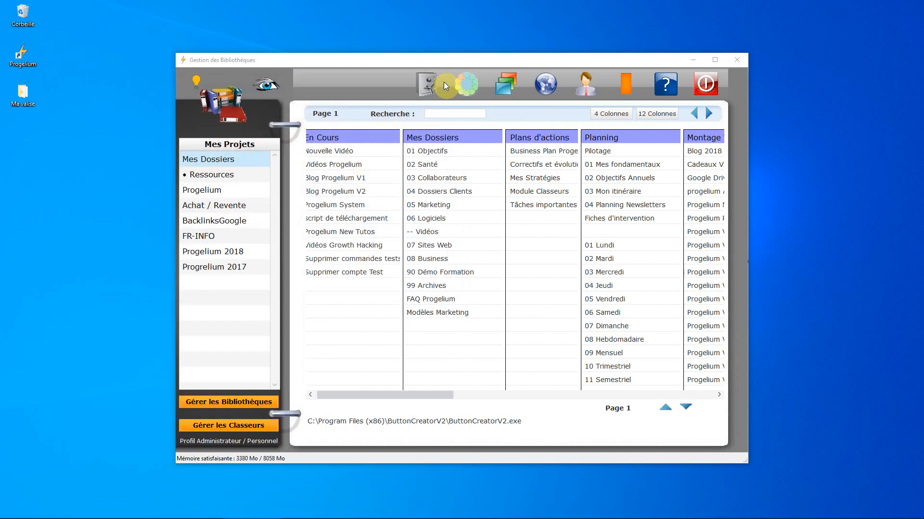
# - Open the file location of the ButtonCreatorV2 program from the Windows program list
pyautogui.click(9, 506)
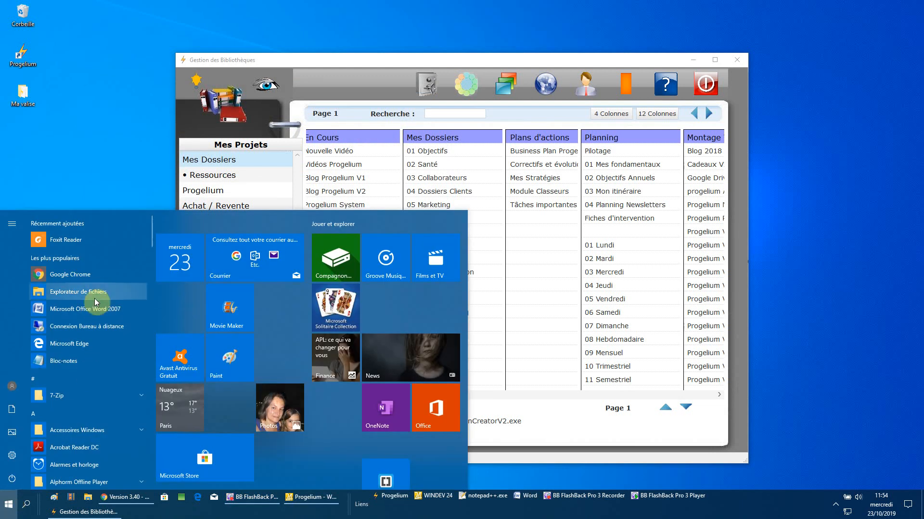
pyautogui.scroll(-3, 38, 303)
pyautogui.scroll(-2, 93, 310)
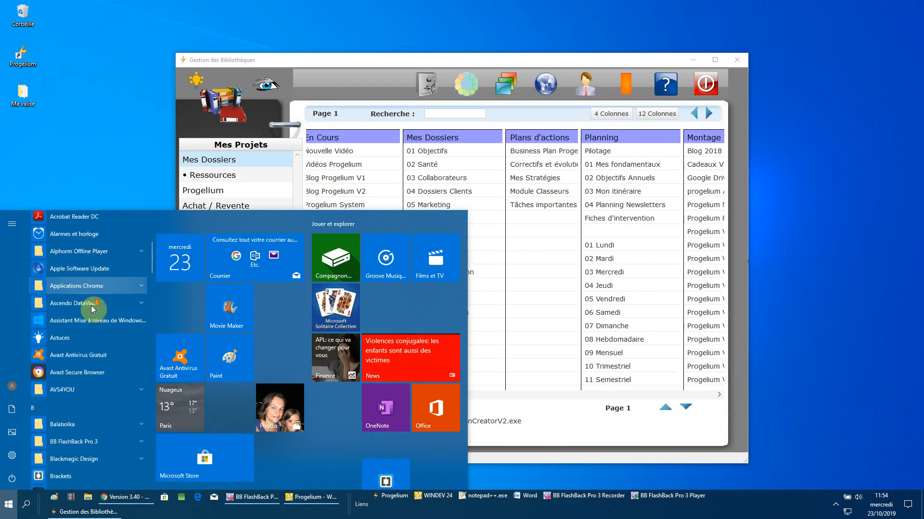
pyautogui.scroll(-3, 93, 310)
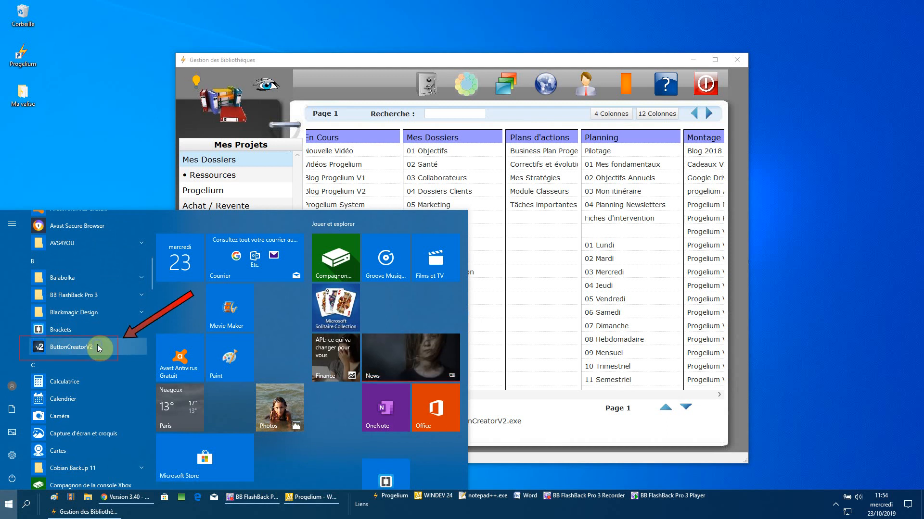
pyautogui.rightClick(98, 347)
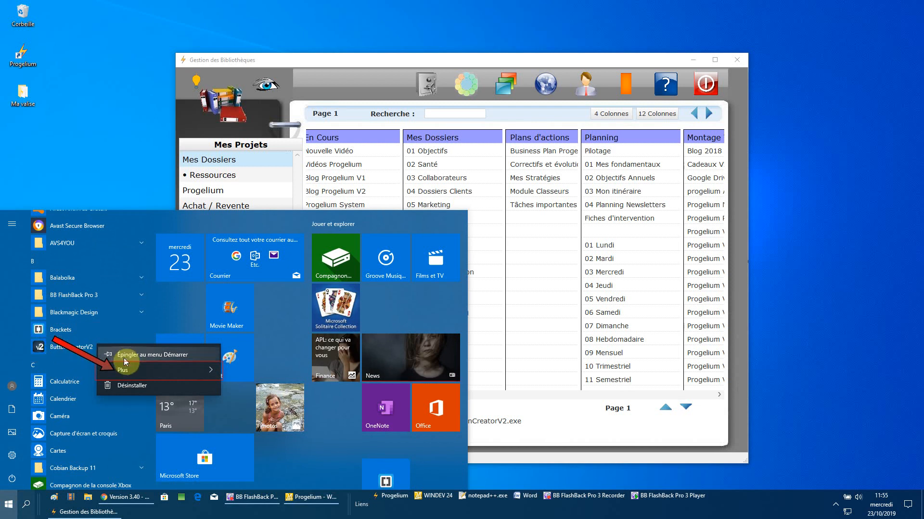
pyautogui.moveTo(127, 369)
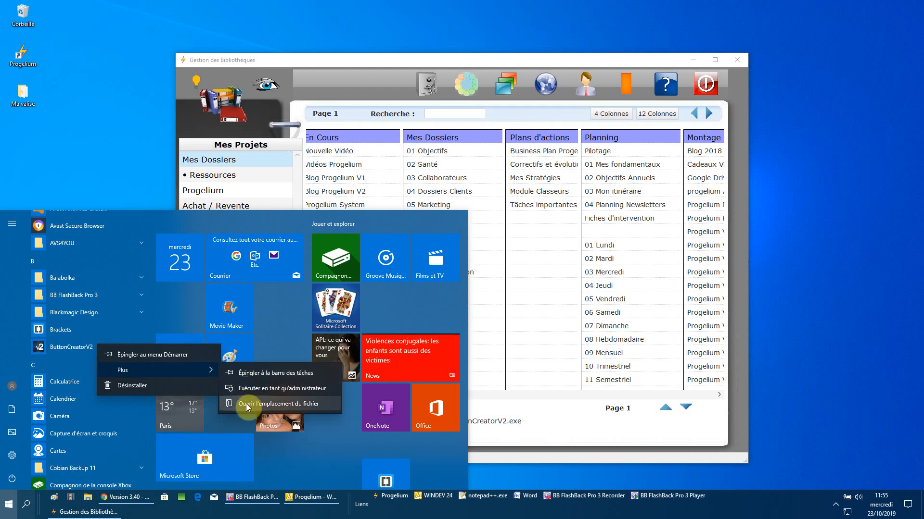
pyautogui.click(324, 406)
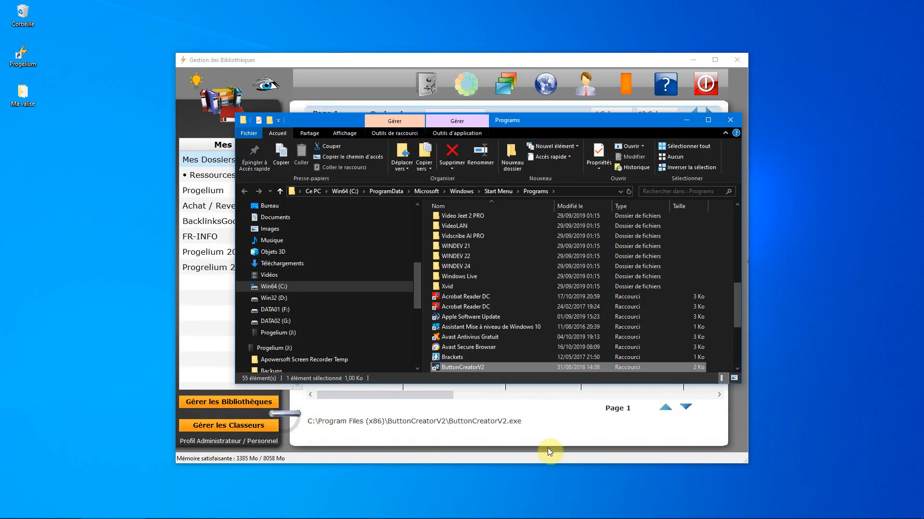
# - Get the target path from the ButtonCreatorV2 shortcut's properties, and close the properties and the Programs folder
pyautogui.scroll(-1, 543, 250)
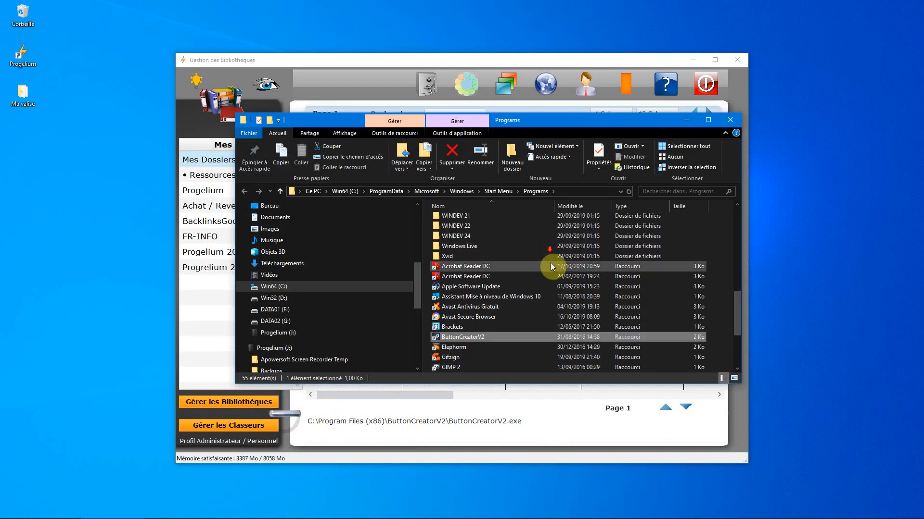
pyautogui.rightClick(472, 338)
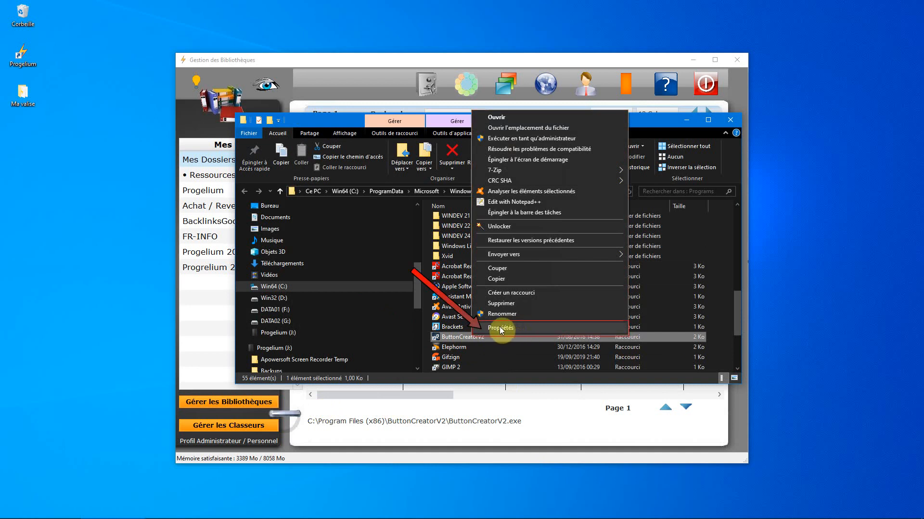
pyautogui.click(607, 327)
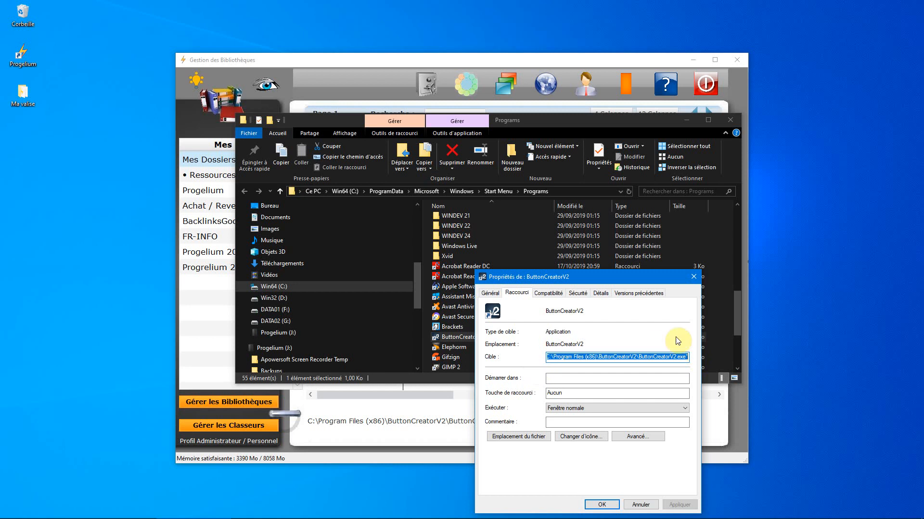
pyautogui.click(694, 277)
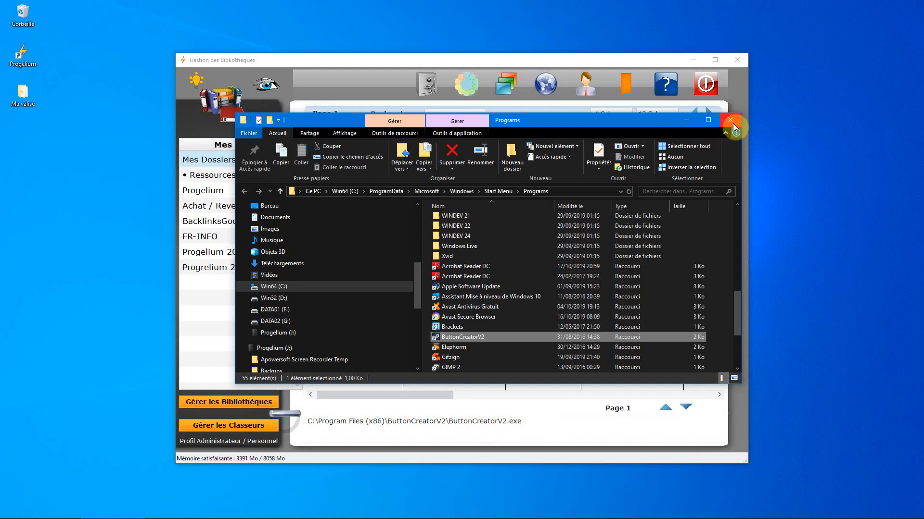
pyautogui.click(730, 119)
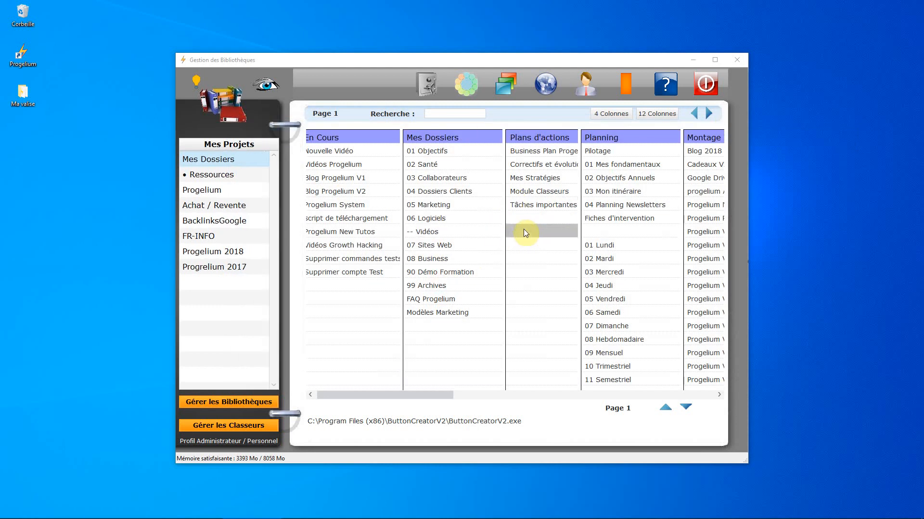
# - File C:\Program Files (x86)\ButtonCreatorV2\ButtonCreatorV2.exe as a document in the empty Plans d'actions cell below Tâches importantes
pyautogui.click(538, 230)
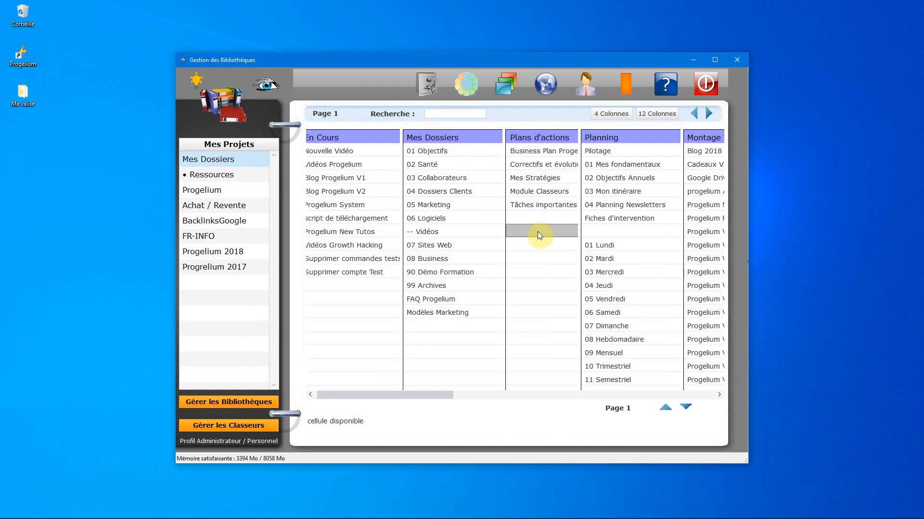
pyautogui.rightClick(538, 231)
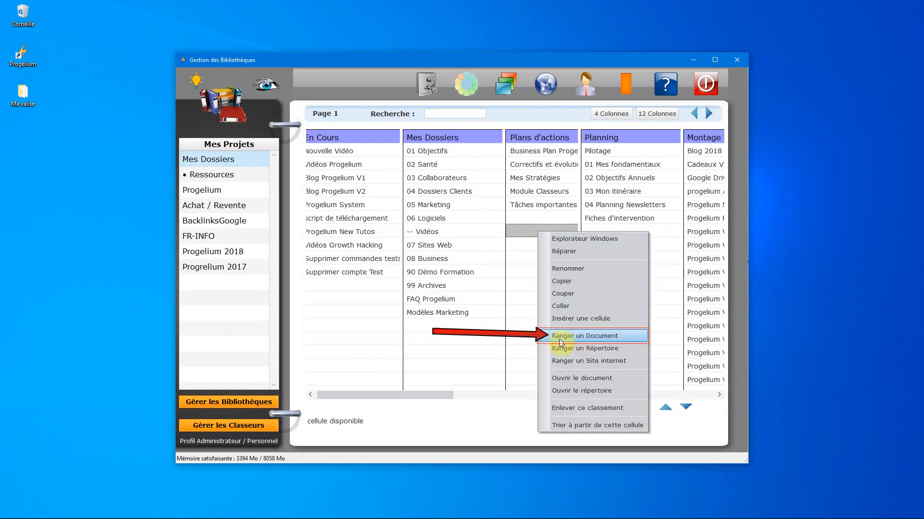
pyautogui.click(630, 336)
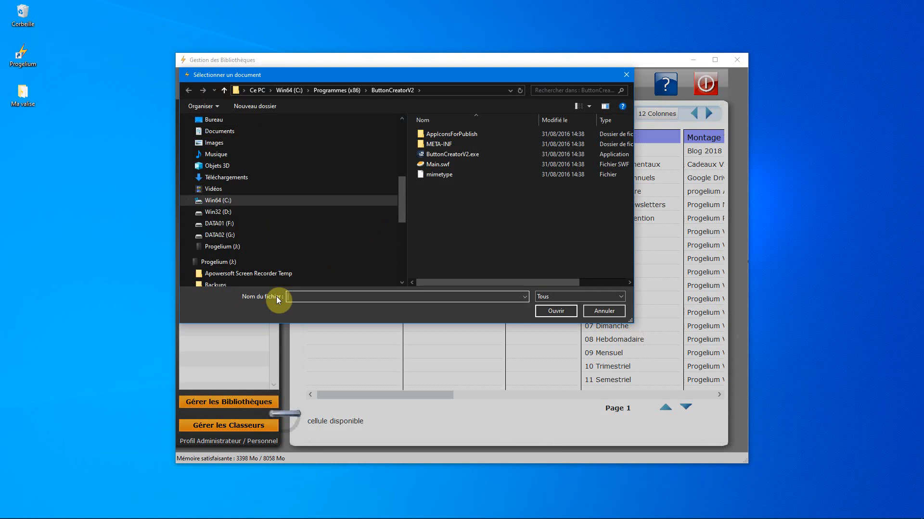
pyautogui.write('"C:\\Program Files (x86)\\ButtonCreatorV2\\ButtonCreatorV2.exe"')
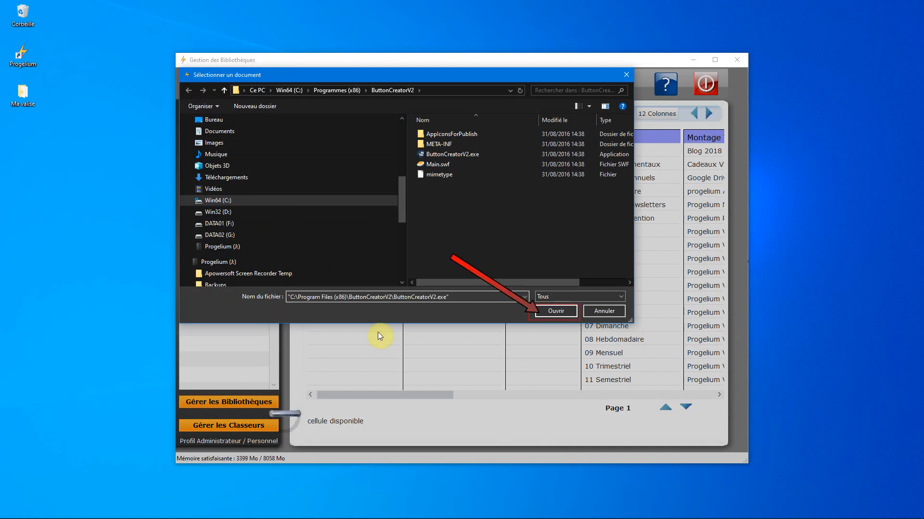
pyautogui.click(553, 313)
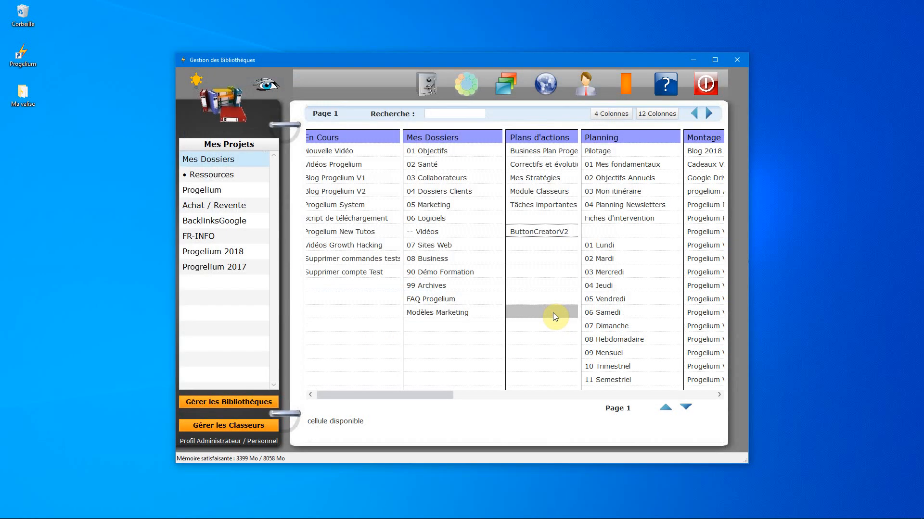
# - Launch ButtonCreatorV2 from its Plans d'actions cell to check the filing, and close the program
pyautogui.click(527, 231)
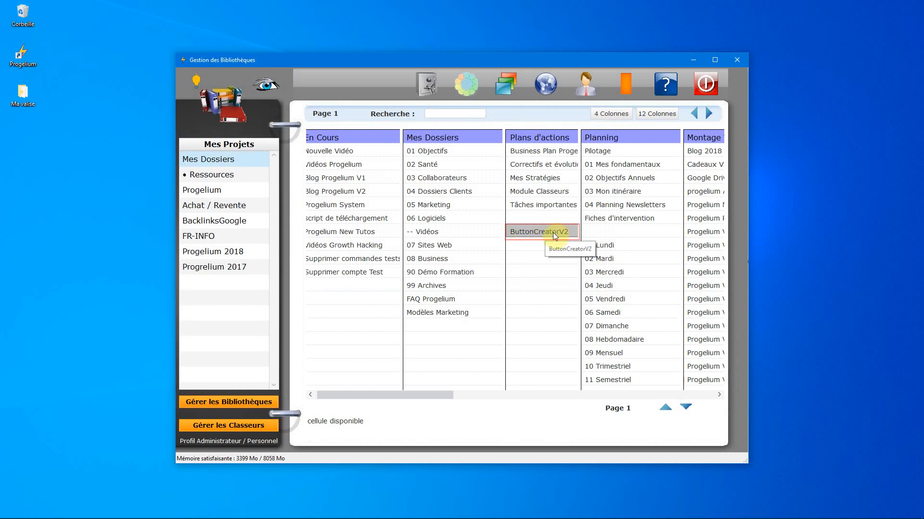
pyautogui.doubleClick(537, 232)
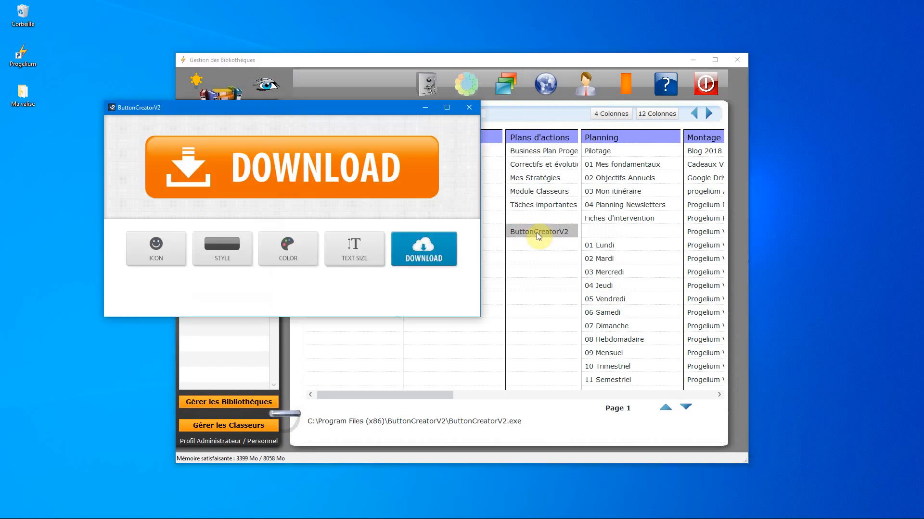
pyautogui.moveTo(340, 107); pyautogui.dragTo(511, 130)
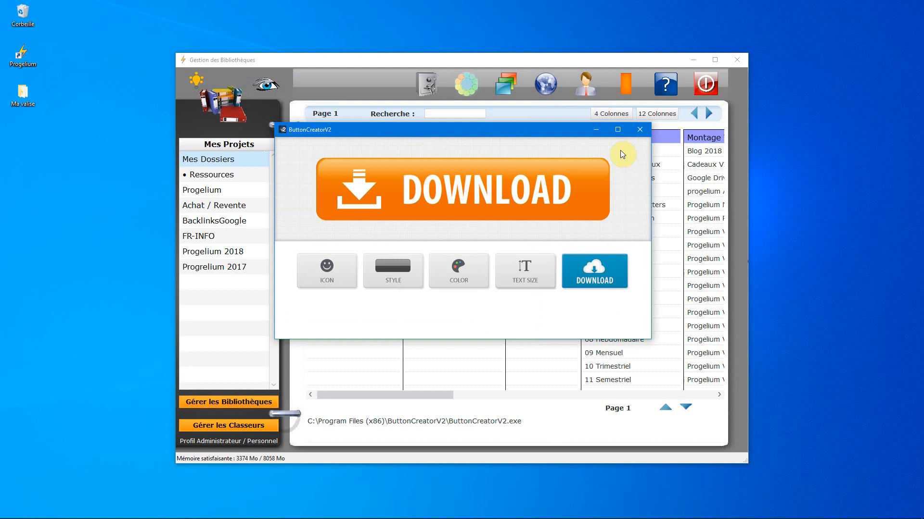
pyautogui.click(640, 129)
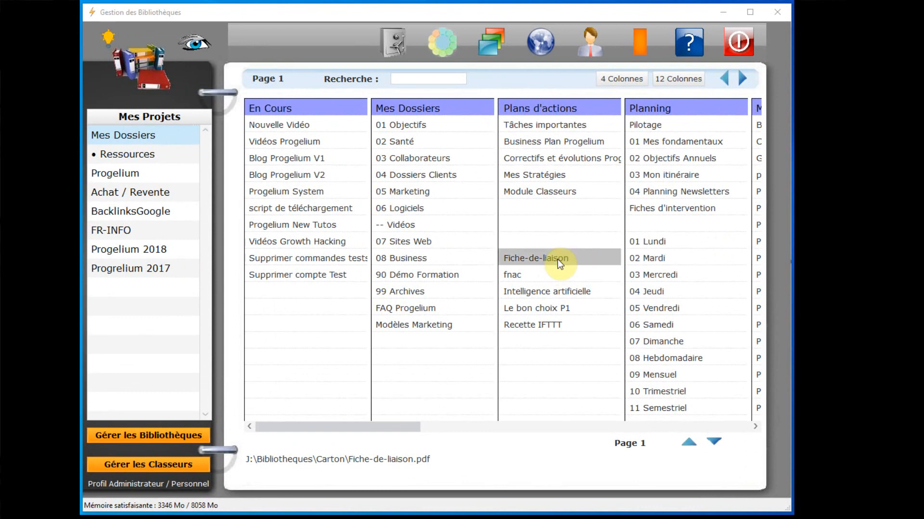
# - Locate Fiche-de-liaison.pdf in Windows Explorer from its cell, examine its folder path, and compare it with the path shown in the binder
pyautogui.rightClick(581, 261)
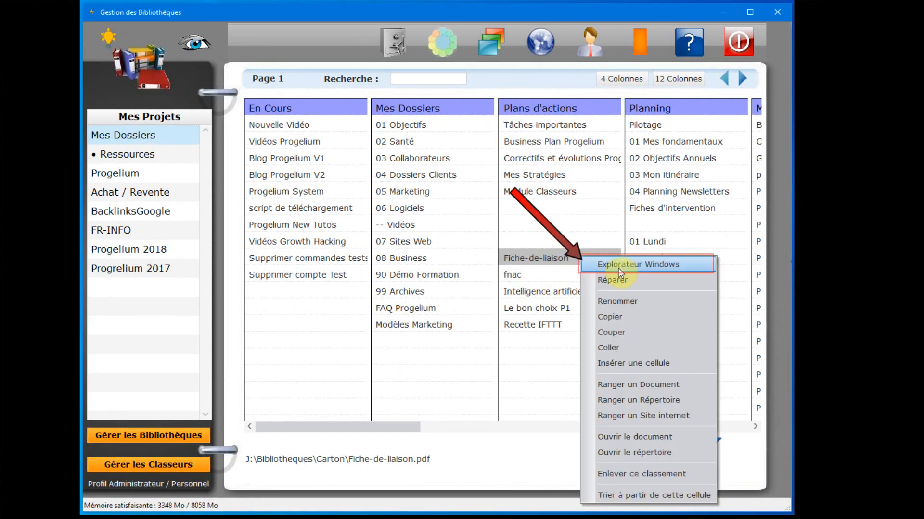
pyautogui.click(697, 265)
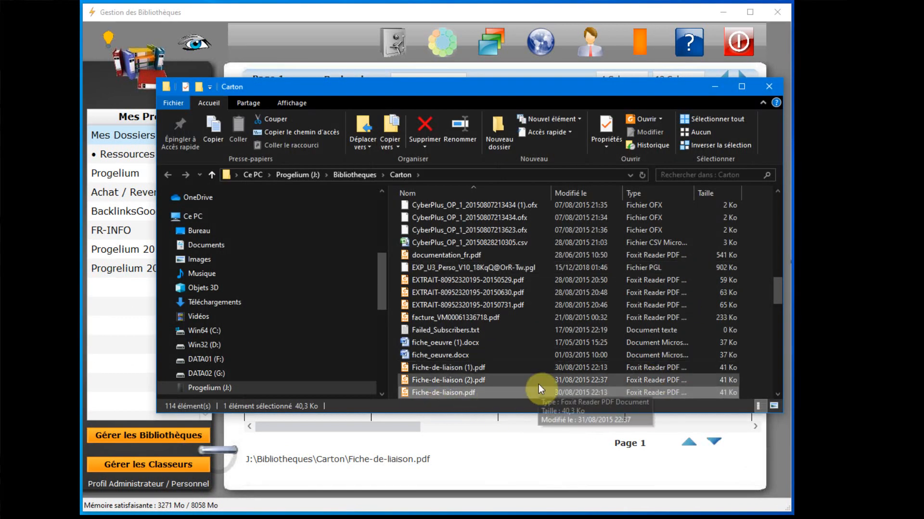
pyautogui.scroll(-1, 462, 397)
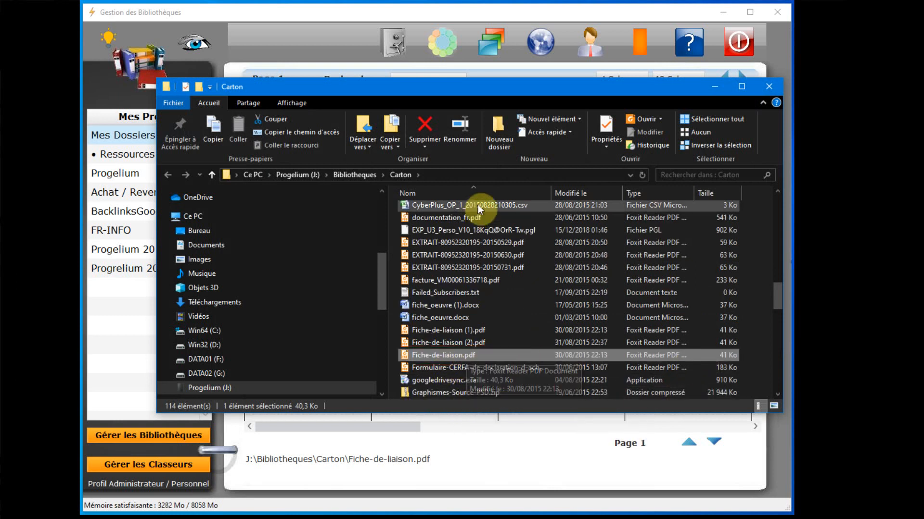
pyautogui.click(431, 174)
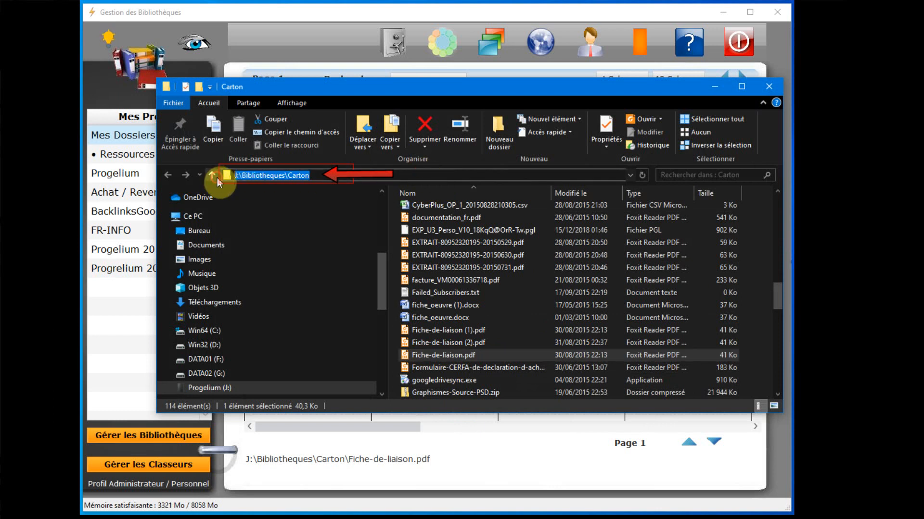
pyautogui.click(769, 87)
pyautogui.tripleClick(415, 456)
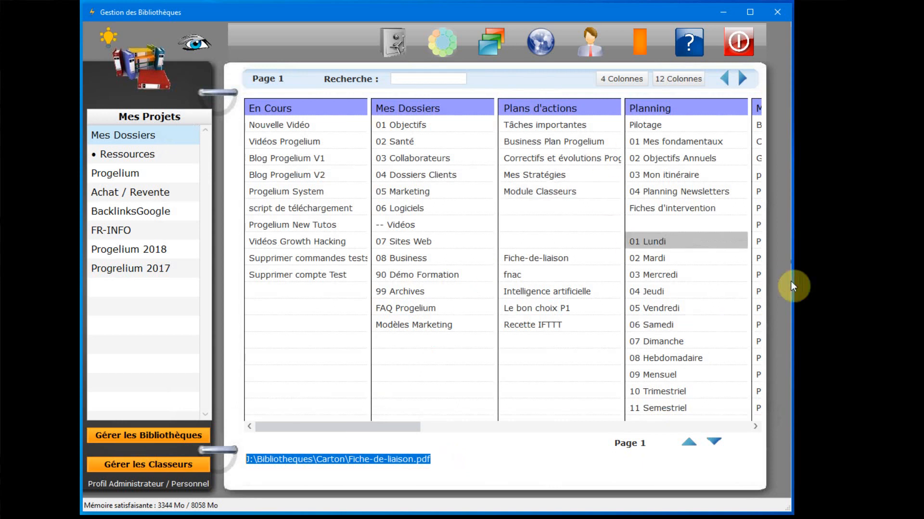
# - Rename the fnac cell in the Plans d'actions column as z fnac
pyautogui.click(519, 275)
pyautogui.rightClick(519, 275)
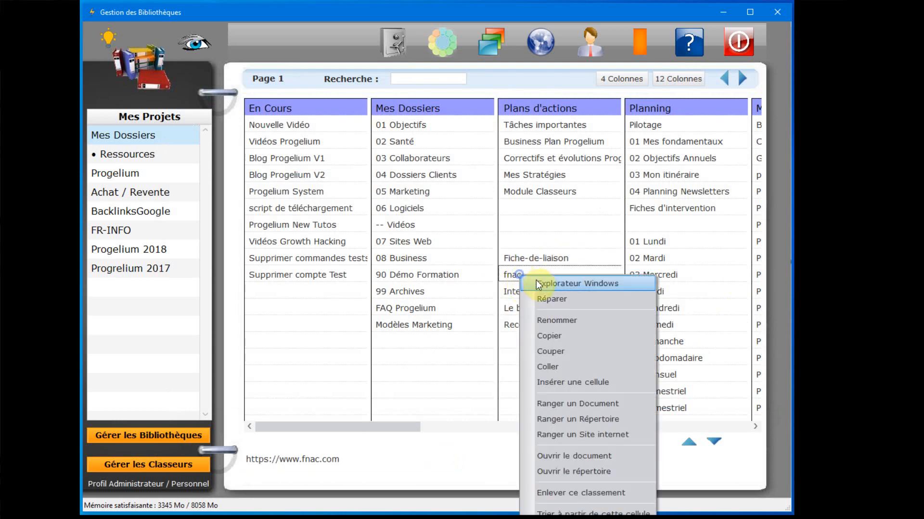
pyautogui.click(553, 317)
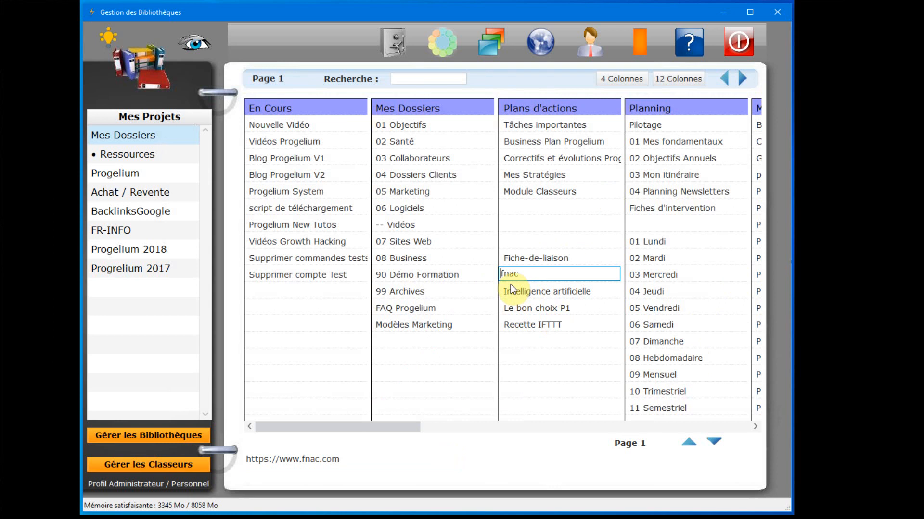
pyautogui.write('z')
pyautogui.press('Return')
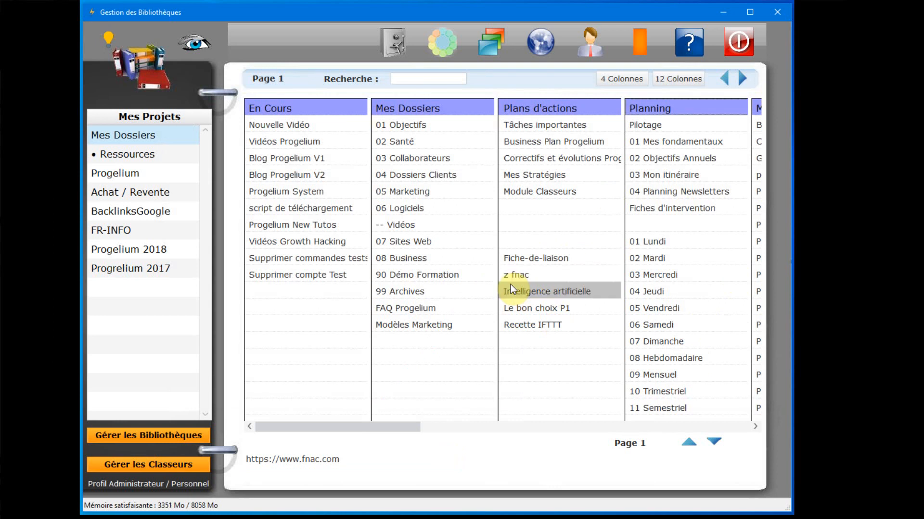
# - Sort the Plans d'actions cells starting from the Fiche-de-liaison cell
pyautogui.click(523, 261)
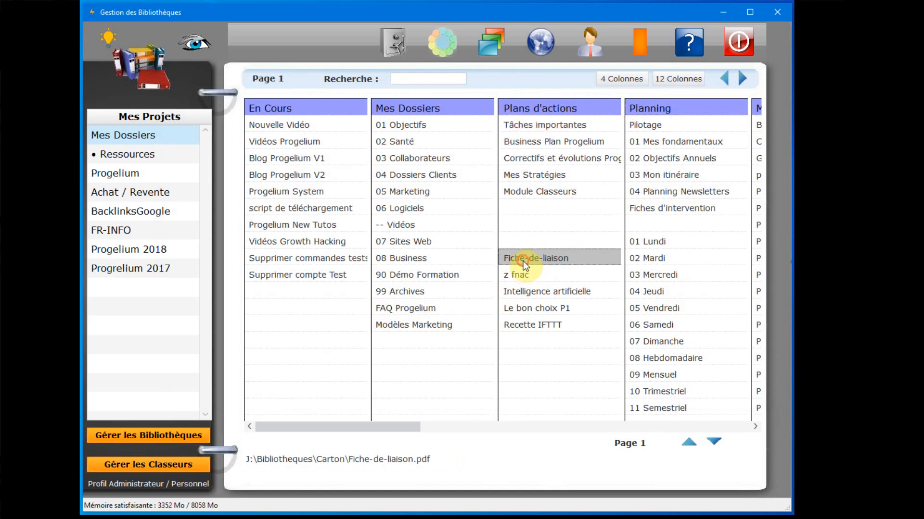
pyautogui.click(524, 326)
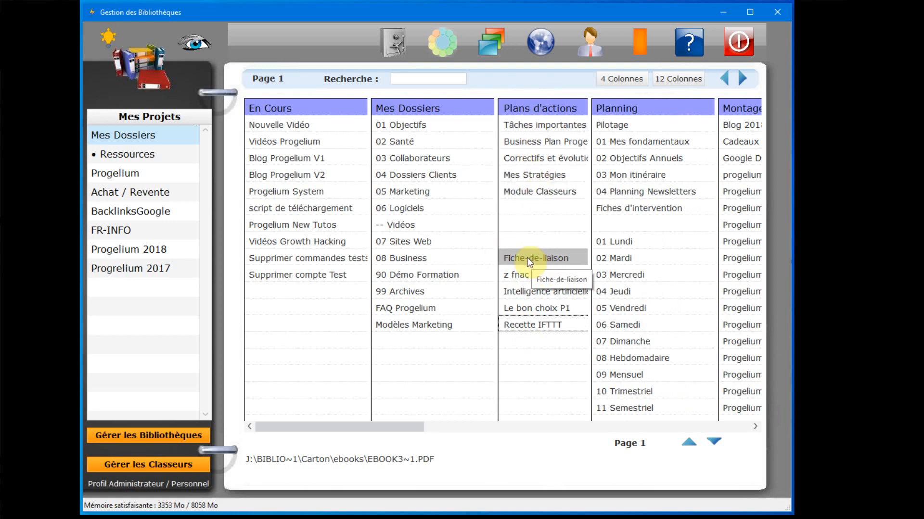
pyautogui.rightClick(544, 256)
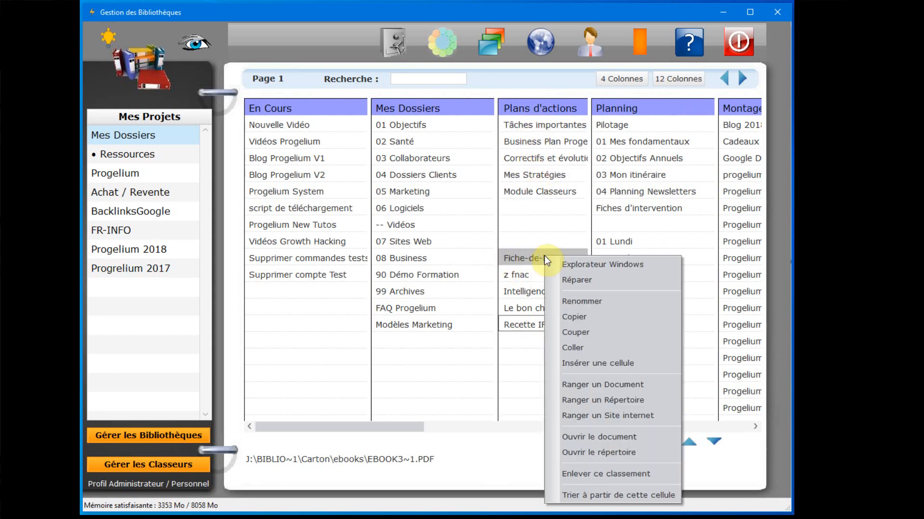
pyautogui.click(664, 496)
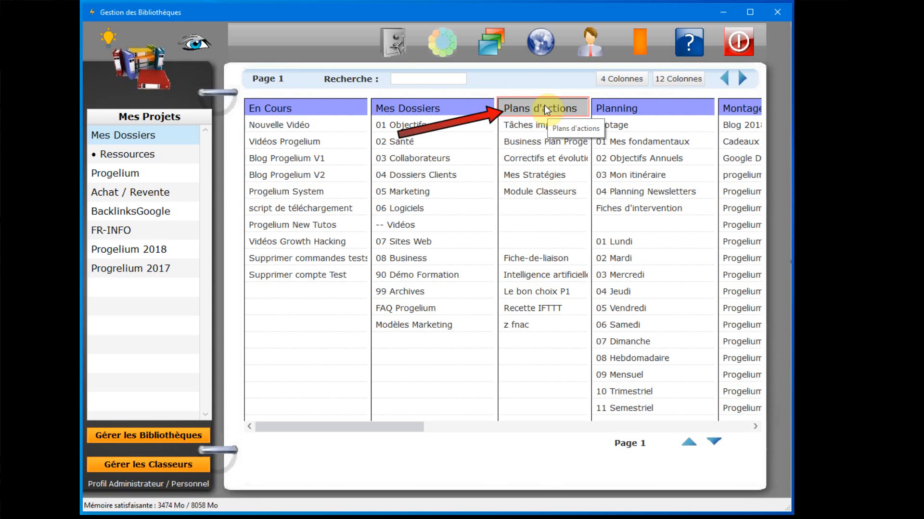
# - Sort the whole Plans d'actions column and remove the z fnac filing from it
pyautogui.rightClick(573, 108)
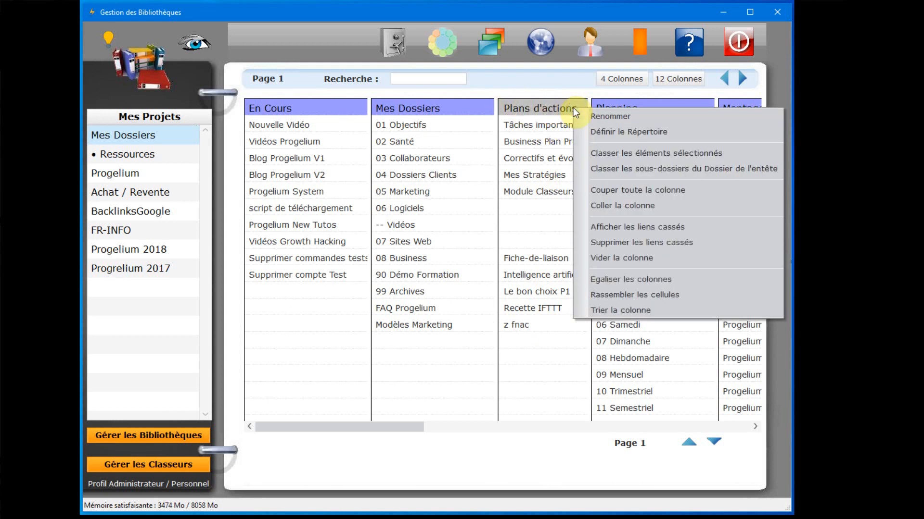
pyautogui.click(648, 310)
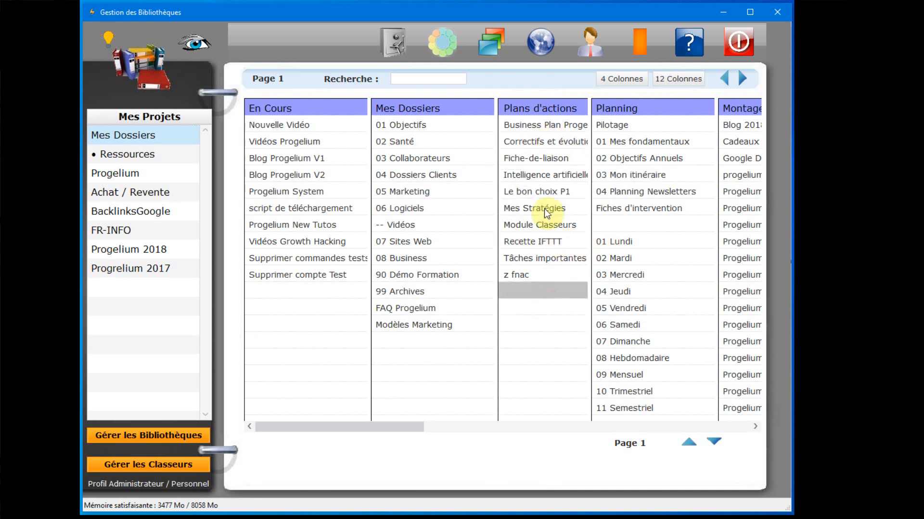
pyautogui.rightClick(522, 276)
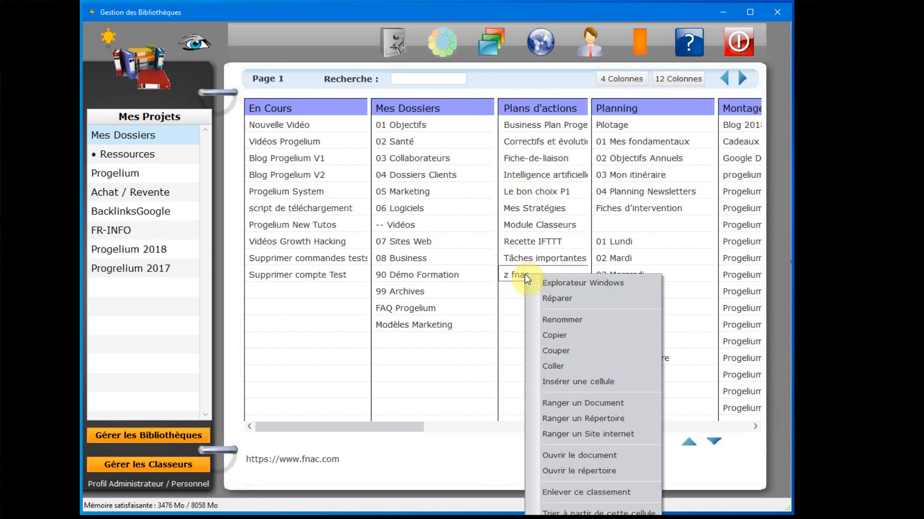
pyautogui.click(637, 494)
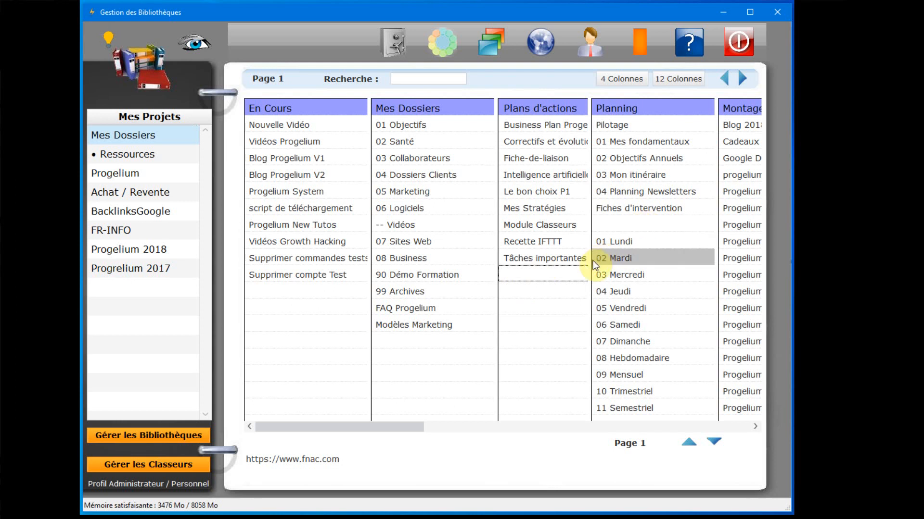
# - Move the Recette IFTTT, Le bon choix P1, Intelligence artificielle and Fiche-de-liaison cells together below Tâches importantes, leaving two empty rows
pyautogui.click(550, 240)
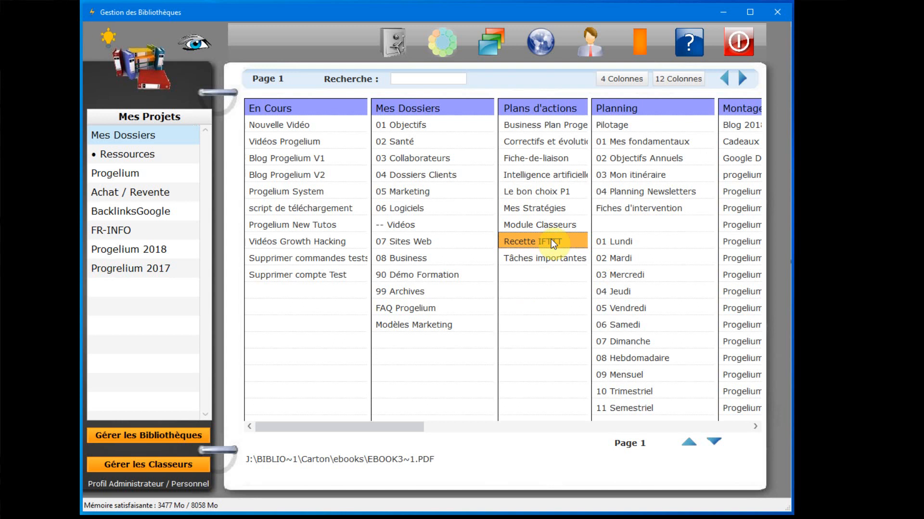
pyautogui.click(572, 193)
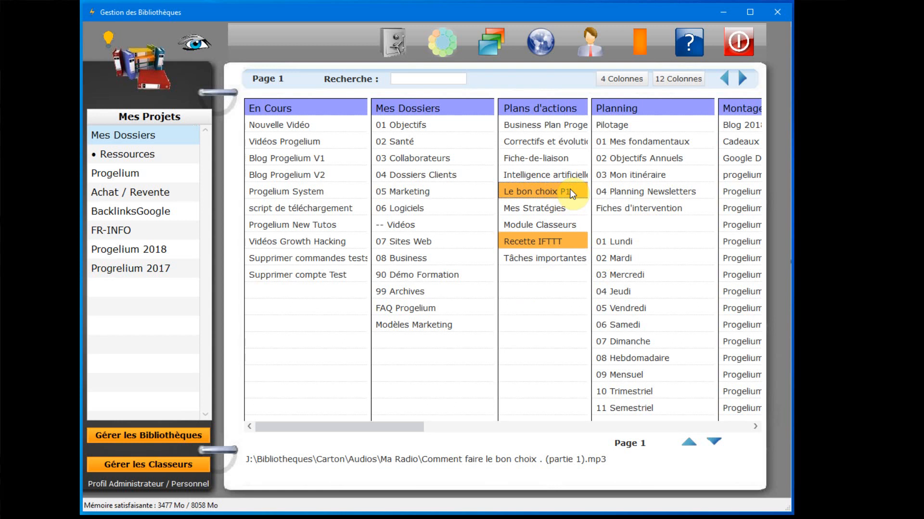
pyautogui.click(559, 173)
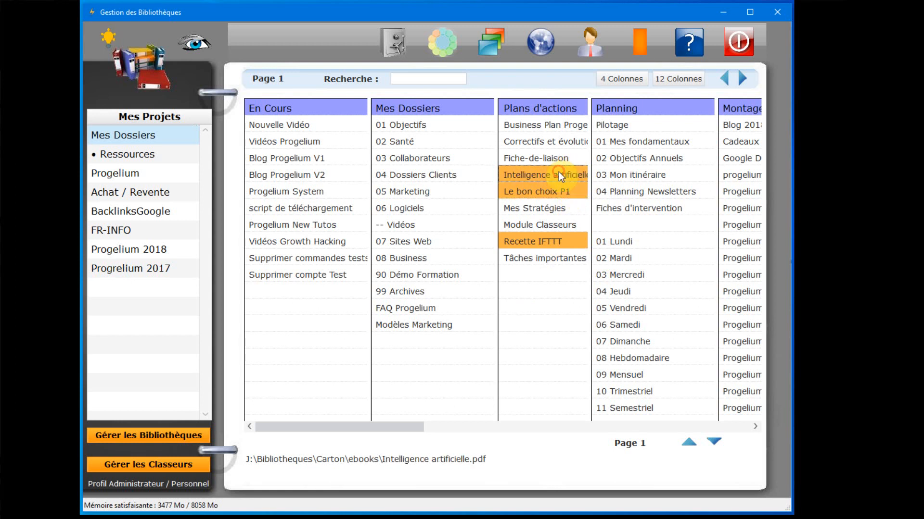
pyautogui.click(550, 158)
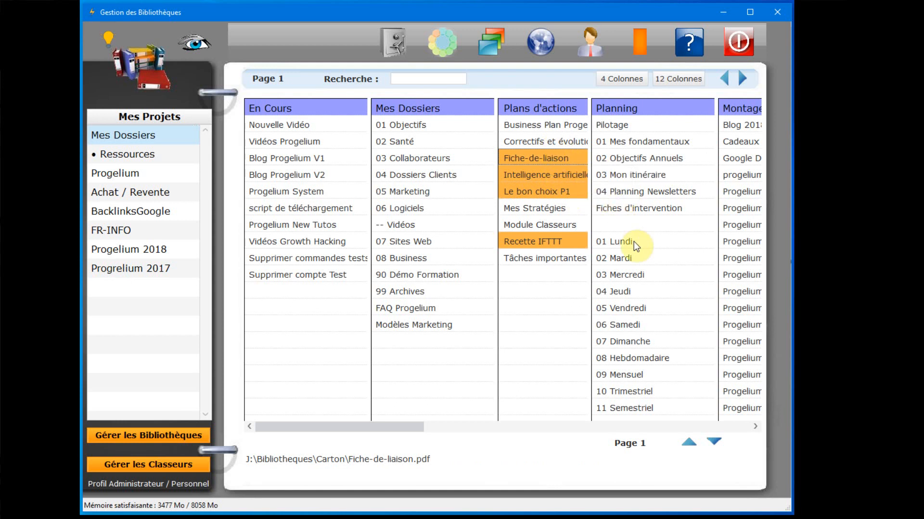
pyautogui.rightClick(551, 189)
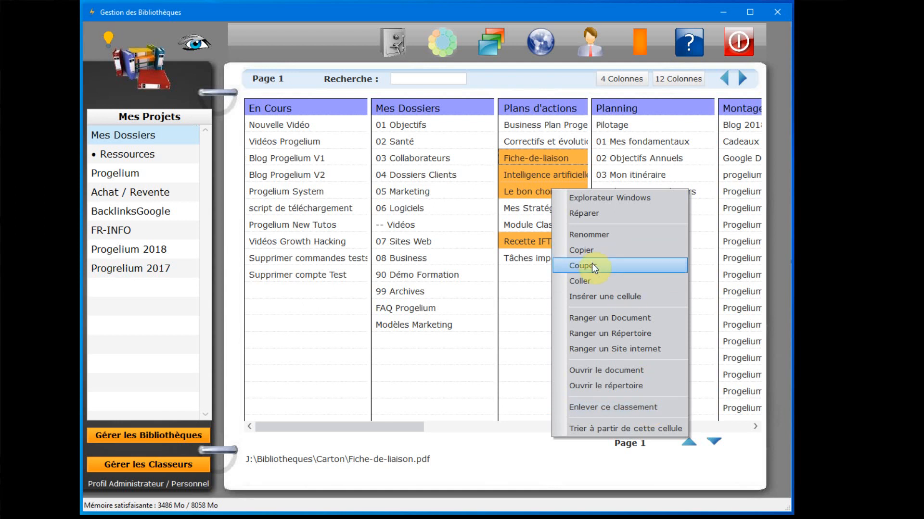
pyautogui.click(645, 267)
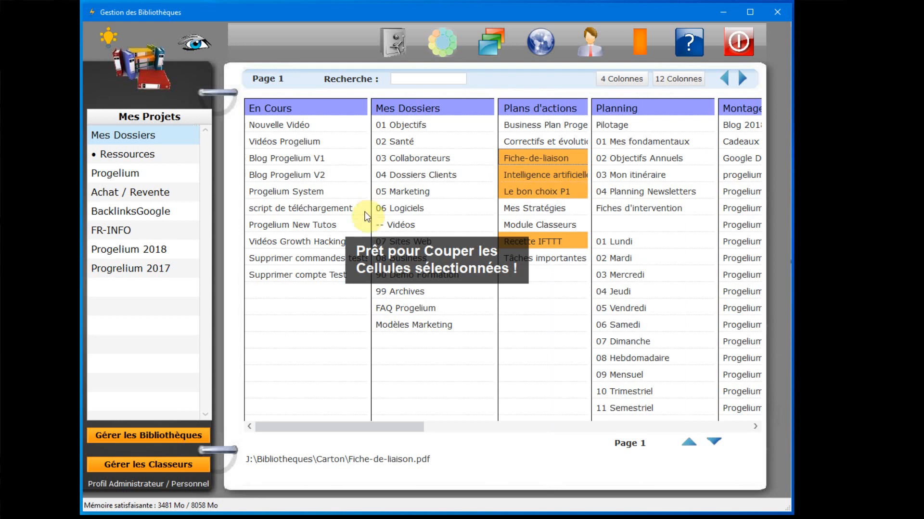
pyautogui.click(531, 307)
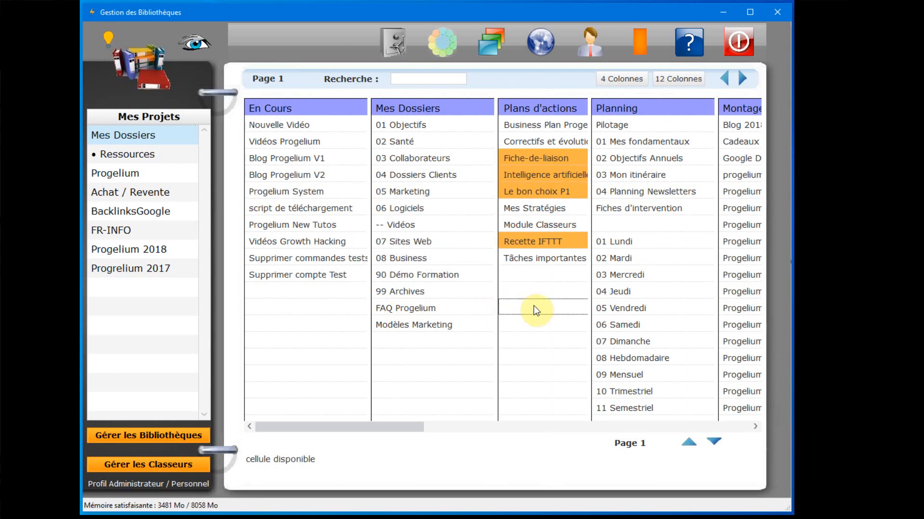
pyautogui.rightClick(559, 309)
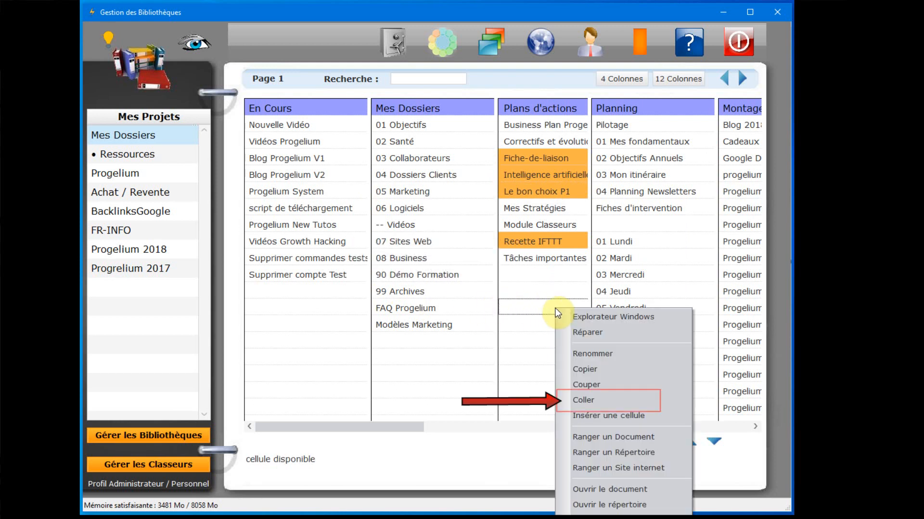
pyautogui.click(594, 401)
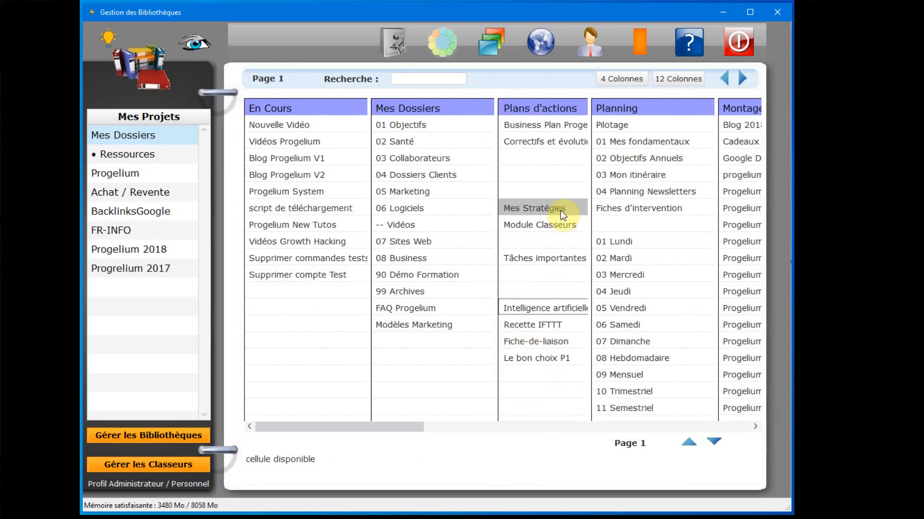
# - Copy the Mes Stratégies cell into the first empty Plans d'actions cell and remove the original Mes Stratégies filing
pyautogui.click(548, 209)
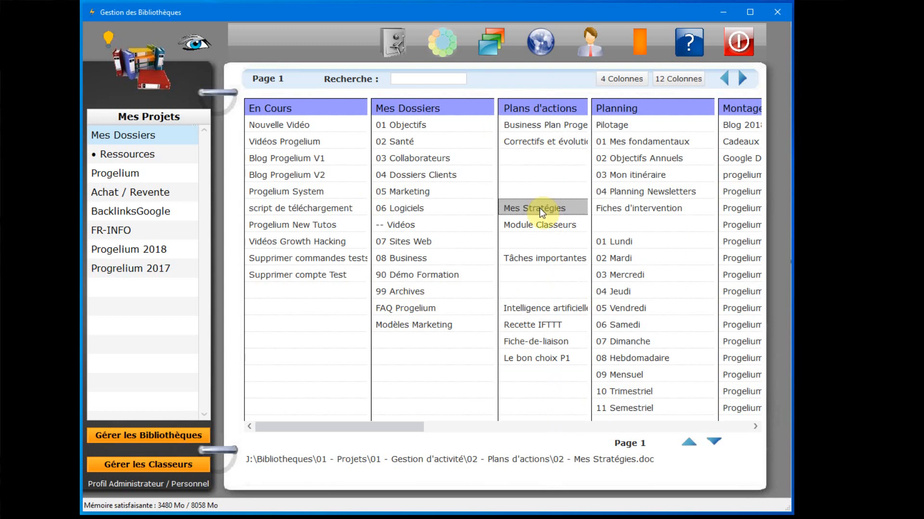
pyautogui.rightClick(541, 209)
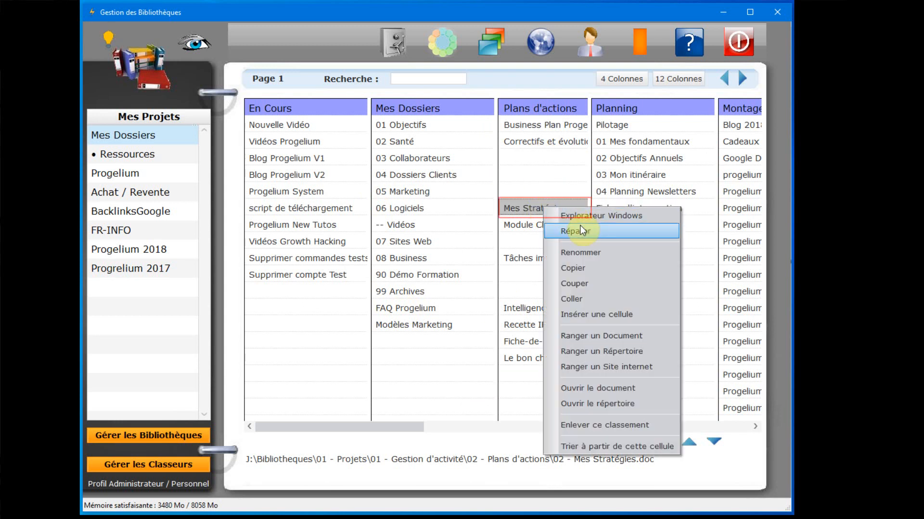
pyautogui.click(590, 269)
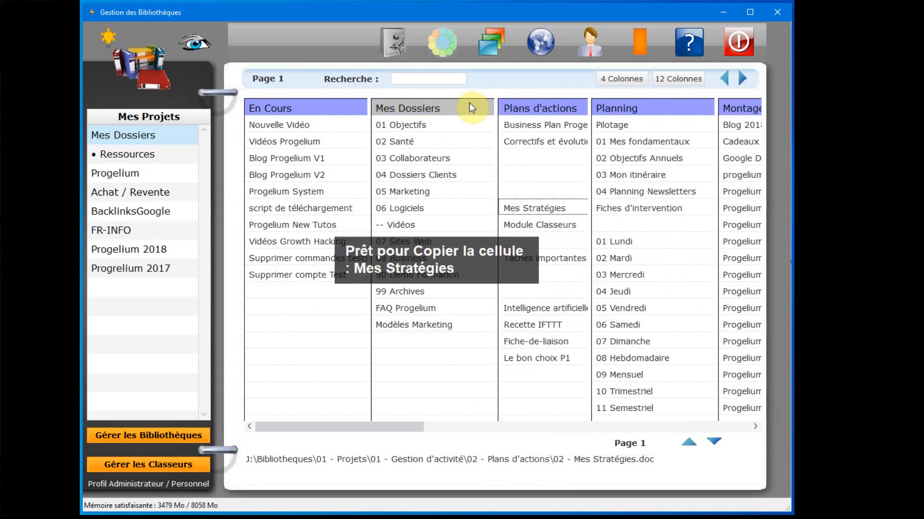
pyautogui.click(532, 157)
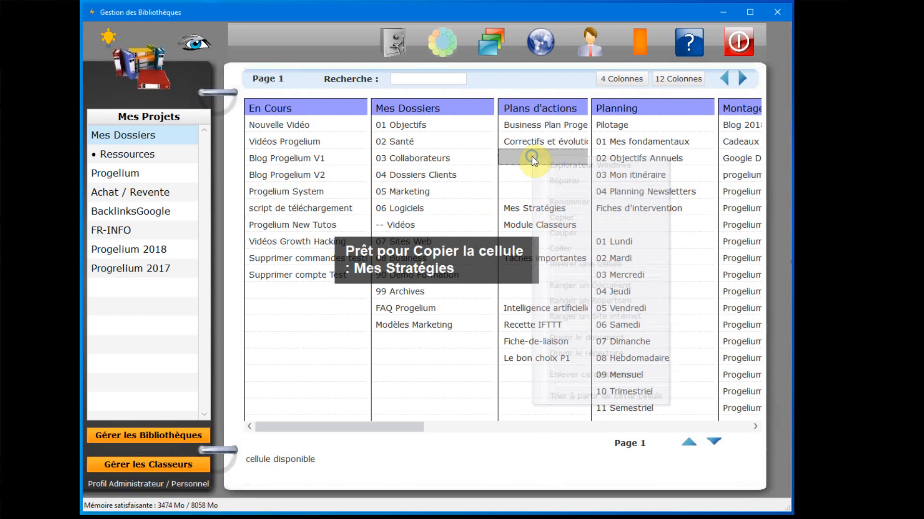
pyautogui.click(581, 241)
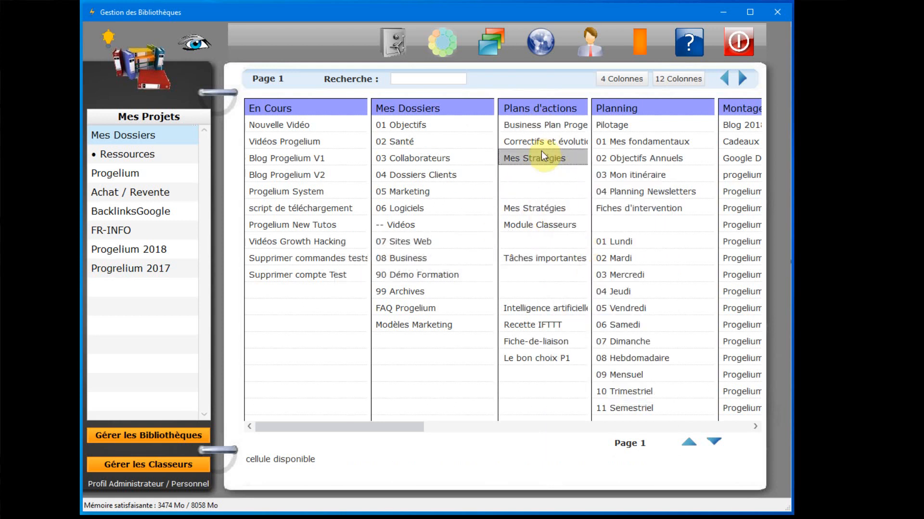
pyautogui.rightClick(564, 208)
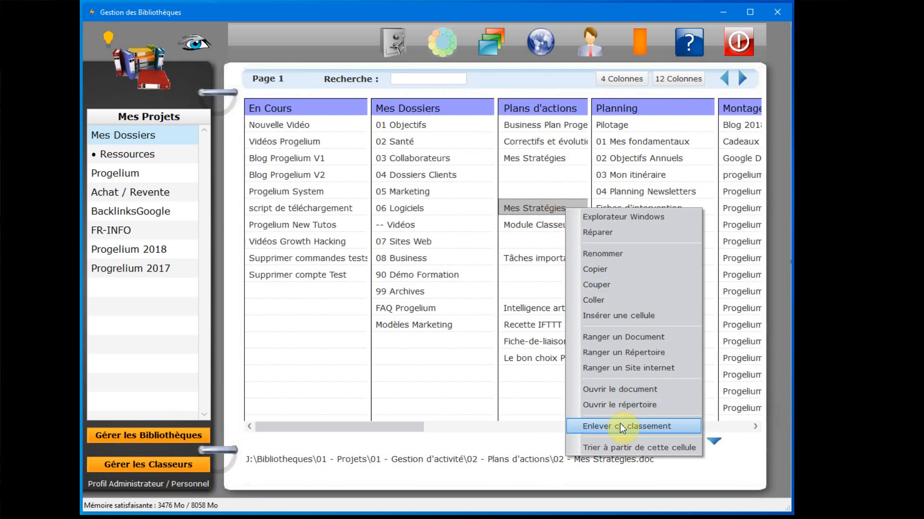
pyautogui.click(653, 426)
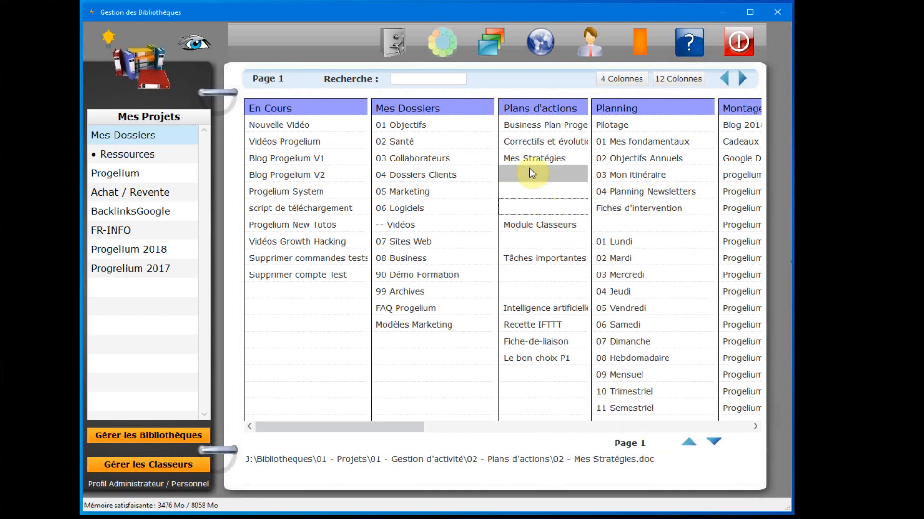
# - Cut the Module Classeurs cell and paste it into the empty cell directly below Mes Stratégies
pyautogui.click(543, 224)
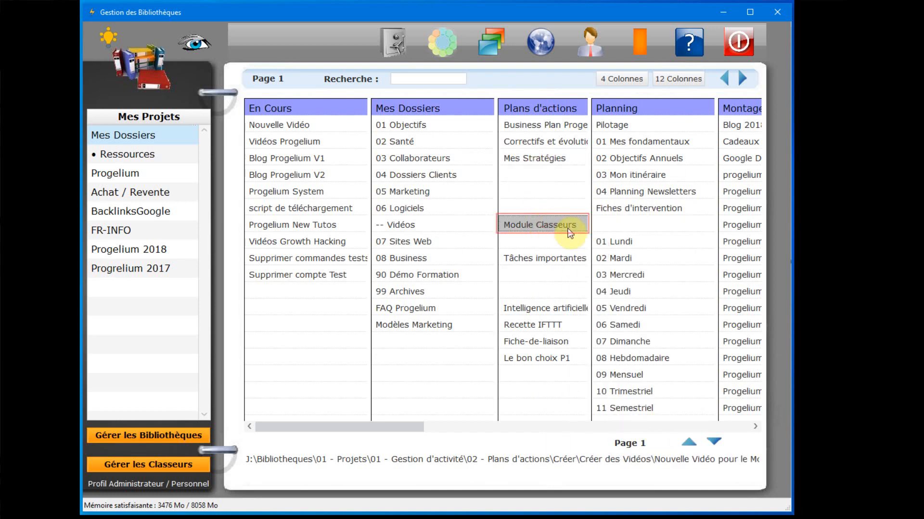
pyautogui.rightClick(568, 230)
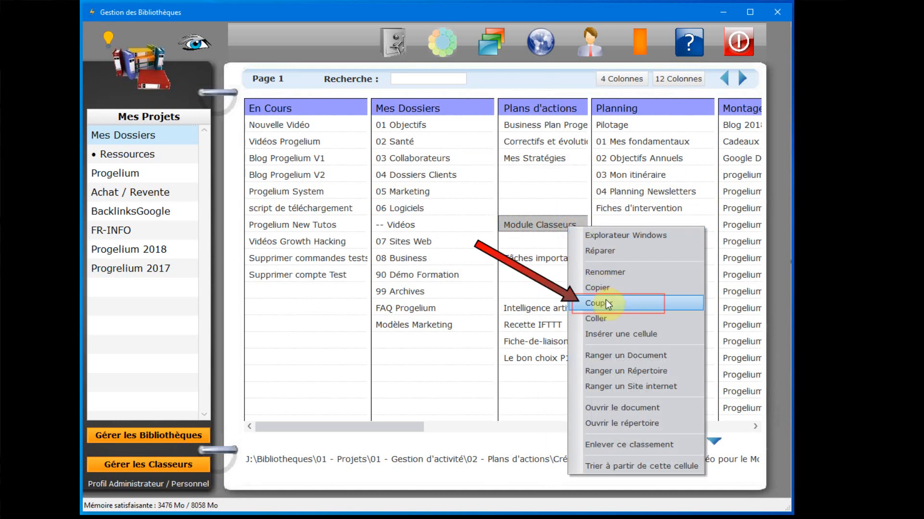
pyautogui.click(644, 302)
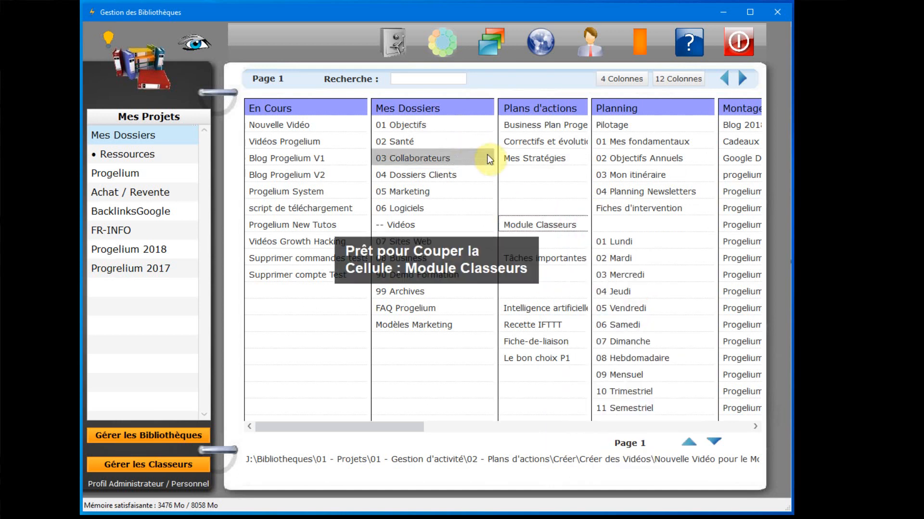
pyautogui.rightClick(517, 171)
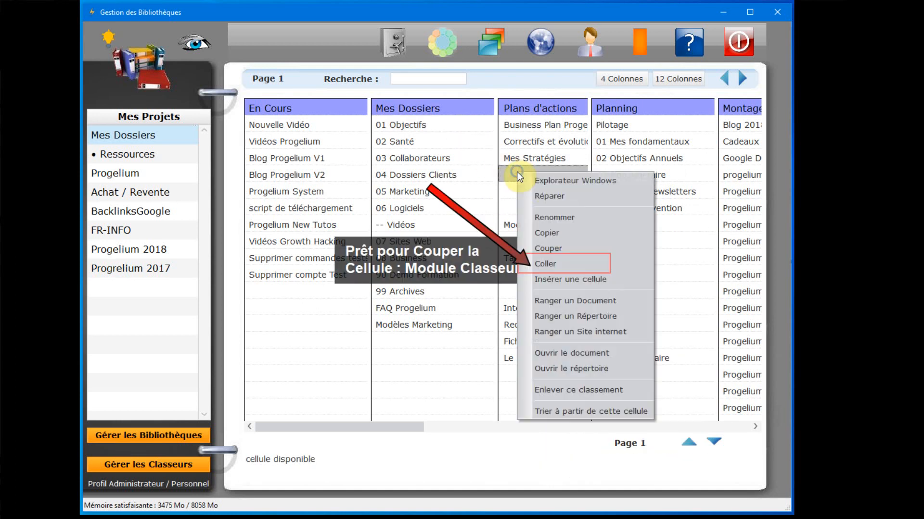
pyautogui.click(570, 262)
# - Cut the Tâches importantes cell and paste it directly below Module Classeurs
pyautogui.rightClick(556, 259)
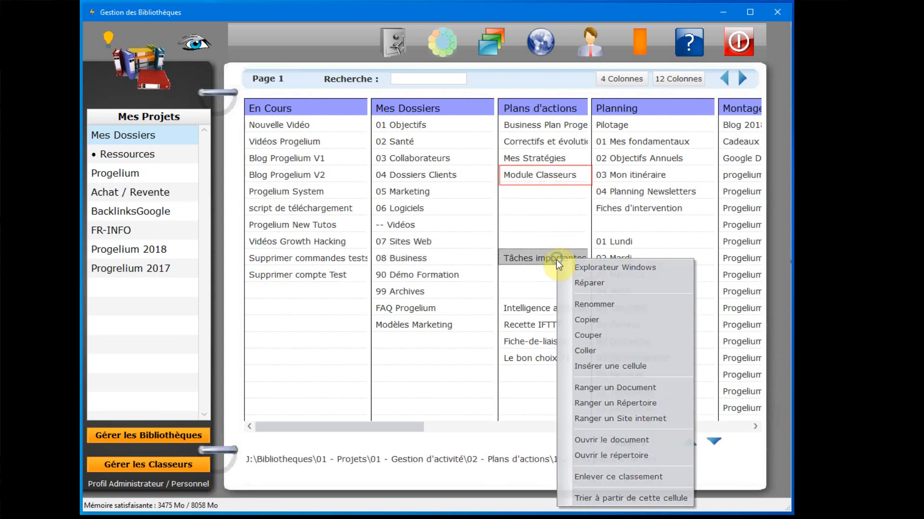
pyautogui.click(603, 336)
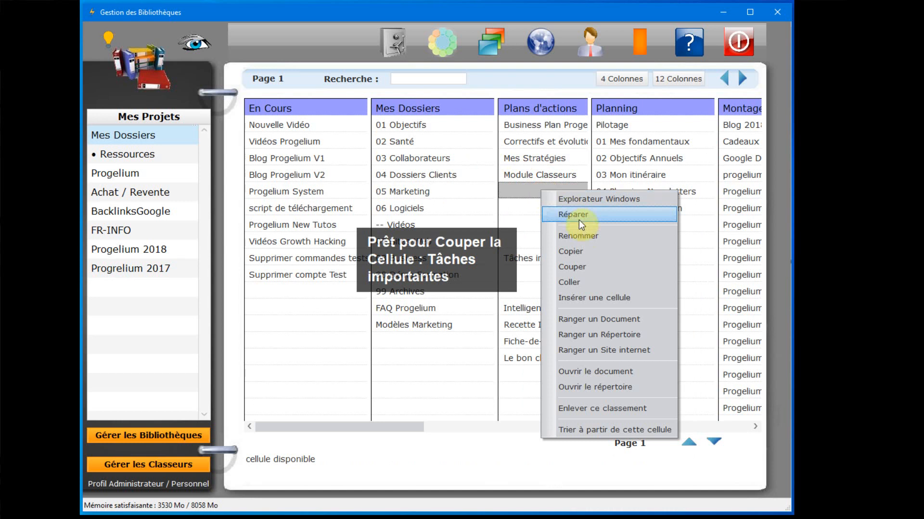
pyautogui.click(593, 281)
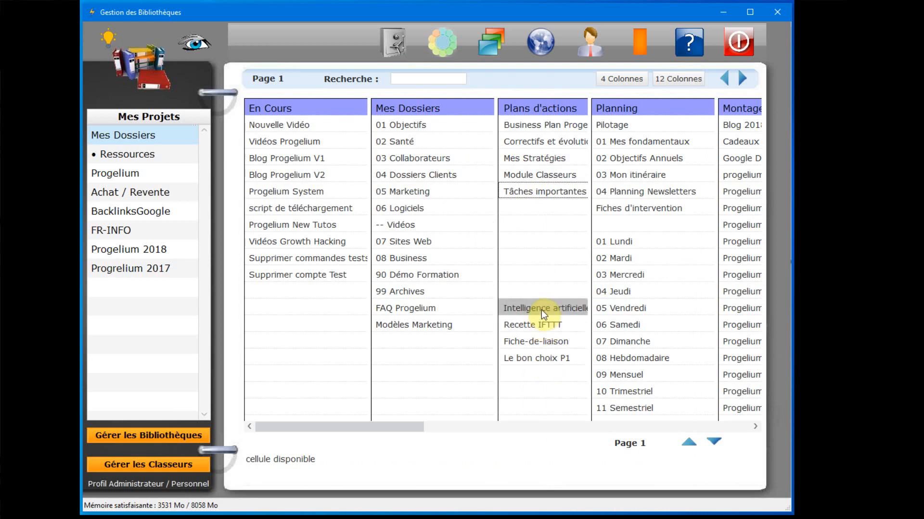
# - Copy the Module Classeurs cell into the empty Plans d'actions cell two rows above Intelligence artificielle
pyautogui.rightClick(541, 175)
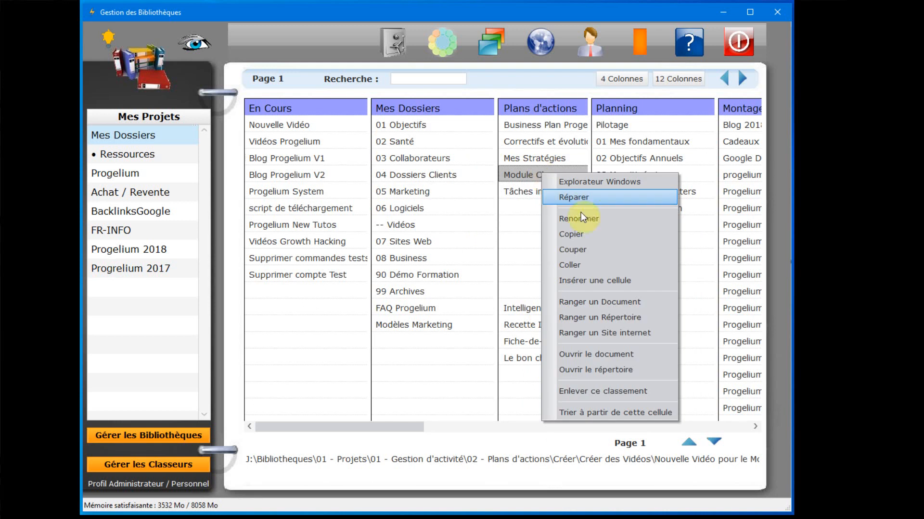
pyautogui.click(569, 234)
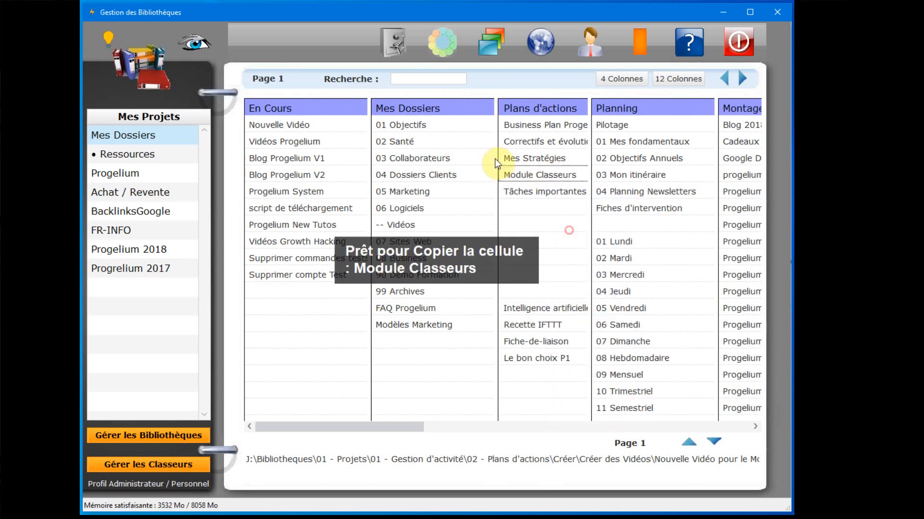
pyautogui.rightClick(556, 273)
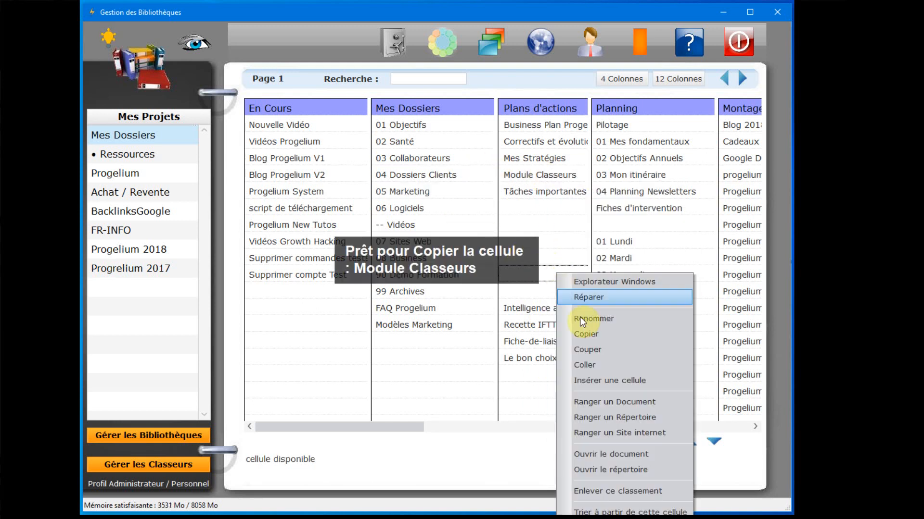
pyautogui.click(584, 365)
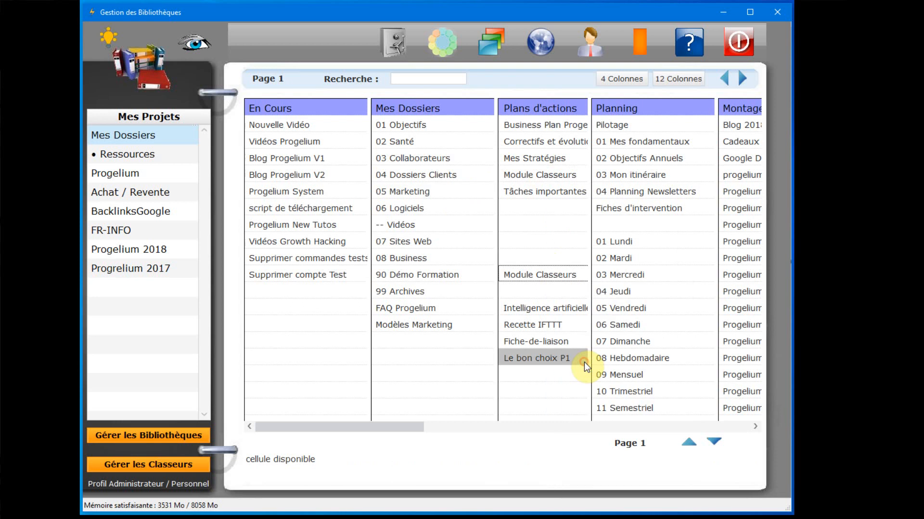
# - Copy the lower Module Classeurs, Intelligence artificielle, Recette IFTTT, Fiche-de-liaison and Le bon choix P1 cells as one multiple selection
pyautogui.click(556, 275)
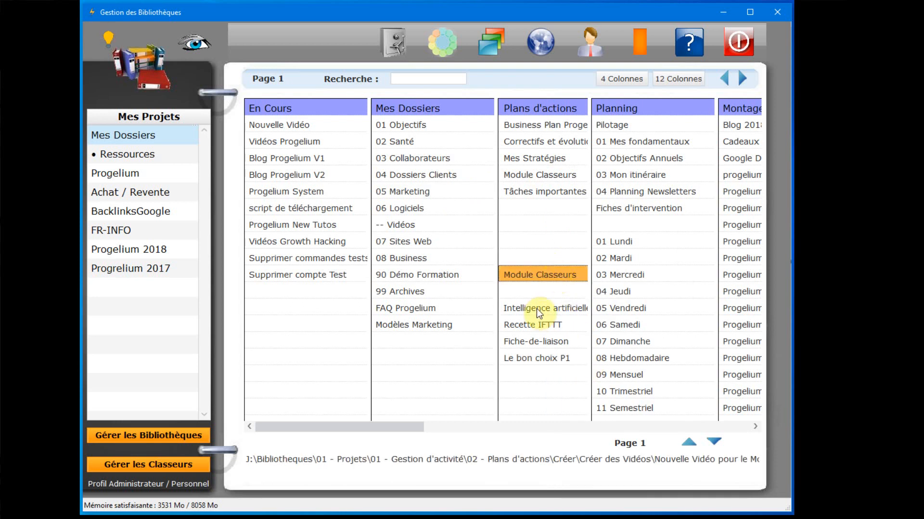
pyautogui.click(538, 307)
pyautogui.click(536, 324)
pyautogui.click(536, 339)
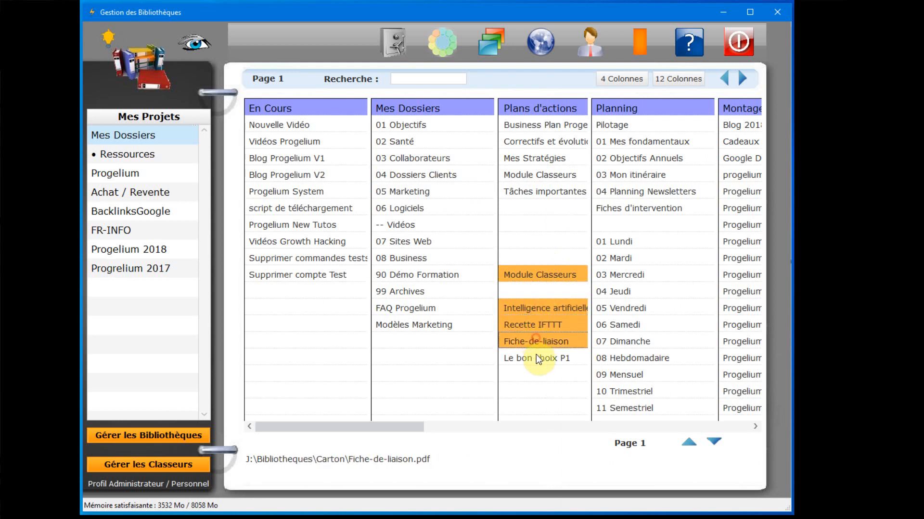
pyautogui.click(536, 359)
pyautogui.rightClick(547, 274)
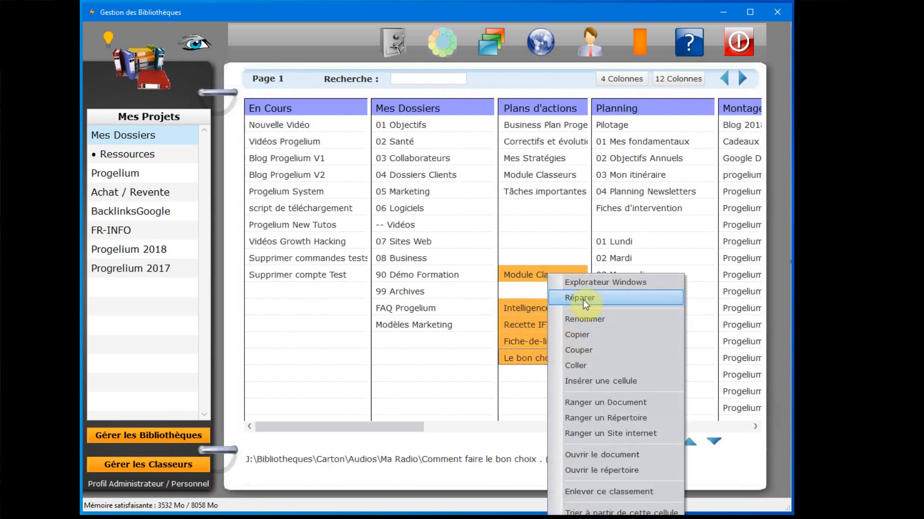
pyautogui.click(592, 336)
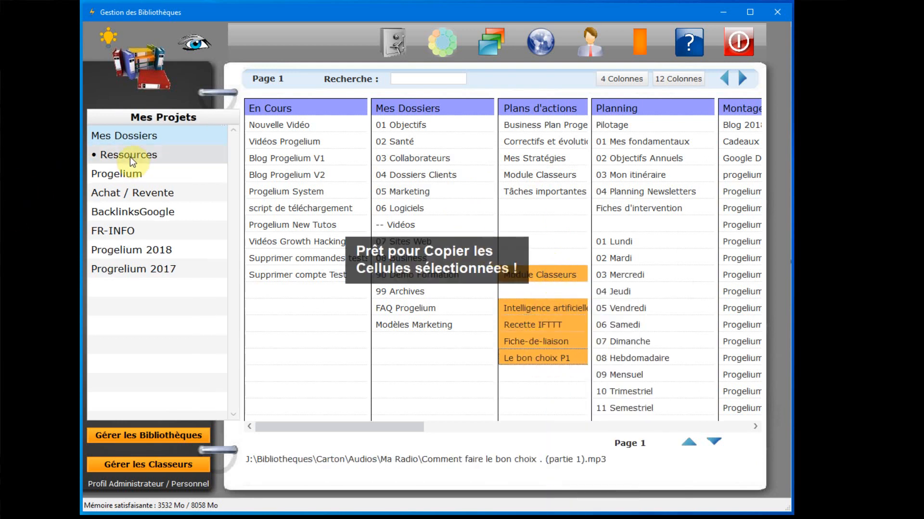
# - Paste the copied cells into the Progelium binder's Gérer le Blog column, leaving two empty rows below Modèle de scripts
pyautogui.click(129, 178)
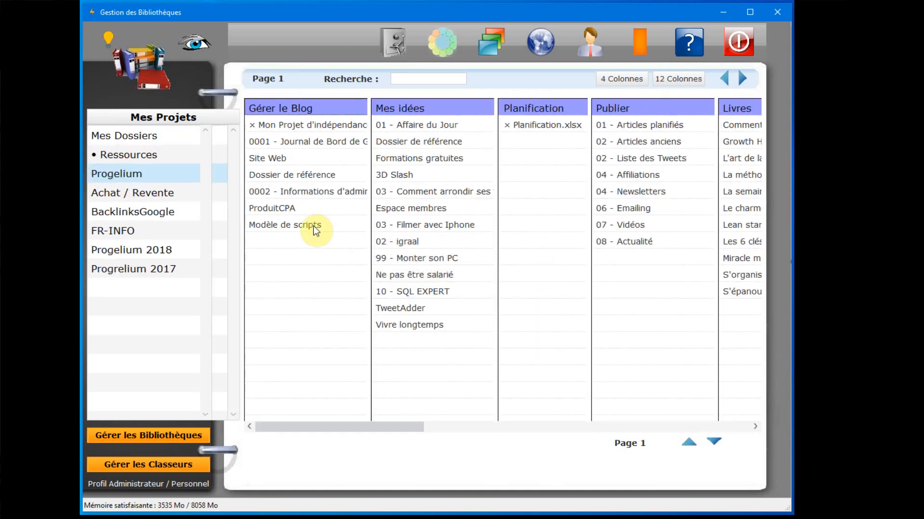
pyautogui.click(273, 282)
pyautogui.rightClick(281, 273)
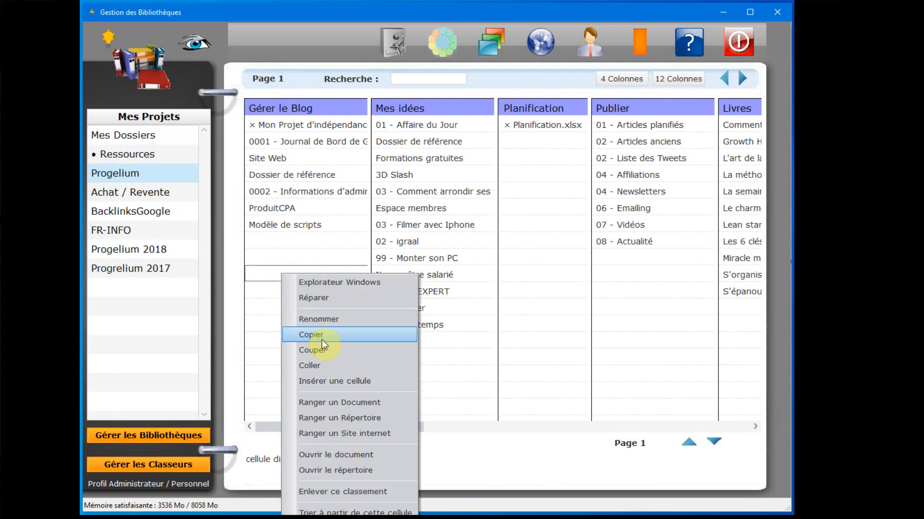
pyautogui.click(323, 366)
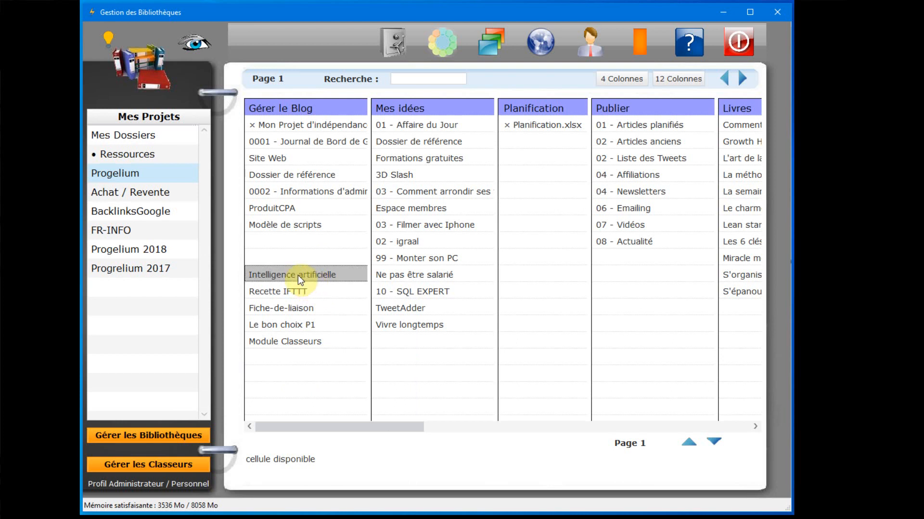
# - Remove the filings of the five cells from Intelligence artificielle to Module Classeurs in the Gérer le Blog column
pyautogui.moveTo(296, 275); pyautogui.dragTo(295, 340)
pyautogui.rightClick(297, 339)
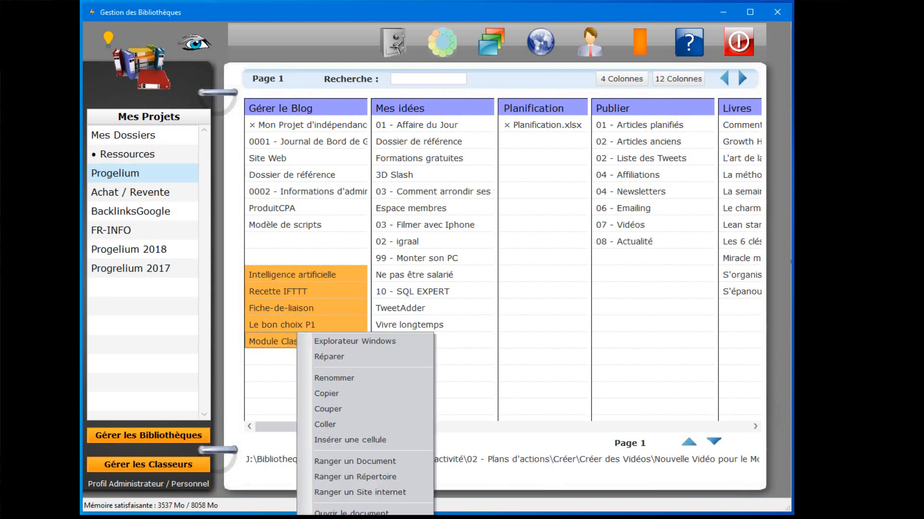
pyautogui.click(356, 517)
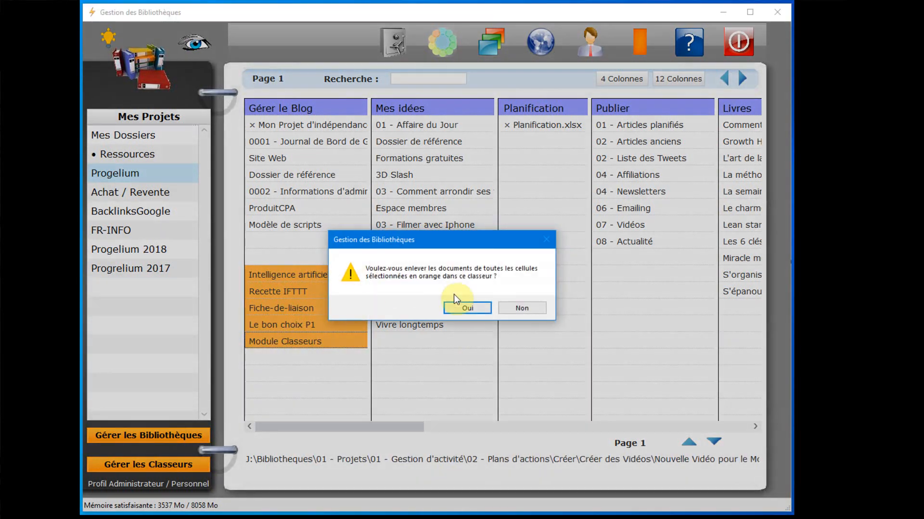
pyautogui.click(469, 308)
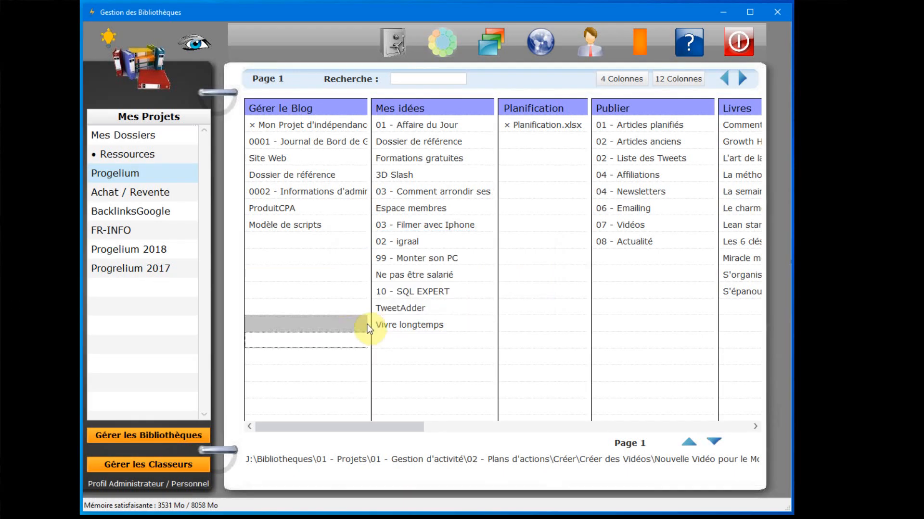
# - In the Mes Dossiers binder, move the lower Module Classeurs cell to the Mes Dossiers column, leaving two empty rows below Modèles Marketing
pyautogui.click(145, 137)
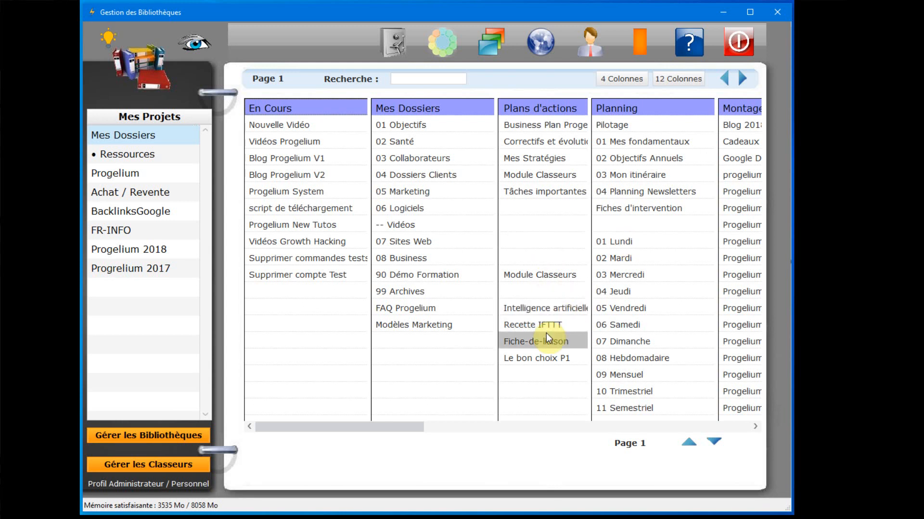
pyautogui.click(541, 275)
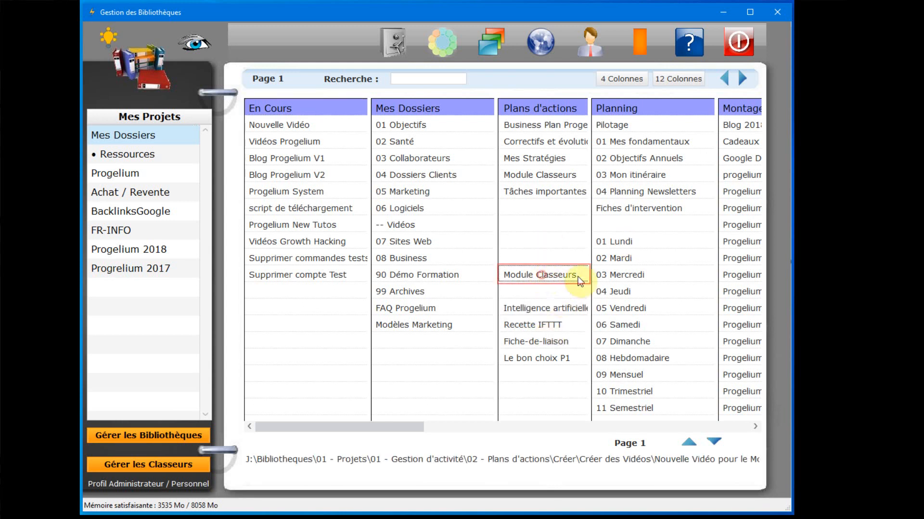
pyautogui.rightClick(550, 280)
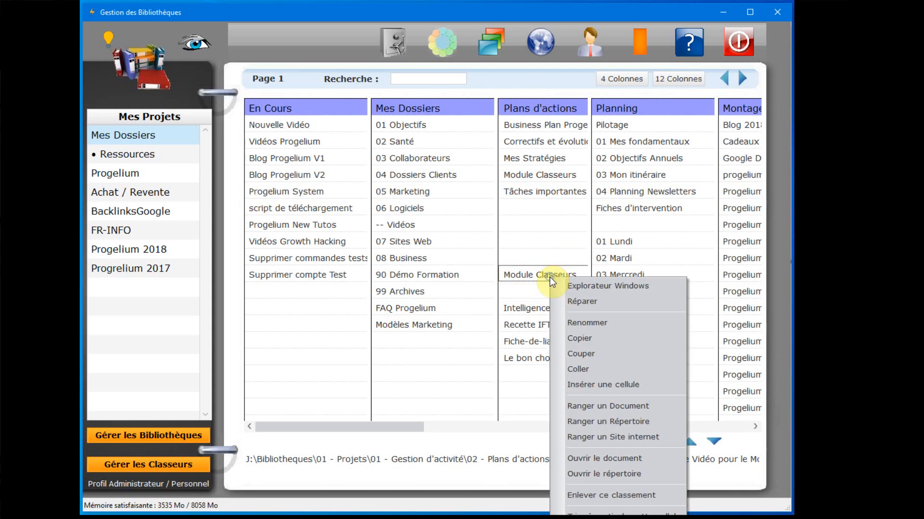
pyautogui.click(589, 353)
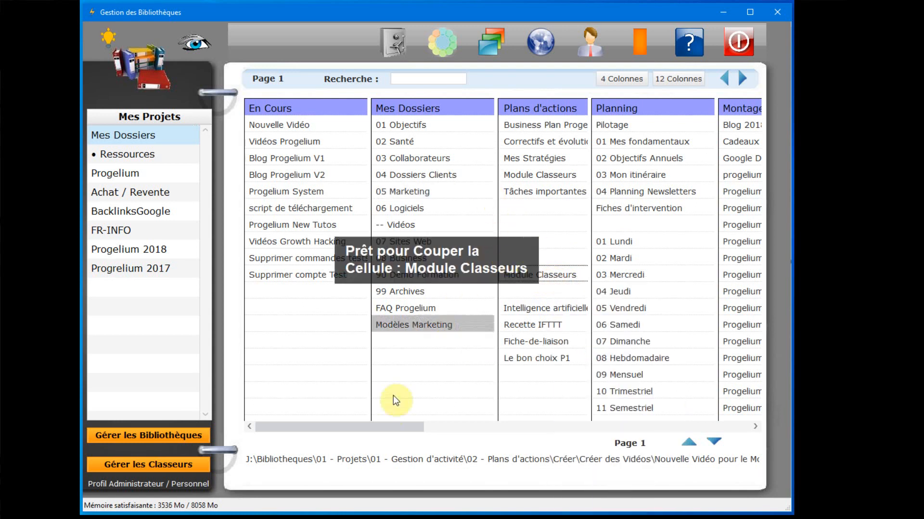
pyautogui.click(426, 376)
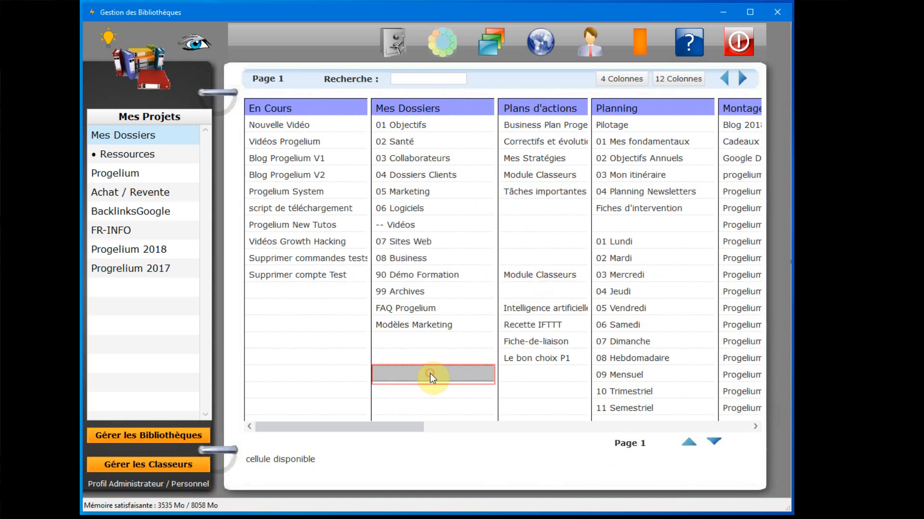
pyautogui.rightClick(430, 373)
pyautogui.click(463, 424)
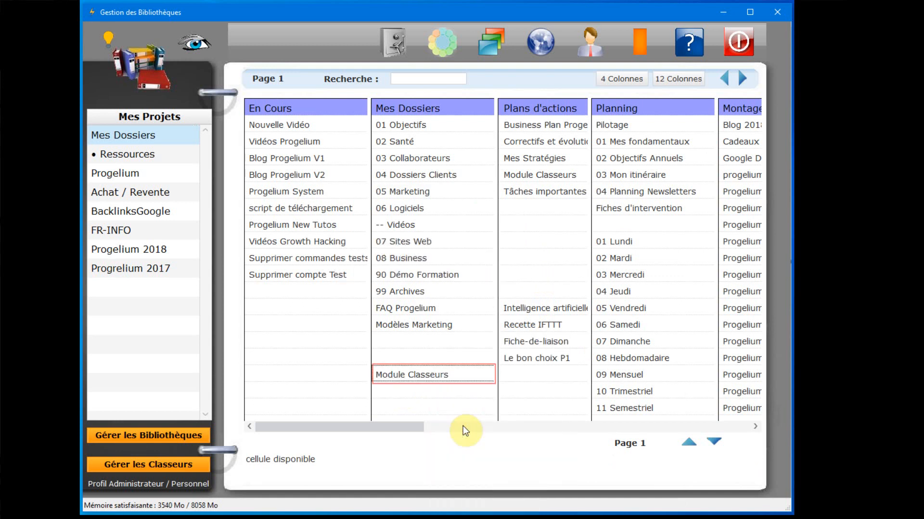
# - Cut the moved Module Classeurs, Intelligence artificielle, Recette IFTTT, Fiche-de-liaison and Le bon choix P1 cells as one multiple selection
pyautogui.click(437, 374)
pyautogui.click(540, 309)
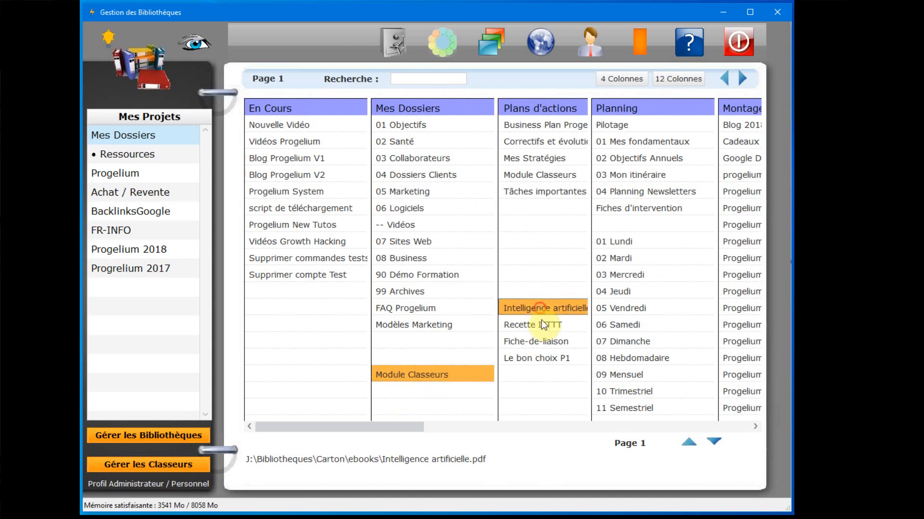
pyautogui.click(540, 325)
pyautogui.click(536, 340)
pyautogui.click(534, 356)
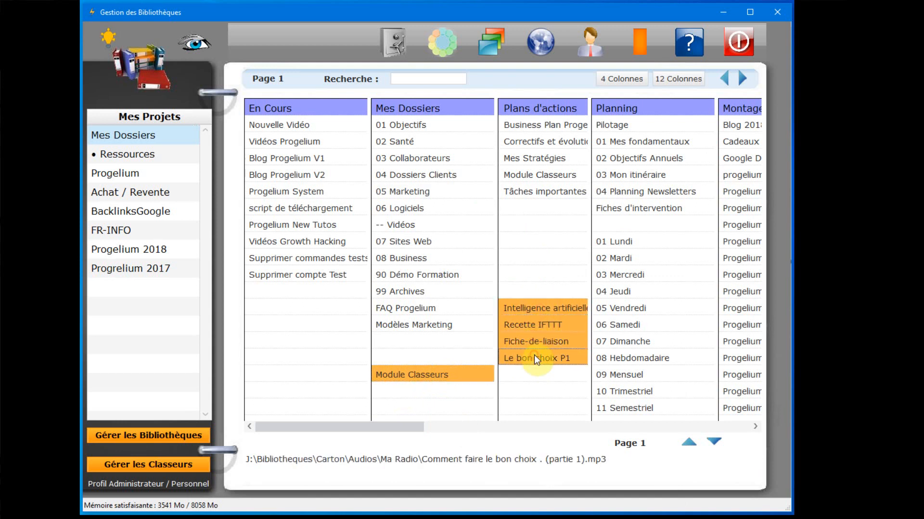
pyautogui.rightClick(538, 320)
pyautogui.click(577, 395)
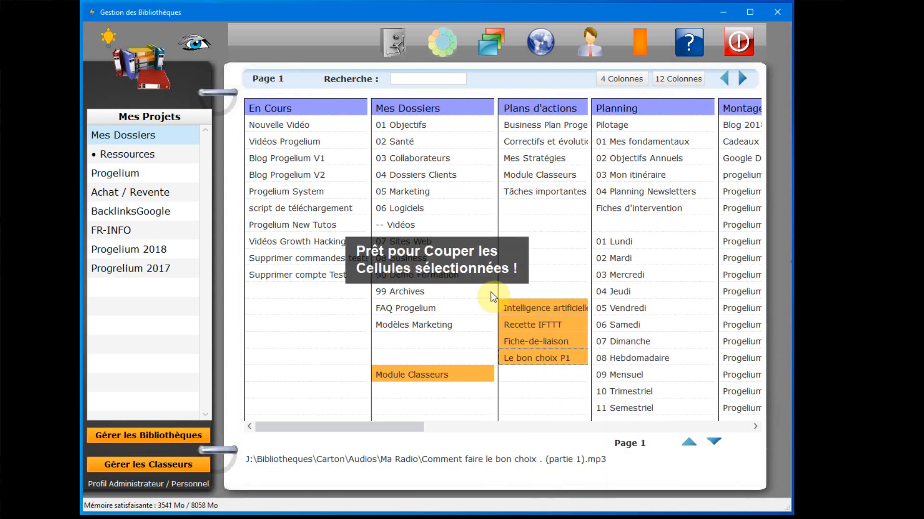
# - Paste the cut cells into the Onglet 6 column, starting at its first cell
pyautogui.click(744, 78)
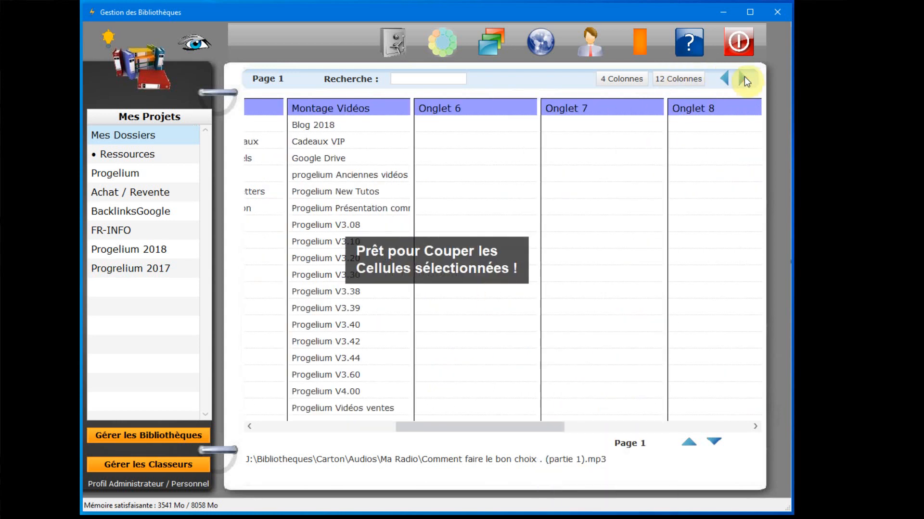
pyautogui.rightClick(485, 105)
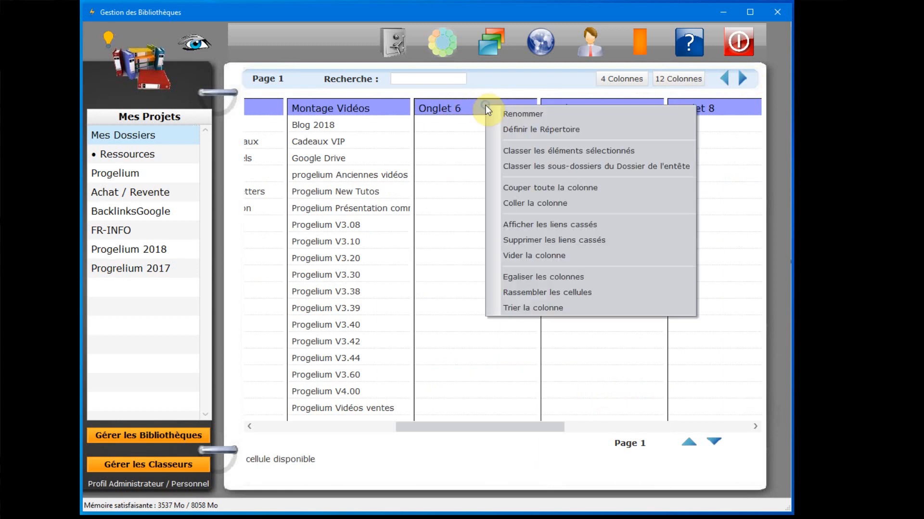
pyautogui.click(463, 117)
pyautogui.click(459, 125)
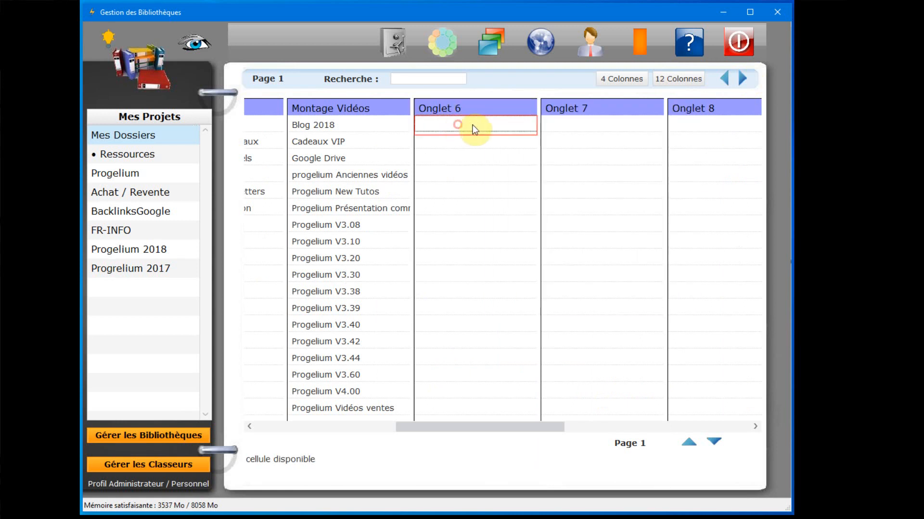
pyautogui.rightClick(467, 126)
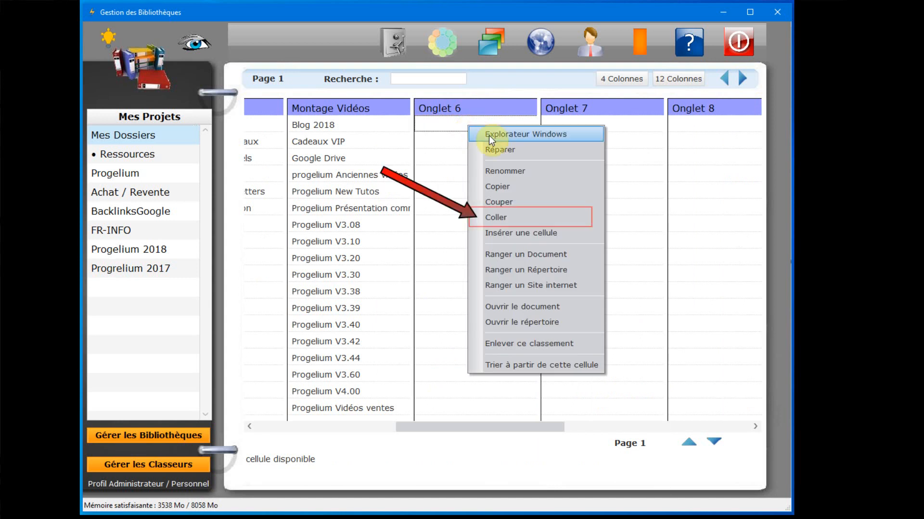
pyautogui.click(521, 218)
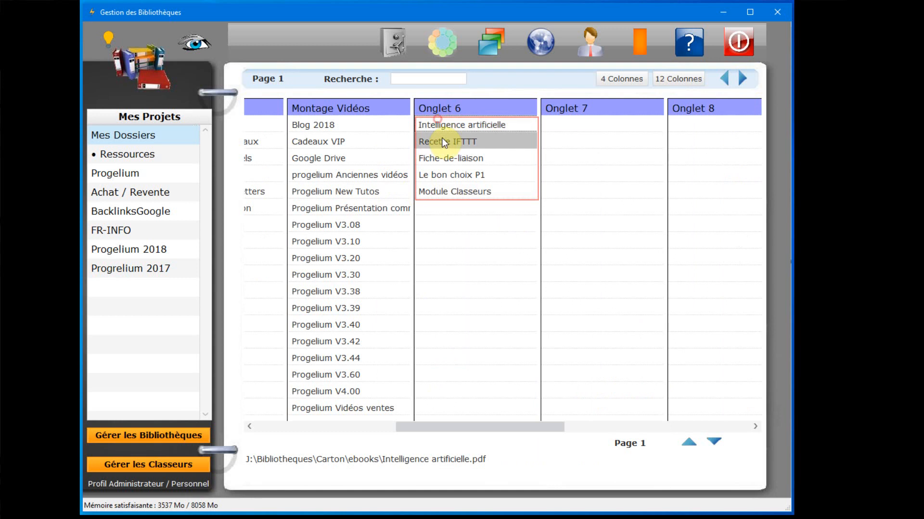
pyautogui.click(443, 173)
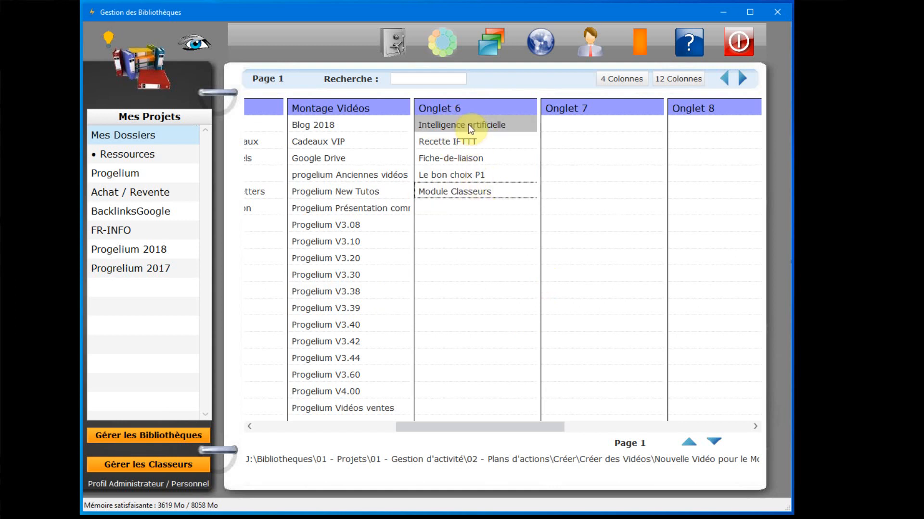
pyautogui.click(457, 264)
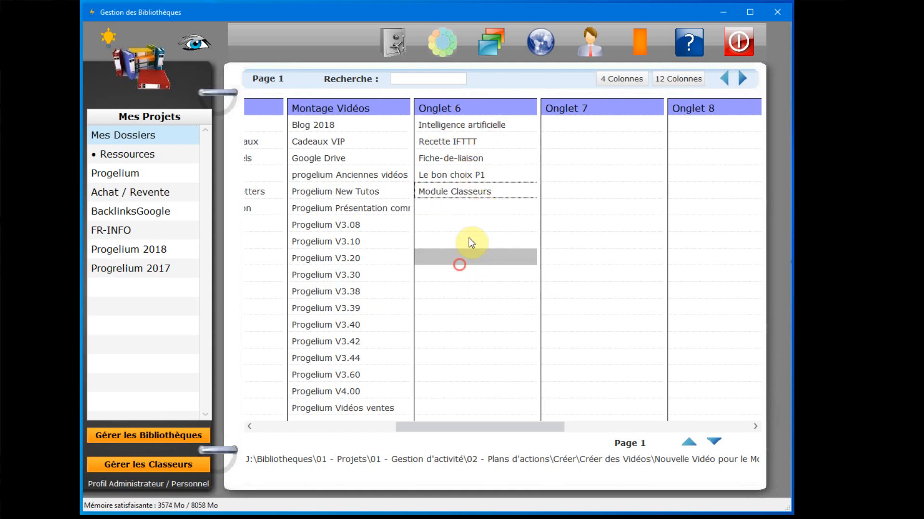
# - Cut the entire Onglet 6 column and paste it over the Onglet 7 column, accepting the replacement
pyautogui.rightClick(475, 110)
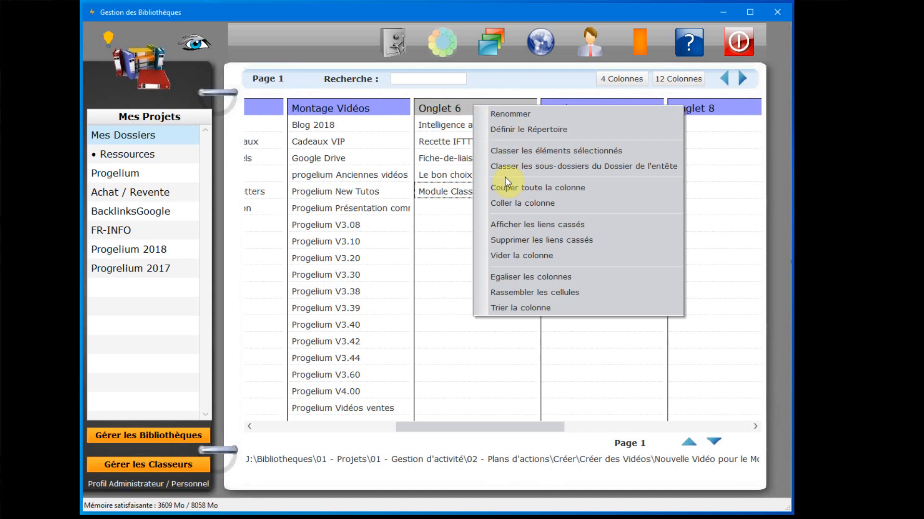
pyautogui.click(591, 193)
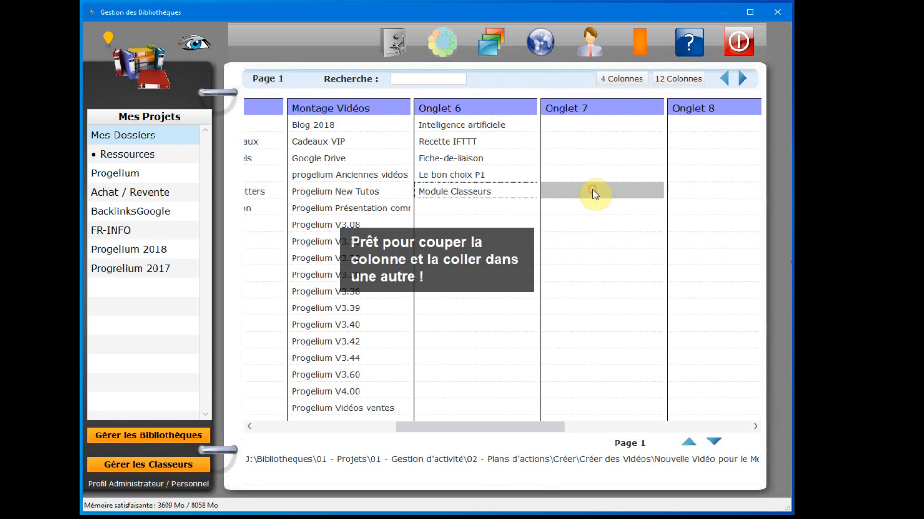
pyautogui.rightClick(614, 106)
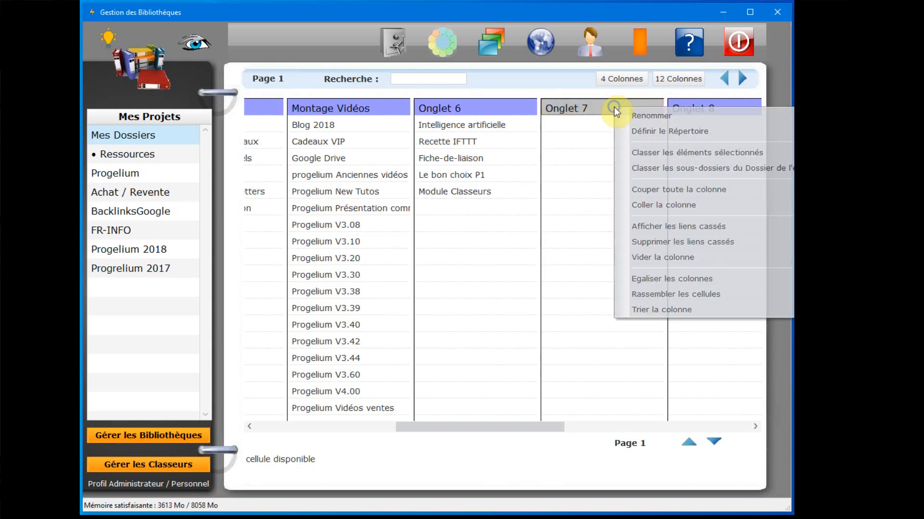
pyautogui.click(685, 211)
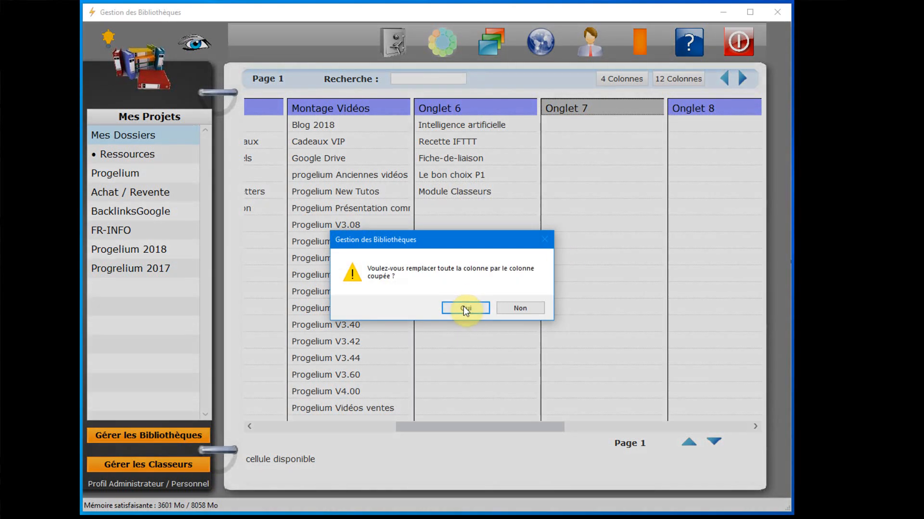
pyautogui.click(464, 307)
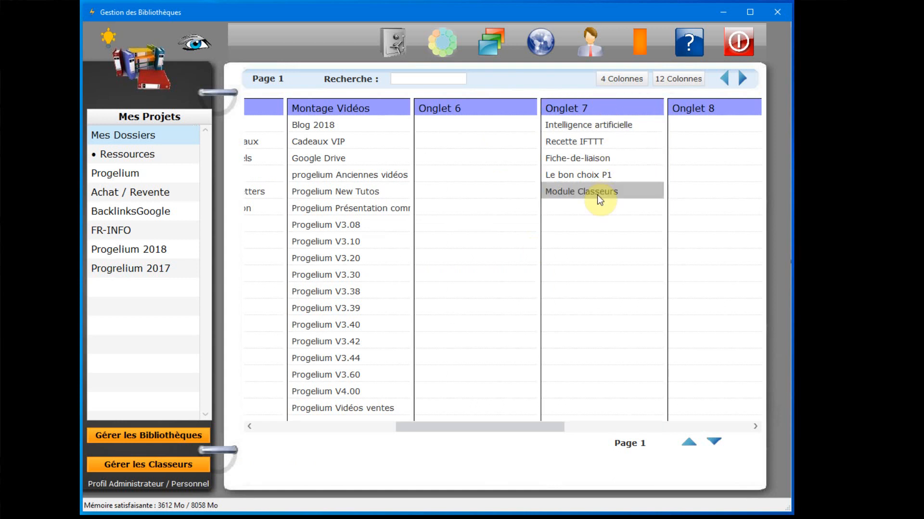
# - Empty the Onglet 7 column of all its filed cells
pyautogui.rightClick(602, 108)
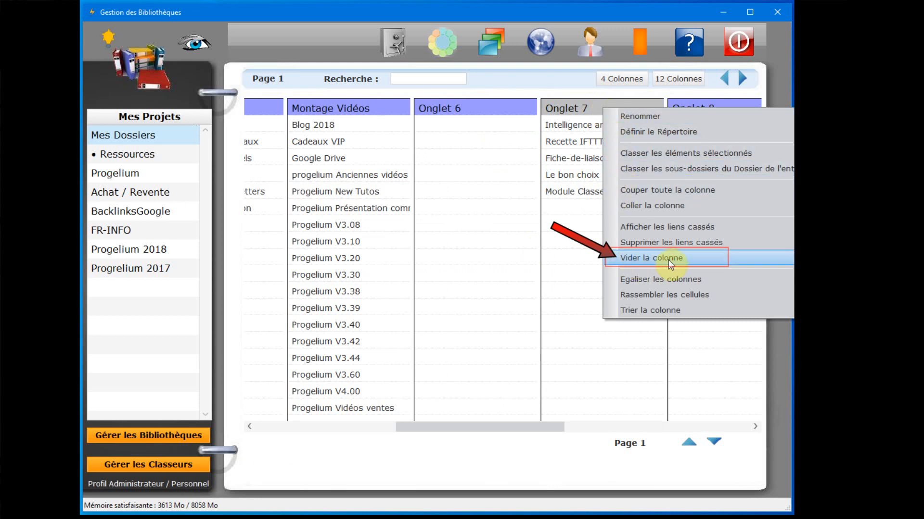
pyautogui.click(720, 265)
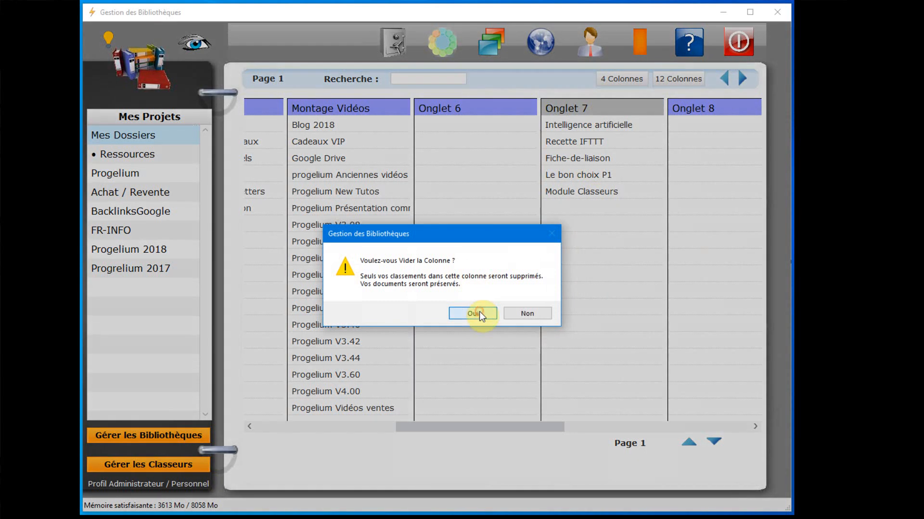
pyautogui.click(479, 312)
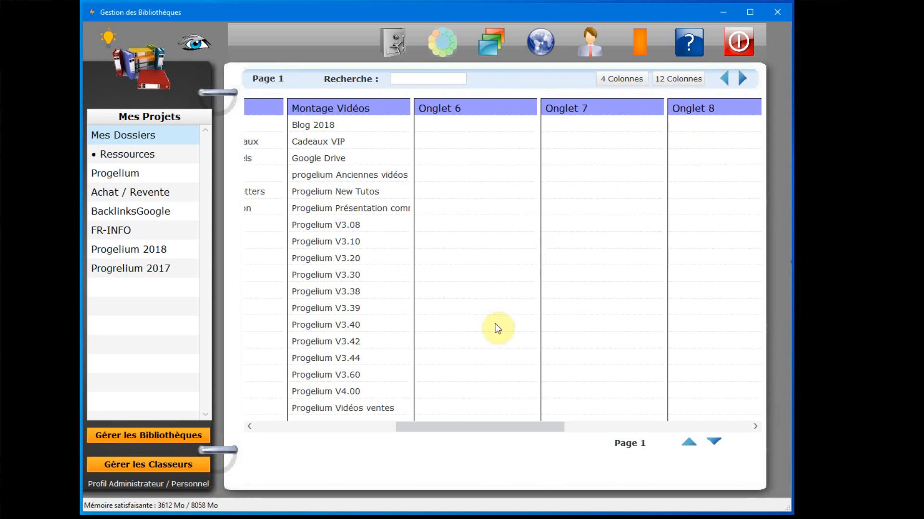
# - Insert an empty cell above Mes Stratégies in the Plans d'actions column
pyautogui.moveTo(463, 426); pyautogui.dragTo(321, 427)
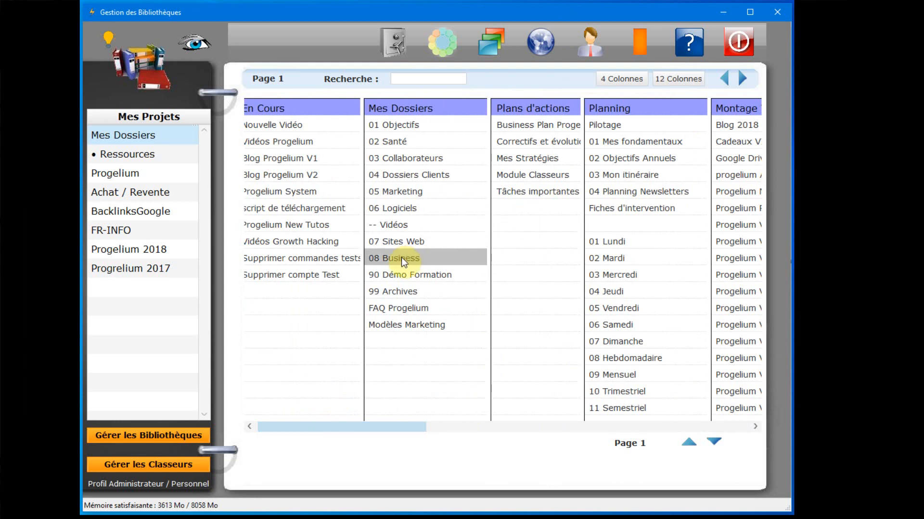
pyautogui.click(519, 158)
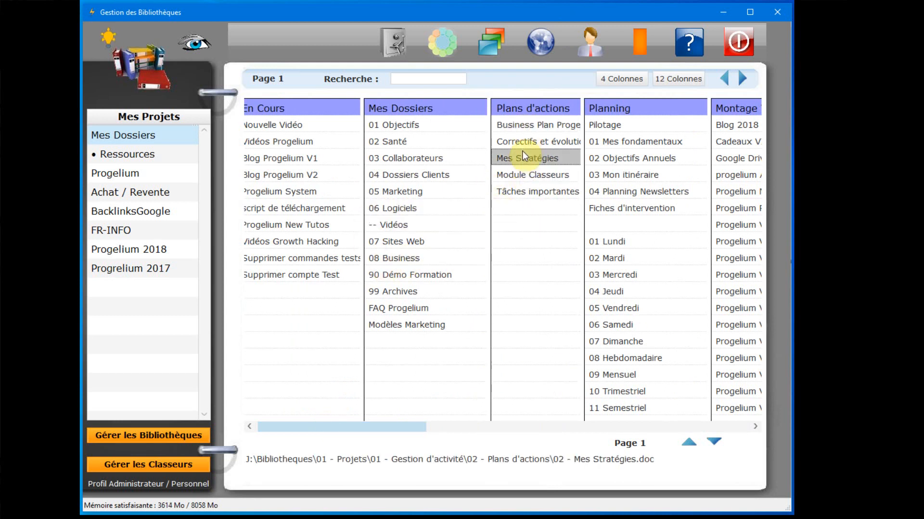
pyautogui.click(518, 143)
pyautogui.click(521, 158)
pyautogui.rightClick(528, 157)
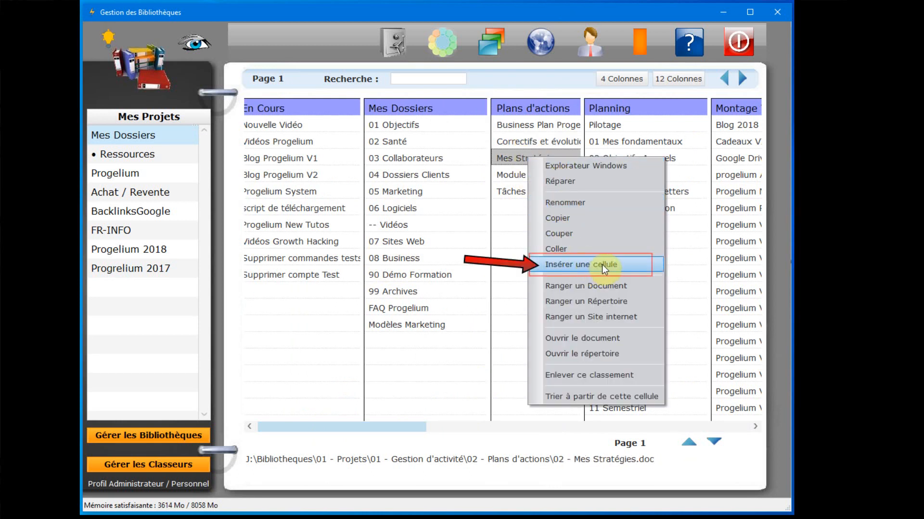
pyautogui.click(624, 266)
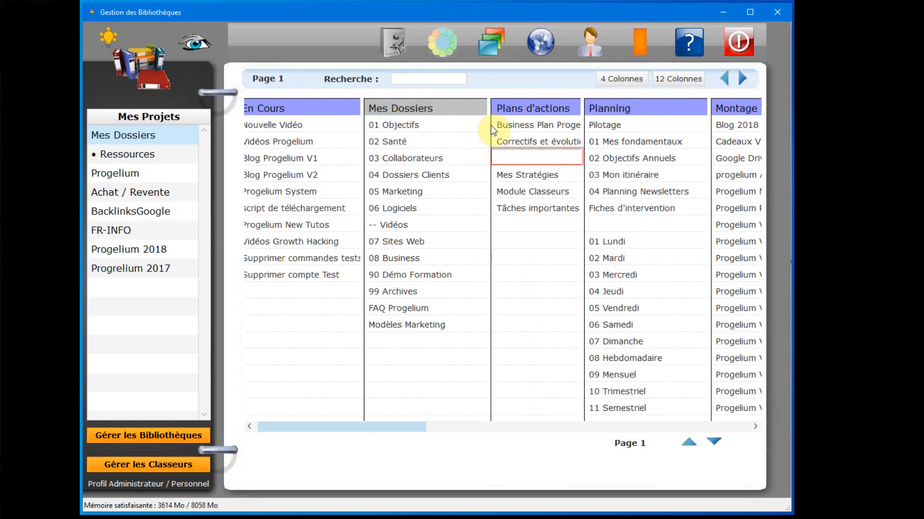
# - Gather the cells of the Plans d'actions column to close the gap above Mes Stratégies
pyautogui.click(500, 159)
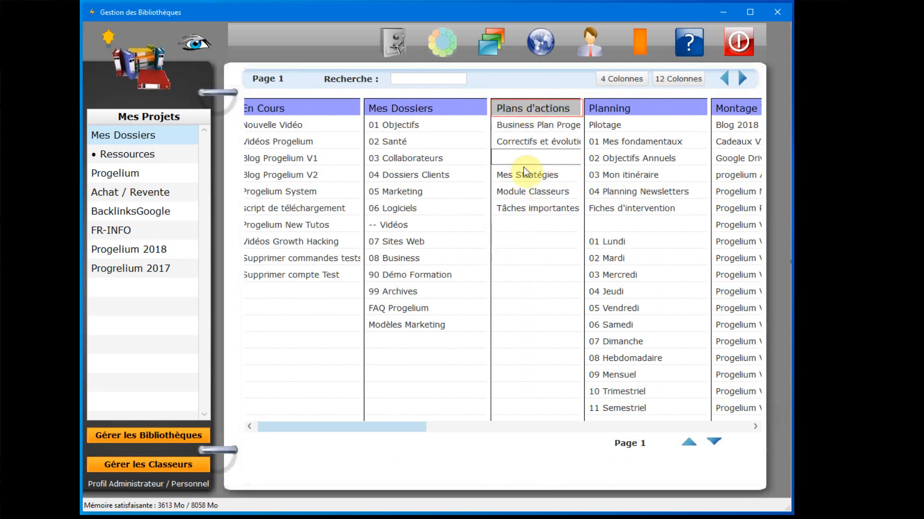
pyautogui.click(544, 102)
pyautogui.rightClick(544, 100)
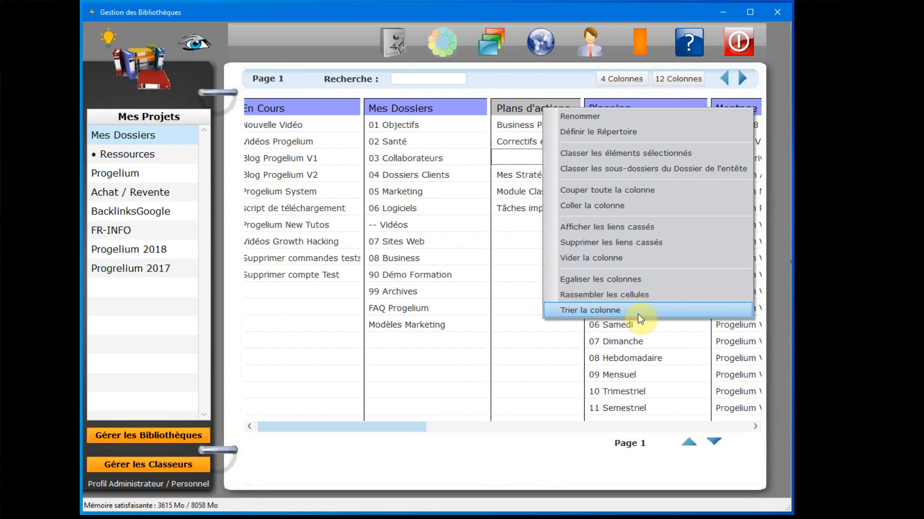
pyautogui.click(662, 299)
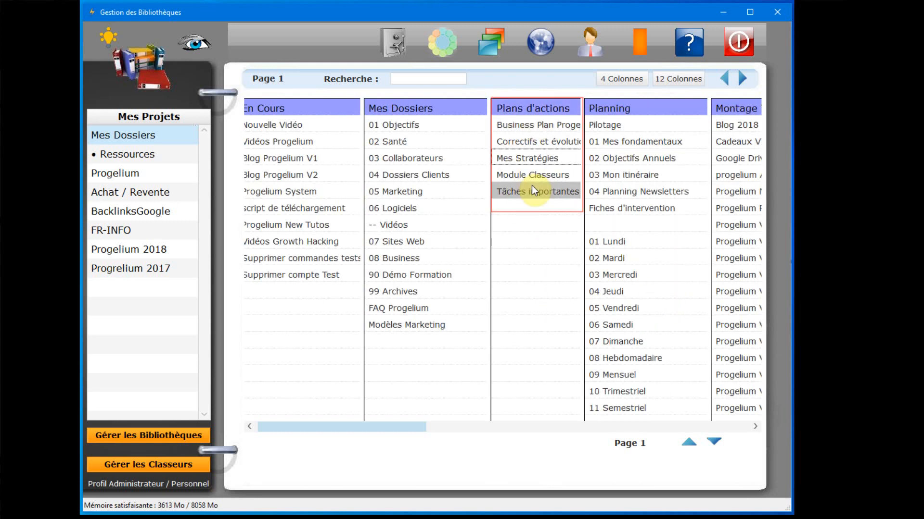
pyautogui.click(532, 186)
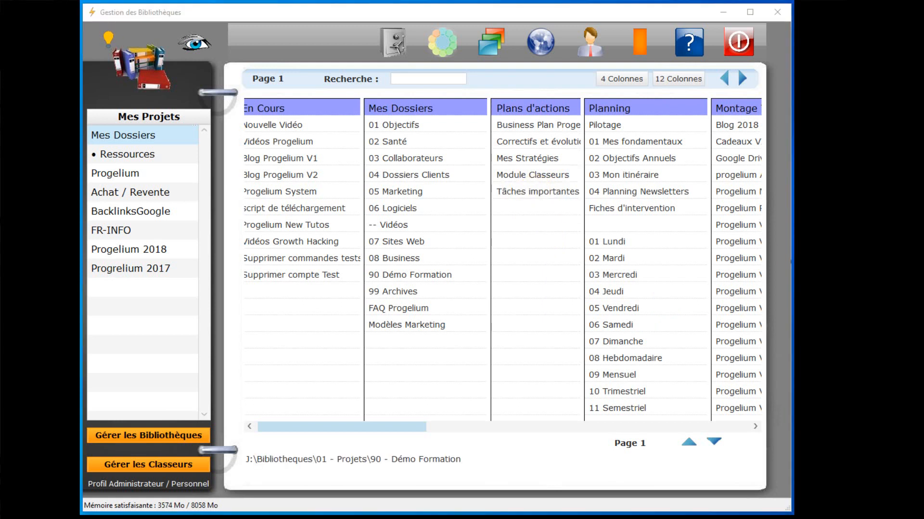
# - Multi-select Supprimer compte Test, Vidéos Growth Hacking and script de téléchargement in En Cours, plus 05 Marketing in Mes Dossiers
pyautogui.click(283, 276)
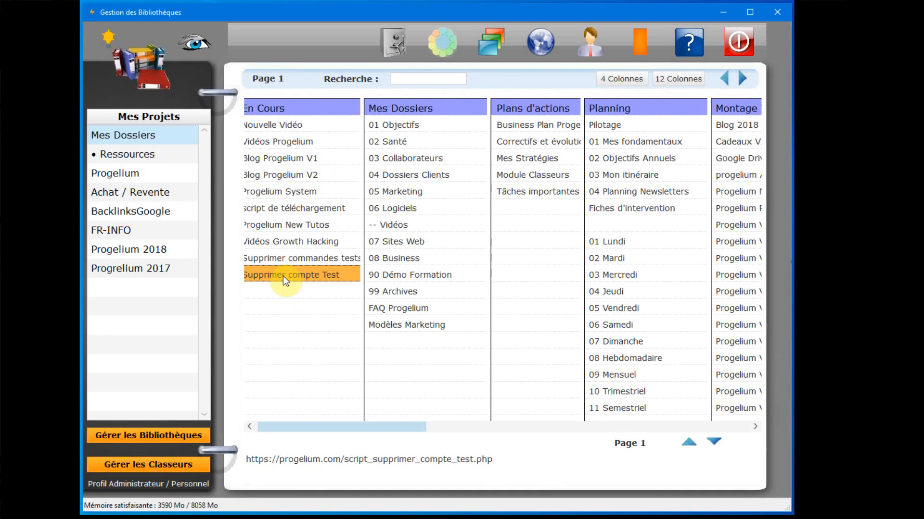
pyautogui.click(289, 243)
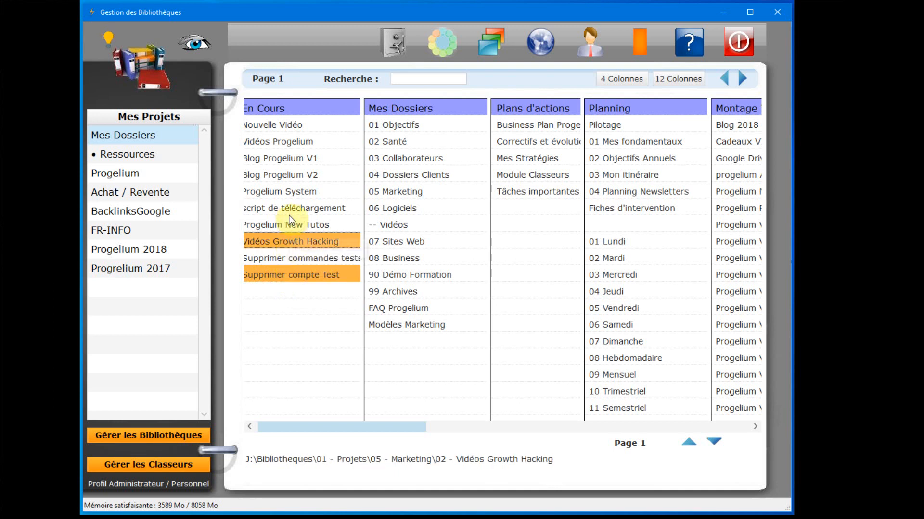
pyautogui.click(285, 207)
pyautogui.click(399, 193)
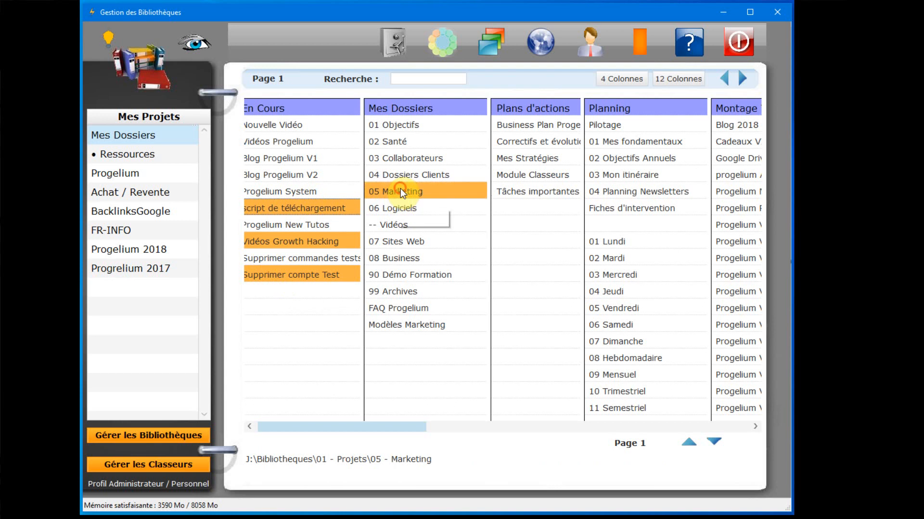
# - Mark 03 Collaborateurs, 90 Démo Formation, FAQ Progelium and Modèles Marketing in the Mes Dossiers column
pyautogui.click(408, 159)
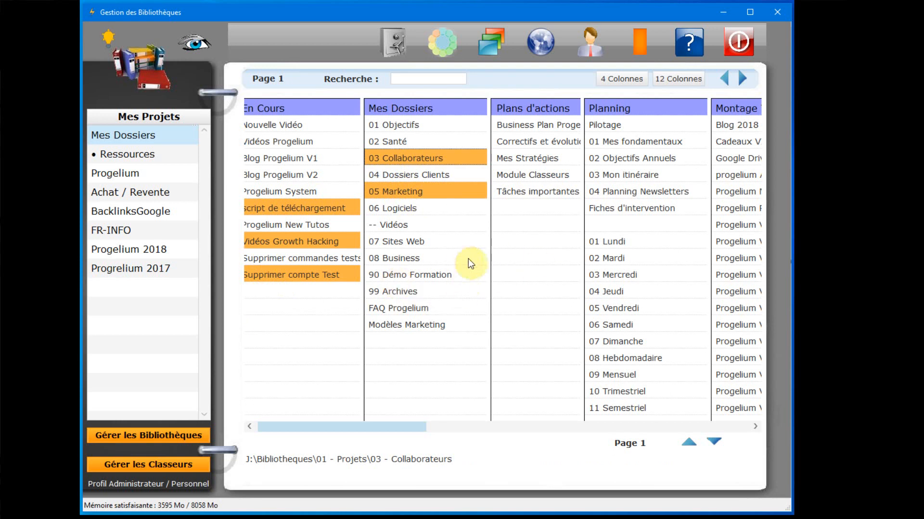
pyautogui.click(432, 274)
pyautogui.click(431, 308)
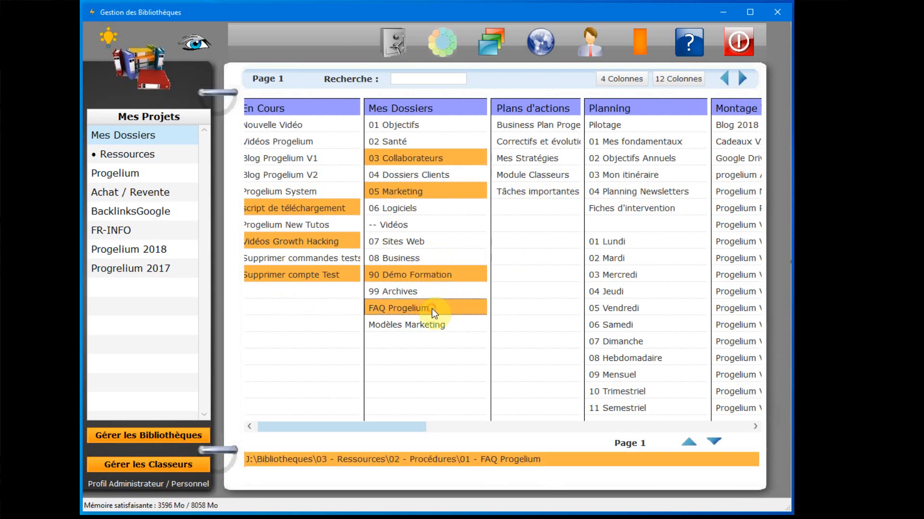
pyautogui.click(452, 329)
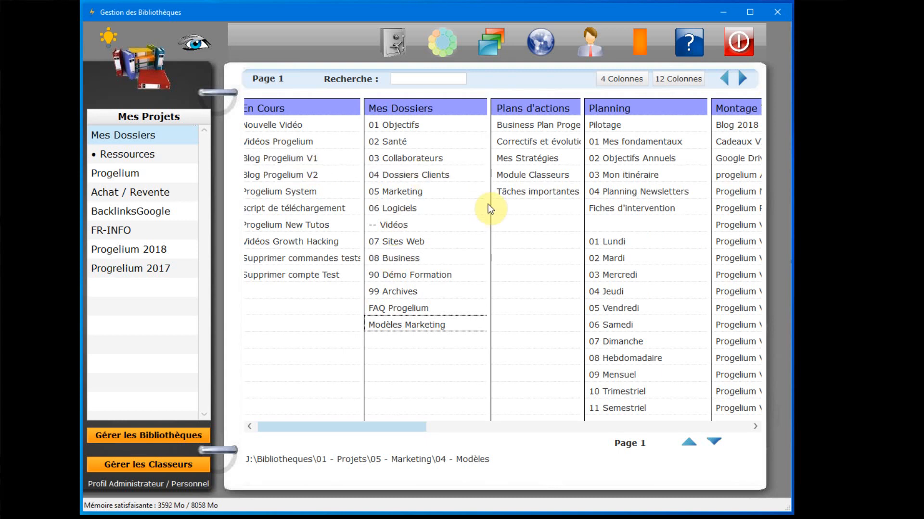
# - Check the folder paths of 06 Logiciels, 04 Dossiers Clients and 03 Collaborateurs in the Mes Dossiers column
pyautogui.click(407, 205)
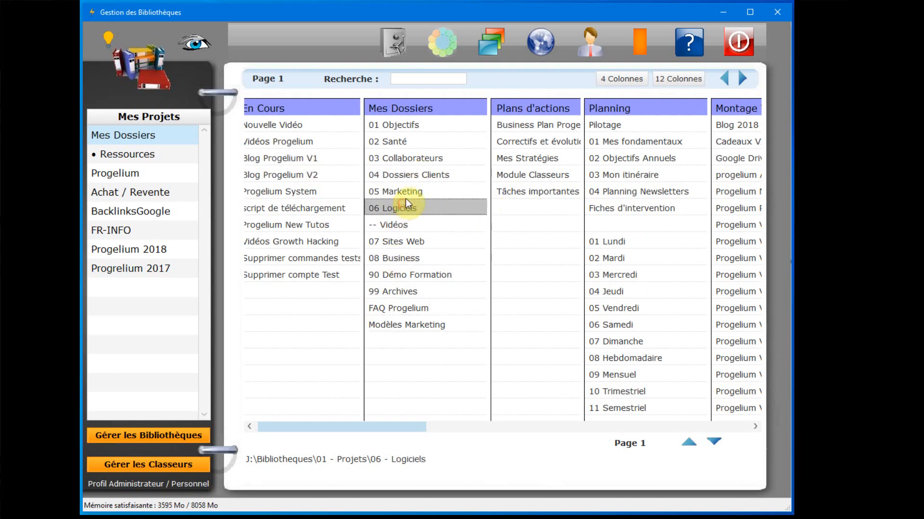
pyautogui.click(409, 174)
pyautogui.click(411, 160)
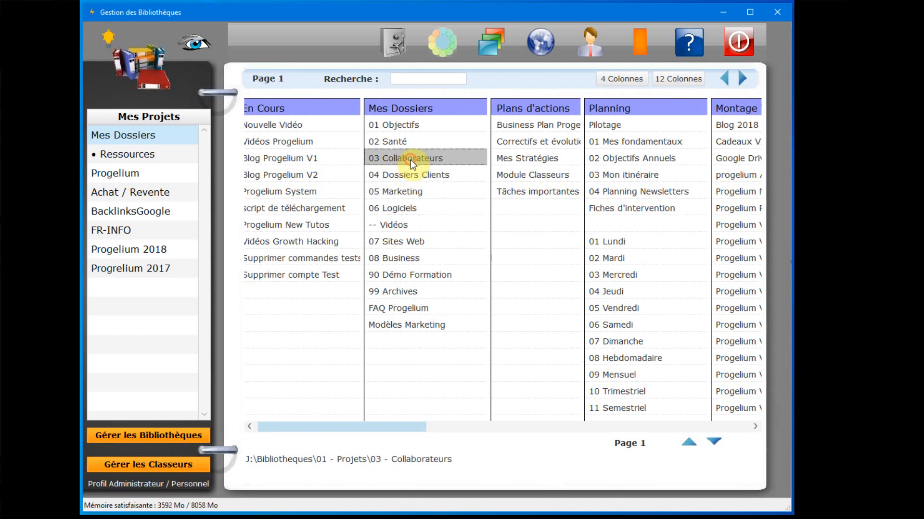
pyautogui.click(401, 207)
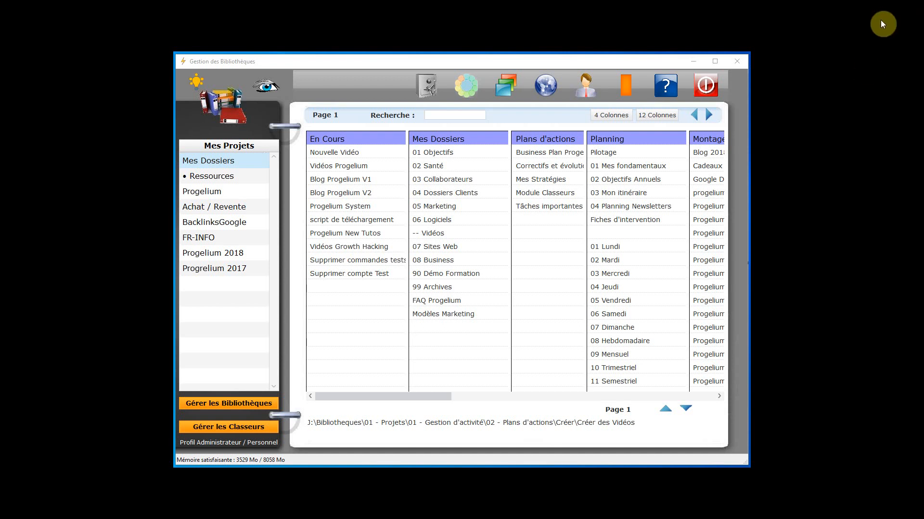
# - Search the library for "strate" and locate the Mes Stratégies result among the columns
pyautogui.click(448, 115)
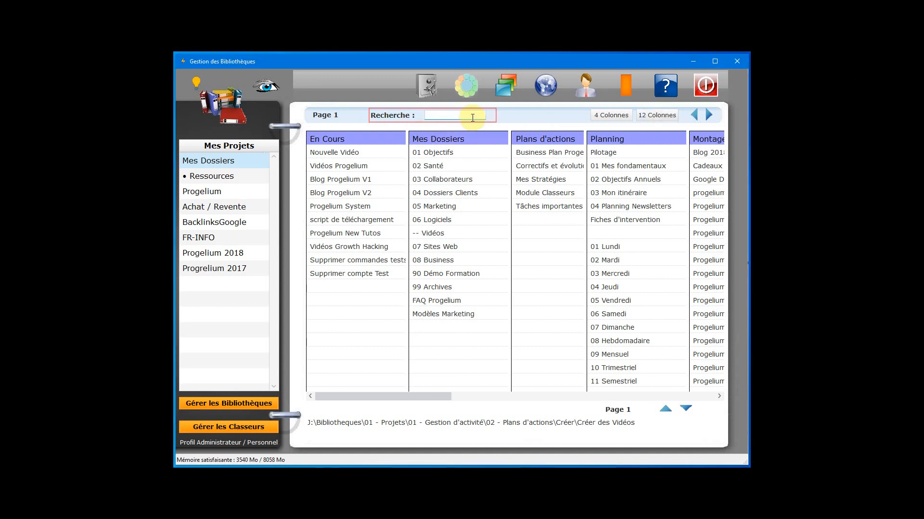
pyautogui.write('strate')
pyautogui.press('Return')
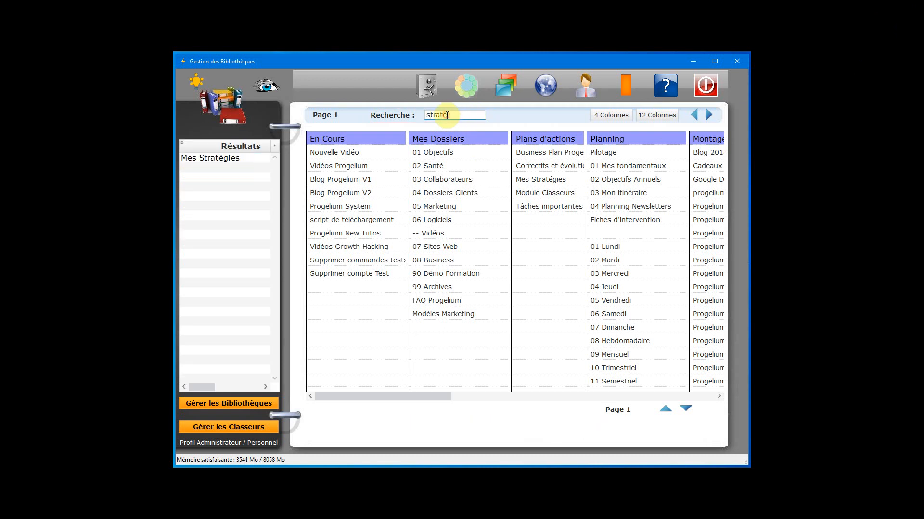
pyautogui.moveTo(447, 116); pyautogui.dragTo(422, 115)
pyautogui.click(453, 116)
pyautogui.moveTo(231, 137)
pyautogui.click(201, 158)
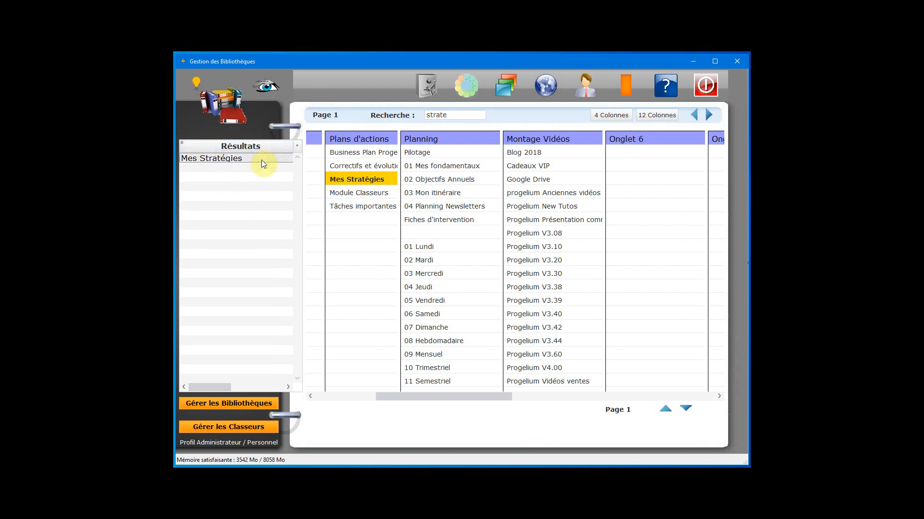
# - Enlarge the search results to read the access paths with a slightly wider Résultats column, and reduce the list again
pyautogui.rightClick(227, 189)
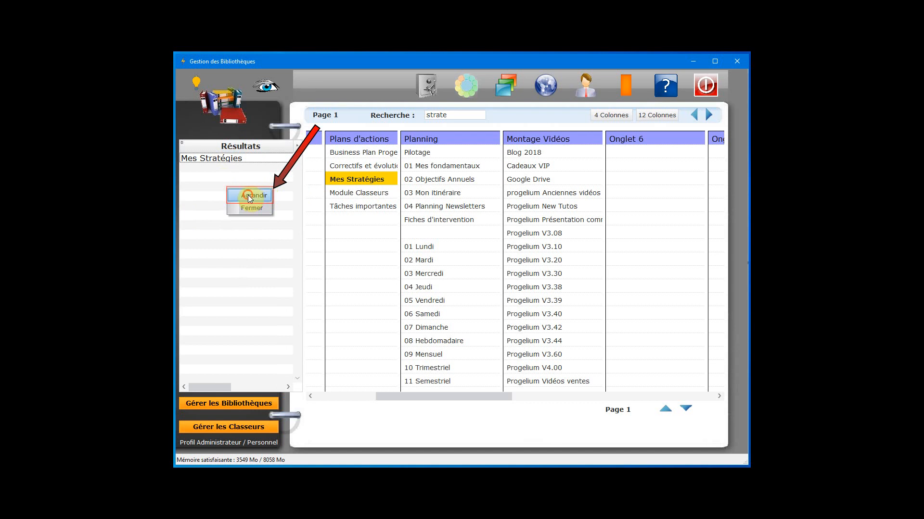
pyautogui.click(248, 196)
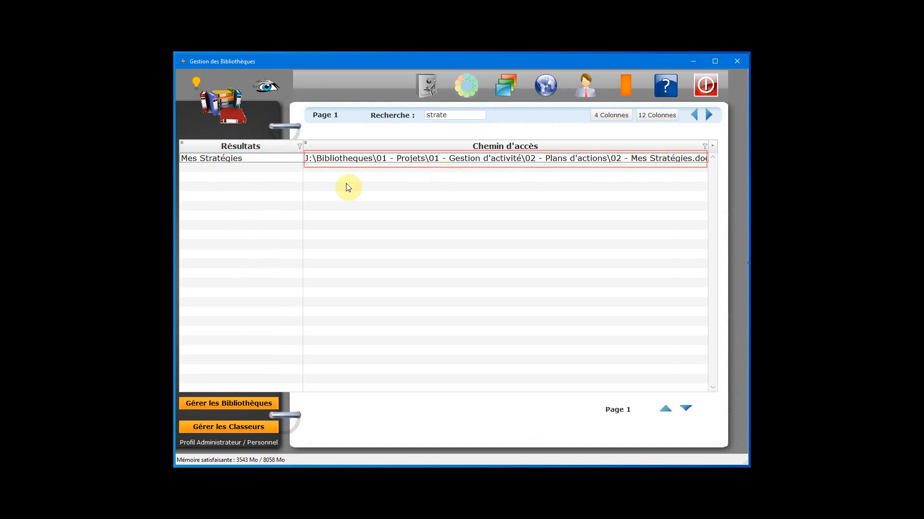
pyautogui.moveTo(303, 186)
pyautogui.mouseDown()
pyautogui.moveTo(382, 188)
pyautogui.moveTo(293, 188)
pyautogui.moveTo(305, 185)
pyautogui.mouseUp()
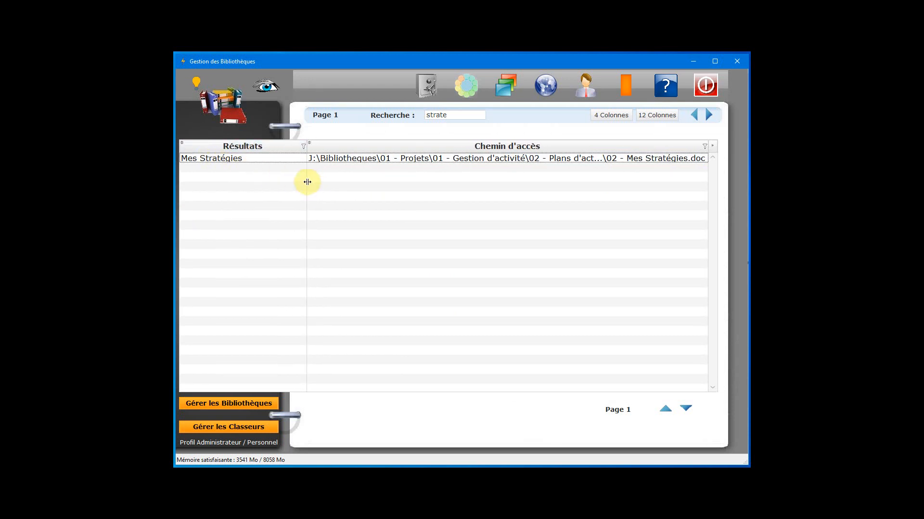
pyautogui.moveTo(307, 182)
pyautogui.mouseDown()
pyautogui.moveTo(400, 182)
pyautogui.moveTo(307, 187)
pyautogui.mouseUp()
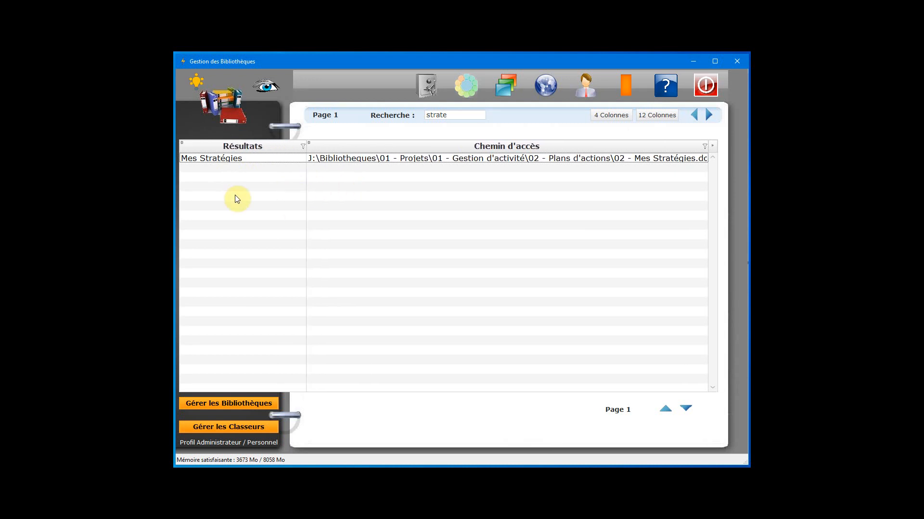
pyautogui.rightClick(255, 191)
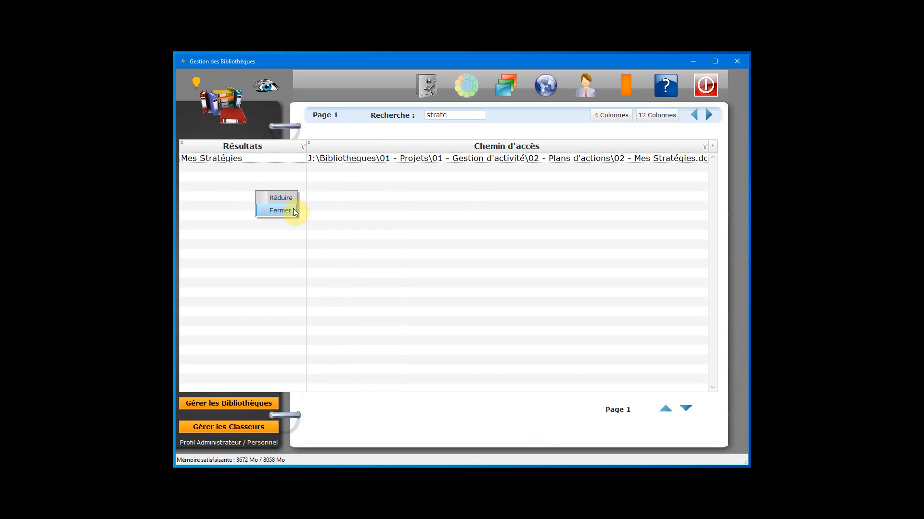
pyautogui.click(445, 114)
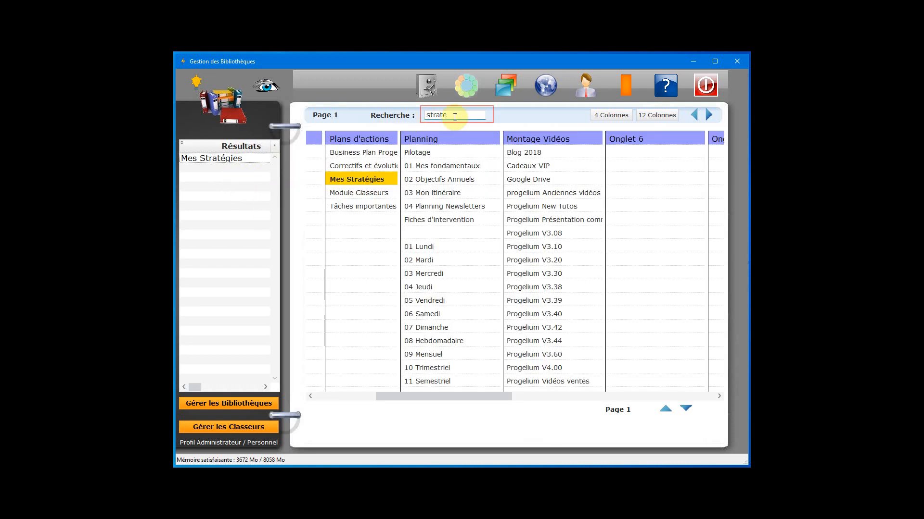
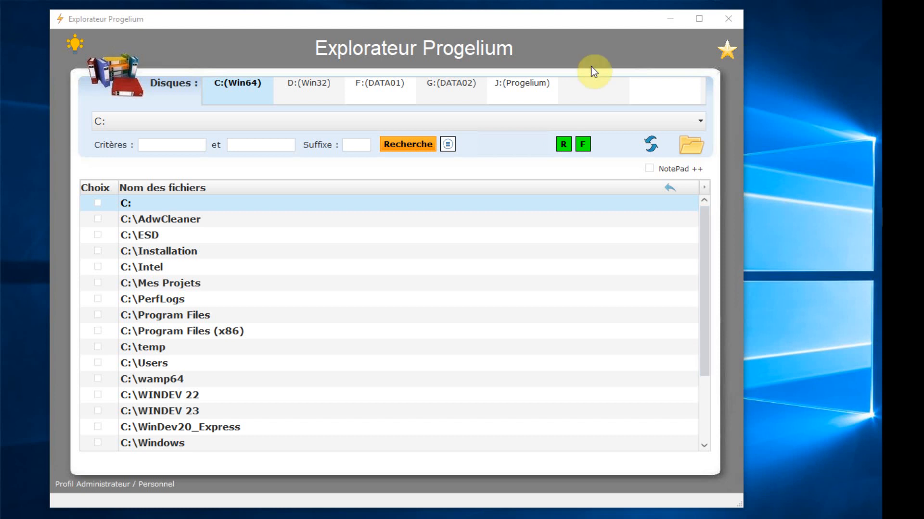
# - Close the Explorateur Progelium, reopen it from Gestion des Bibliothèques, and return to the library
pyautogui.click(727, 19)
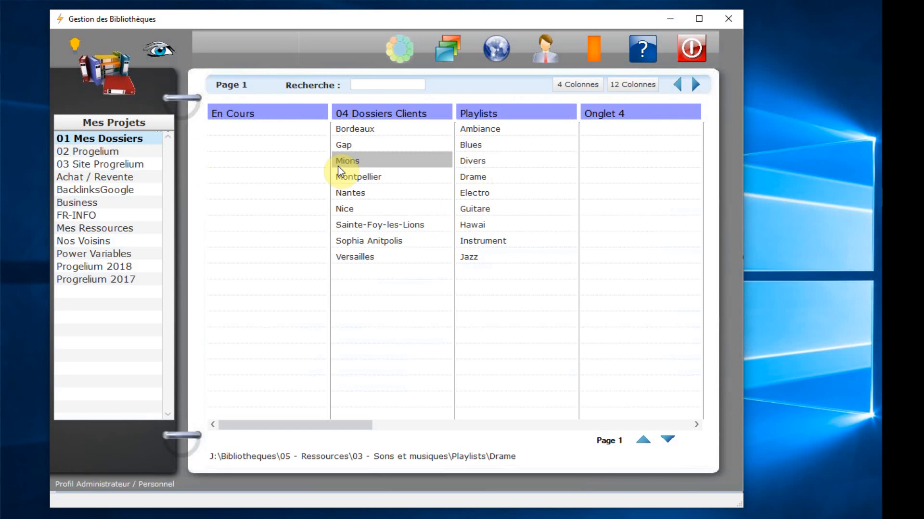
pyautogui.click(159, 55)
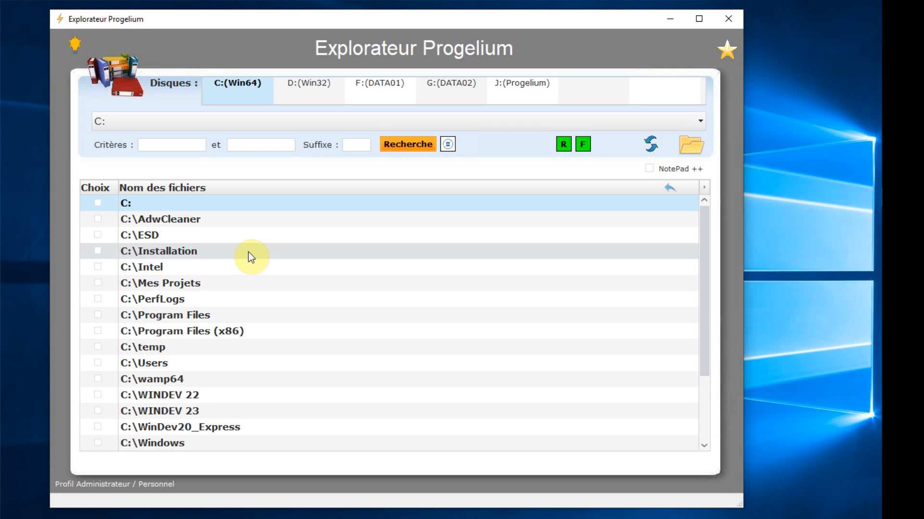
pyautogui.click(727, 21)
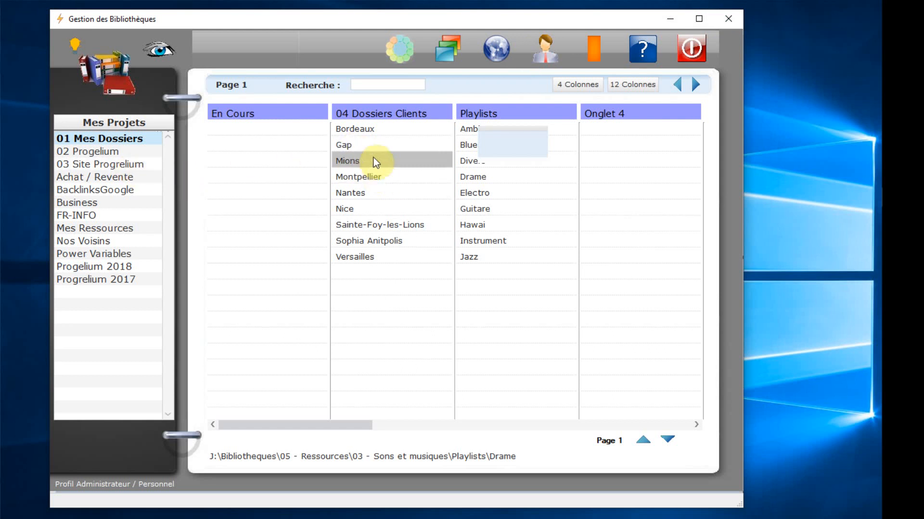
# - Open the name of the Gap entry in the 04 Dossiers Clients column for editing
pyautogui.rightClick(361, 146)
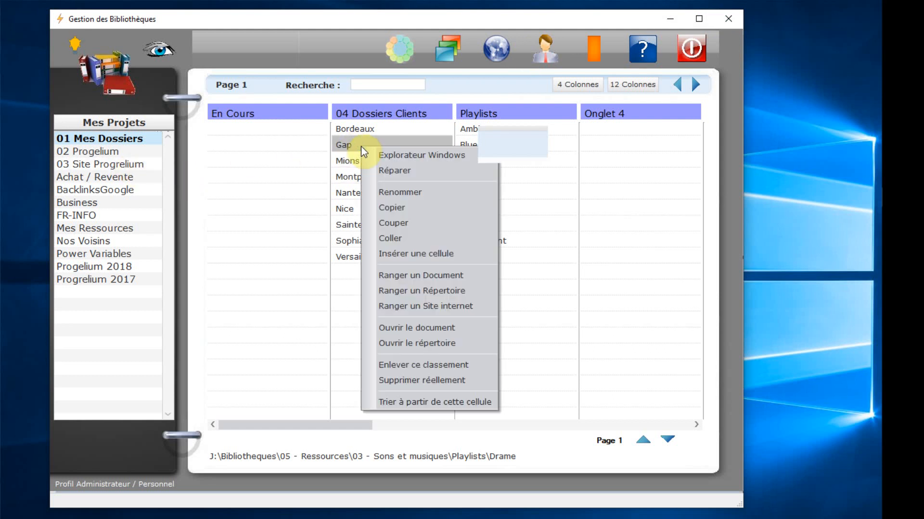
pyautogui.click(413, 195)
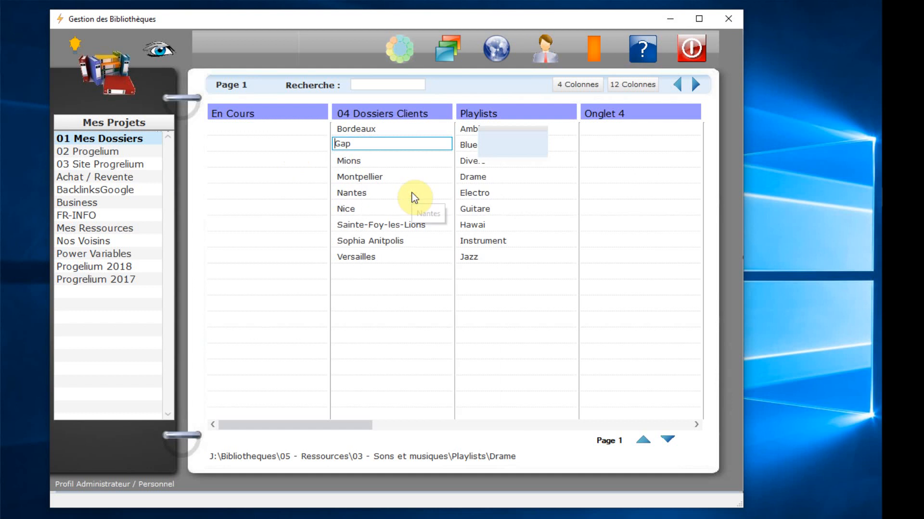
pyautogui.click(354, 160)
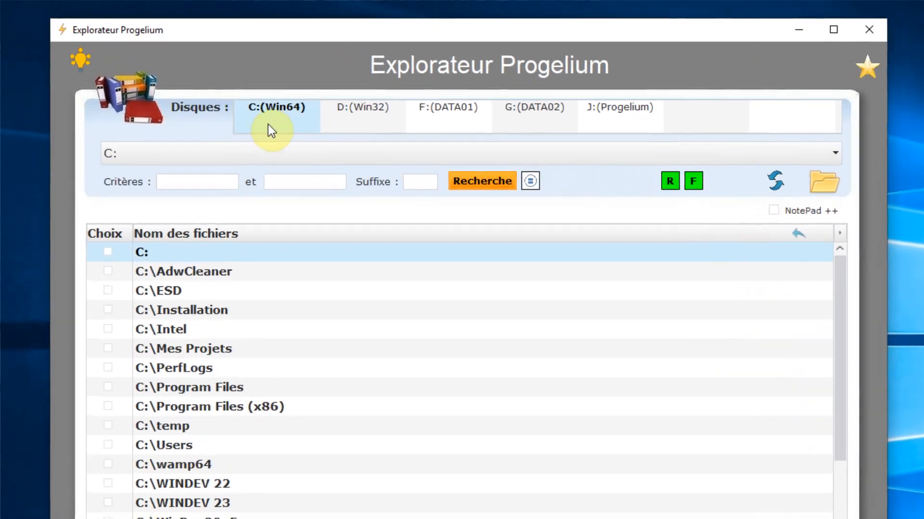
# - Consult the anomaly log of disk C:(Win64) in the Explorateur Progelium
pyautogui.click(233, 94)
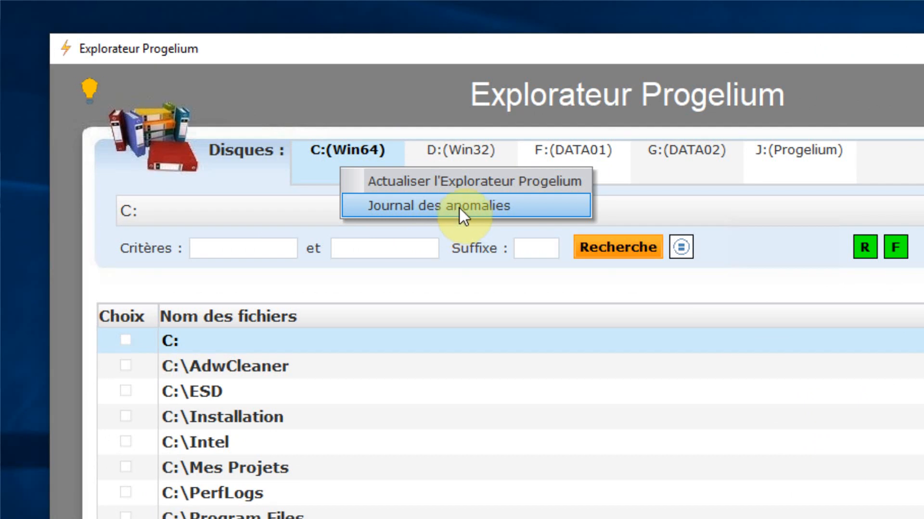
pyautogui.click(512, 209)
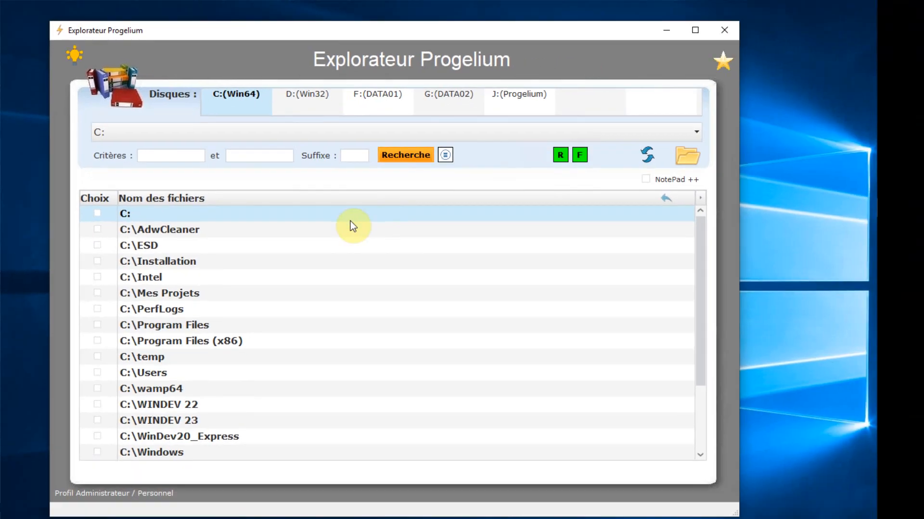
# - Update the Explorateur Progelium for disk C:(Win64) and agree to generate the disk's référentiel
pyautogui.rightClick(238, 99)
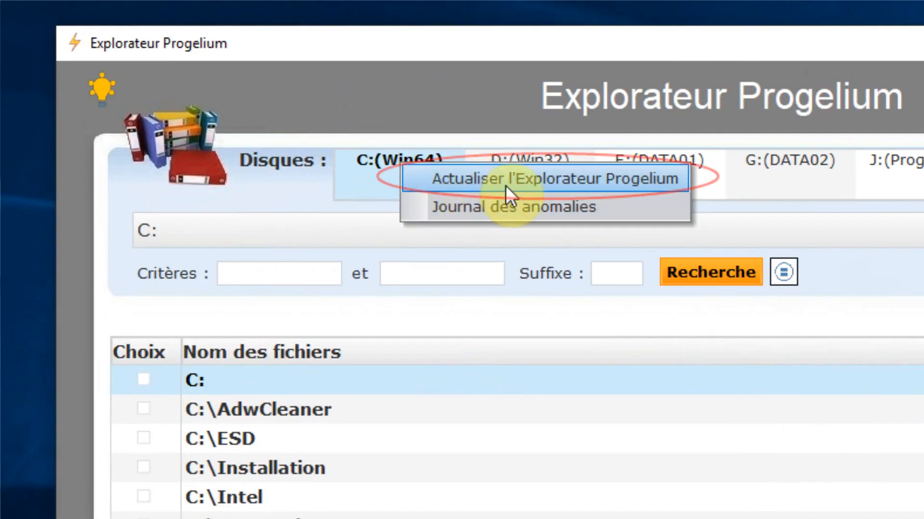
pyautogui.click(649, 178)
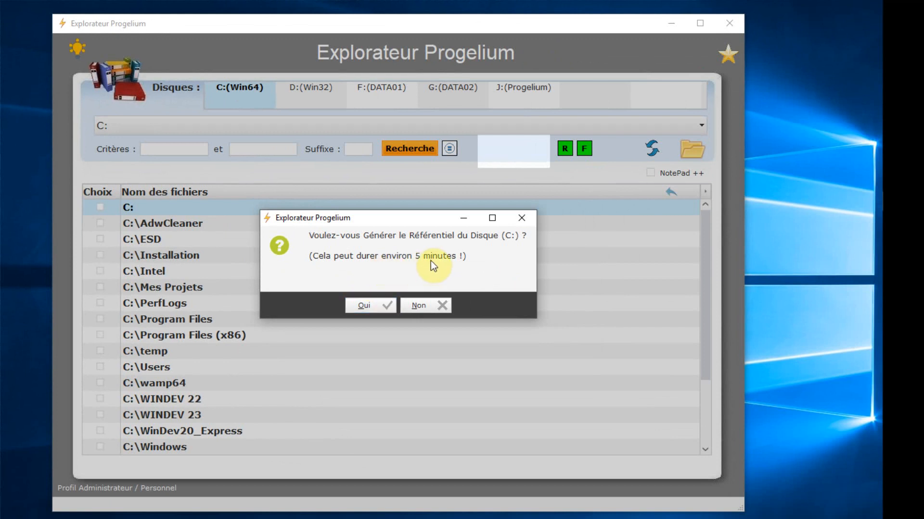
pyautogui.click(371, 307)
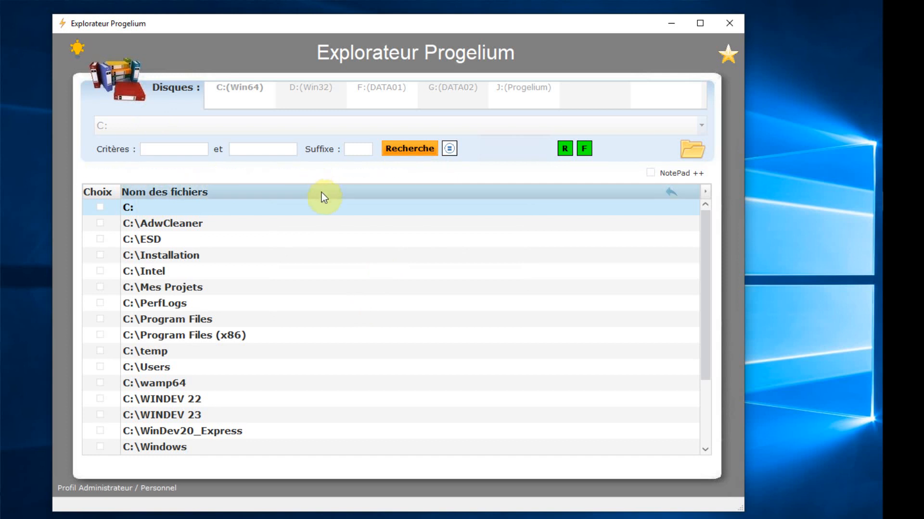
# - Request a stop of the référentiel generation for disk C:, and decline it so the generation continues
pyautogui.click(824, 136)
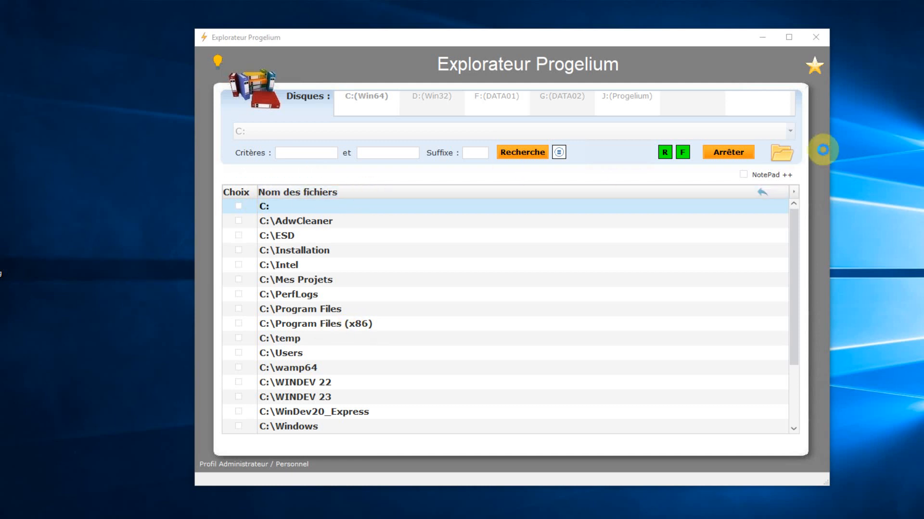
pyautogui.click(728, 152)
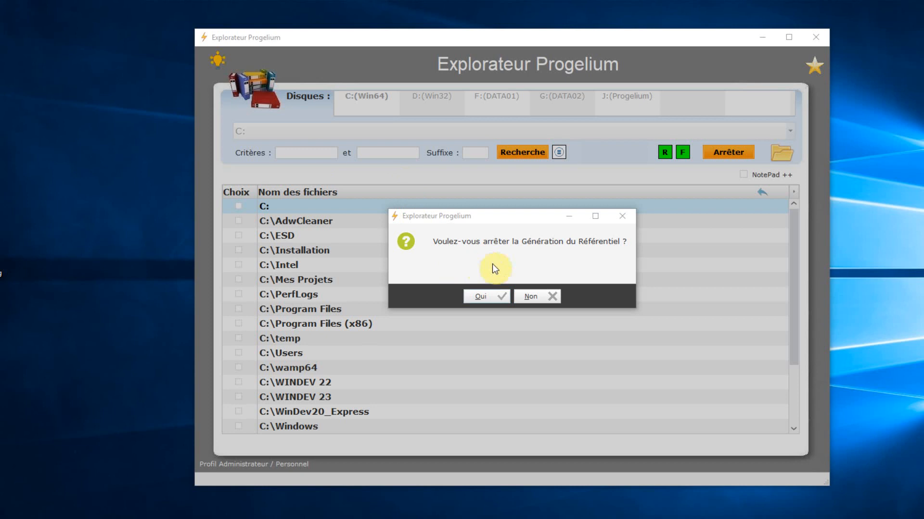
pyautogui.click(535, 295)
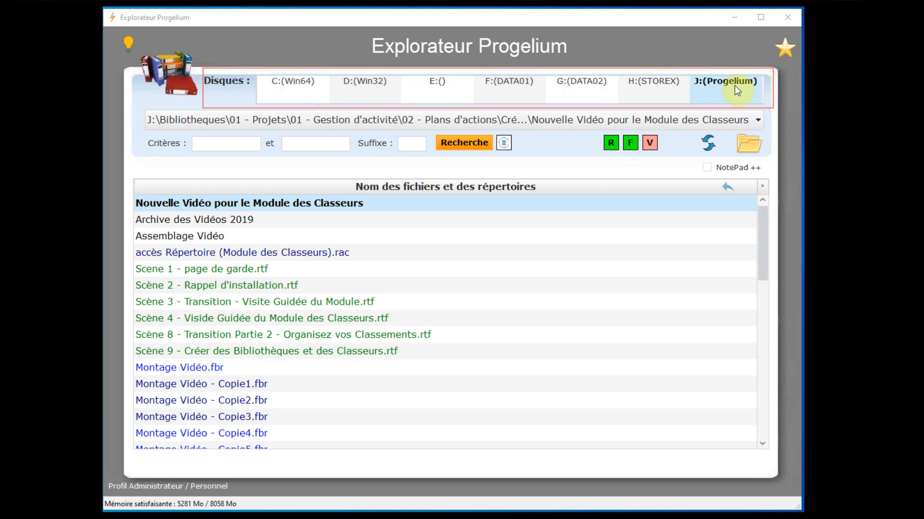
# - Browse the folders at the root of disk C:(Win64) and return to disk J:(Progelium)
pyautogui.click(286, 91)
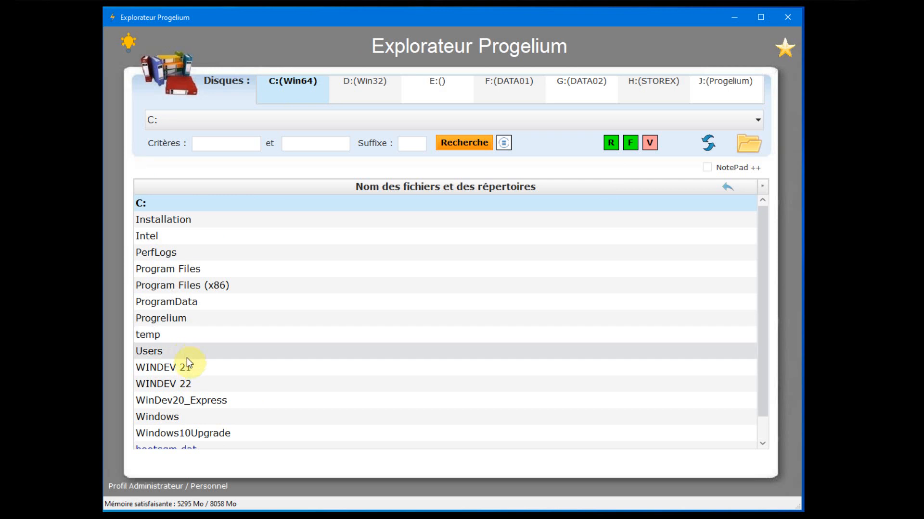
pyautogui.scroll(-1, 189, 377)
pyautogui.scroll(1, 201, 274)
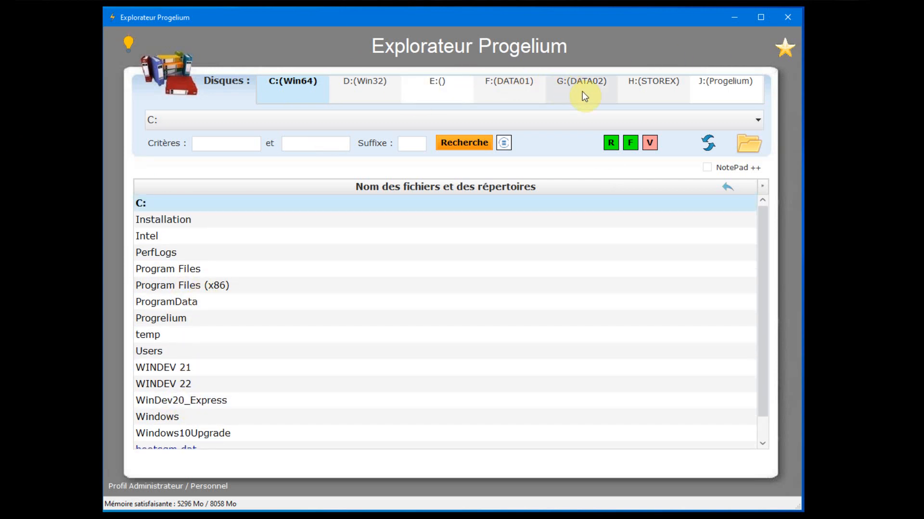
pyautogui.click(720, 89)
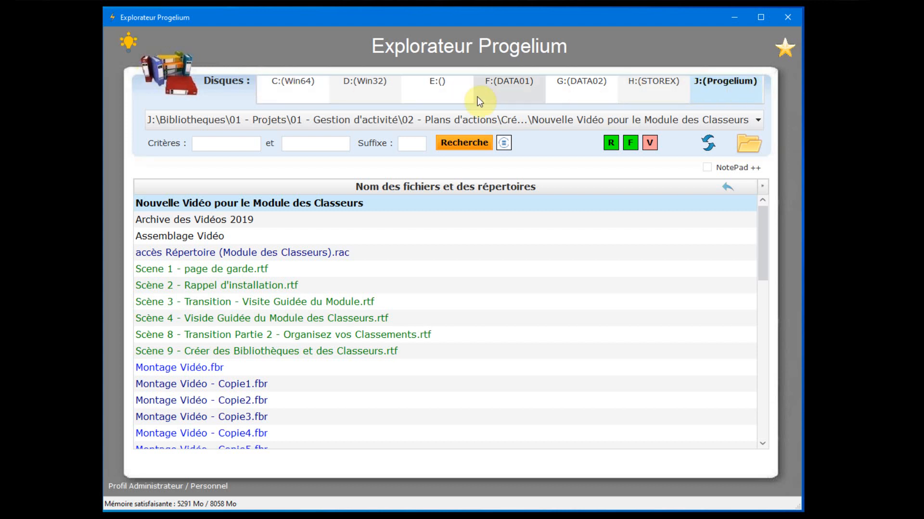
pyautogui.rightClick(709, 95)
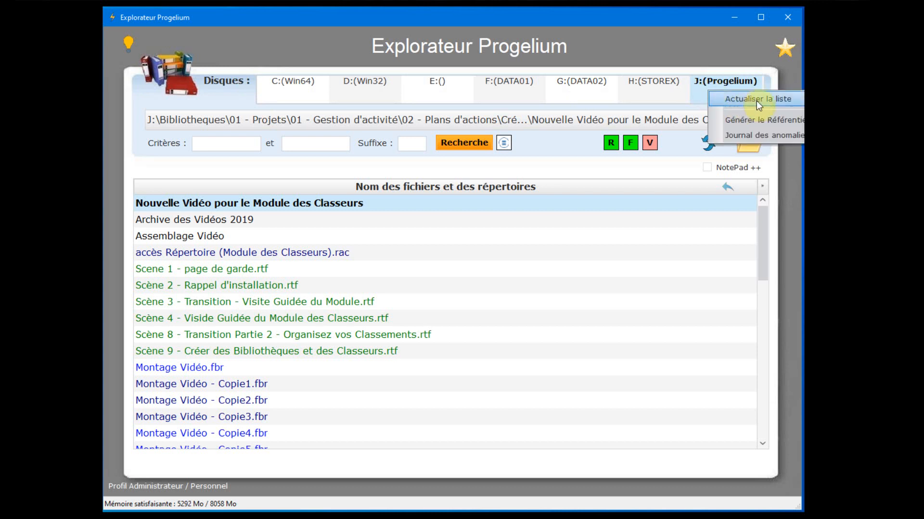
pyautogui.rightClick(550, 91)
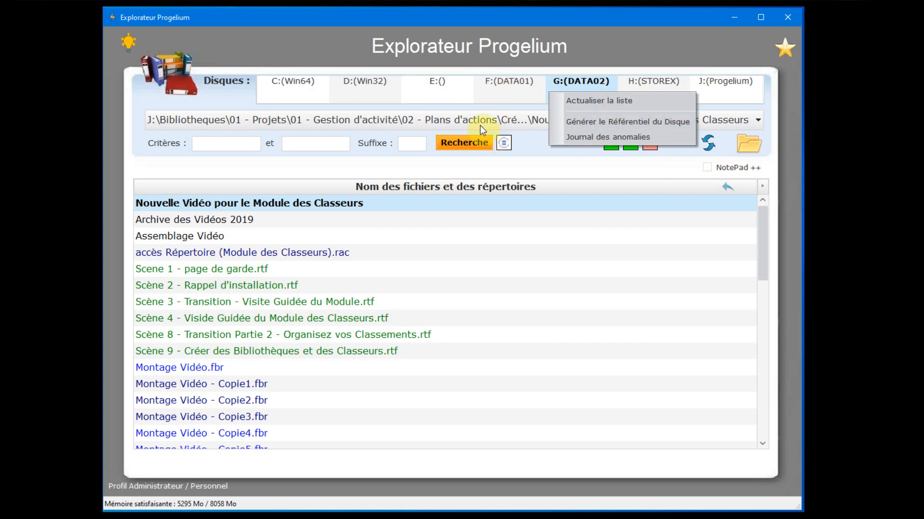
pyautogui.click(352, 42)
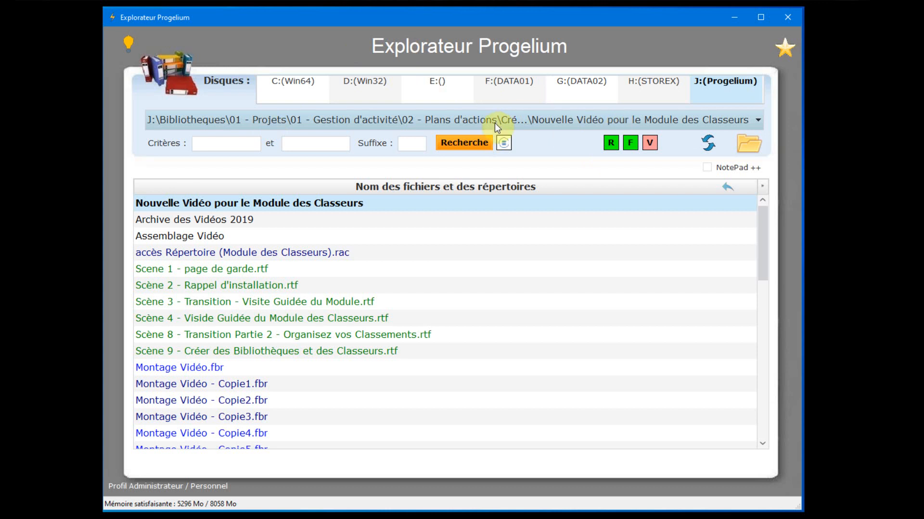
# - Go to the root of disk J: through the path list, and choose its Backups folder with the directory picker
pyautogui.click(756, 120)
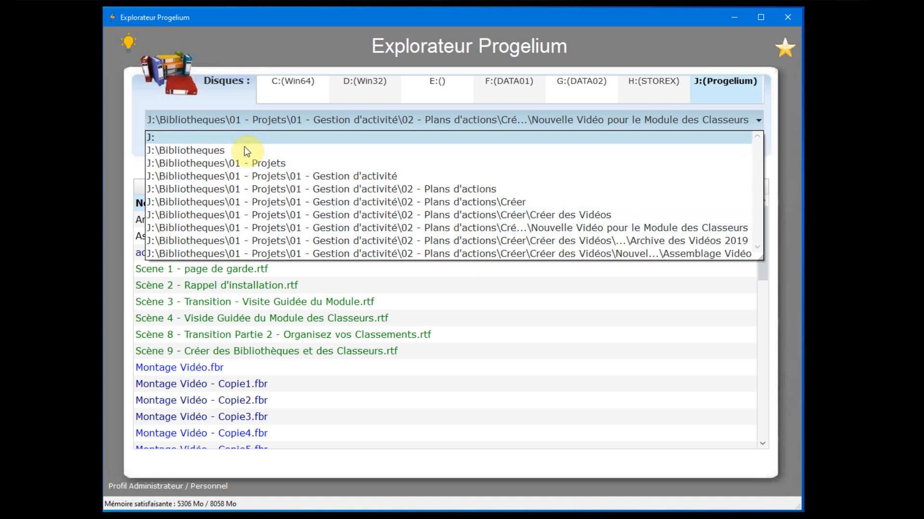
pyautogui.click(232, 138)
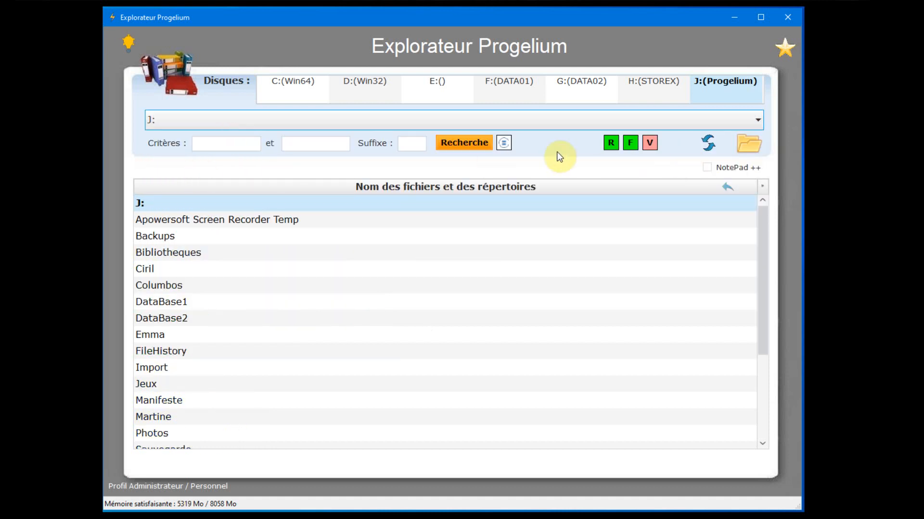
pyautogui.click(750, 147)
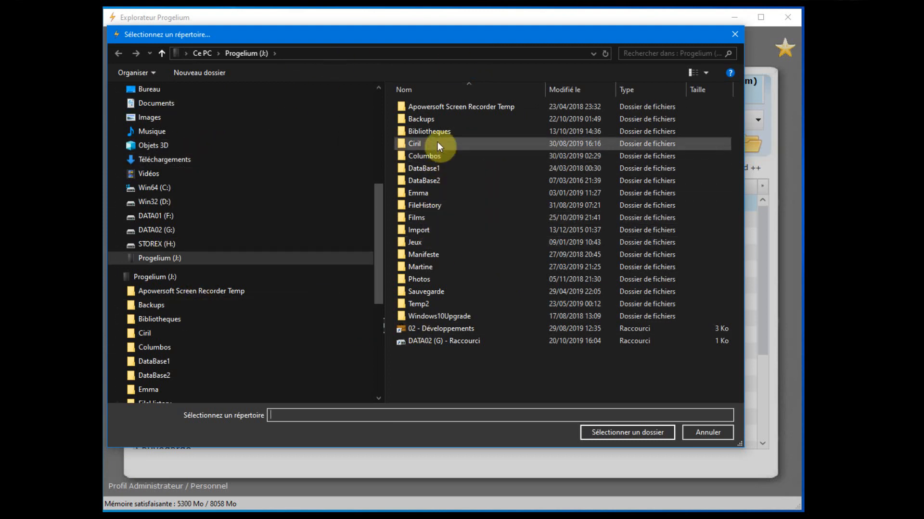
pyautogui.doubleClick(419, 119)
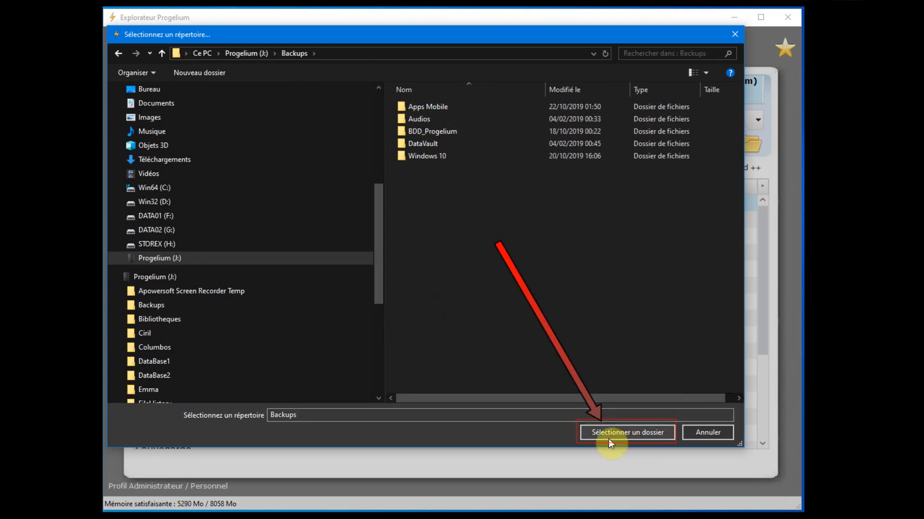
pyautogui.click(634, 431)
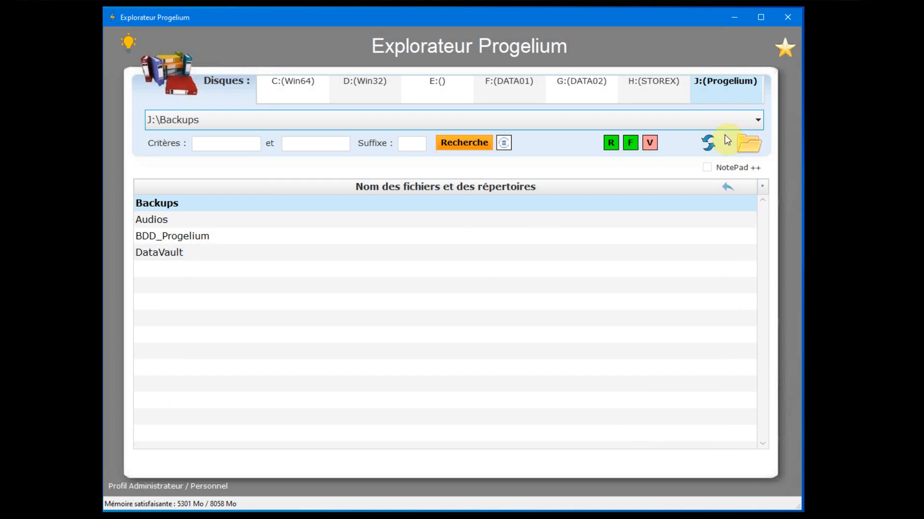
# - Return to the root of disk J: and open the folder Bibliotheques\03 - Administratif
pyautogui.click(729, 189)
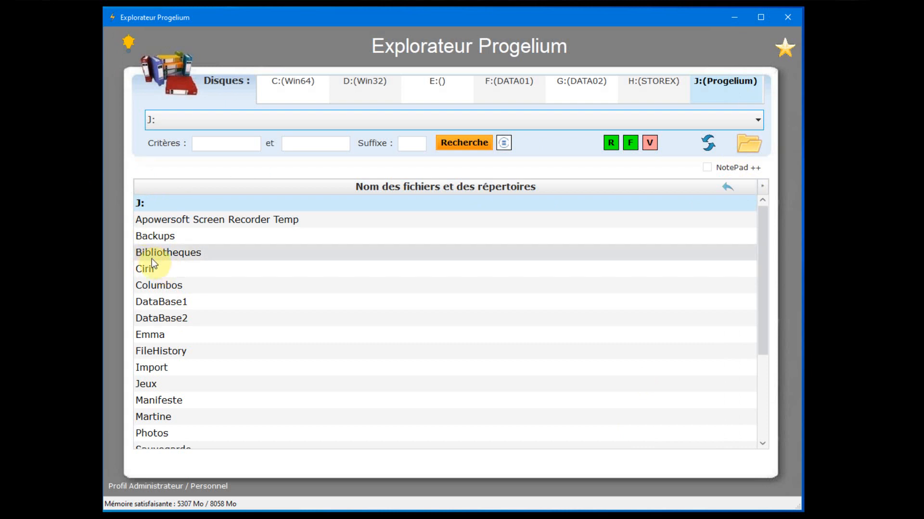
pyautogui.doubleClick(184, 255)
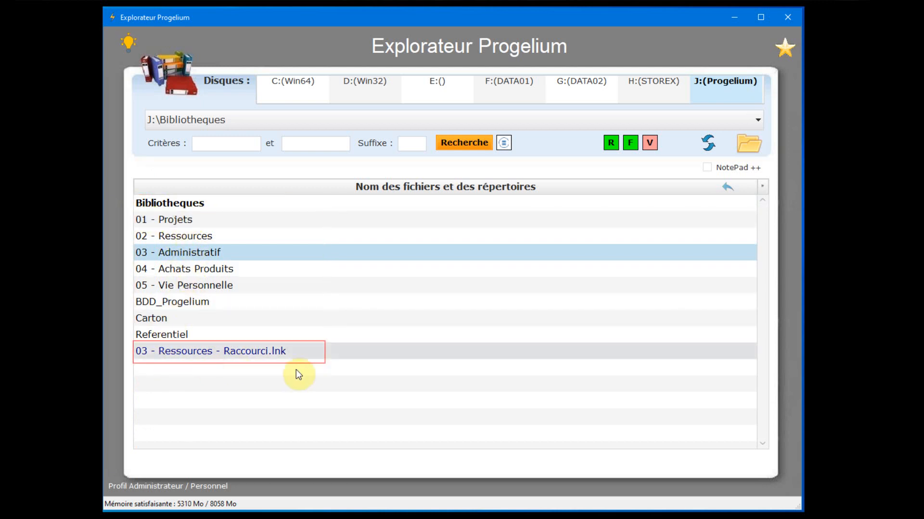
pyautogui.doubleClick(185, 255)
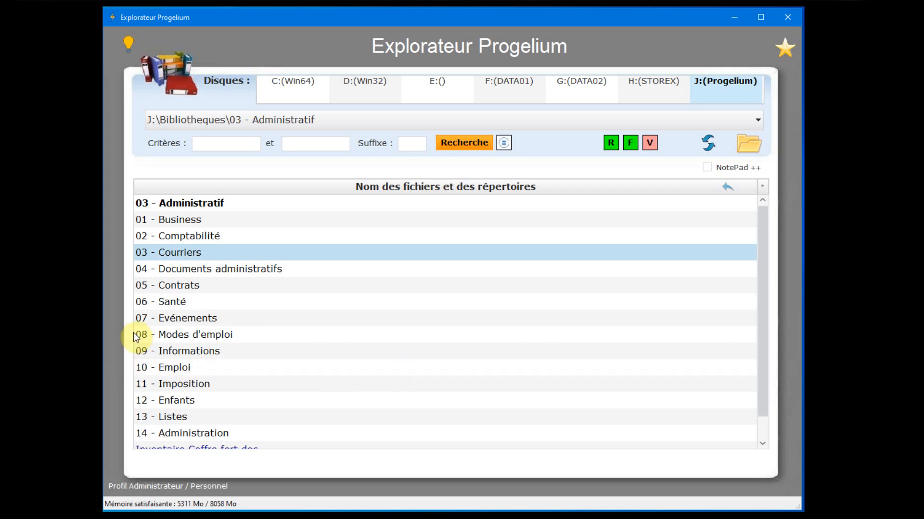
# - Hide the subfolders of 03 - Administratif to list only its files, and show the subfolders again
pyautogui.click(612, 147)
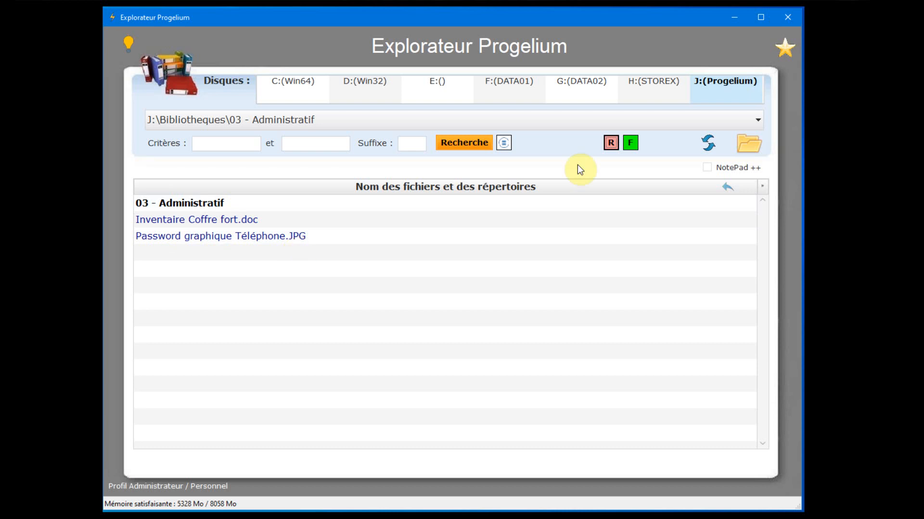
pyautogui.click(609, 143)
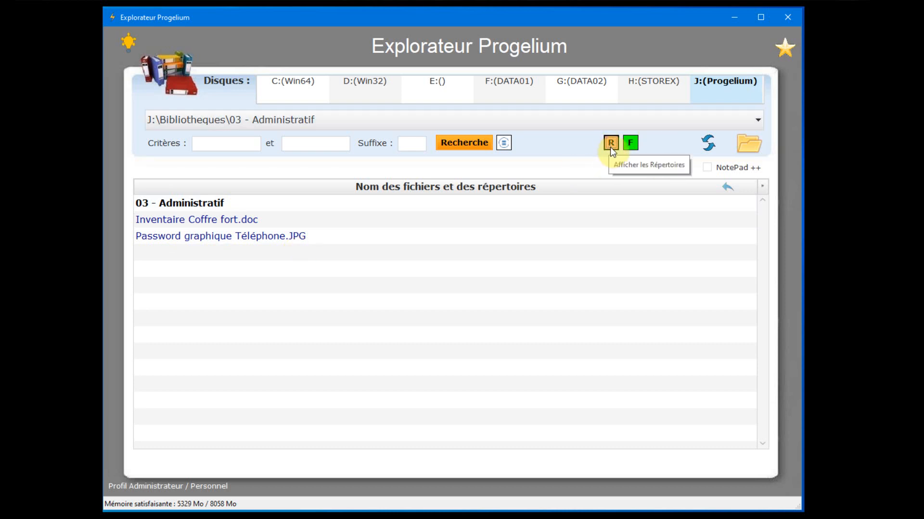
pyautogui.click(611, 144)
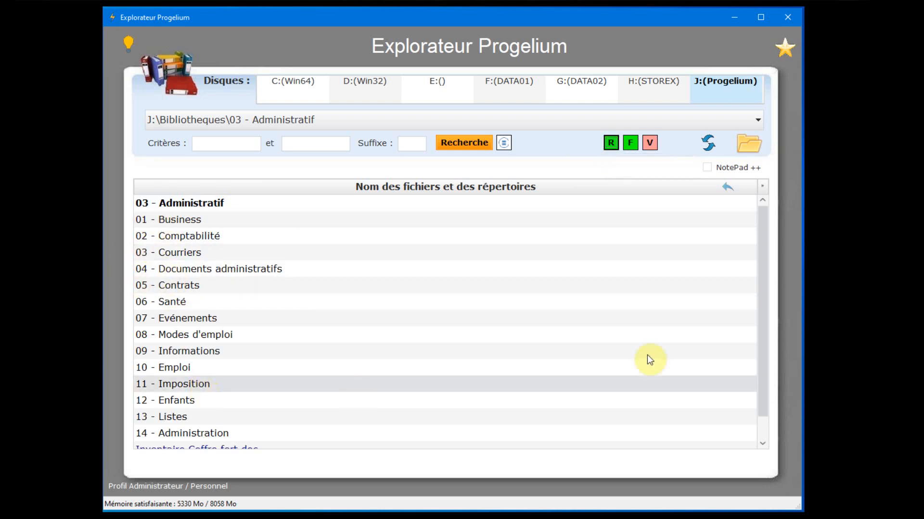
# - Hide the files of 03 - Administratif to list only its subfolders, and show the files again
pyautogui.click(632, 146)
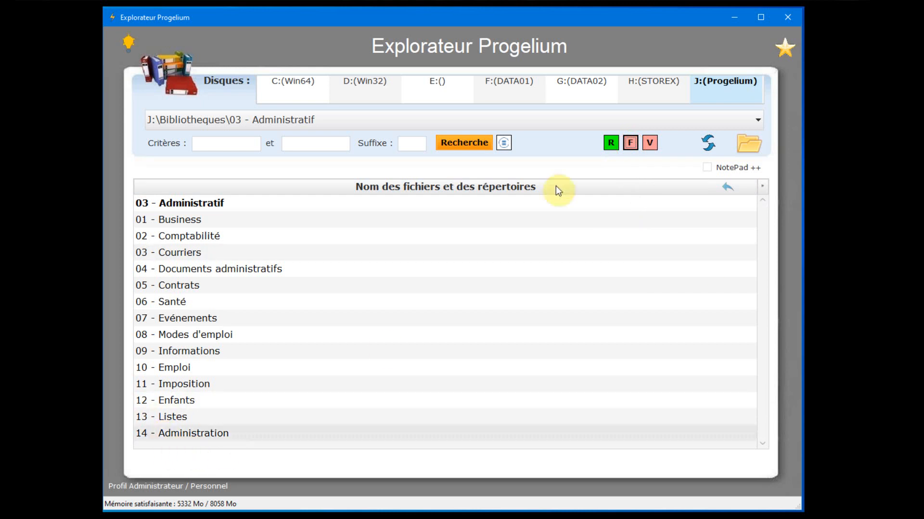
pyautogui.click(630, 143)
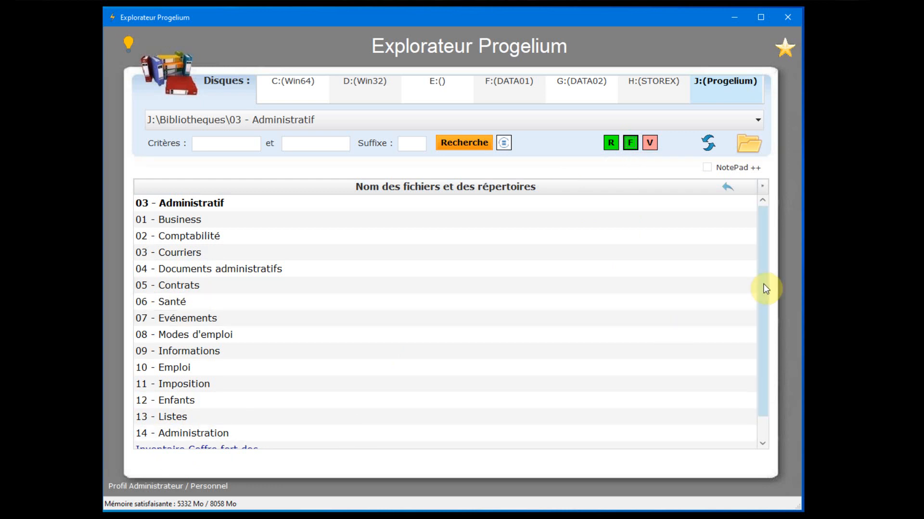
pyautogui.moveTo(766, 286); pyautogui.dragTo(764, 331)
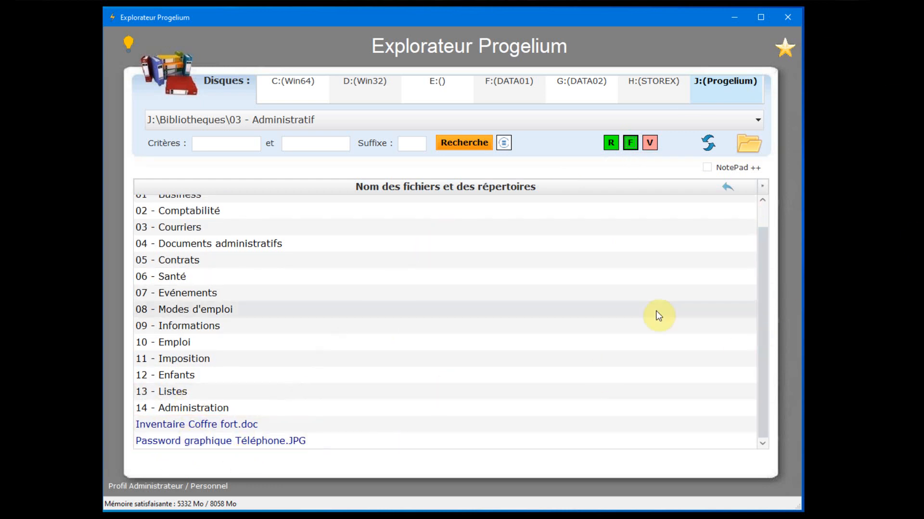
# - Display the items of 03 - Administratif with their full paths, and switch back to names only
pyautogui.click(650, 143)
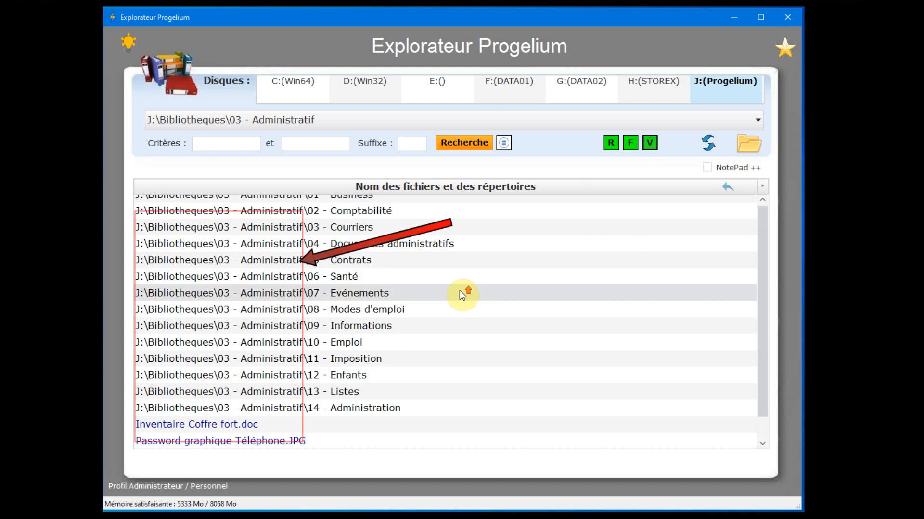
pyautogui.scroll(1, 460, 290)
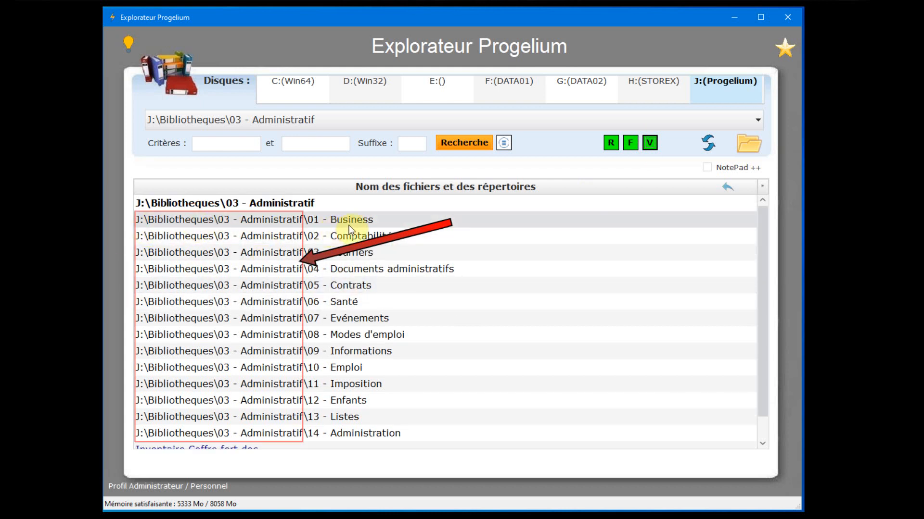
pyautogui.click(239, 223)
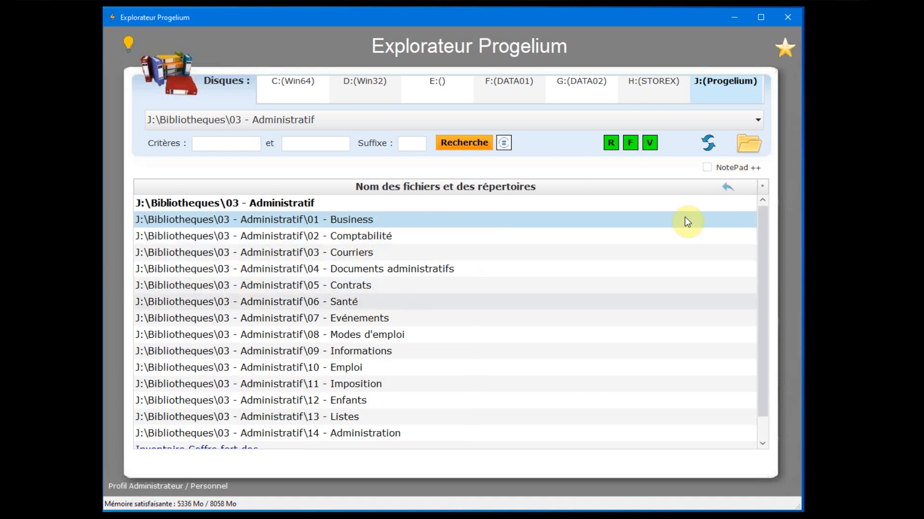
pyautogui.click(650, 142)
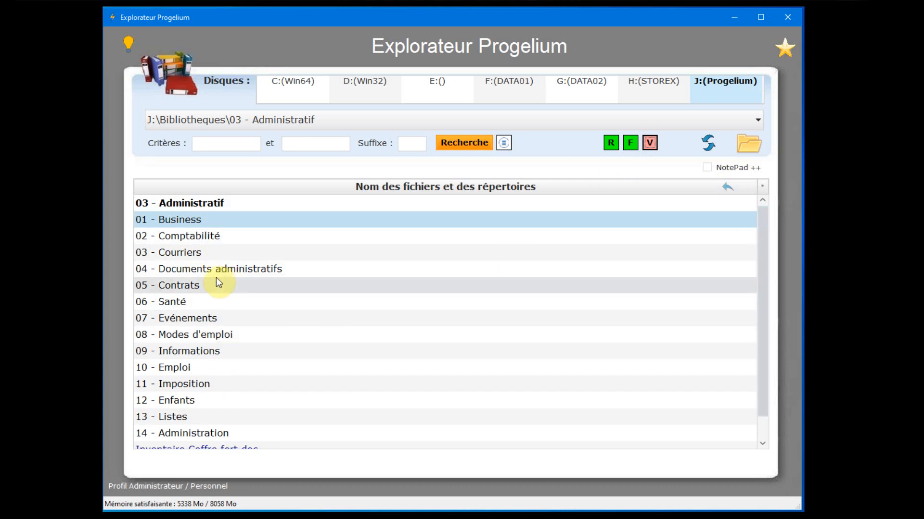
pyautogui.click(650, 143)
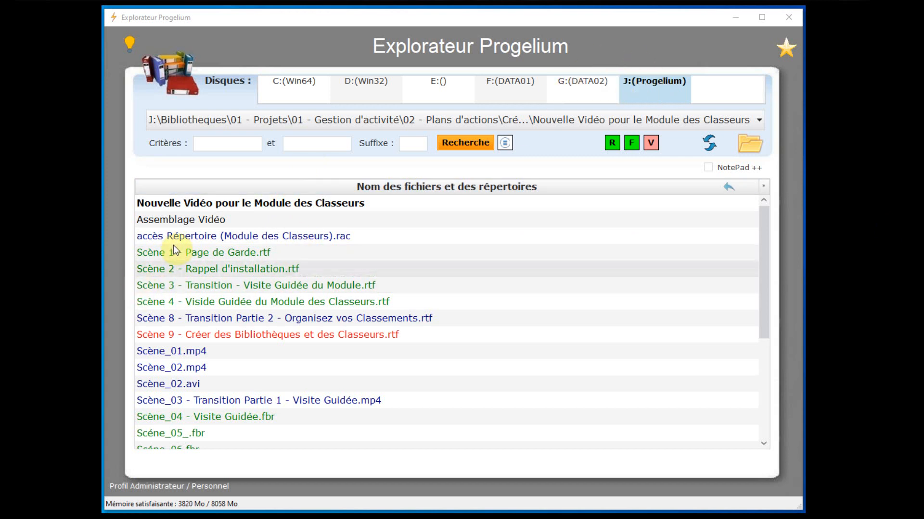
pyautogui.click(214, 142)
pyautogui.click(290, 142)
pyautogui.click(408, 142)
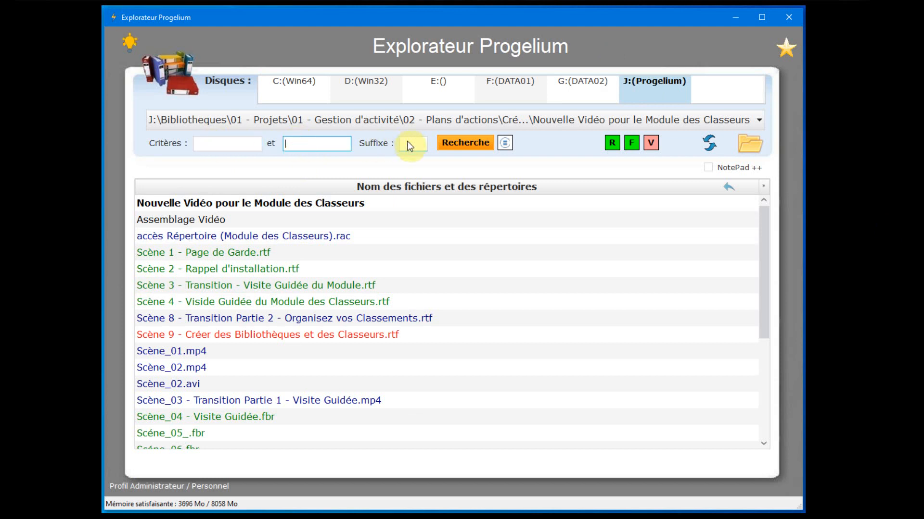
pyautogui.click(206, 141)
pyautogui.click(305, 142)
pyautogui.click(409, 141)
# - Search the Nouvelle Vidéo pour le Module des Classeurs folder with the first criterion "transition"
pyautogui.click(215, 147)
pyautogui.write('transition')
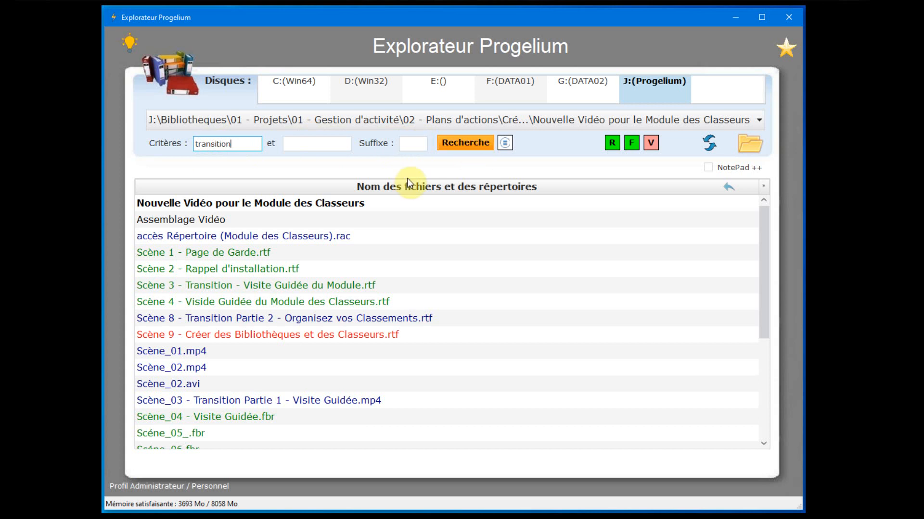
pyautogui.click(244, 142)
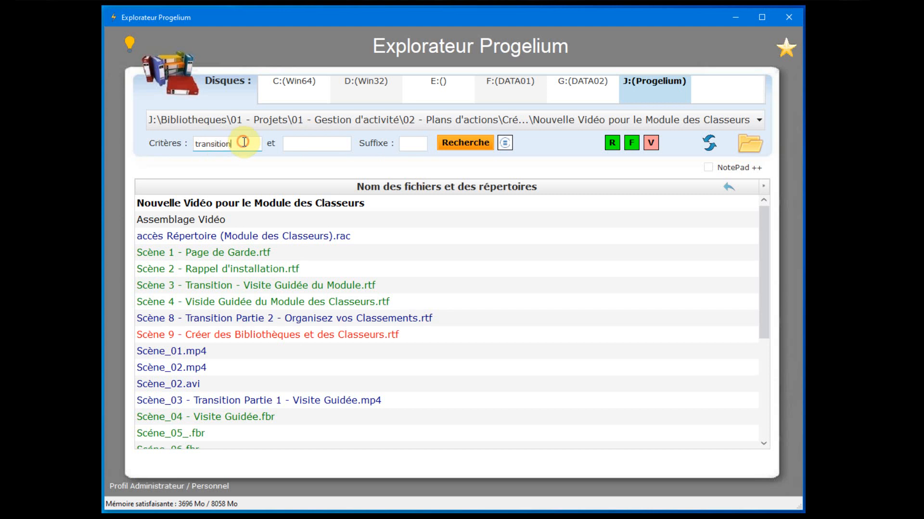
pyautogui.press('Return')
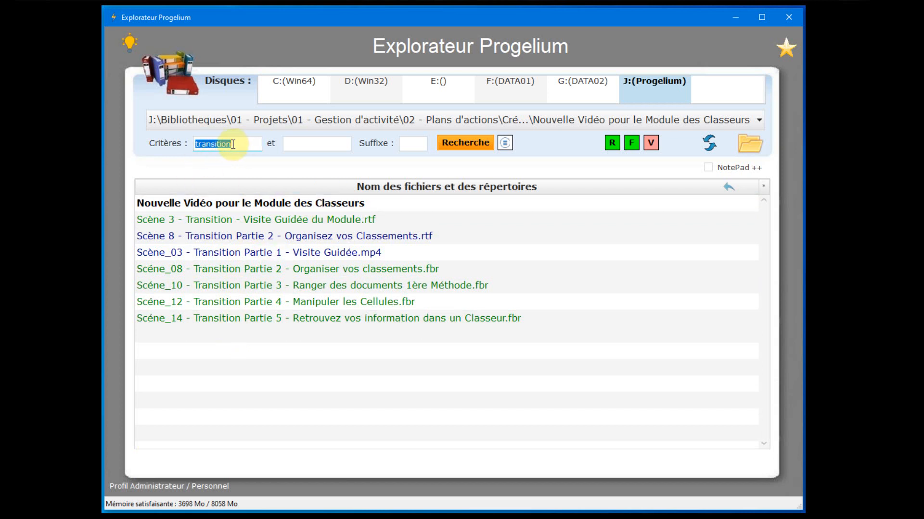
# - Clear the first criterion to restore the full file list, and run the search for "transition" again
pyautogui.press('BackSpace')
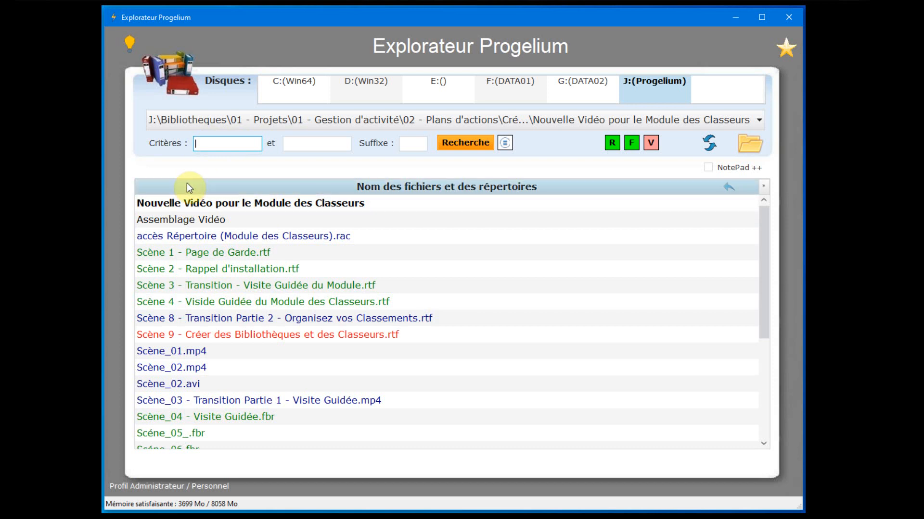
pyautogui.write('transition')
pyautogui.press('Return')
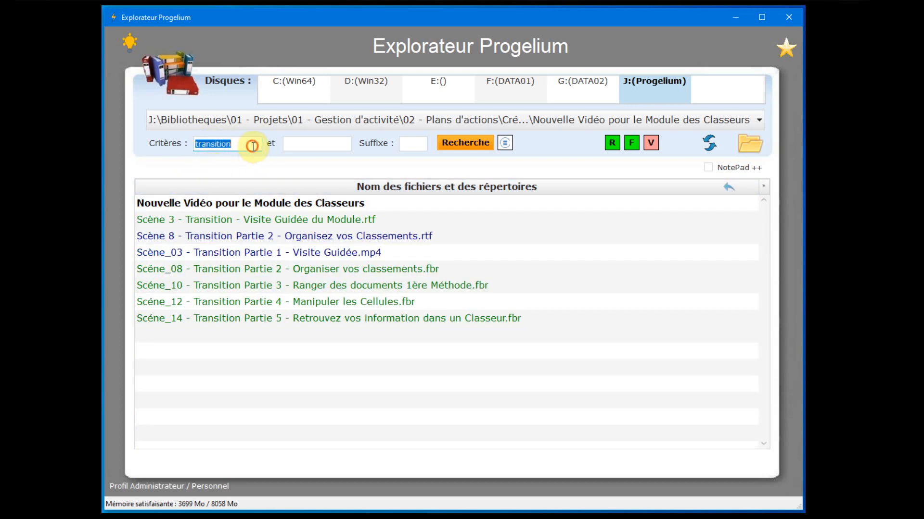
# - Narrow the search with the second criterion "2" and the suffix "rtf"
pyautogui.click(300, 143)
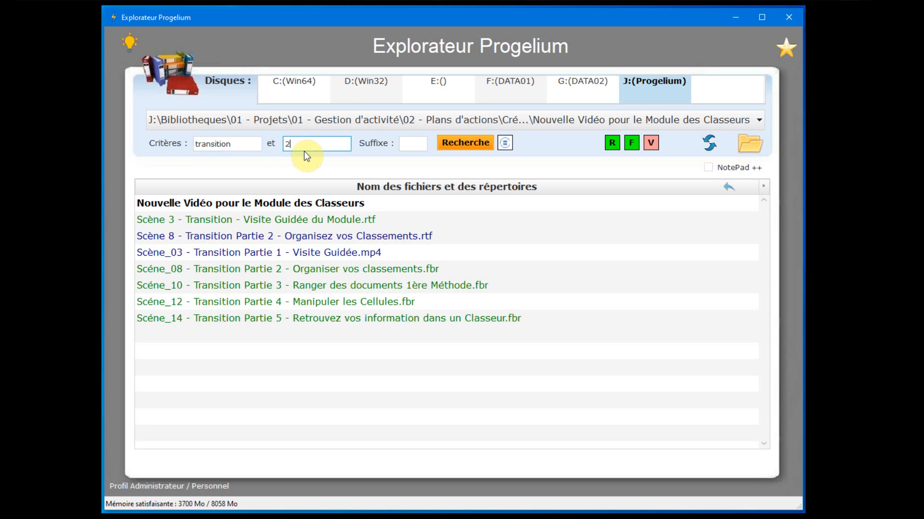
pyautogui.write('2')
pyautogui.press('Return')
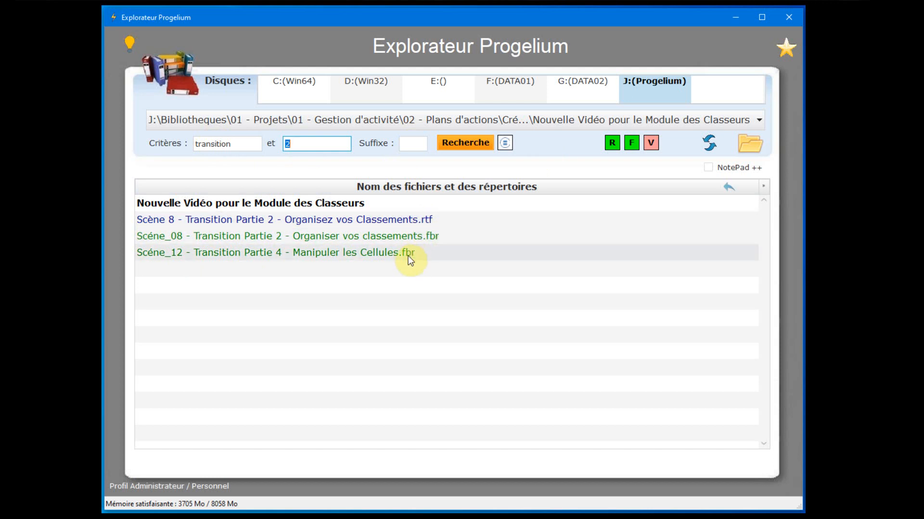
pyautogui.click(413, 144)
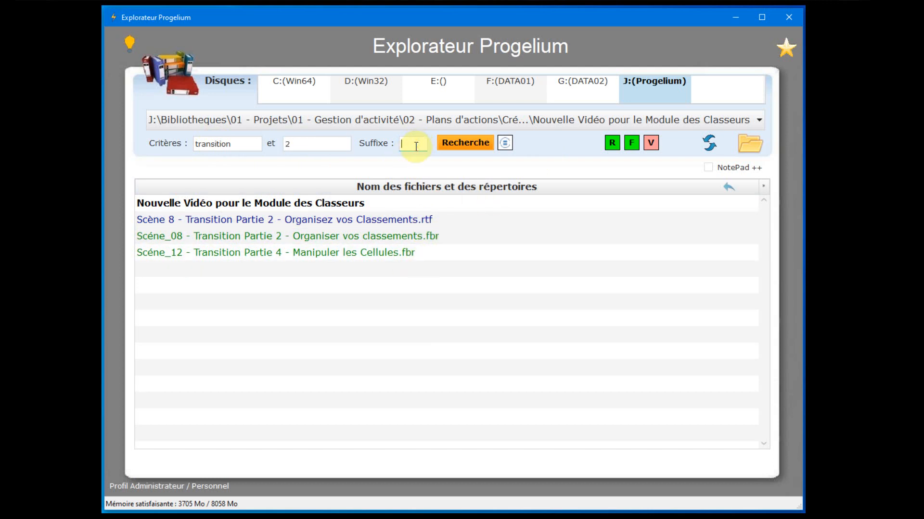
pyautogui.write('rtf')
pyautogui.press('Return')
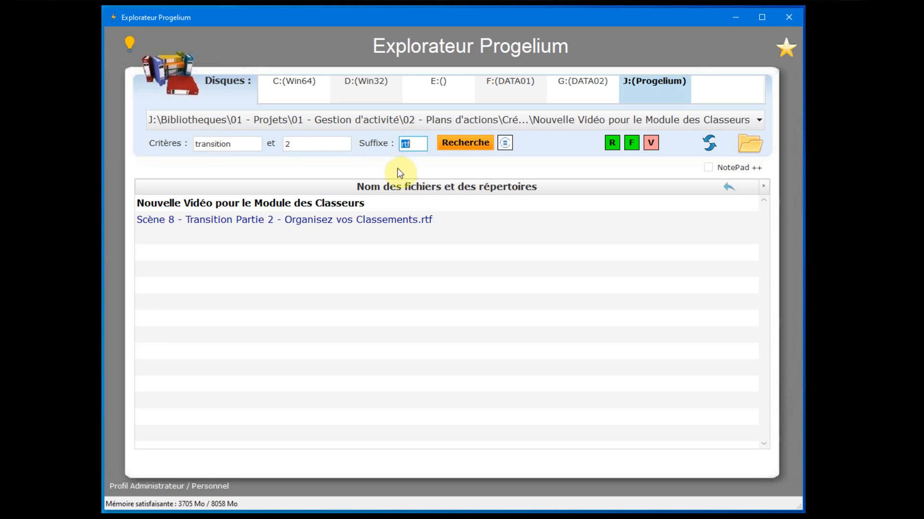
# - Clear the suffix and both search criteria to restore the folder's full file list
pyautogui.press('BackSpace')
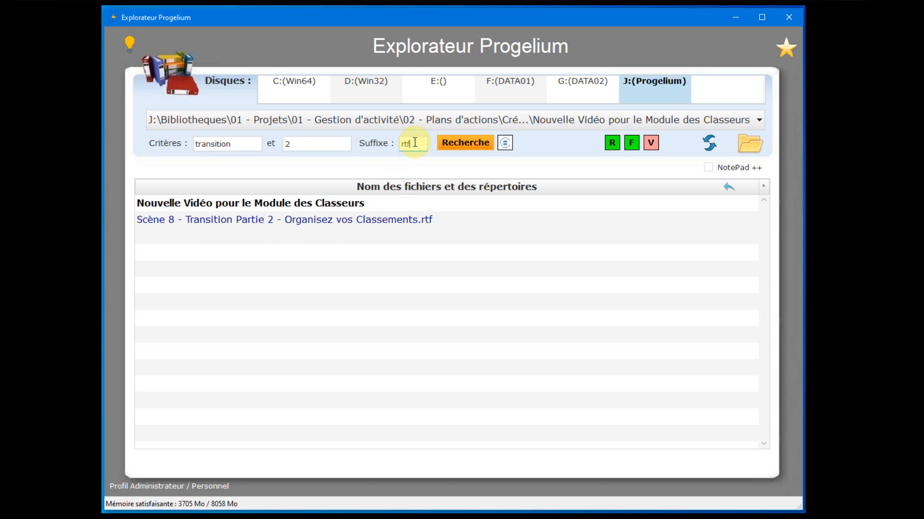
pyautogui.doubleClick(318, 144)
pyautogui.press('BackSpace')
pyautogui.doubleClick(231, 143)
pyautogui.press('BackSpace')
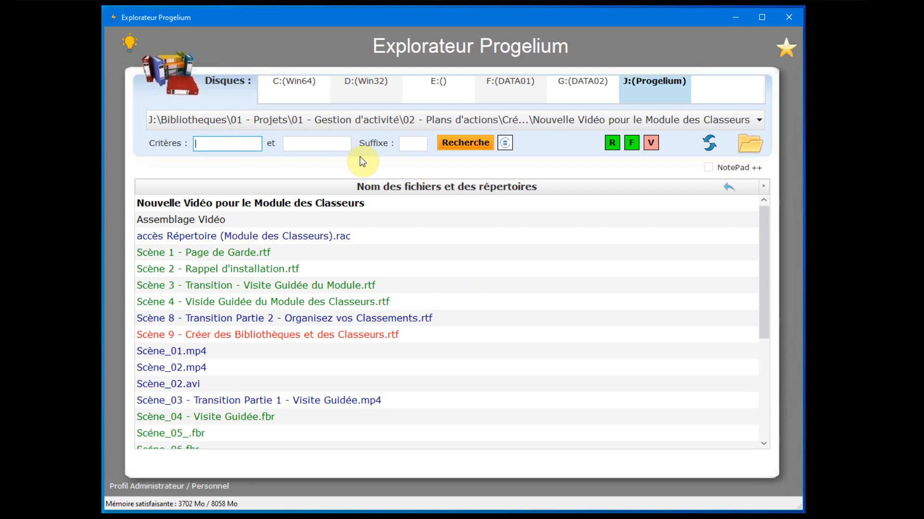
# - Run a deep search of the J:(Progelium) disk with the criteria "windev" and "24"
pyautogui.write('windev')
pyautogui.click(330, 144)
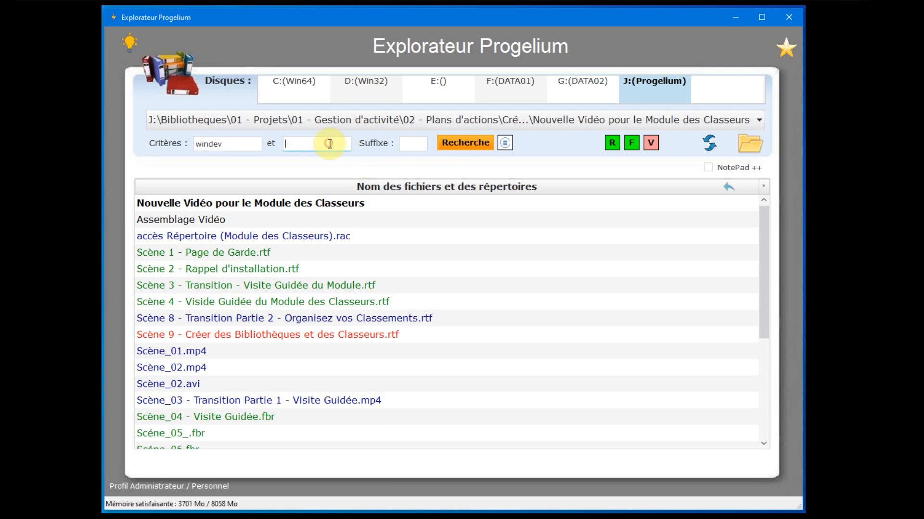
pyautogui.write('24')
pyautogui.click(464, 145)
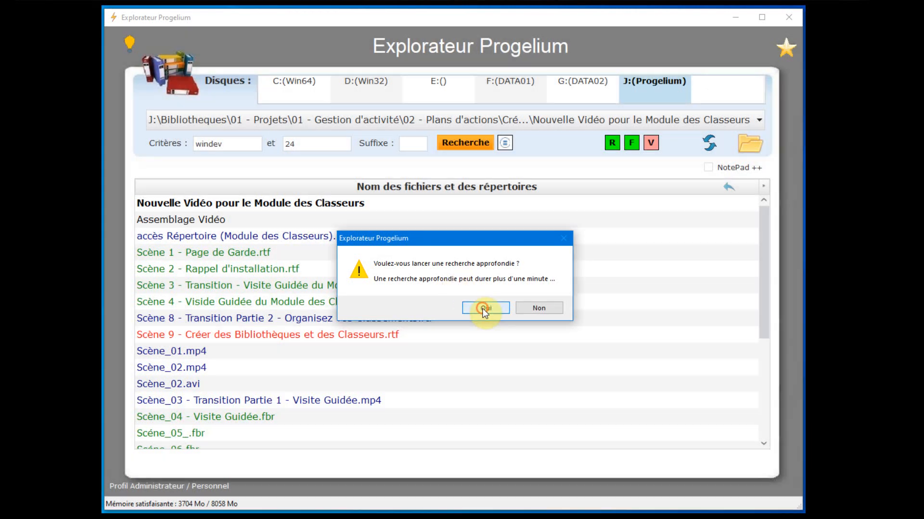
pyautogui.click(484, 309)
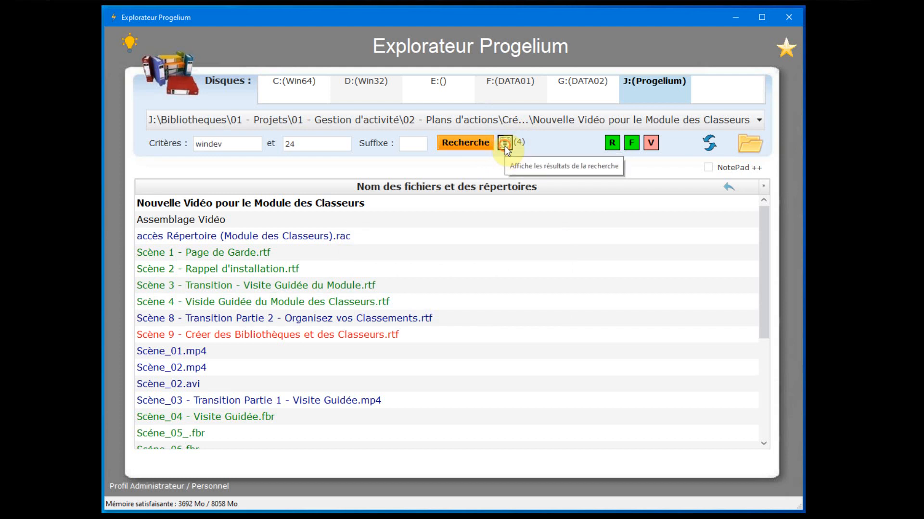
# - Display the search results and go to the folder containing Sauvegarde_Windev_2017-02-24.ZIP
pyautogui.click(504, 143)
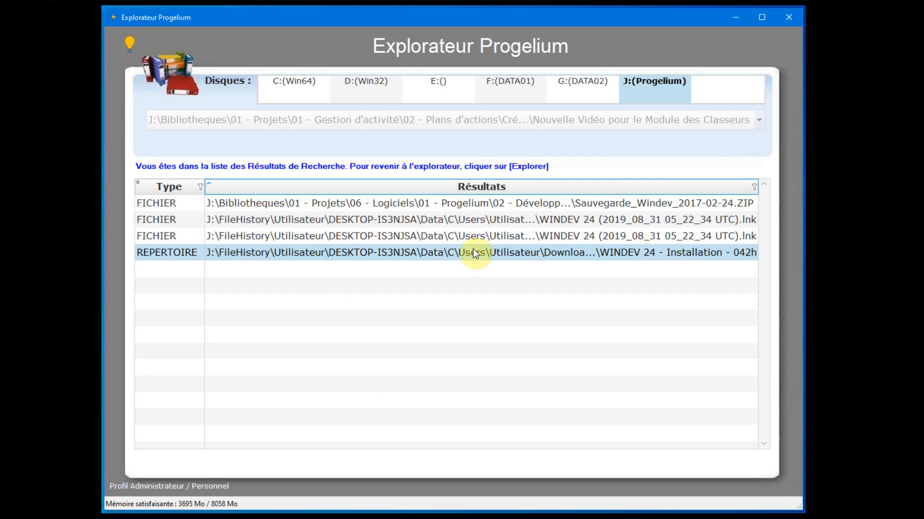
pyautogui.doubleClick(495, 204)
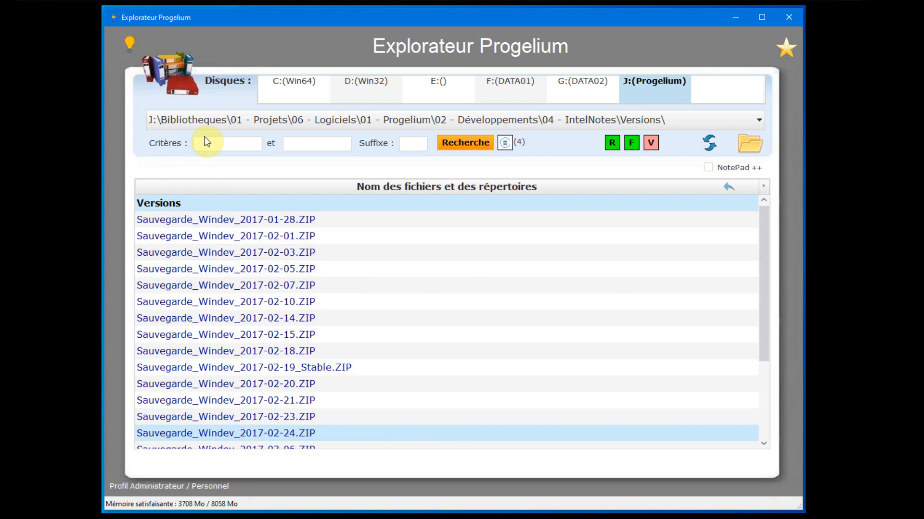
pyautogui.click(216, 144)
pyautogui.click(456, 147)
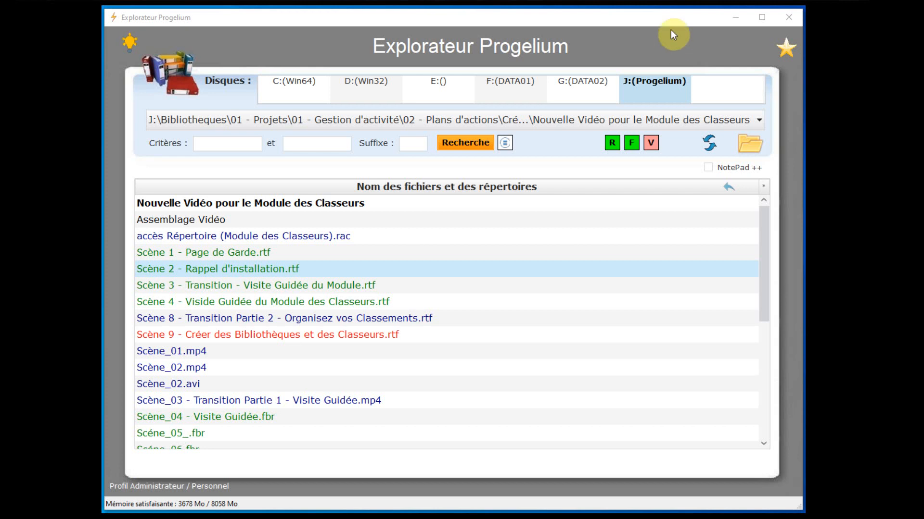
# - View the référentiel commands available for the C:(Win64) disk without running any, and refresh the file list
pyautogui.rightClick(310, 83)
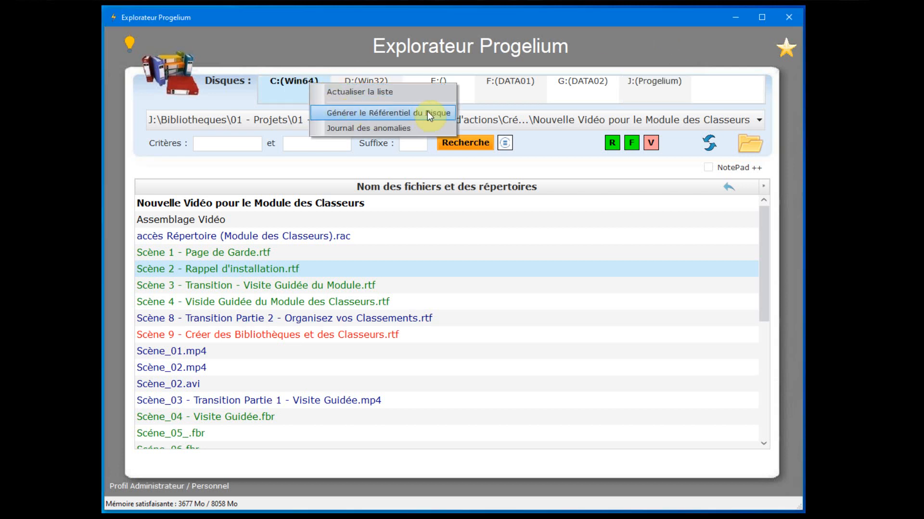
pyautogui.click(489, 240)
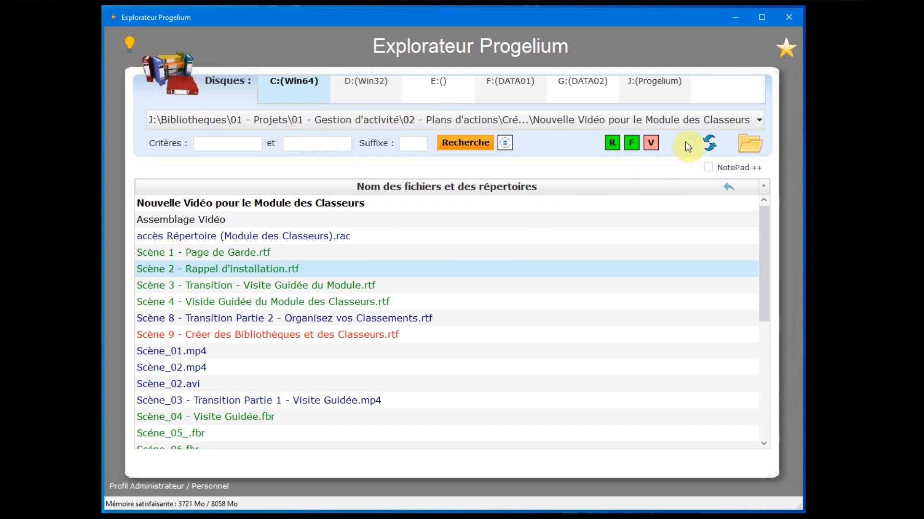
pyautogui.click(710, 144)
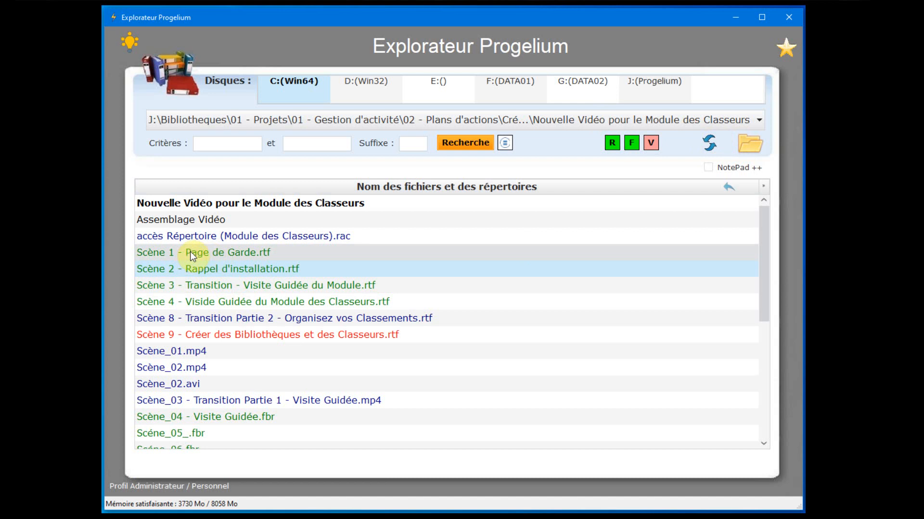
# - Examine the option to remove Scène 1 - Page de Garde.rtf from the référentiel without applying it
pyautogui.rightClick(215, 251)
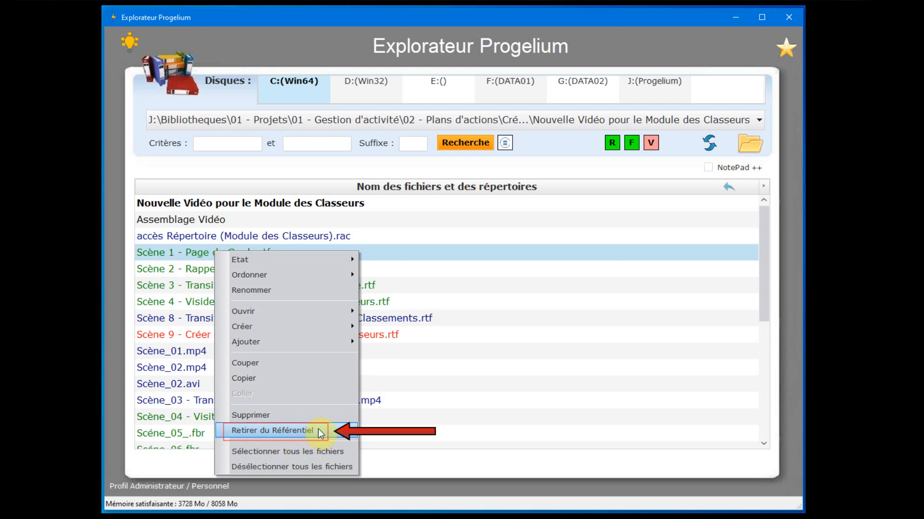
pyautogui.click(189, 252)
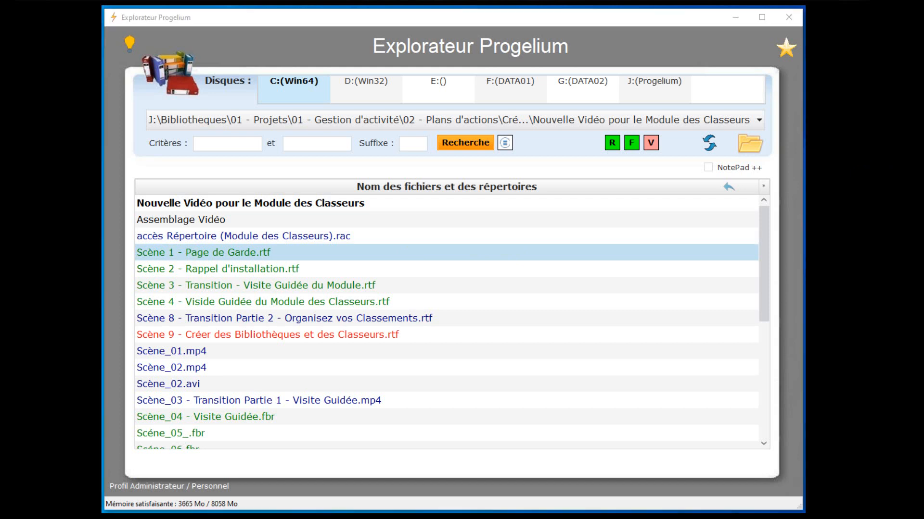
# - Switch to Chrome, search Google for "darty", and open the Darty site to select its address
pyautogui.moveTo(921, 32); pyautogui.dragTo(695, 25)
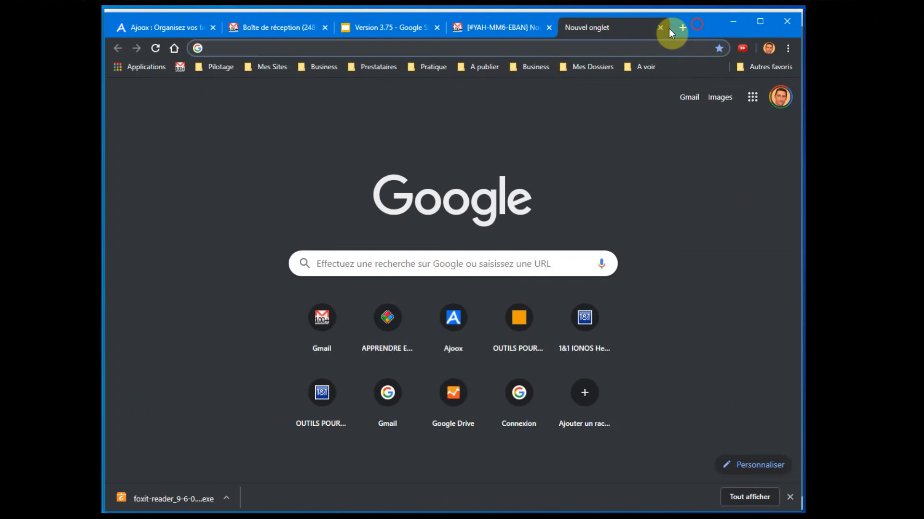
pyautogui.click(244, 48)
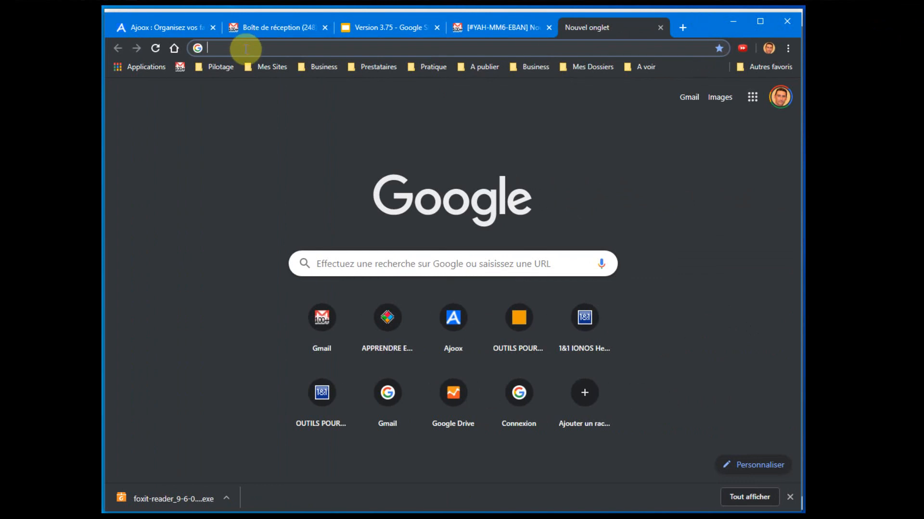
pyautogui.write('darty')
pyautogui.press('Return')
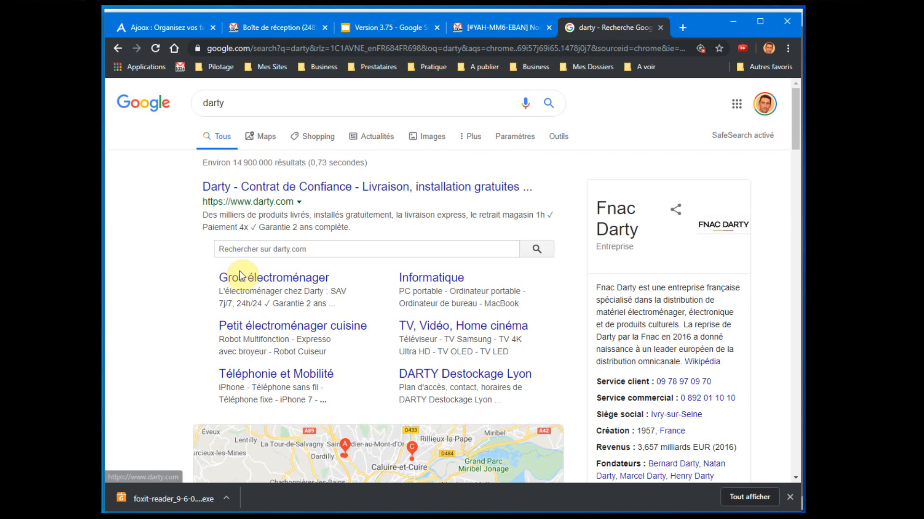
pyautogui.click(245, 187)
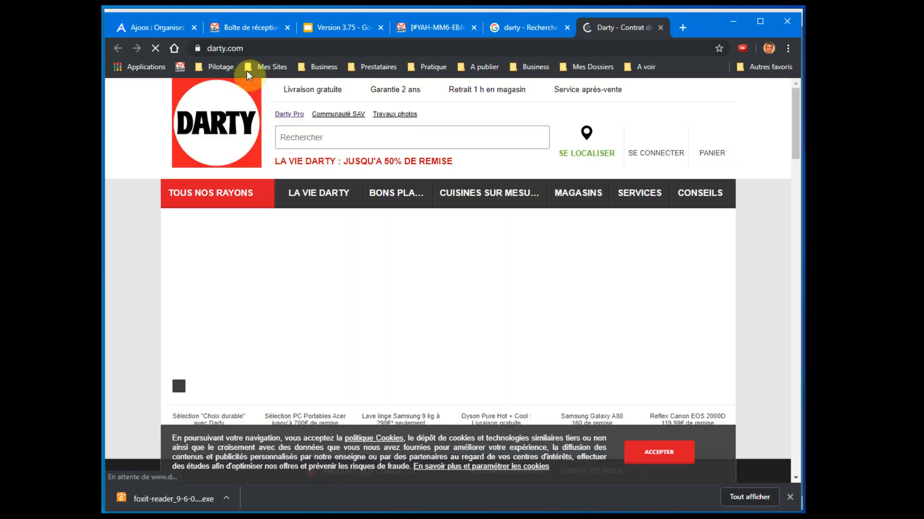
pyautogui.click(261, 52)
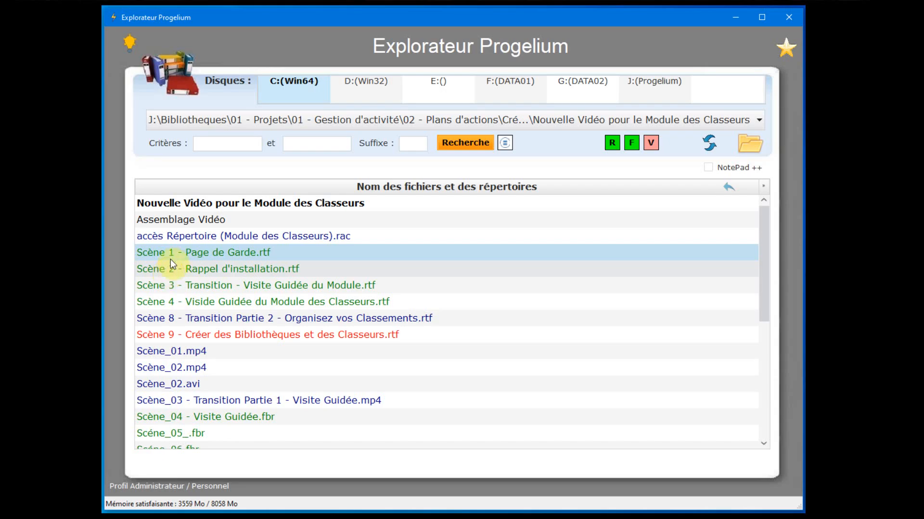
# - Add the Darty website to the Nouvelle Vidéo pour le Module des Classeurs folder in Progelium, and test the darty.web link
pyautogui.click(209, 206)
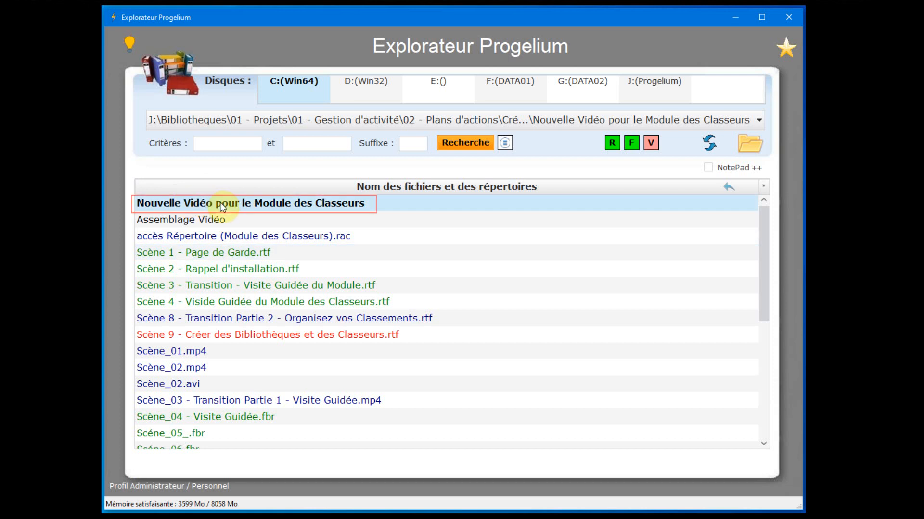
pyautogui.rightClick(222, 207)
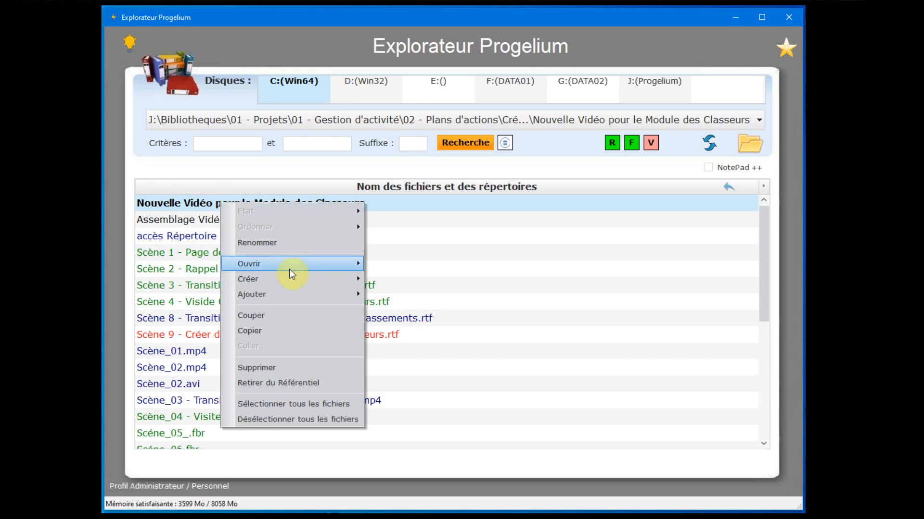
pyautogui.moveTo(279, 295)
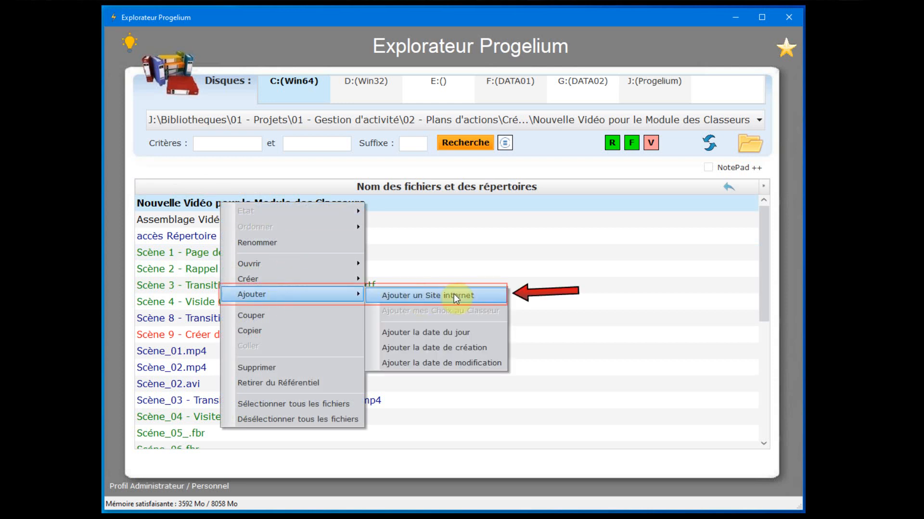
pyautogui.click(468, 294)
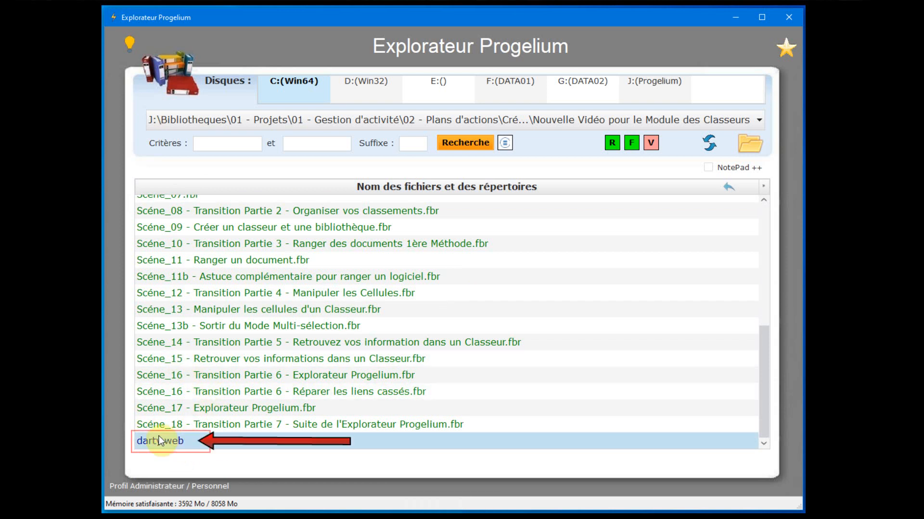
pyautogui.doubleClick(168, 443)
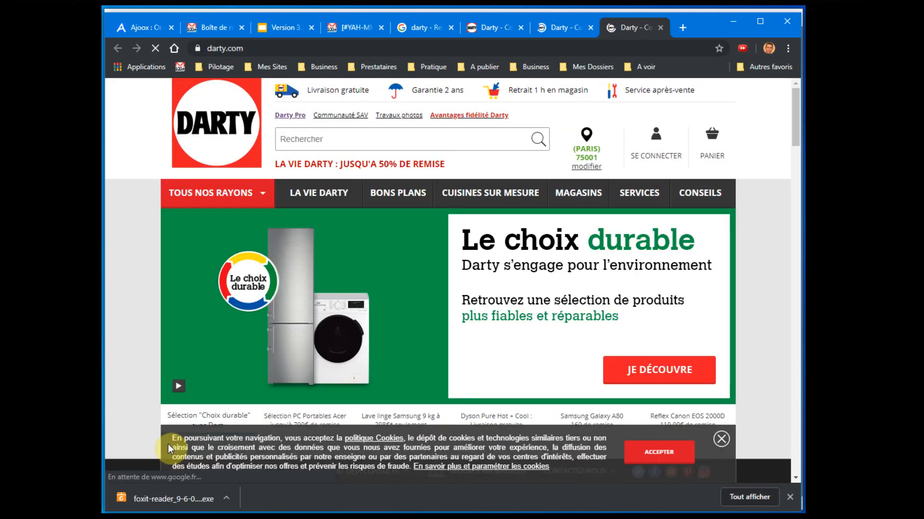
pyautogui.click(733, 18)
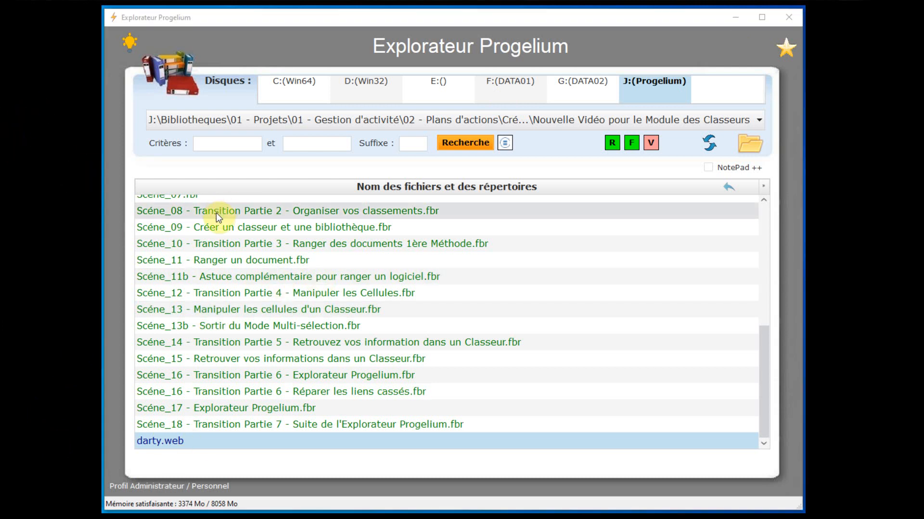
# - Add the current date to the Scène 1 file's name, renaming it "2019-10-23 Scène 1 - Page de Garde.rtf"
pyautogui.scroll(6, 229, 226)
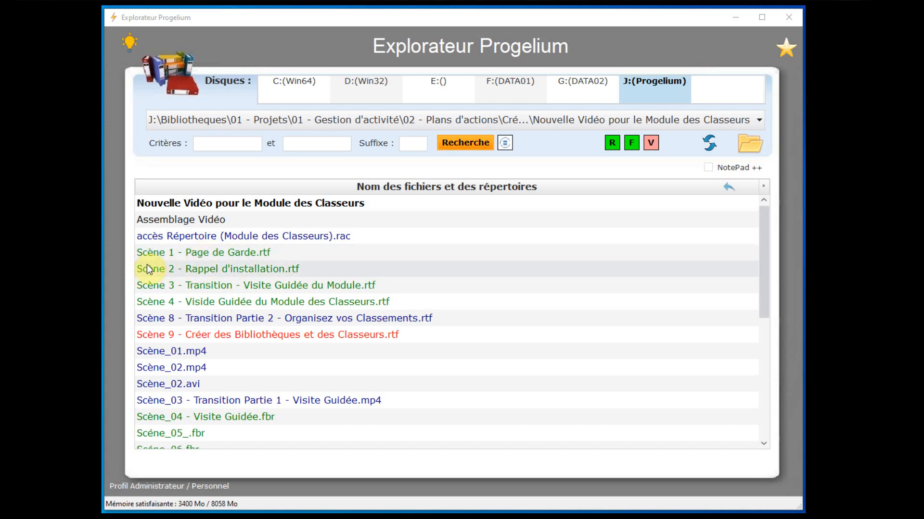
pyautogui.click(195, 252)
pyautogui.rightClick(195, 252)
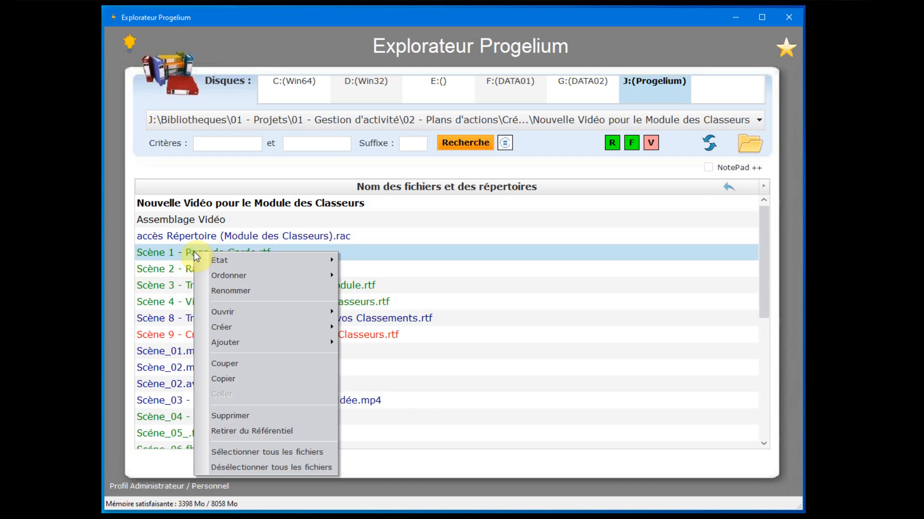
pyautogui.moveTo(230, 341)
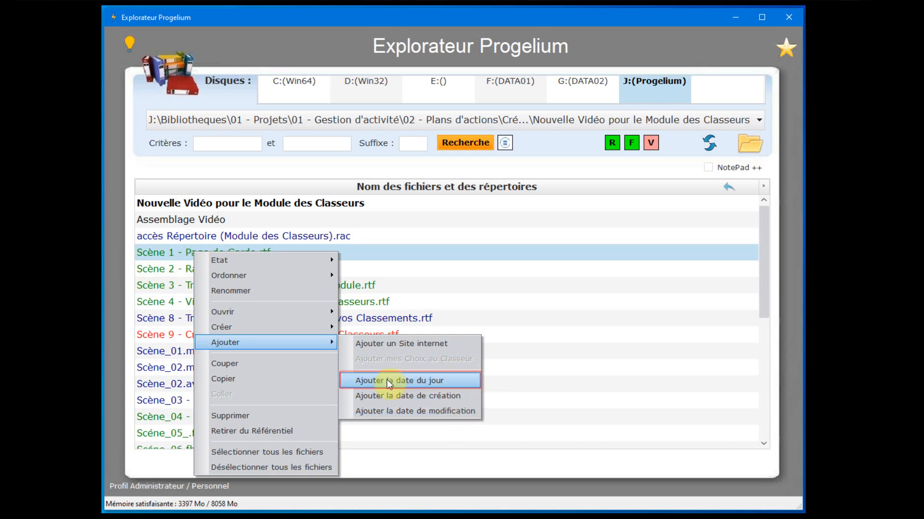
pyautogui.click(450, 380)
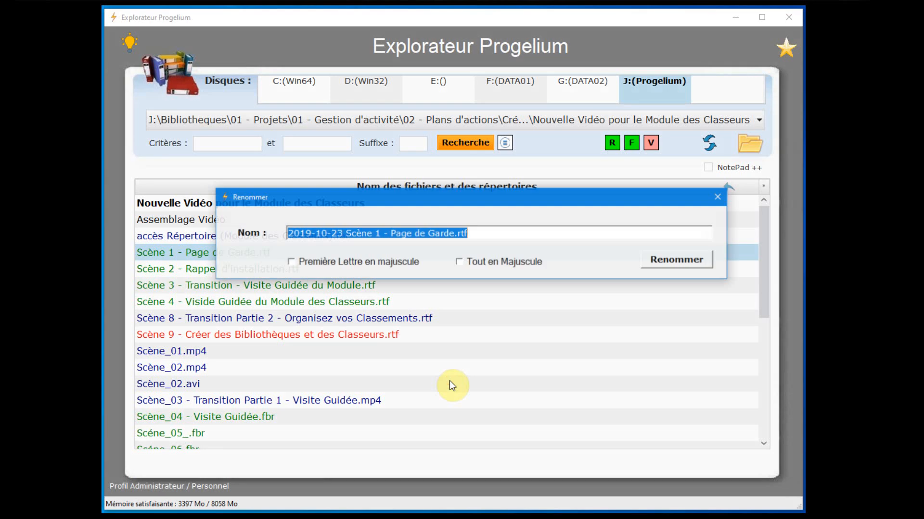
pyautogui.moveTo(311, 203); pyautogui.dragTo(303, 206)
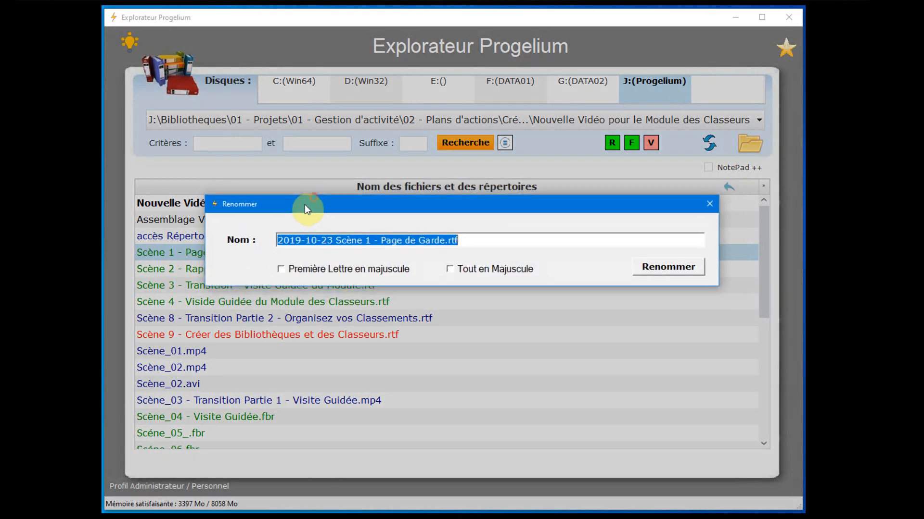
pyautogui.click(484, 234)
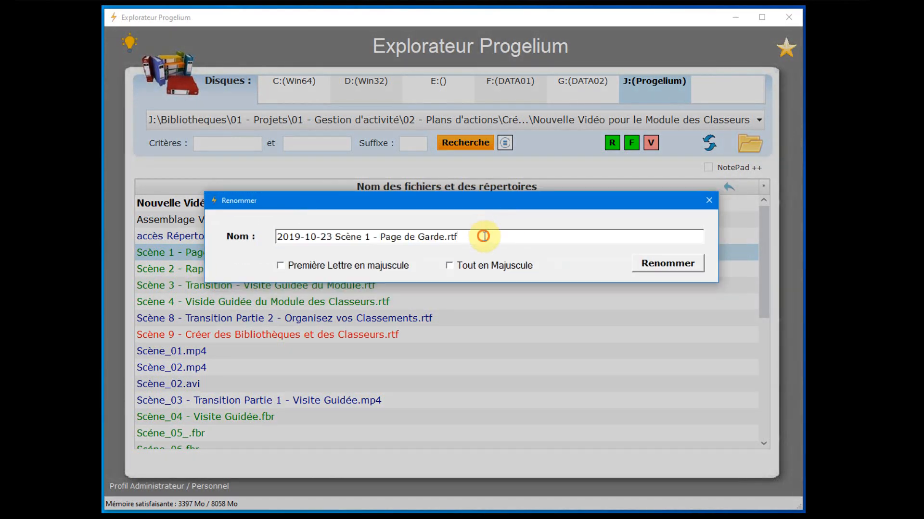
pyautogui.moveTo(483, 234); pyautogui.dragTo(237, 233)
pyautogui.moveTo(334, 236); pyautogui.dragTo(266, 235)
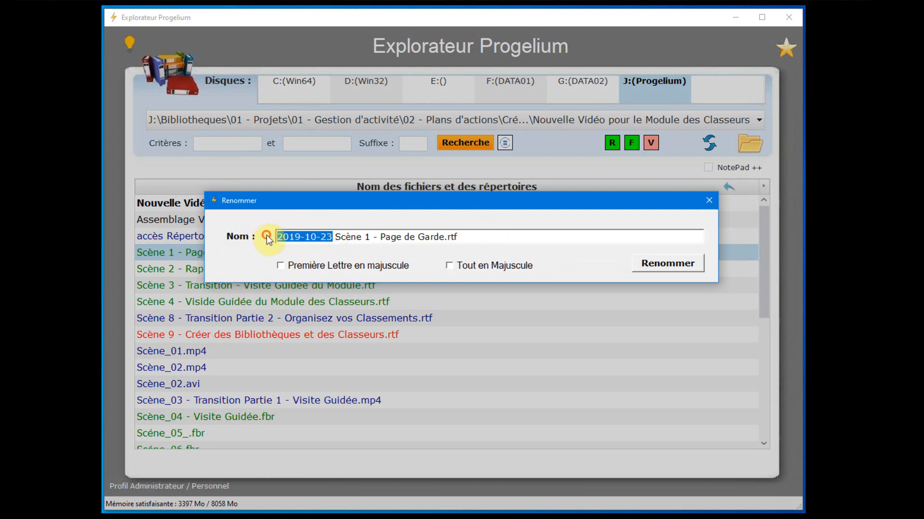
pyautogui.click(324, 238)
pyautogui.moveTo(332, 237); pyautogui.dragTo(268, 237)
pyautogui.click(331, 237)
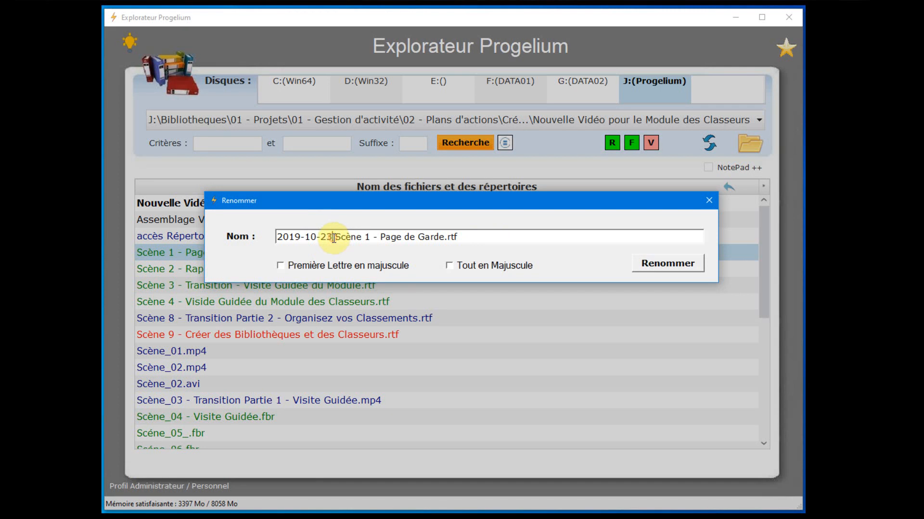
pyautogui.moveTo(333, 237); pyautogui.dragTo(466, 237)
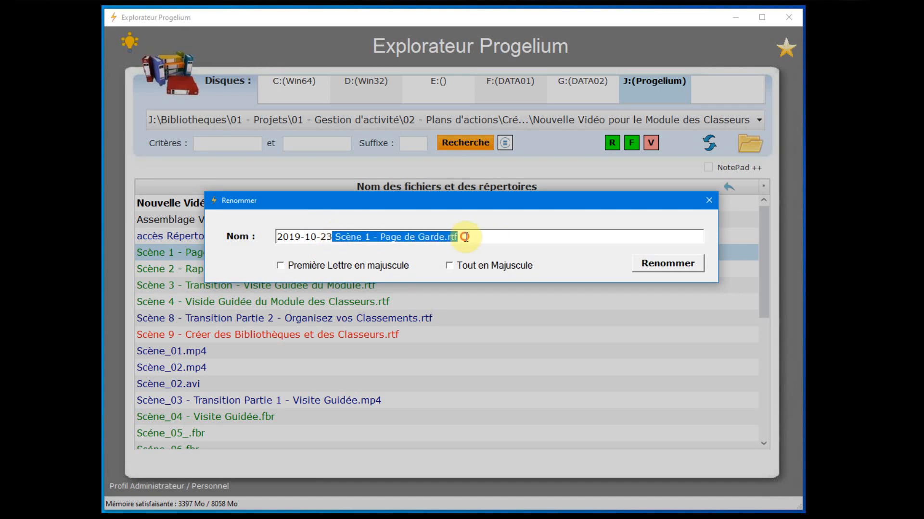
pyautogui.click(663, 266)
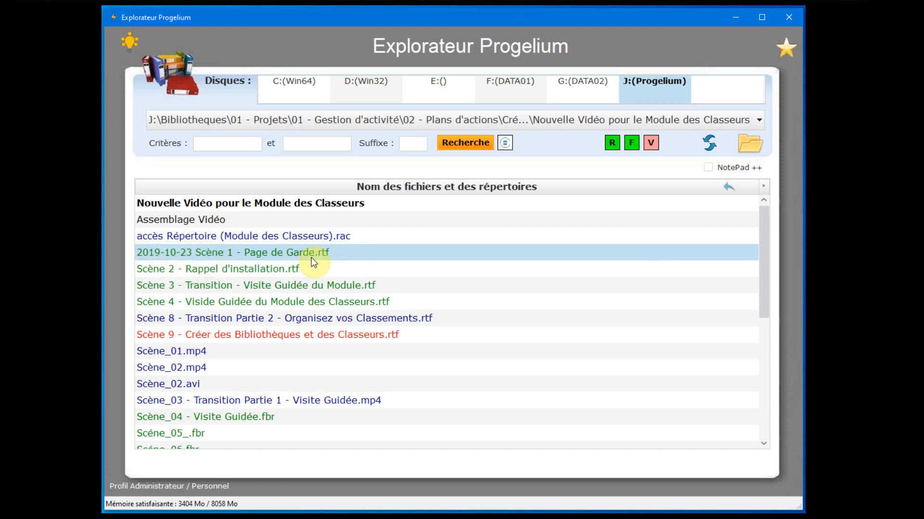
# - Rename the dated Scène 1 file as "Scene 1 - page de garde.rtf", removing the date and applying the first-letter capital option after trying all capitals
pyautogui.rightClick(220, 252)
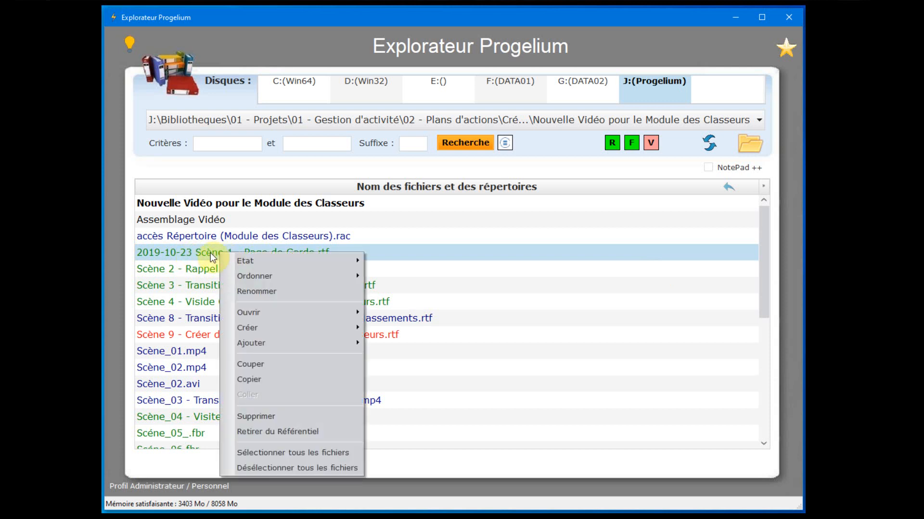
pyautogui.click(260, 289)
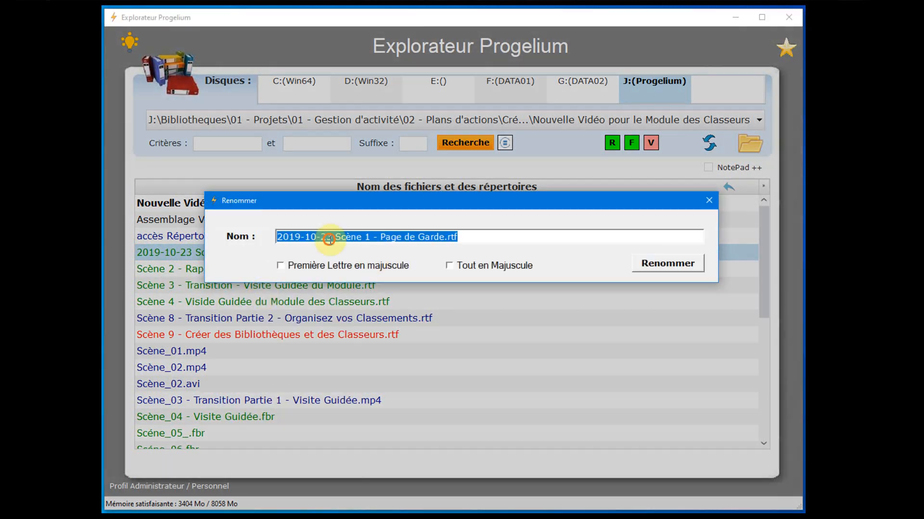
pyautogui.moveTo(335, 237); pyautogui.dragTo(246, 238)
pyautogui.press('Delete')
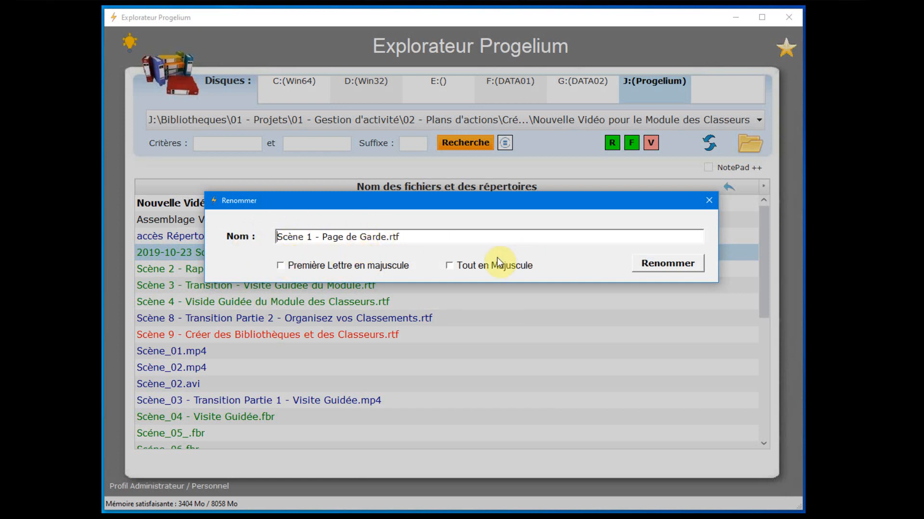
pyautogui.click(452, 266)
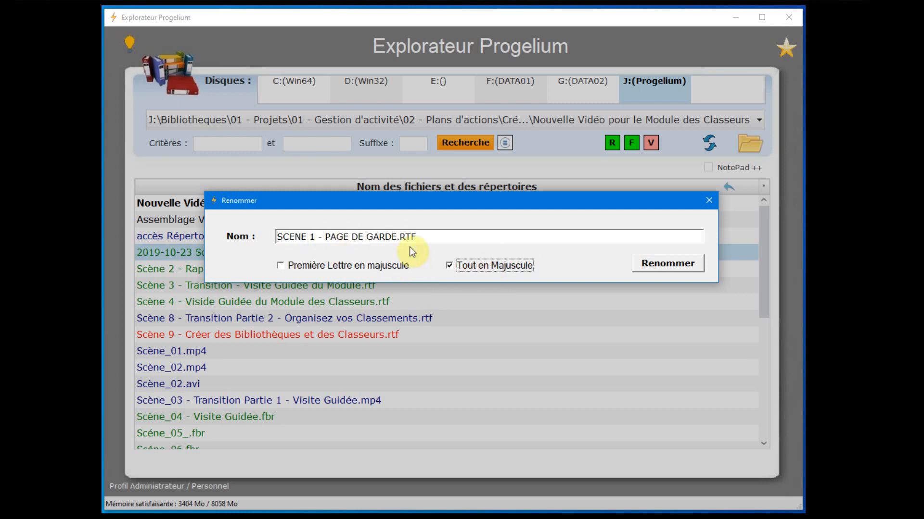
pyautogui.click(451, 267)
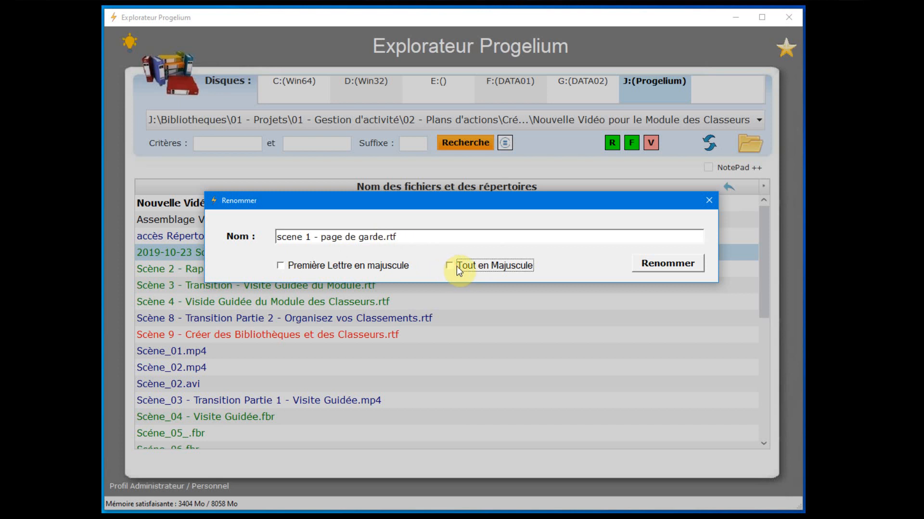
pyautogui.click(275, 238)
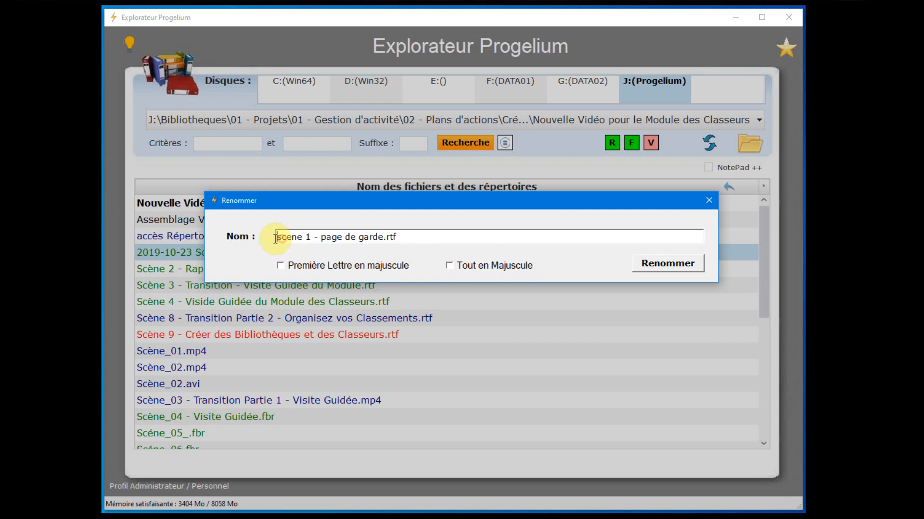
pyautogui.click(280, 266)
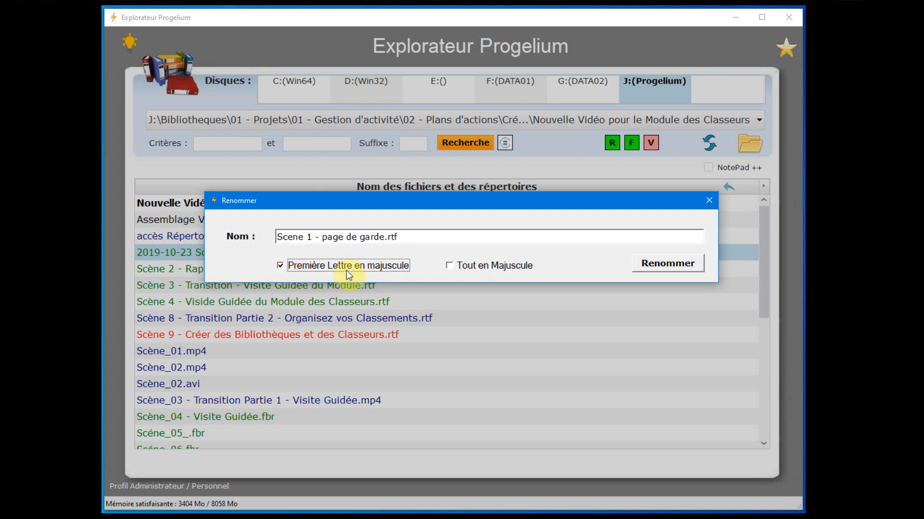
pyautogui.click(655, 265)
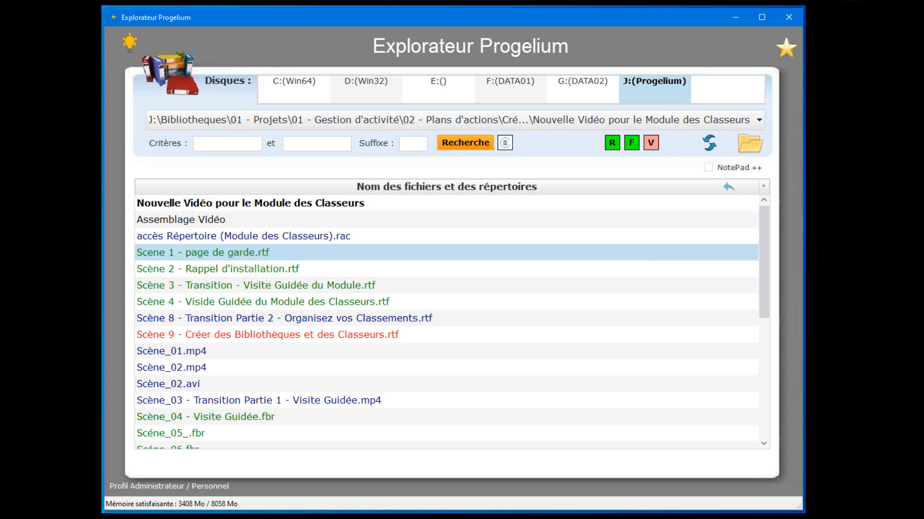
# - Open Scene 1 - page de garde.rtf in its default application to view its content, and close the document
pyautogui.click(234, 247)
pyautogui.rightClick(193, 252)
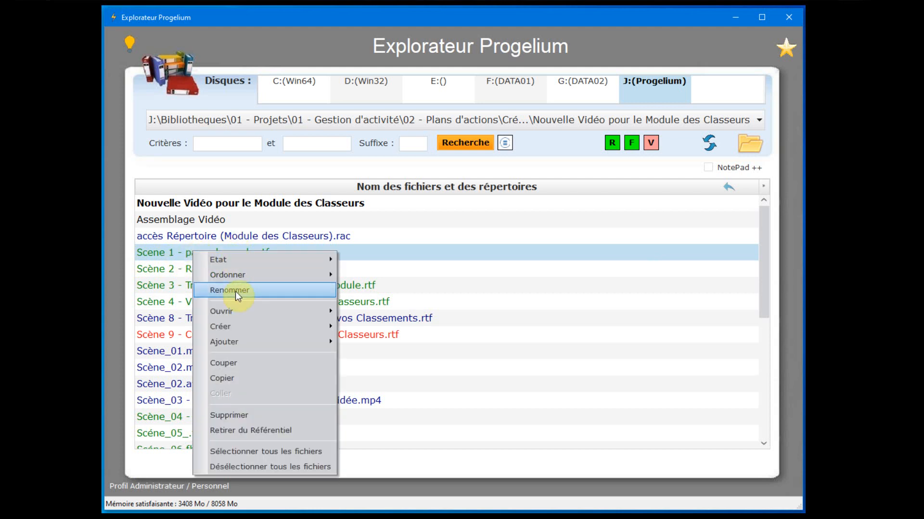
pyautogui.moveTo(239, 316)
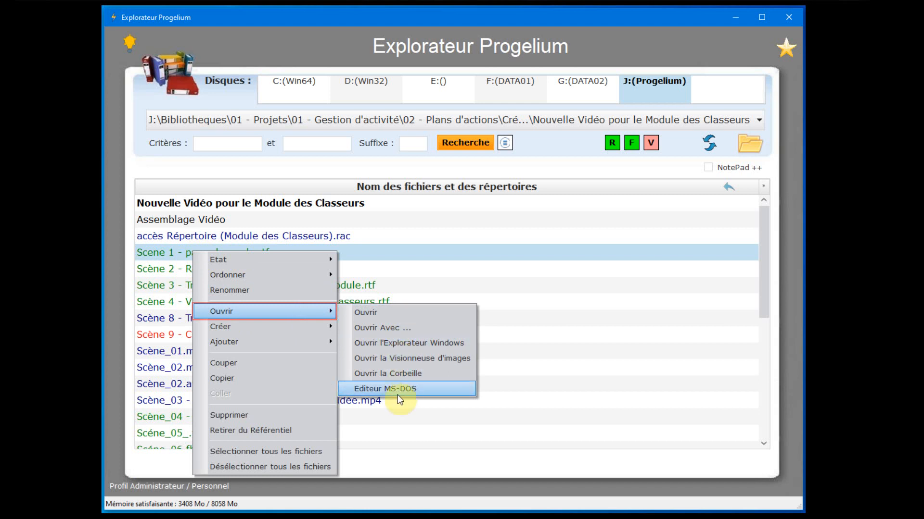
pyautogui.click(371, 311)
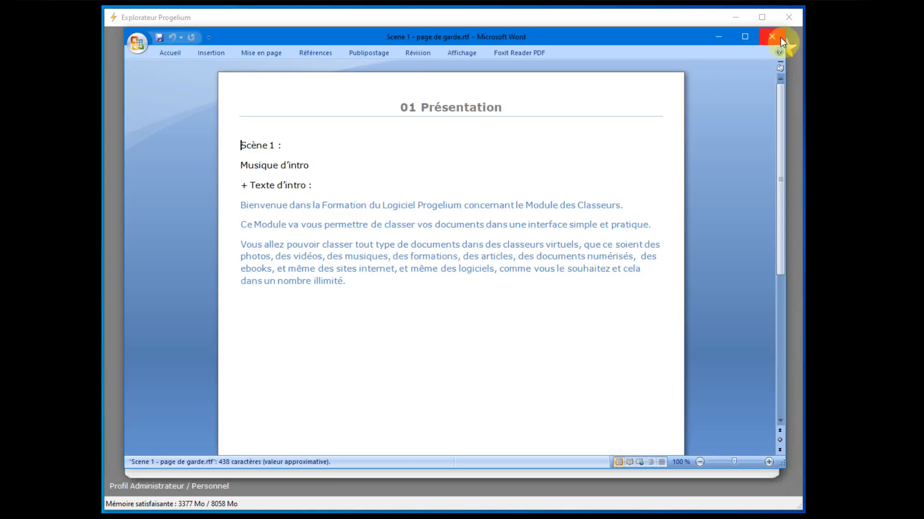
pyautogui.click(775, 36)
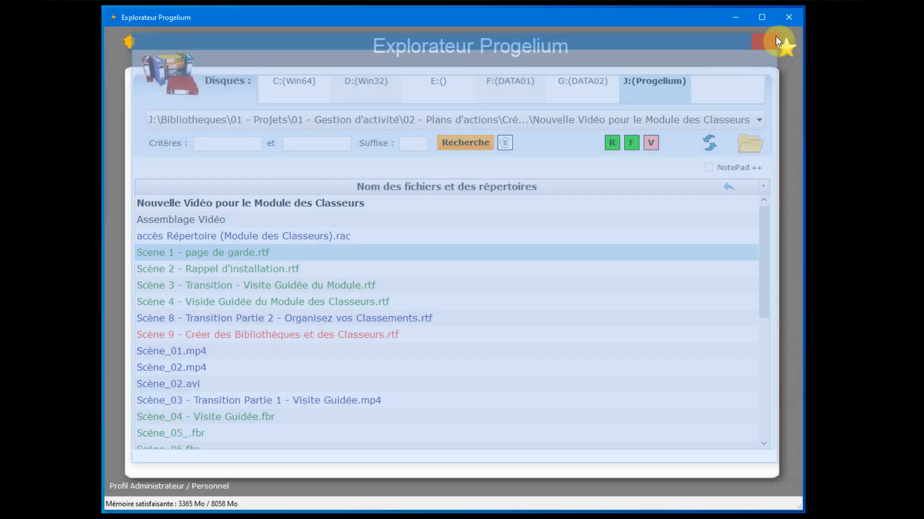
# - Examine the full list of applications offered for opening Scene 1 - page de garde.rtf, and dismiss it without choosing one
pyautogui.rightClick(209, 252)
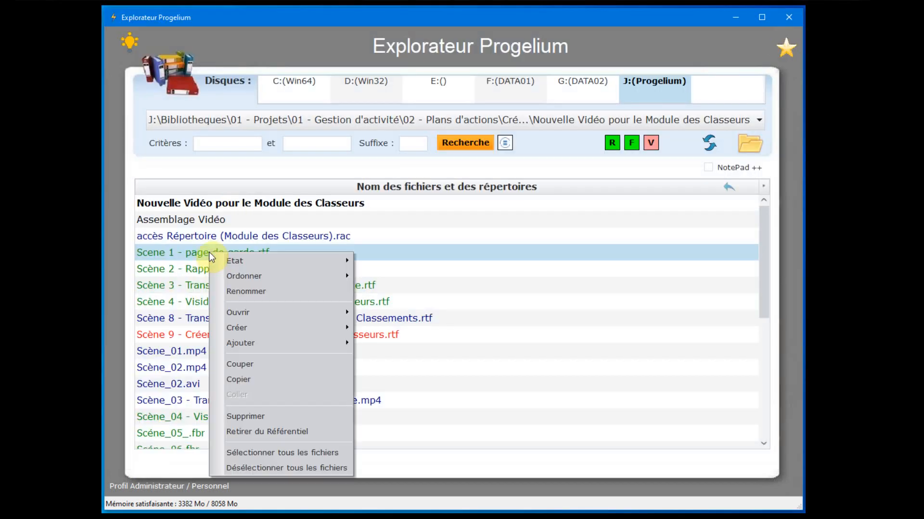
pyautogui.click(258, 316)
pyautogui.click(420, 327)
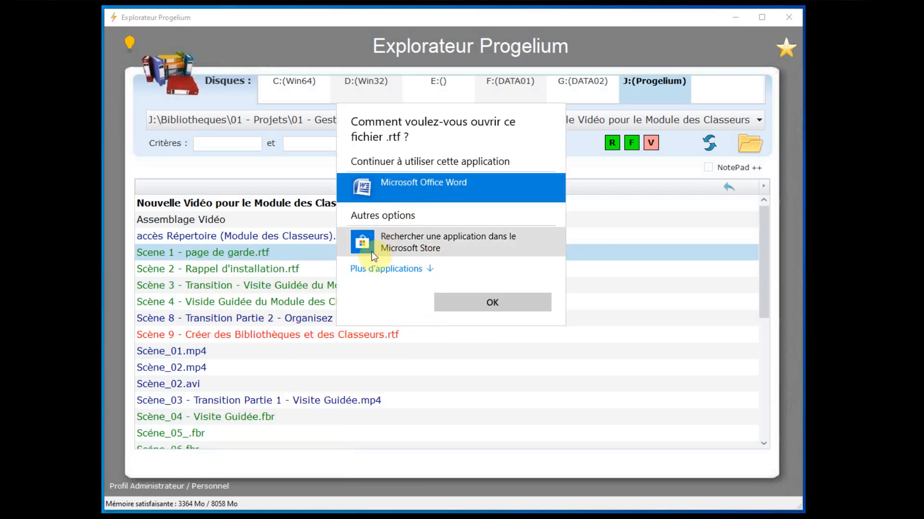
pyautogui.click(386, 269)
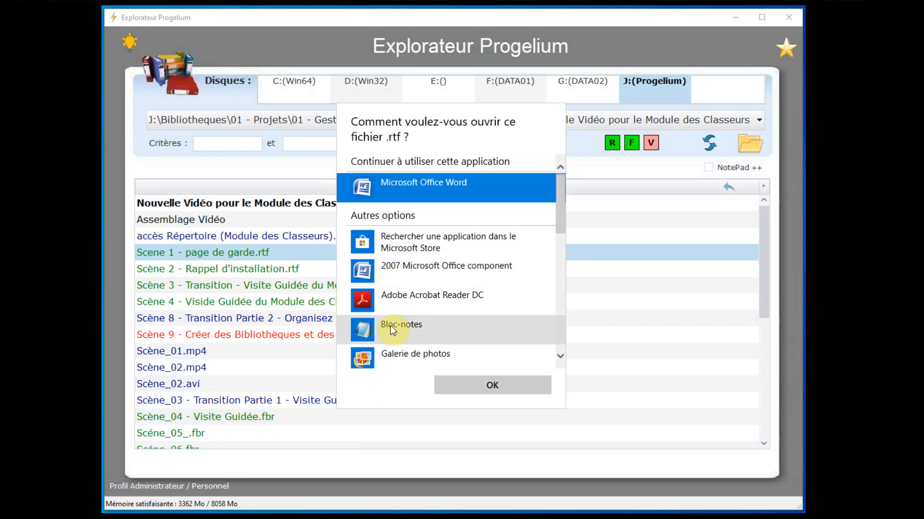
pyautogui.click(618, 299)
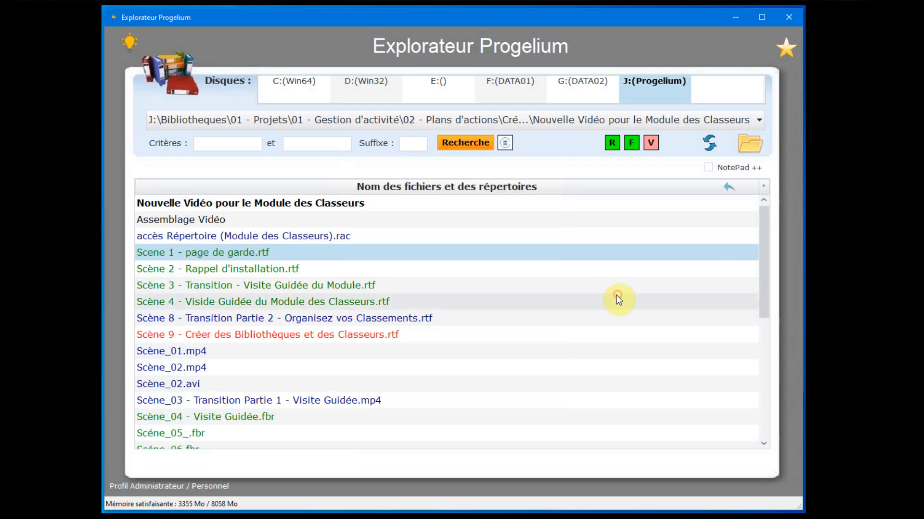
# - View the location of Scene 1 - page de garde.rtf in Windows Explorer, and close that window
pyautogui.rightClick(206, 256)
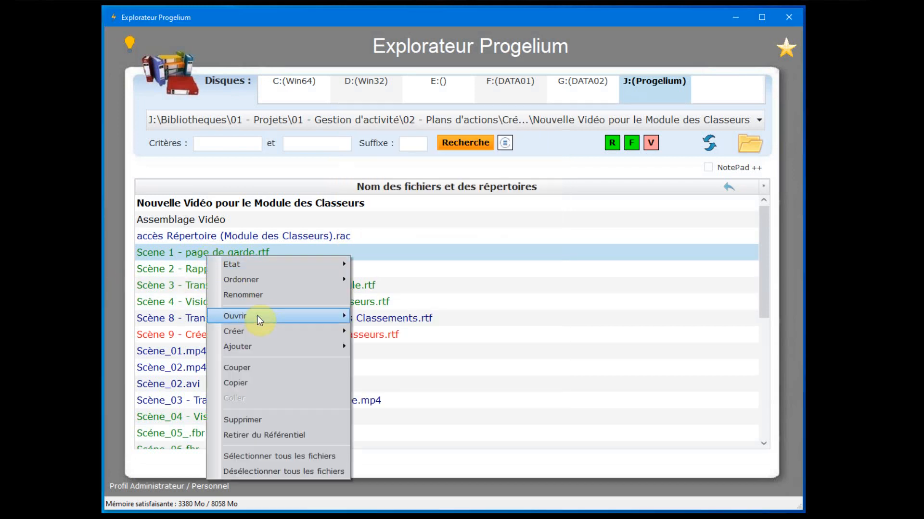
pyautogui.moveTo(255, 317)
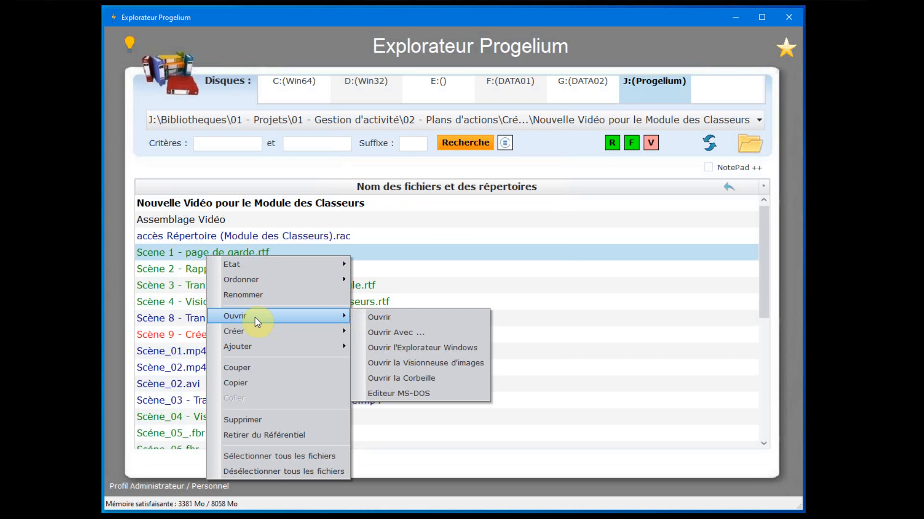
pyautogui.click(416, 348)
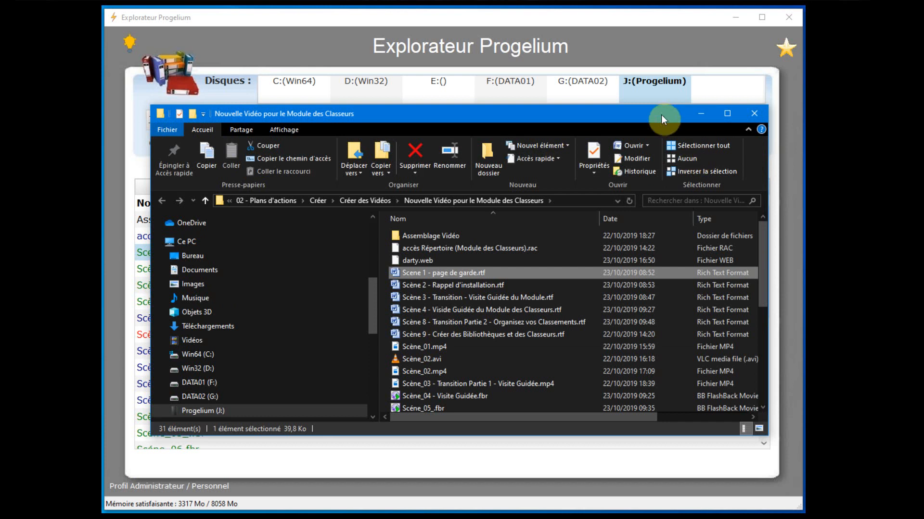
pyautogui.moveTo(648, 105); pyautogui.dragTo(625, 35)
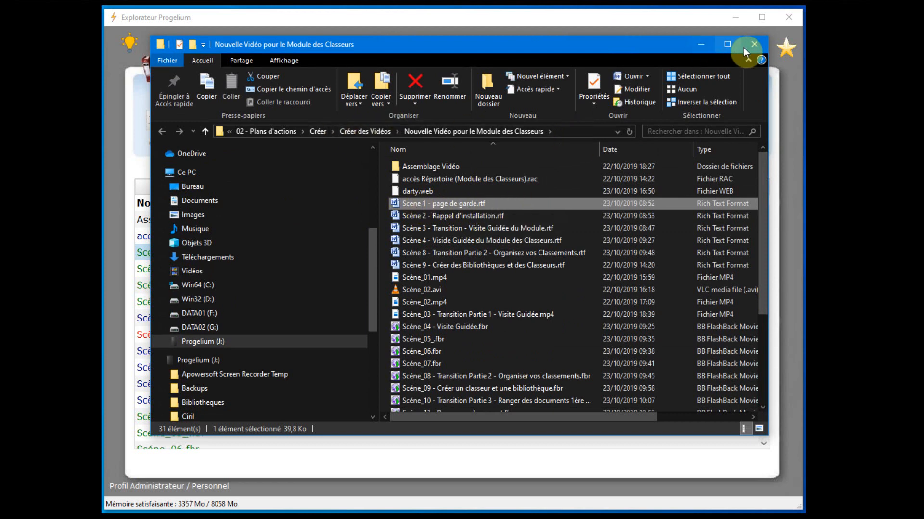
pyautogui.click(756, 47)
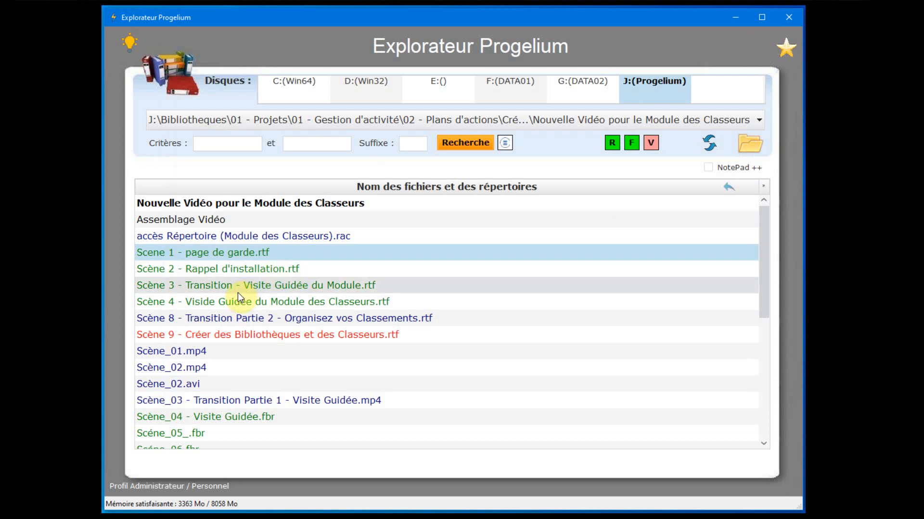
# - Create a folder named "Archive 2019 des Vidéos" inside Nouvelle Vidéo pour le Module des Classeurs
pyautogui.rightClick(230, 251)
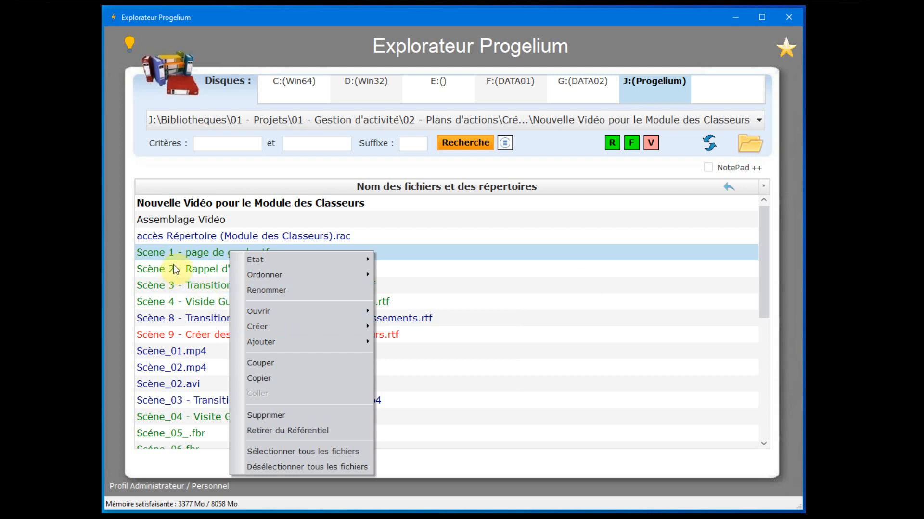
pyautogui.click(200, 204)
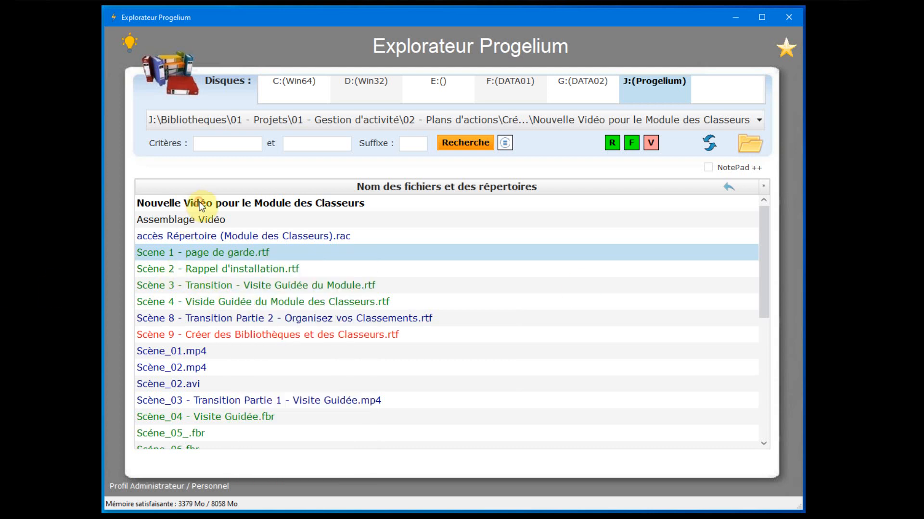
pyautogui.rightClick(229, 203)
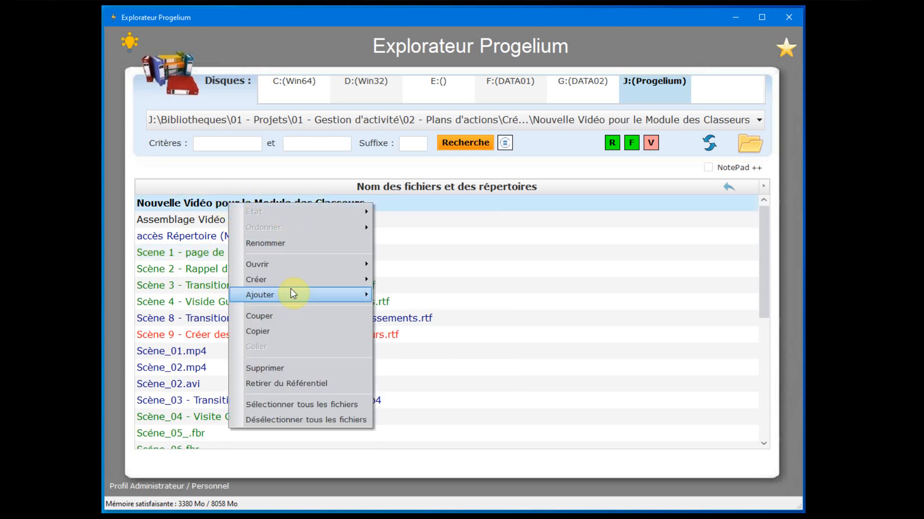
pyautogui.moveTo(272, 290)
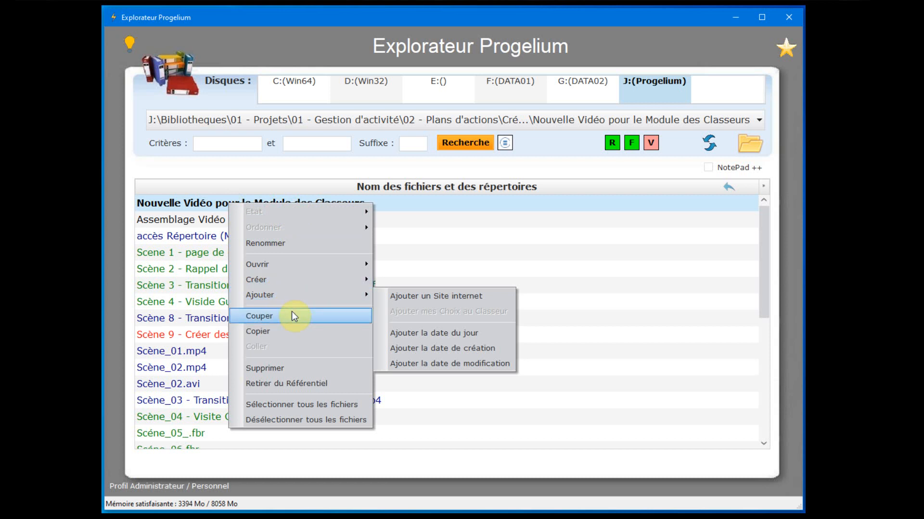
pyautogui.moveTo(303, 283)
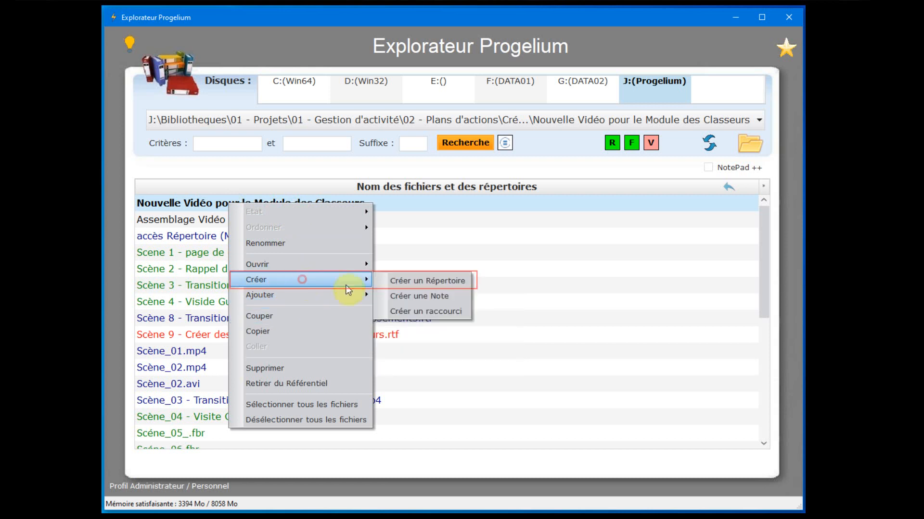
pyautogui.click(451, 283)
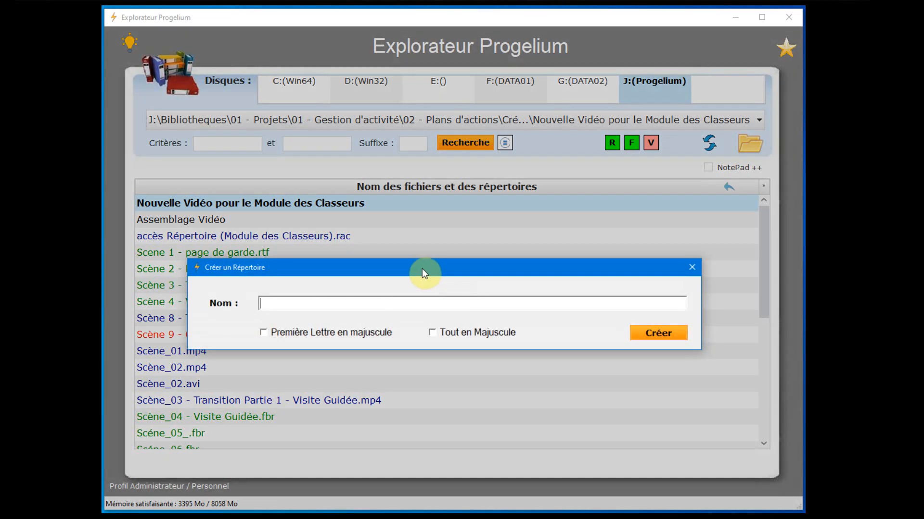
pyautogui.click(295, 306)
pyautogui.write('Archive des Vidé')
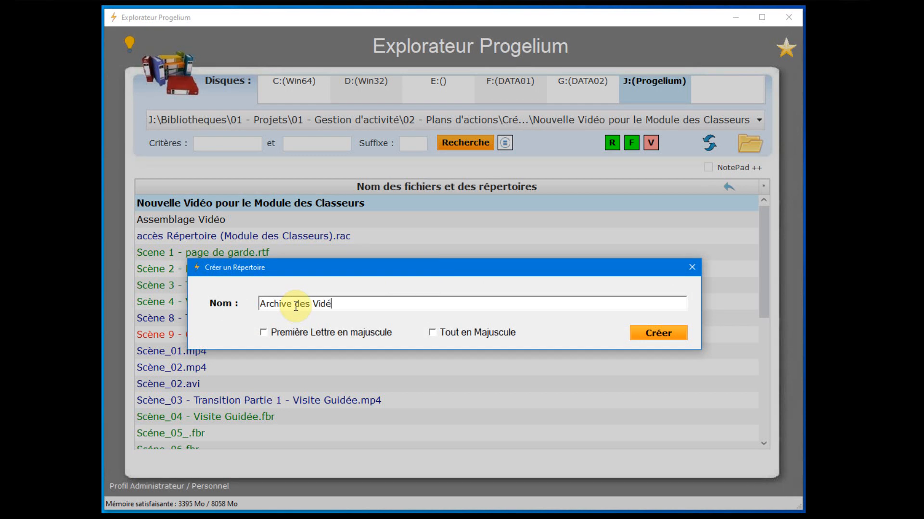
pyautogui.write('os')
pyautogui.press('Left')
pyautogui.press('Left')
pyautogui.press('Left')
pyautogui.press('Left')
pyautogui.press('Left')
pyautogui.press('Left')
pyautogui.write('2019')
pyautogui.press('Return')
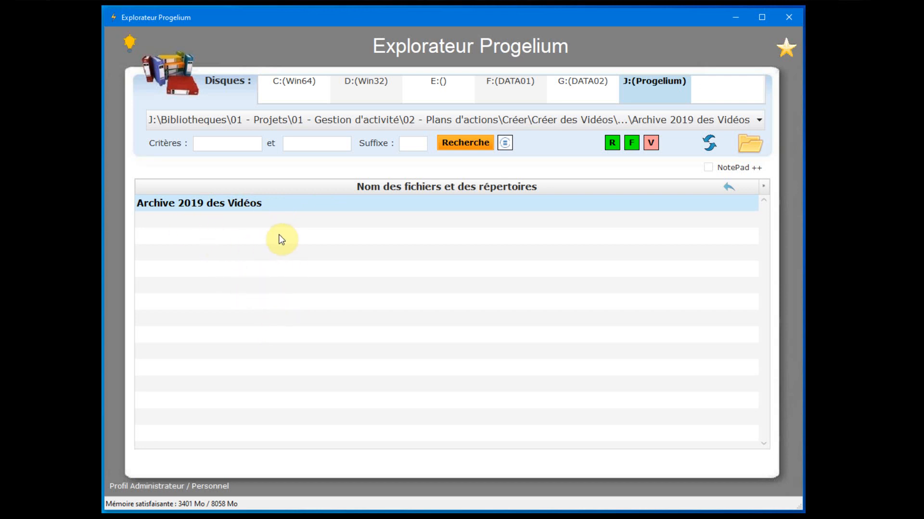
# - Return to the parent folder, rename the Archive 2019 des Vidéos folder as "Archive des Vidéos 2019", and select the parent folder's entry
pyautogui.doubleClick(237, 201)
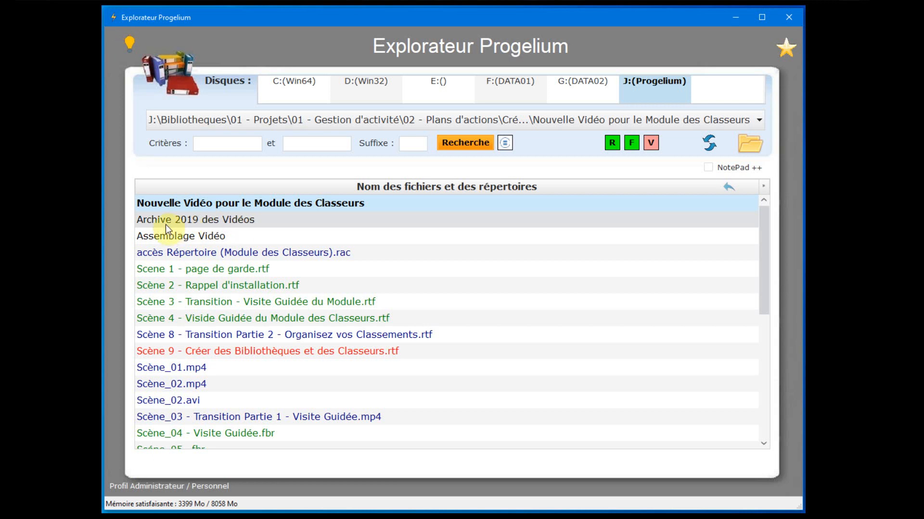
pyautogui.rightClick(219, 220)
pyautogui.click(246, 259)
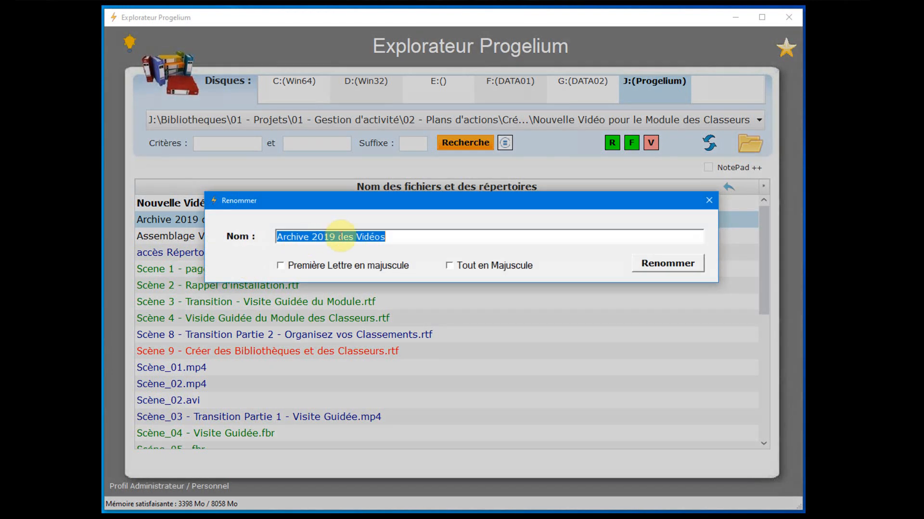
pyautogui.moveTo(339, 237); pyautogui.dragTo(312, 238)
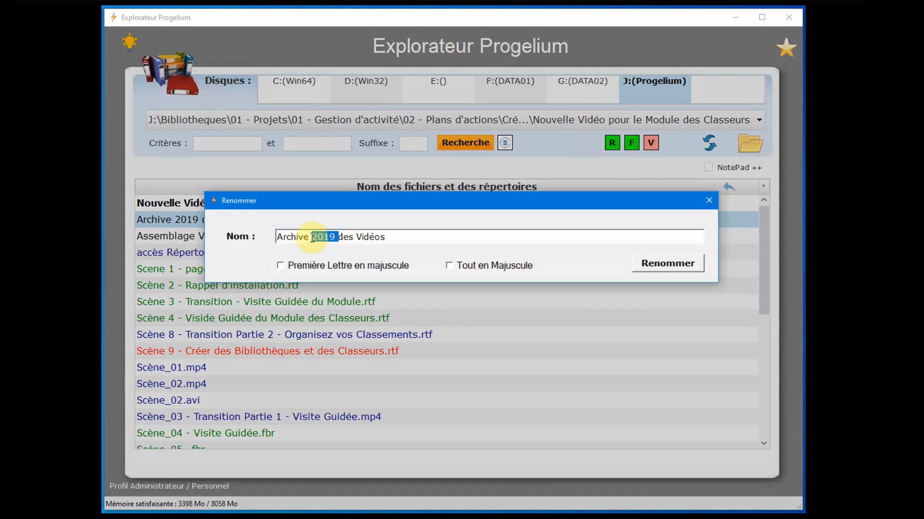
pyautogui.press('Delete')
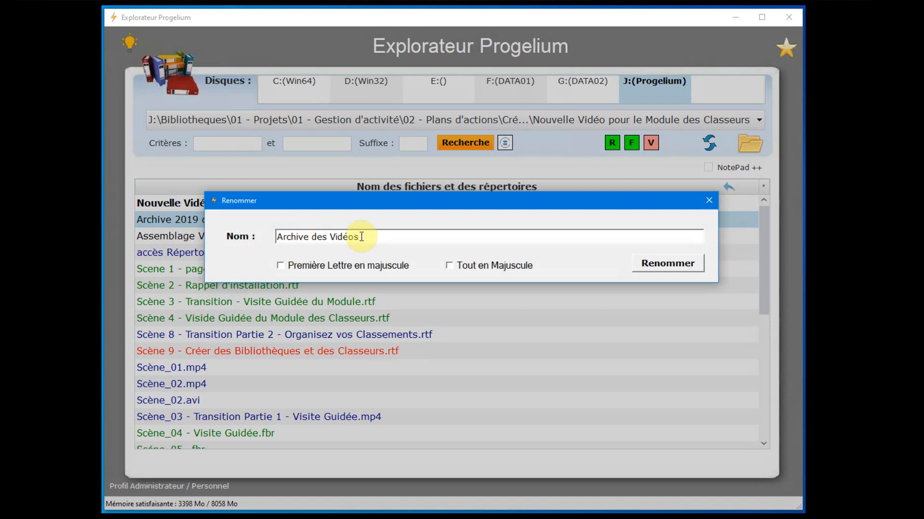
pyautogui.write('2019')
pyautogui.press('Return')
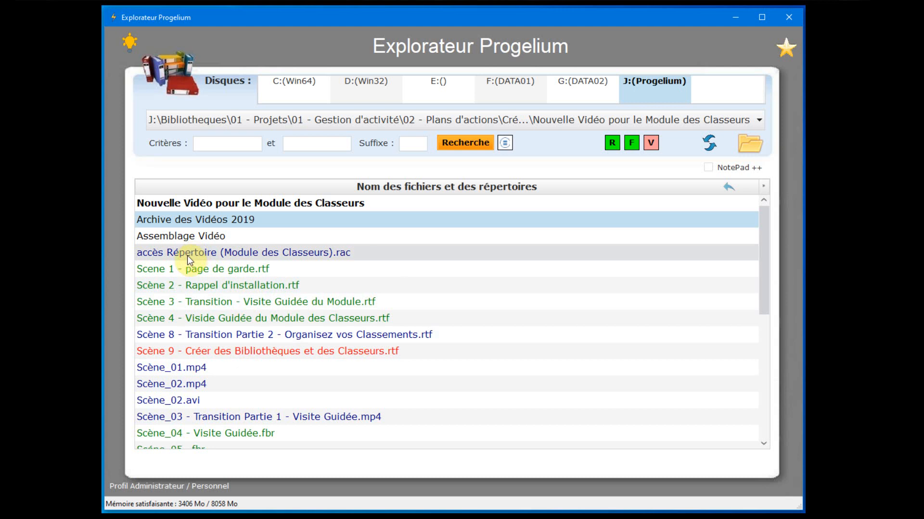
pyautogui.click(186, 203)
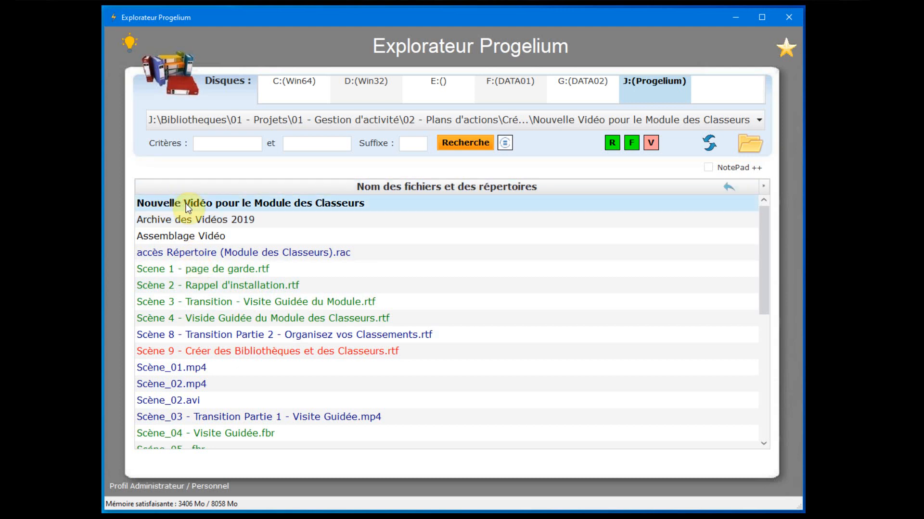
# - Create a note named "Rédiger l'article du mois de Novembre" in Nouvelle Vidéo pour le Module des Classeurs, viewing the note template before creating it
pyautogui.rightClick(185, 204)
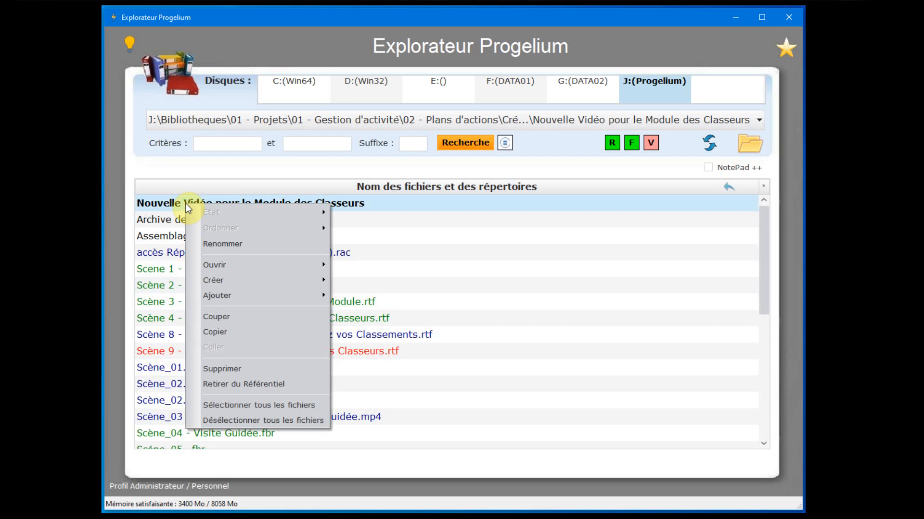
pyautogui.click(210, 281)
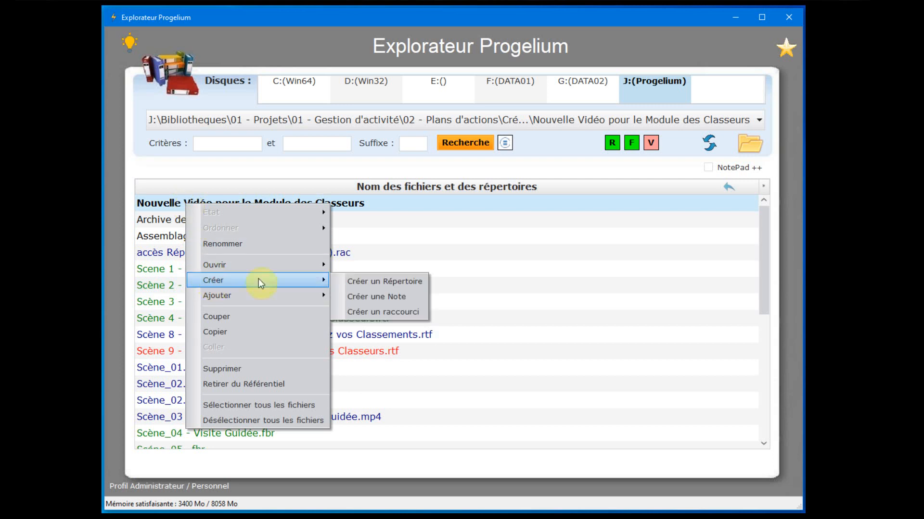
pyautogui.click(380, 300)
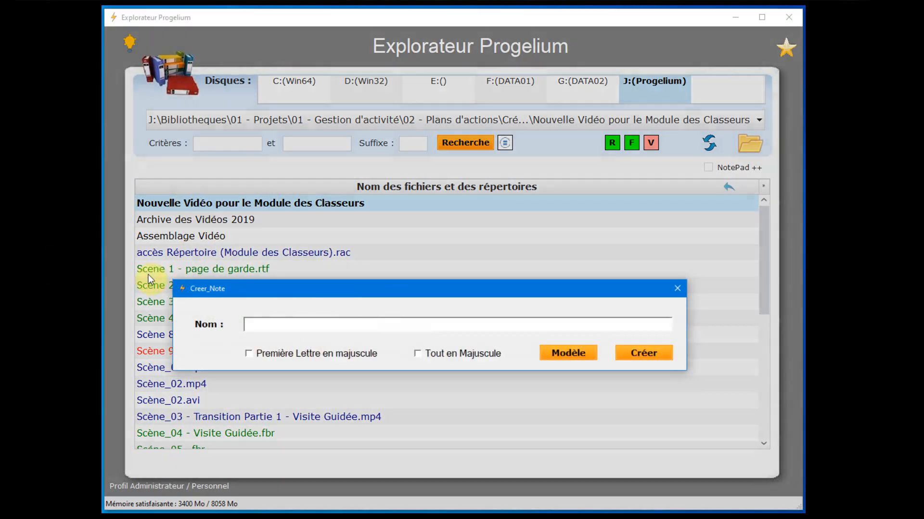
pyautogui.moveTo(224, 290); pyautogui.dragTo(221, 258)
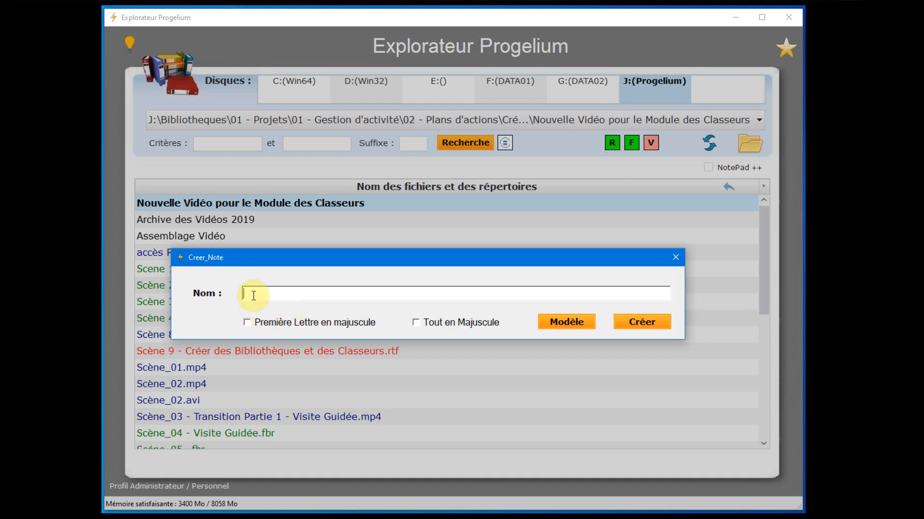
pyautogui.write("Rédiger l'article du mois de Novembre")
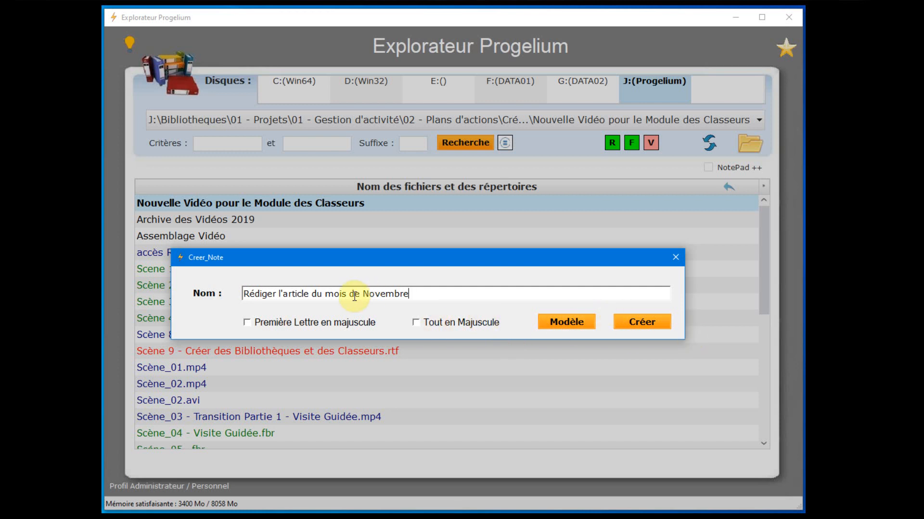
pyautogui.click(568, 322)
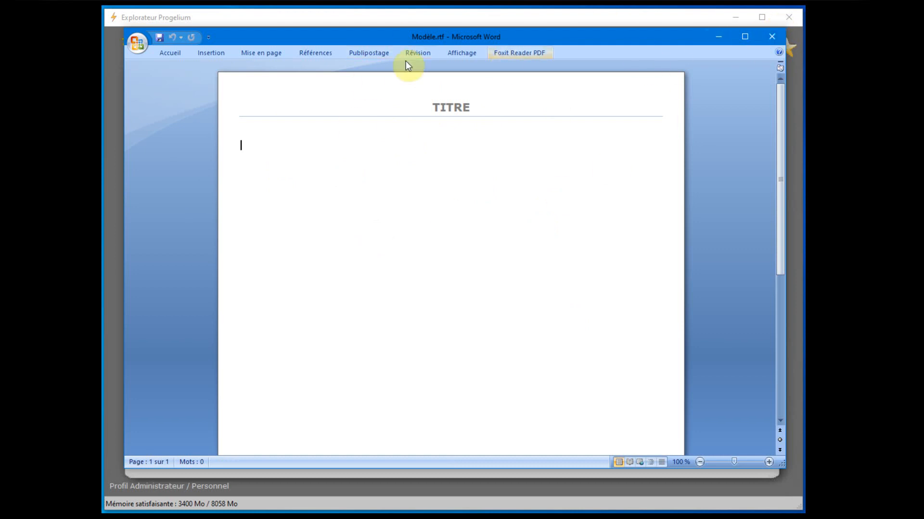
pyautogui.click(772, 36)
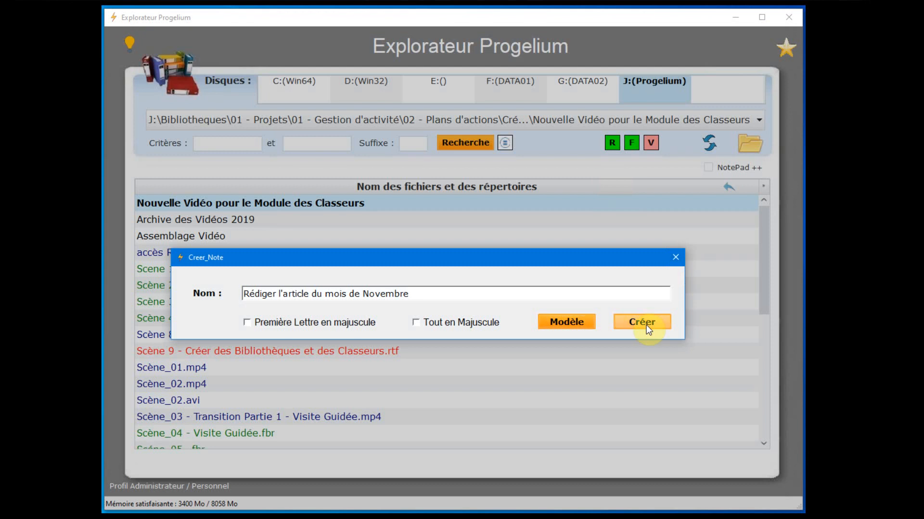
pyautogui.click(645, 322)
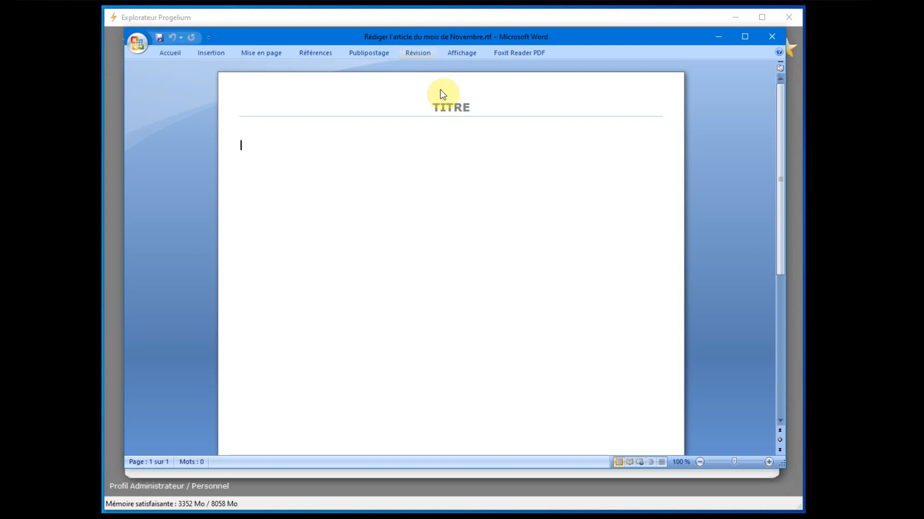
# - Delete the placeholder TITRE from the header of the new note
pyautogui.doubleClick(446, 107)
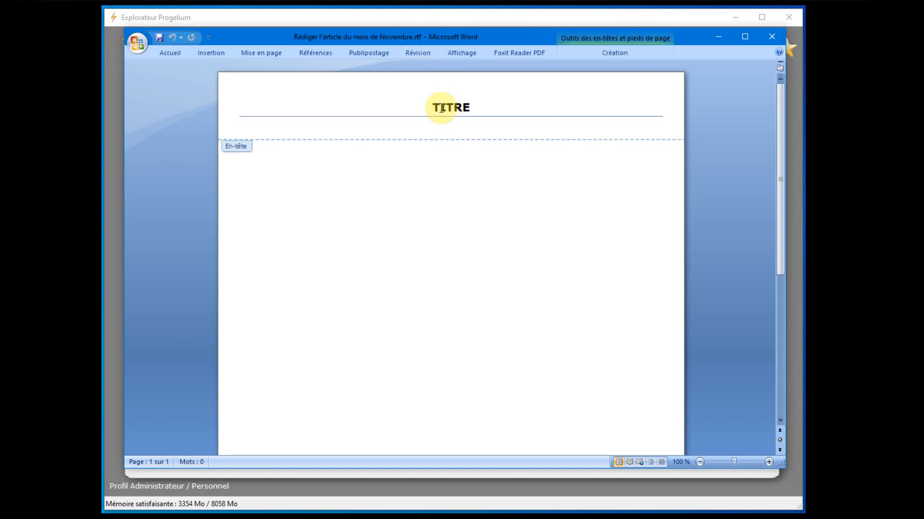
pyautogui.click(468, 105)
pyautogui.moveTo(467, 105); pyautogui.dragTo(434, 105)
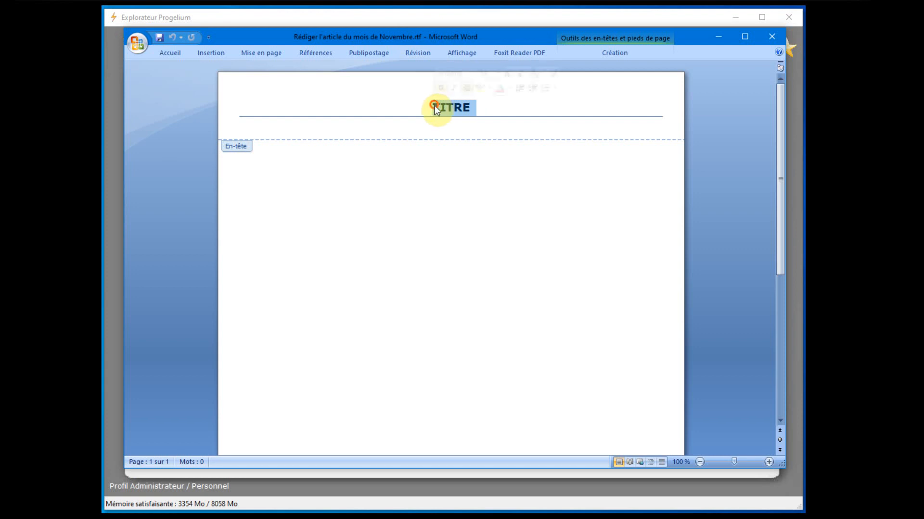
pyautogui.rightClick(439, 105)
pyautogui.click(433, 106)
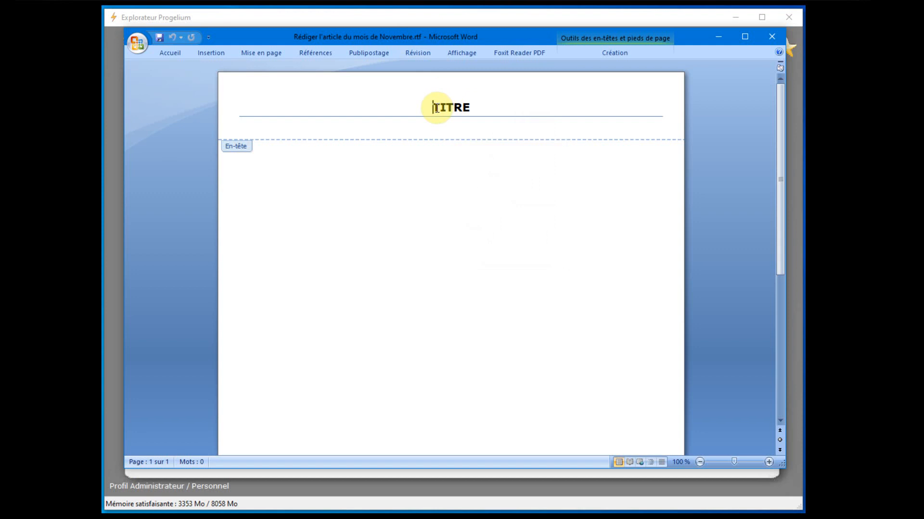
pyautogui.hotkey('shift', 'End')
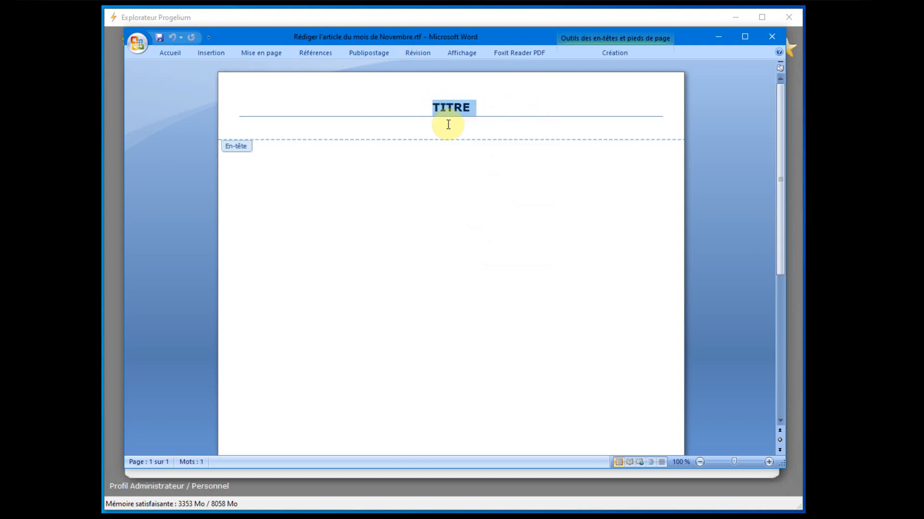
pyautogui.hotkey('shift', 'Left')
pyautogui.press('Delete')
# - Paste "Rédiger l'article du mois de Novembre" as the header title, leave the header and close the document
pyautogui.click(456, 107)
pyautogui.rightClick(456, 106)
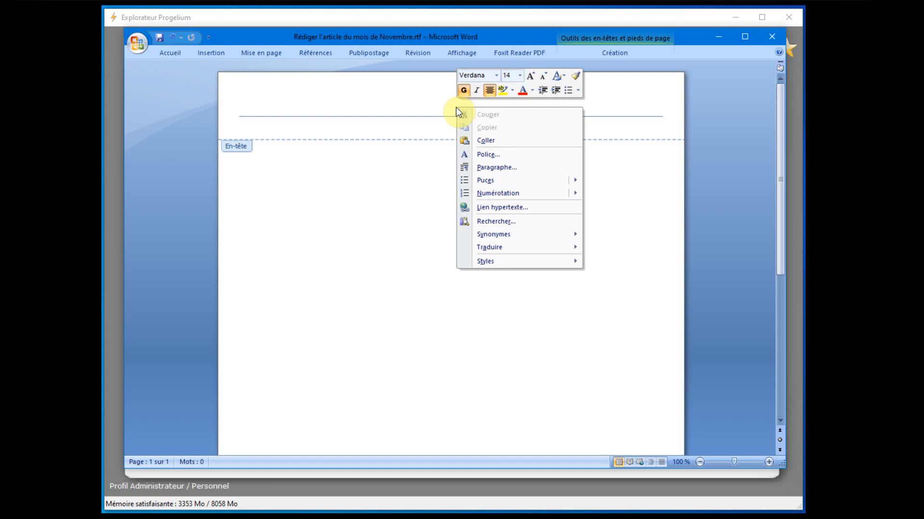
pyautogui.click(495, 143)
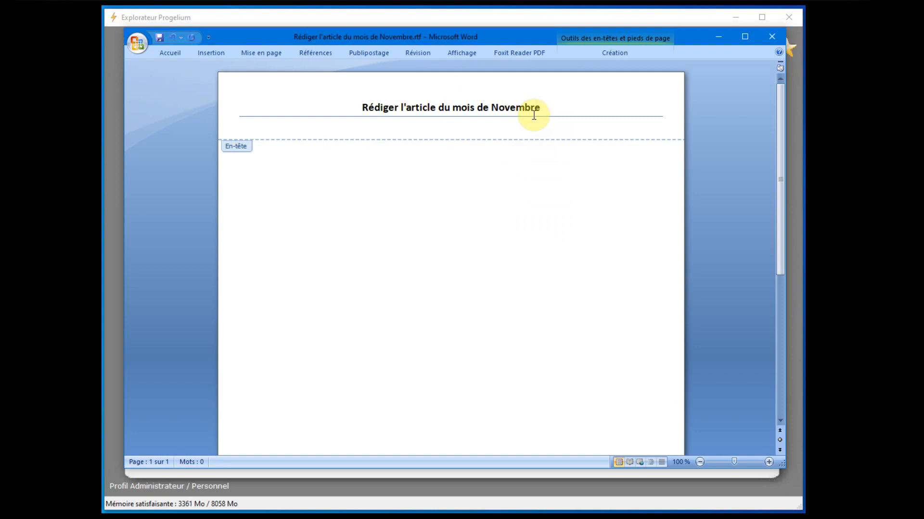
pyautogui.doubleClick(335, 188)
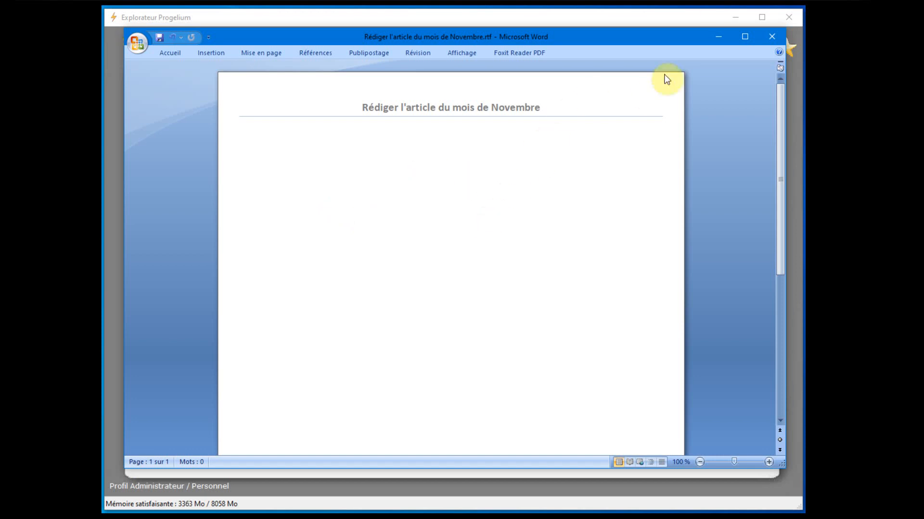
pyautogui.click(772, 37)
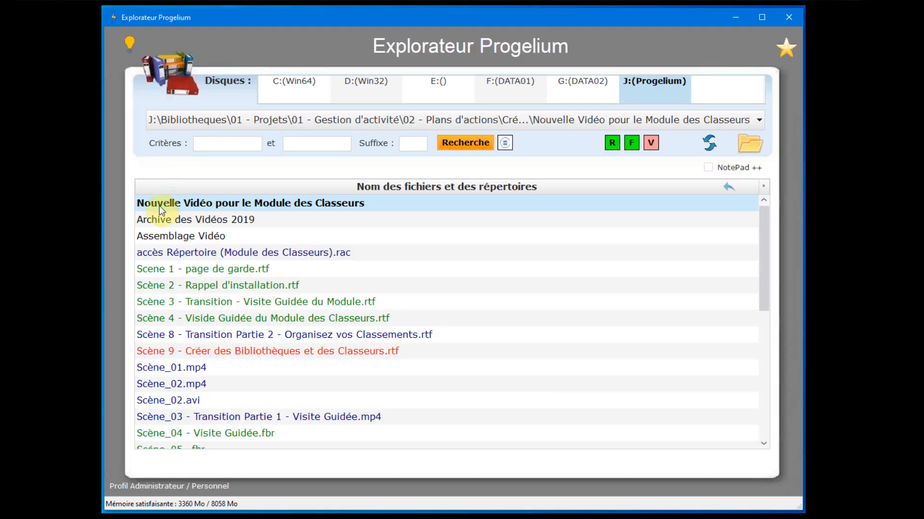
# - Examine the whole file list of Nouvelle Vidéo pour le Module des Classeurs to locate the new note
pyautogui.scroll(-8, 267, 287)
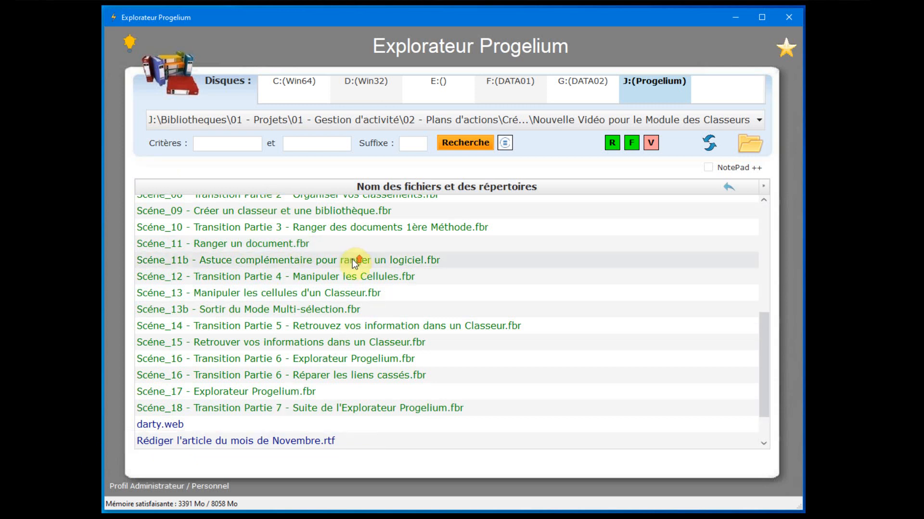
pyautogui.scroll(8, 353, 260)
pyautogui.scroll(-8, 294, 247)
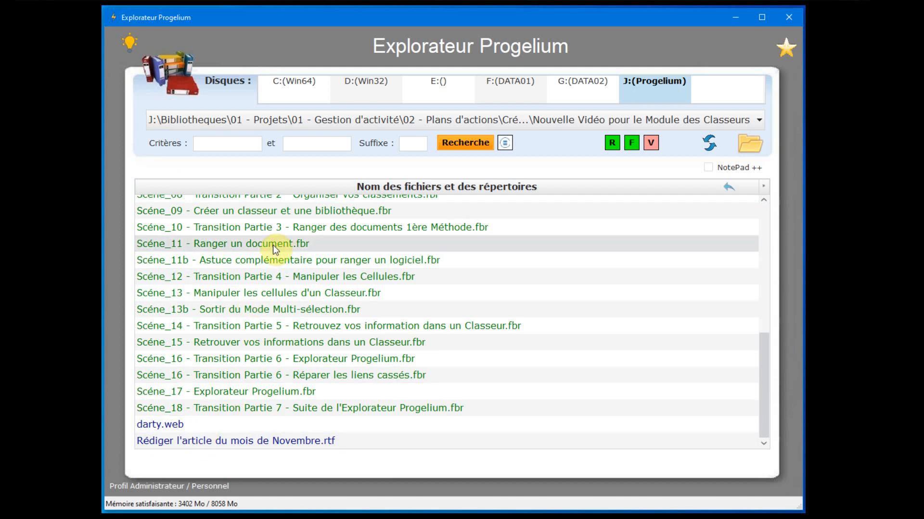
pyautogui.scroll(2, 272, 244)
pyautogui.scroll(-2, 273, 256)
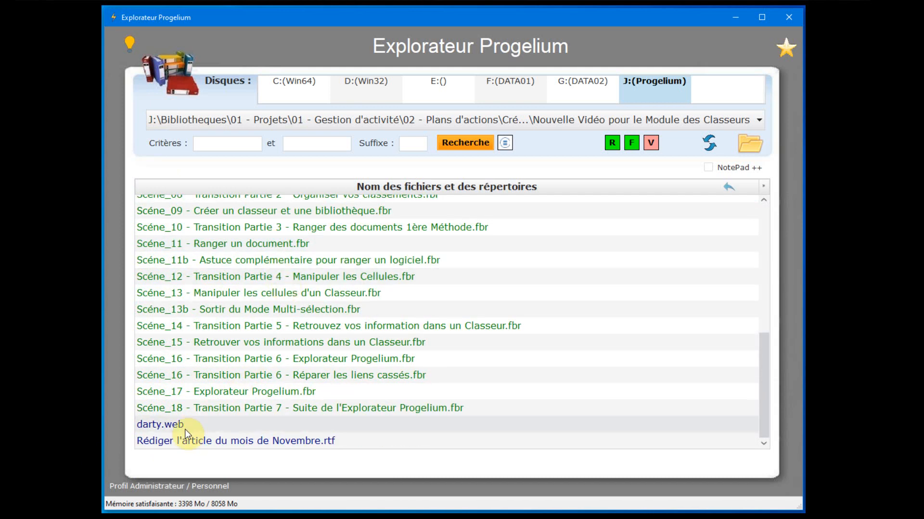
pyautogui.scroll(4, 302, 308)
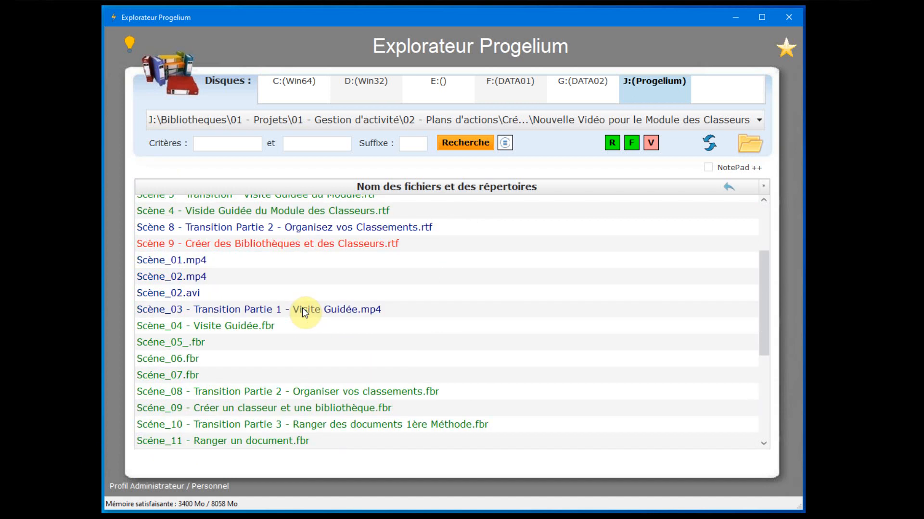
pyautogui.scroll(3, 237, 253)
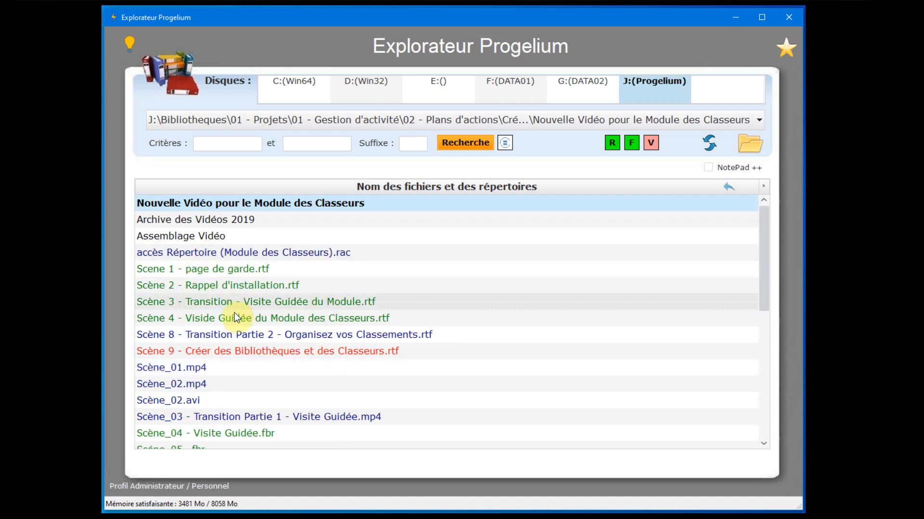
pyautogui.scroll(-3, 232, 319)
pyautogui.scroll(-1, 233, 319)
pyautogui.scroll(-1, 232, 322)
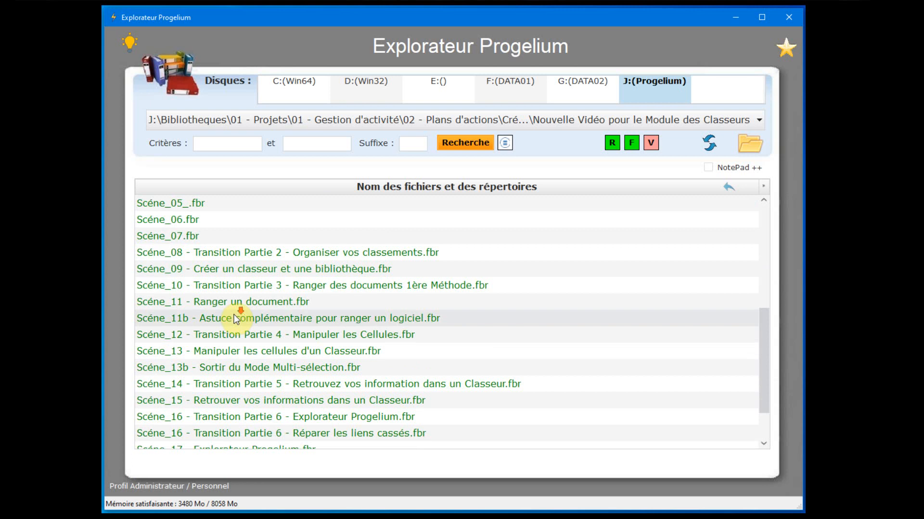
pyautogui.scroll(5, 235, 318)
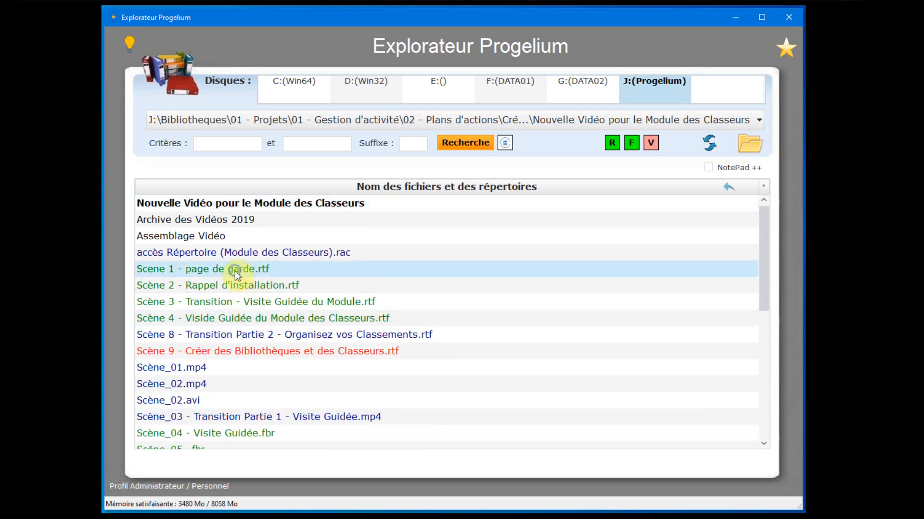
# - View the ordering options for Scene 1 - page de garde.rtf, and dismiss them with that file selected
pyautogui.rightClick(235, 270)
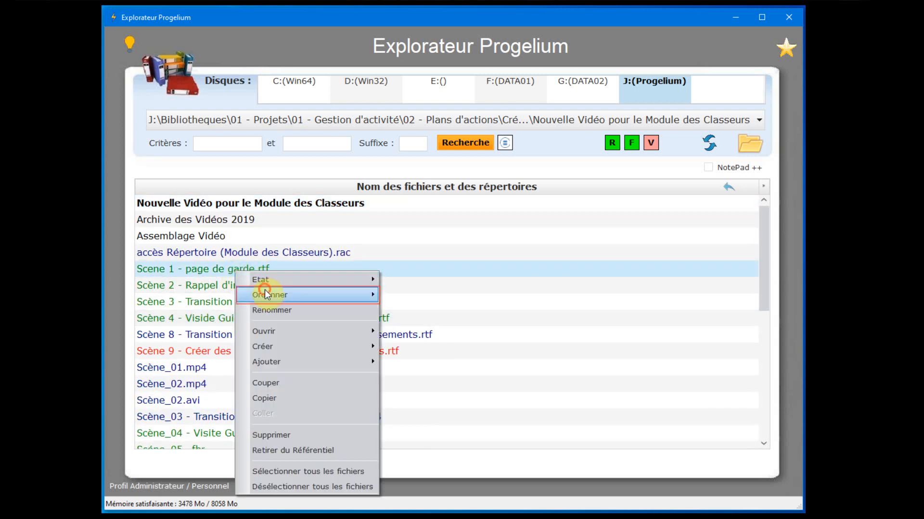
pyautogui.moveTo(265, 290)
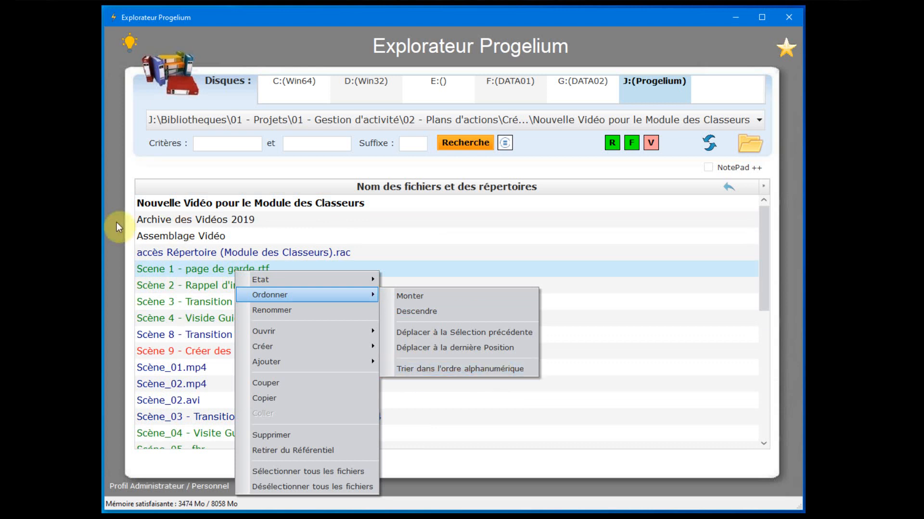
pyautogui.click(183, 272)
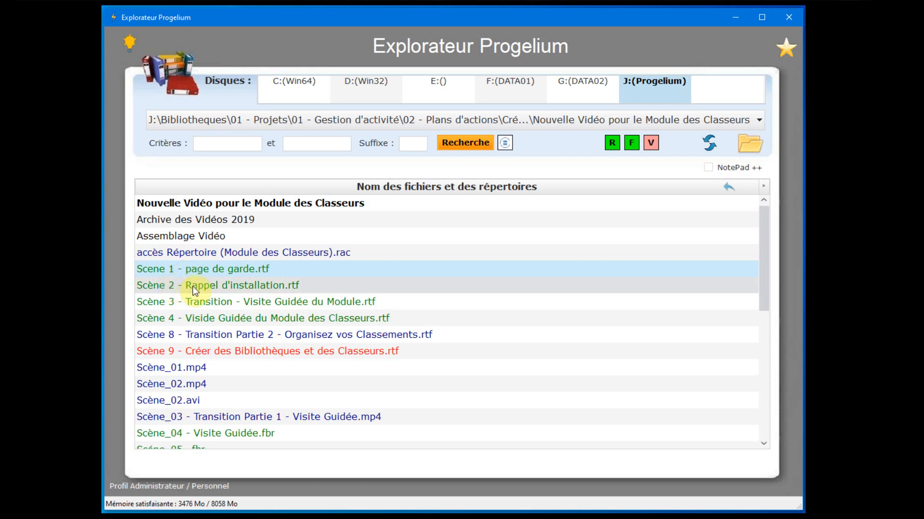
# - Move Rédiger l'article du mois de Novembre.rtf to the previous selection, at the position of Scene 1 - page de garde.rtf
pyautogui.scroll(-6, 248, 297)
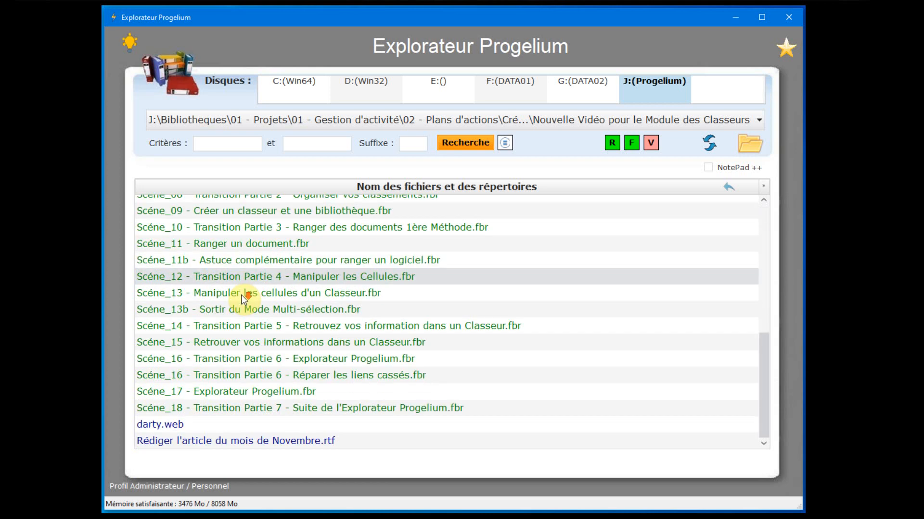
pyautogui.click(211, 443)
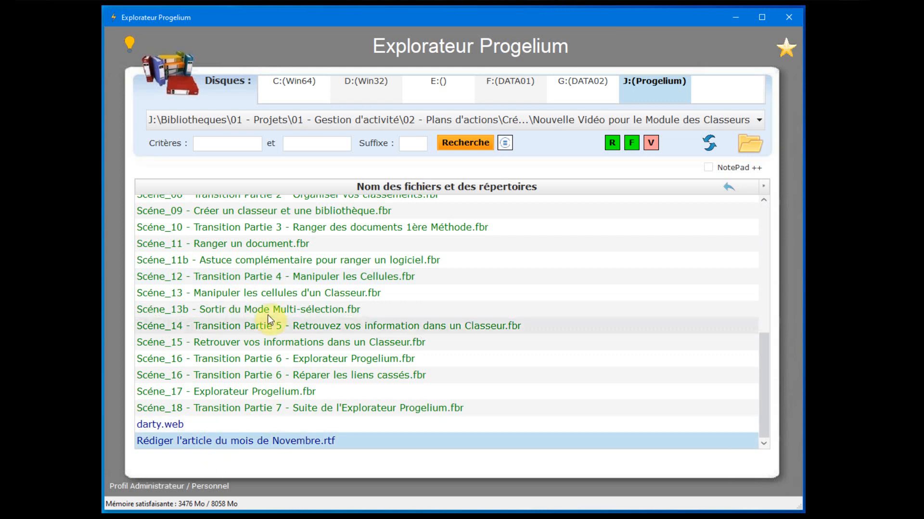
pyautogui.scroll(6, 275, 317)
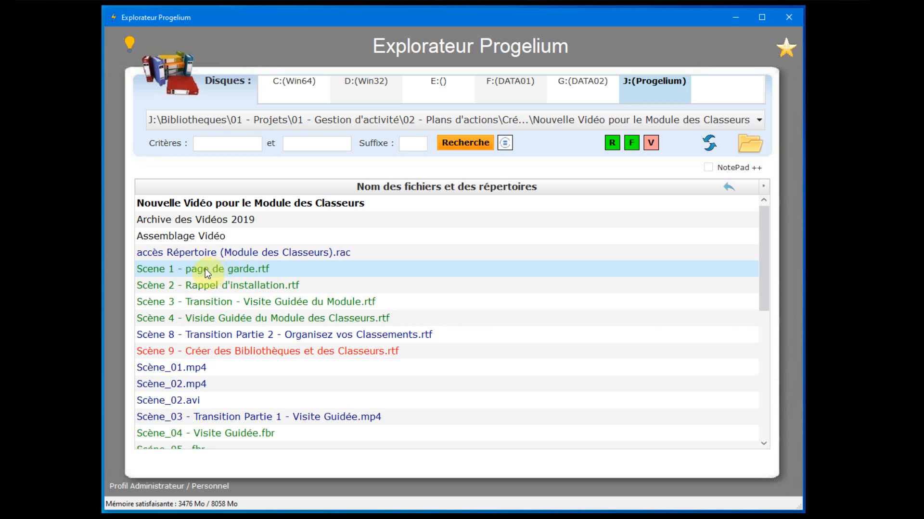
pyautogui.scroll(-7, 238, 264)
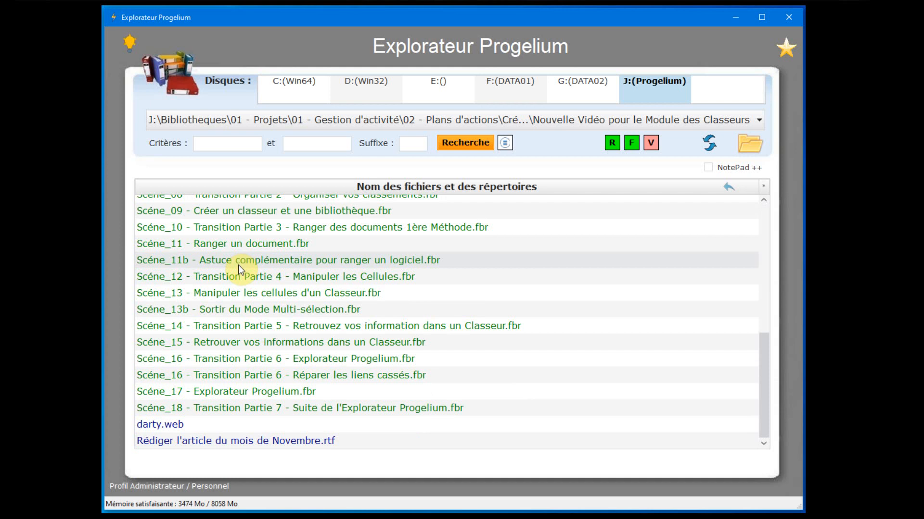
pyautogui.rightClick(243, 442)
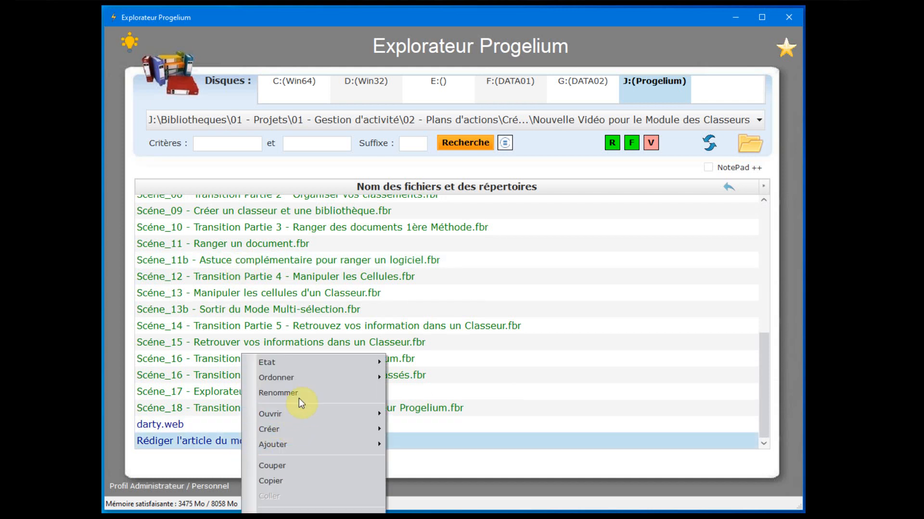
pyautogui.click(292, 378)
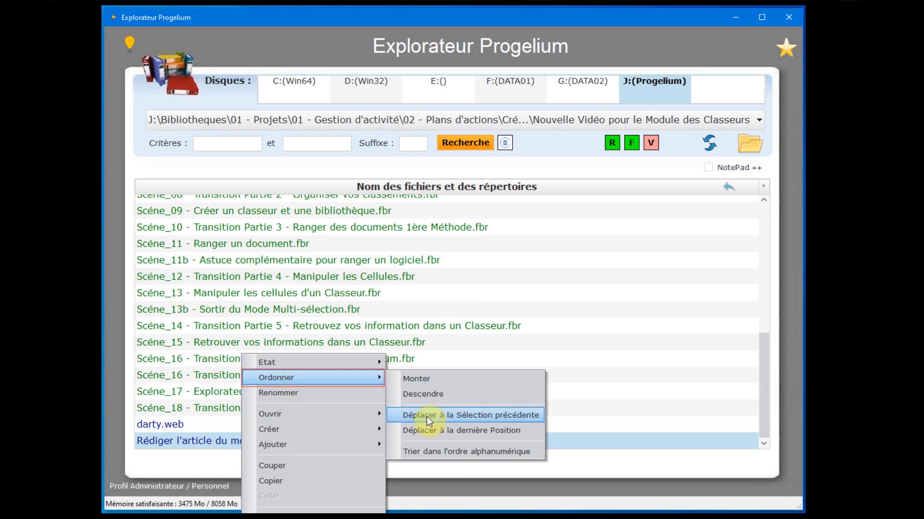
pyautogui.click(513, 415)
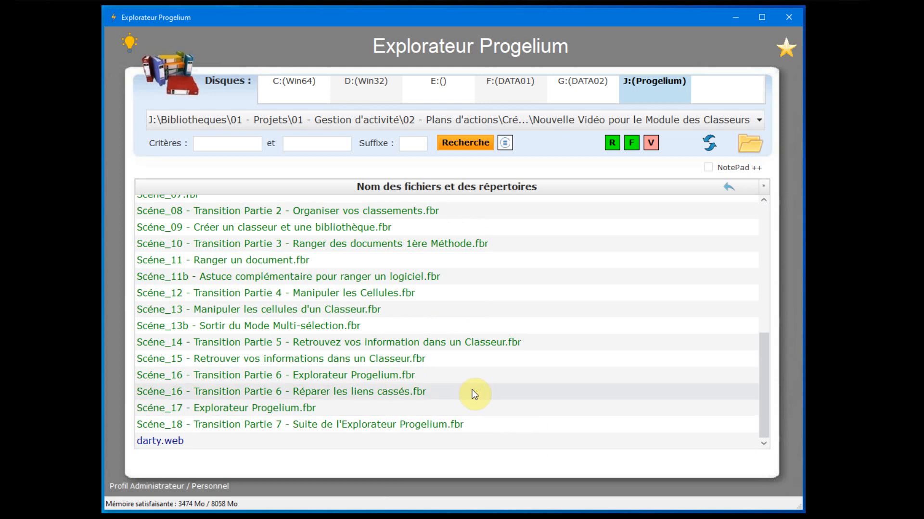
pyautogui.scroll(5, 473, 395)
pyautogui.scroll(3, 474, 394)
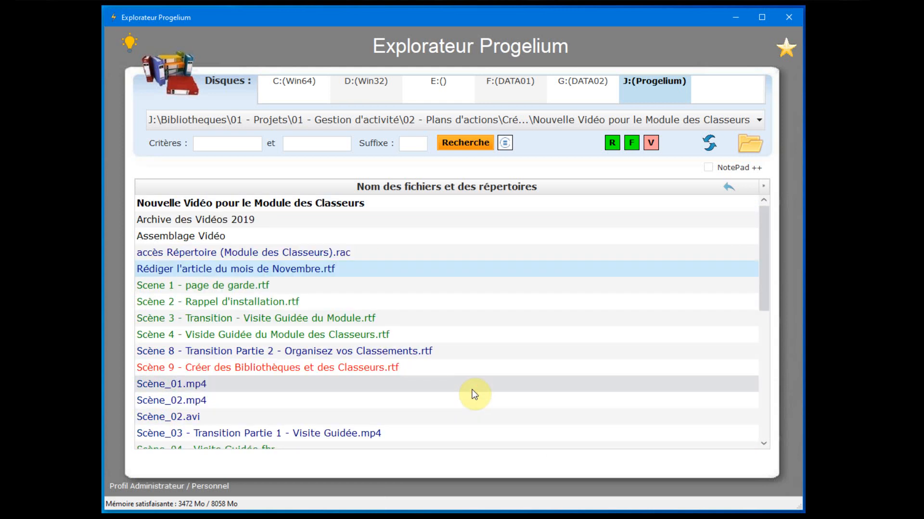
# - Move Rédiger l'article du mois de Novembre.rtf up one place in the file list and back down one place
pyautogui.rightClick(235, 267)
pyautogui.moveTo(272, 292)
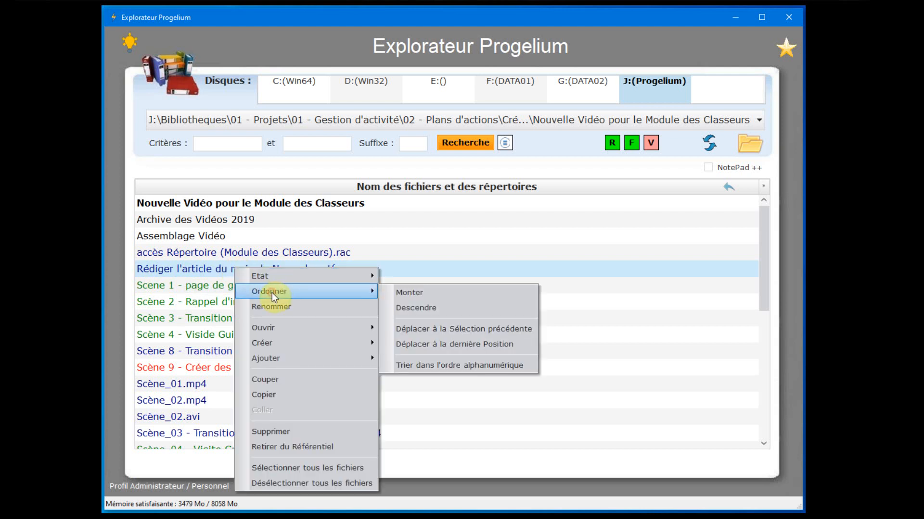
pyautogui.click(411, 294)
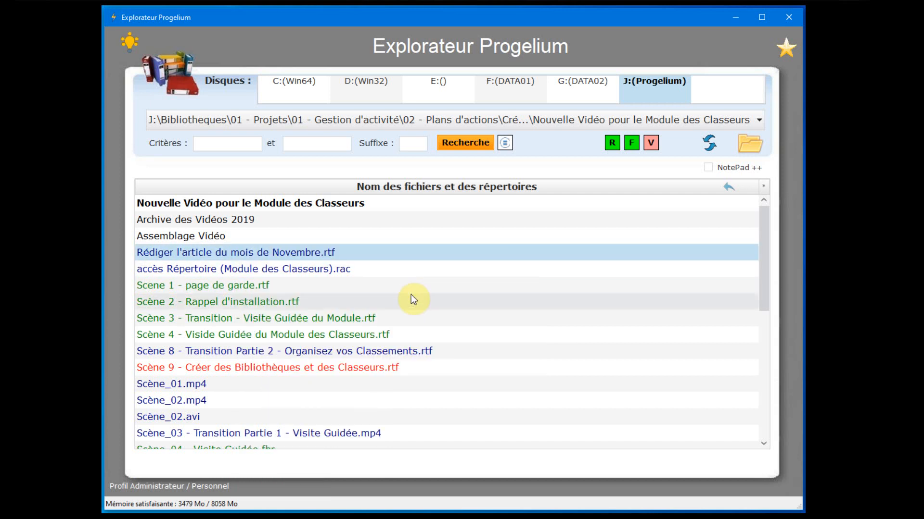
pyautogui.rightClick(259, 252)
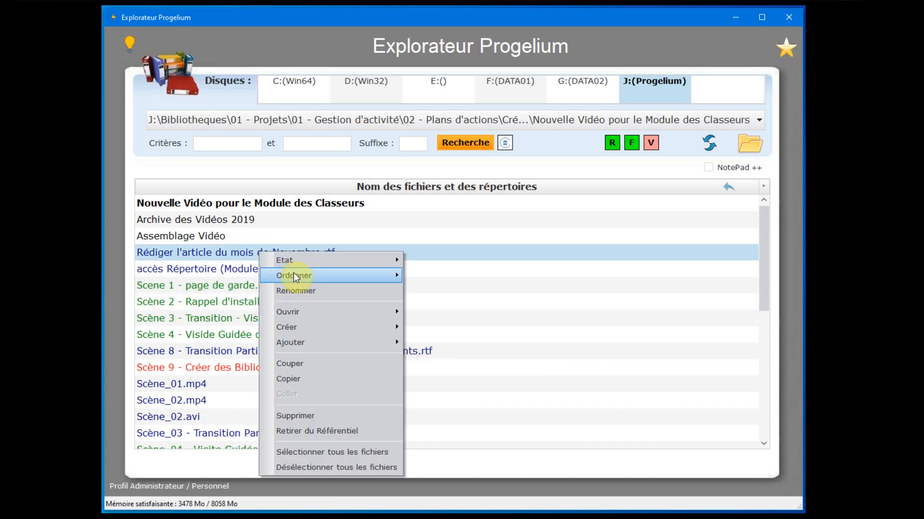
pyautogui.moveTo(295, 274)
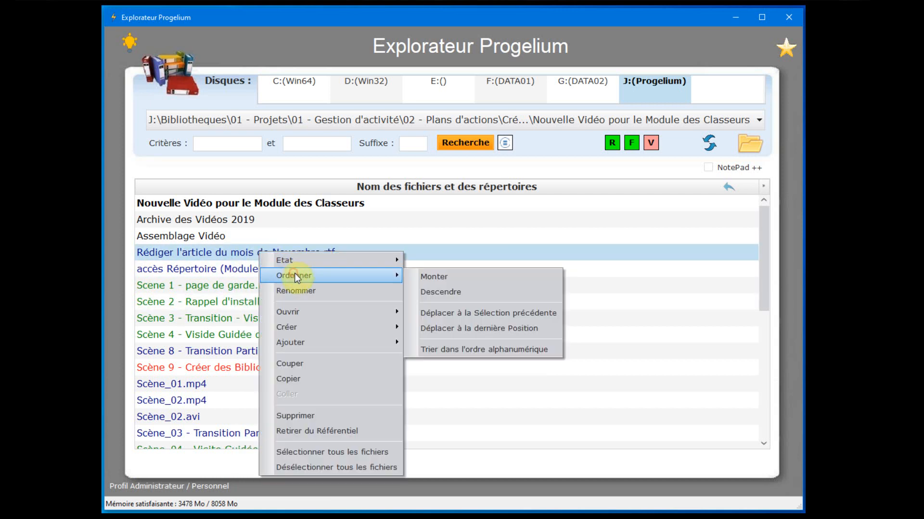
pyautogui.click(440, 292)
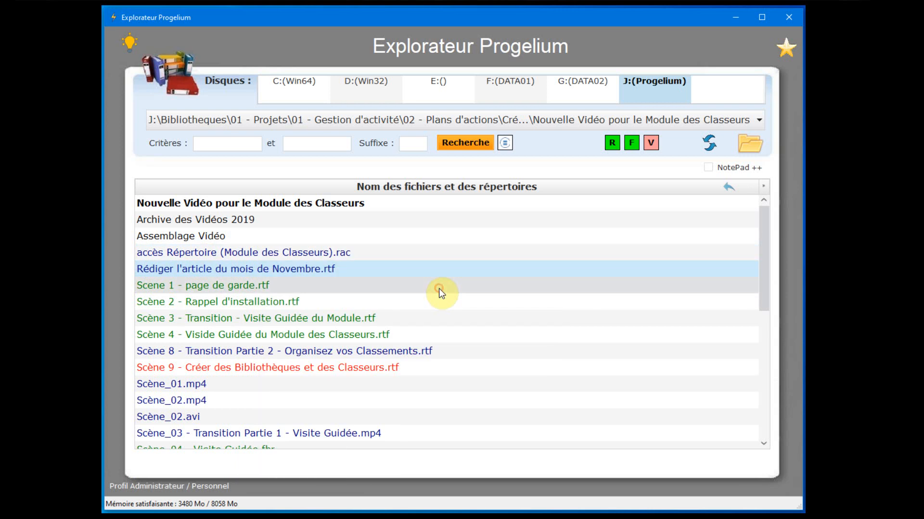
# - Move Rédiger l'article du mois de Novembre.rtf to the last position in the file list
pyautogui.rightClick(298, 266)
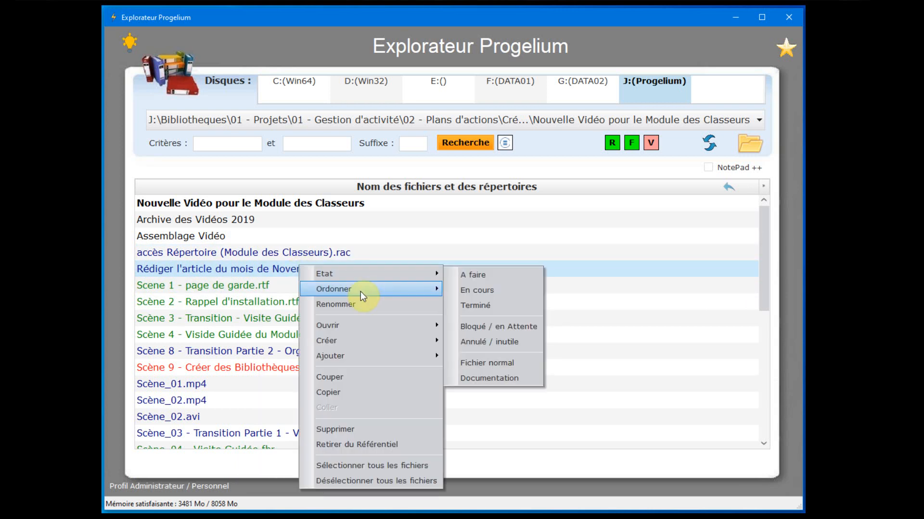
pyautogui.moveTo(359, 291)
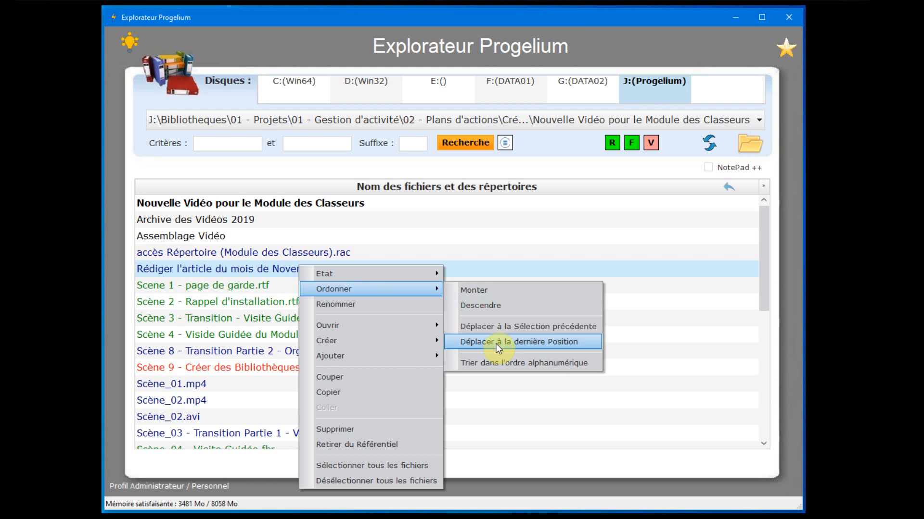
pyautogui.click(532, 344)
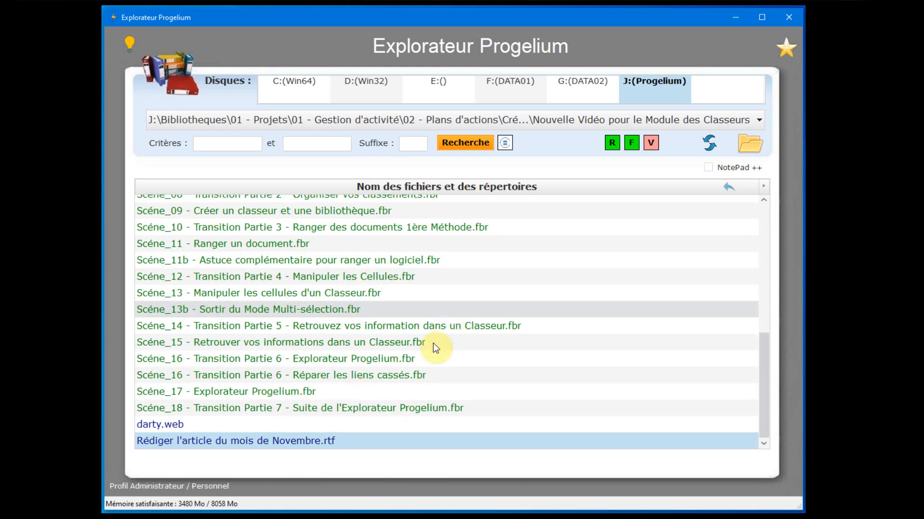
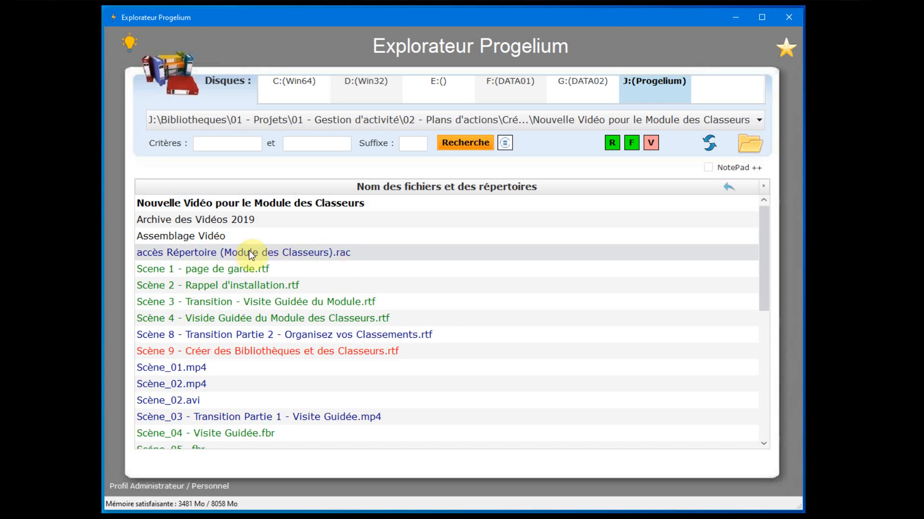
# - Follow the shortcut accès Répertoire (Module des Classeurs).rac, and return through accès Atelier Vidéo (Module des Classeurs).rac
pyautogui.doubleClick(196, 257)
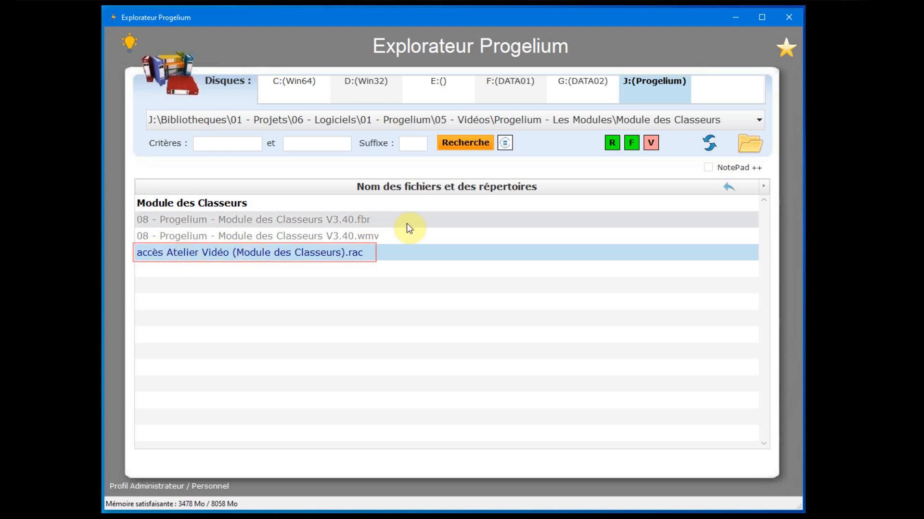
pyautogui.doubleClick(212, 252)
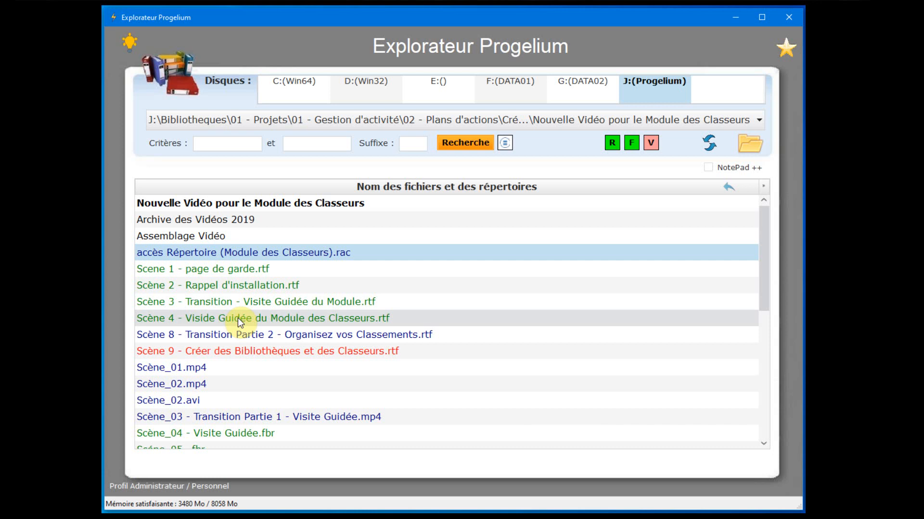
# - Create a shortcut to the folder Nouvelle Vidéo pour le Module des Classeurs and select it in the list
pyautogui.rightClick(185, 204)
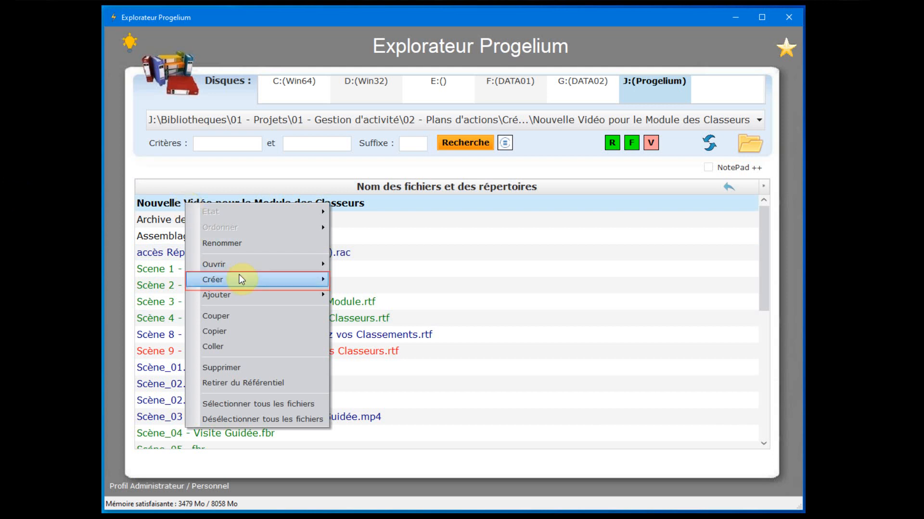
pyautogui.moveTo(238, 278)
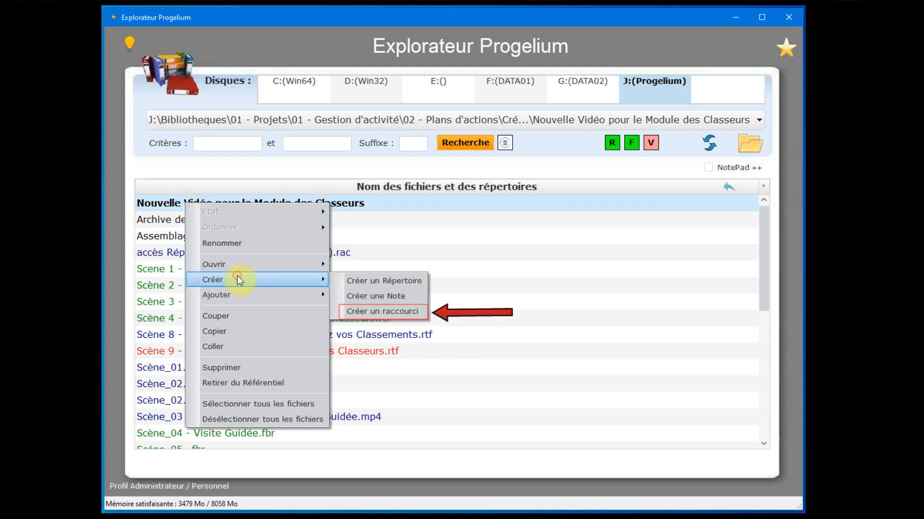
pyautogui.click(367, 310)
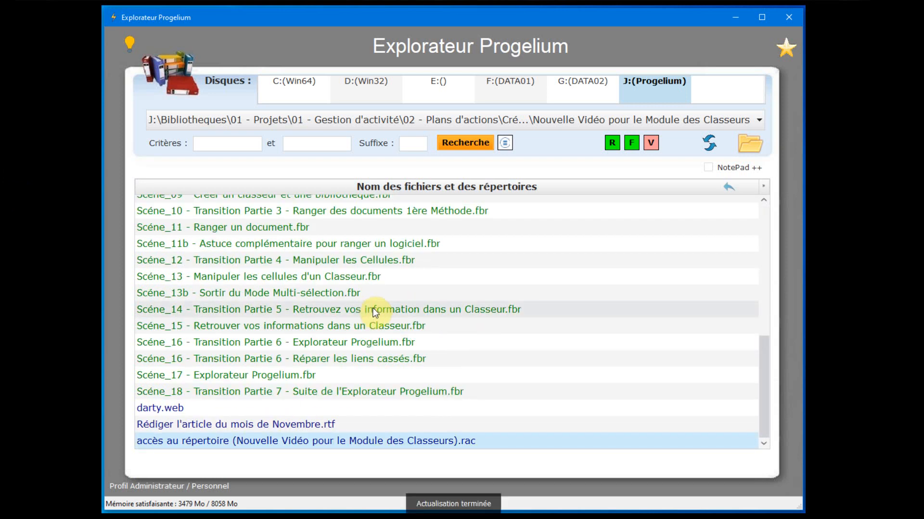
pyautogui.click(171, 444)
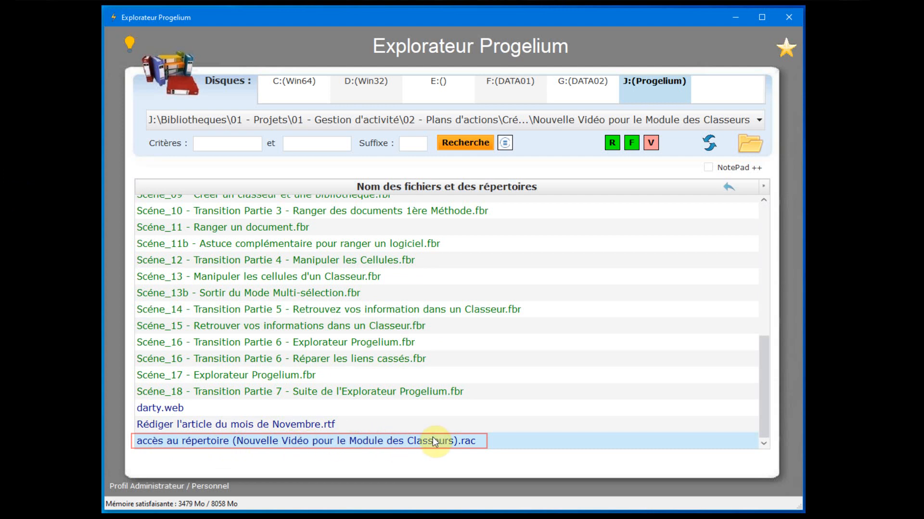
# - Test the new folder shortcut accès au répertoire (Nouvelle Vidéo pour le Module des Classeurs).rac by opening it from the end of the list
pyautogui.scroll(6, 426, 370)
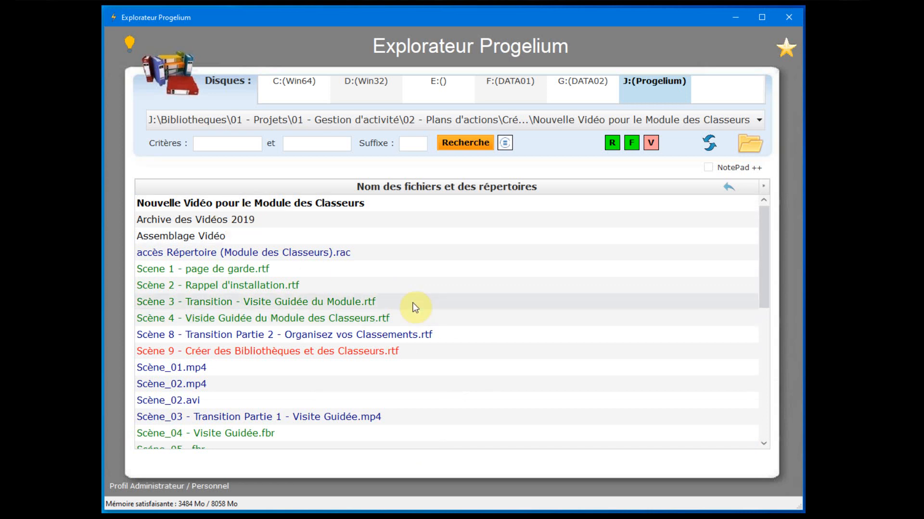
pyautogui.scroll(-6, 376, 297)
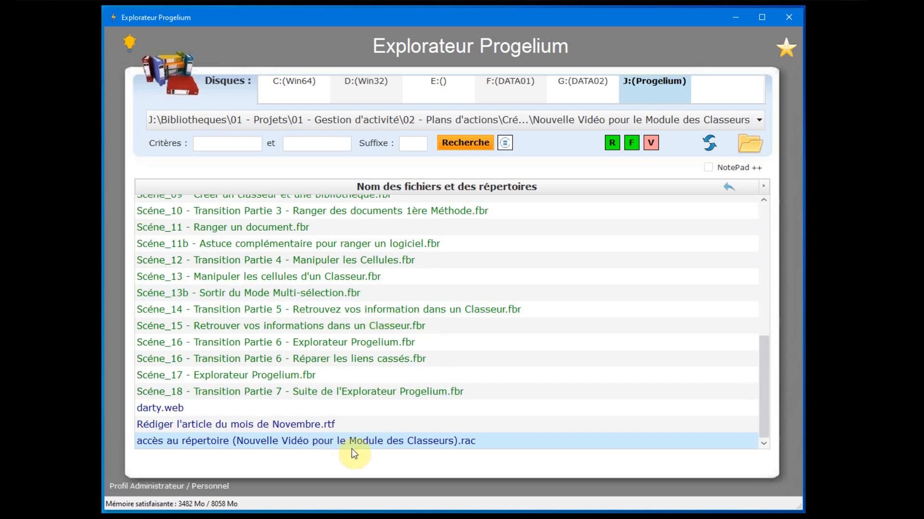
pyautogui.doubleClick(292, 441)
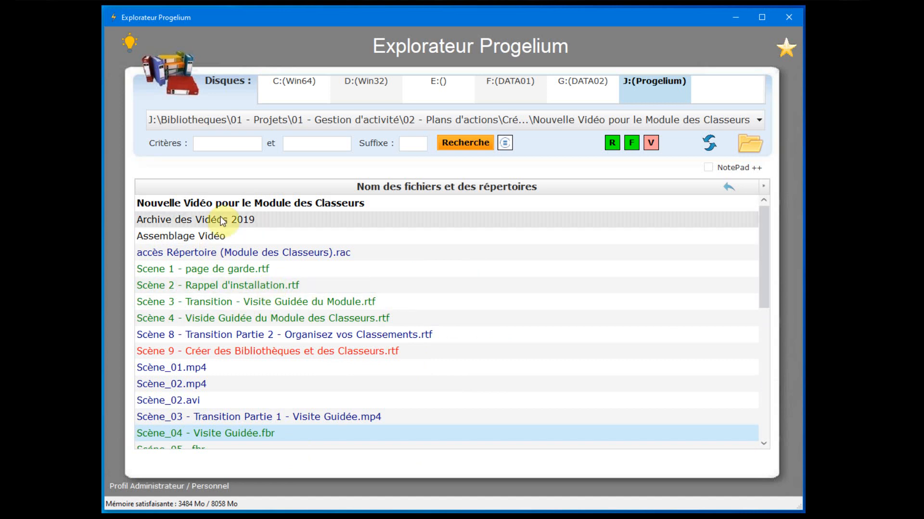
# - Cut accès au répertoire (Nouvelle Vidéo pour le Module des Classeurs).rac and paste it into the Module des Classeurs folder, reached through its shortcut
pyautogui.scroll(-6, 280, 316)
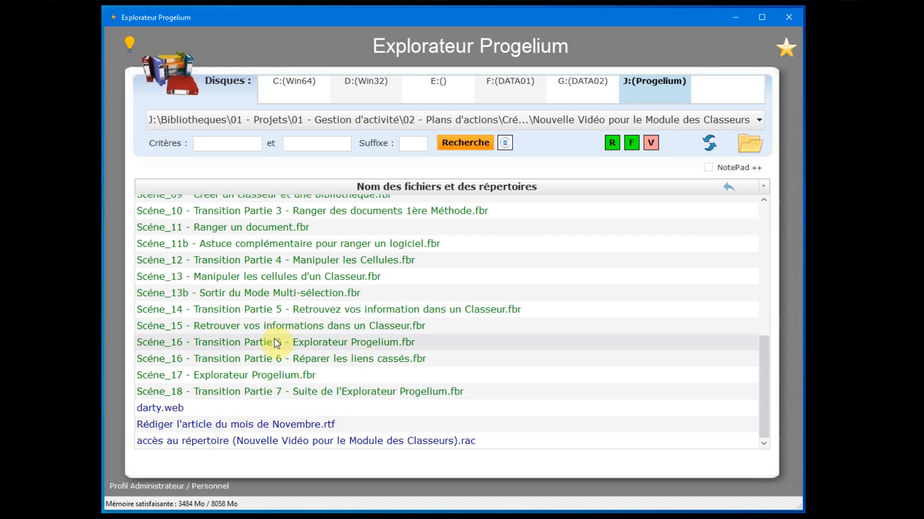
pyautogui.rightClick(243, 438)
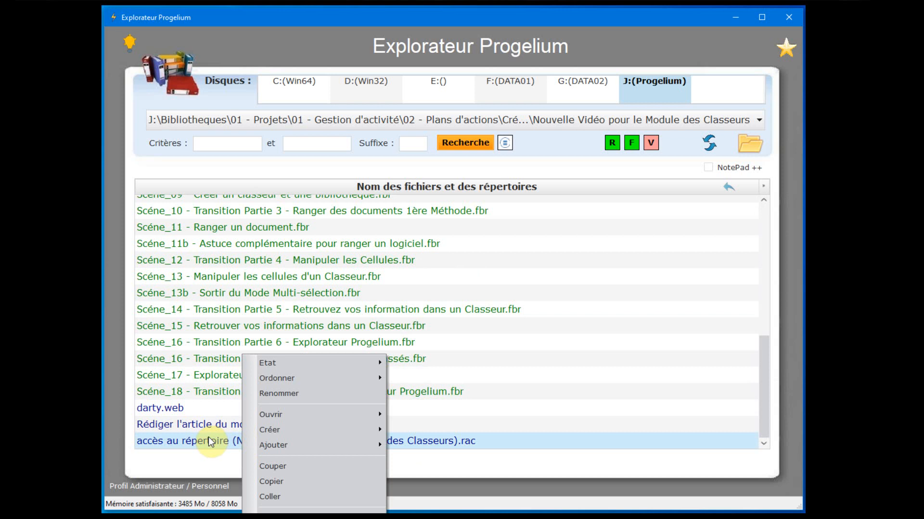
pyautogui.click(273, 467)
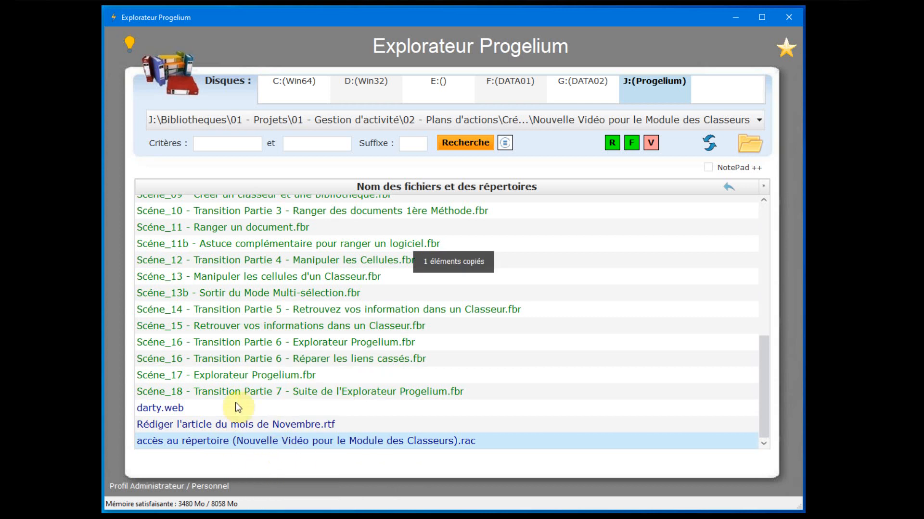
pyautogui.scroll(10, 309, 241)
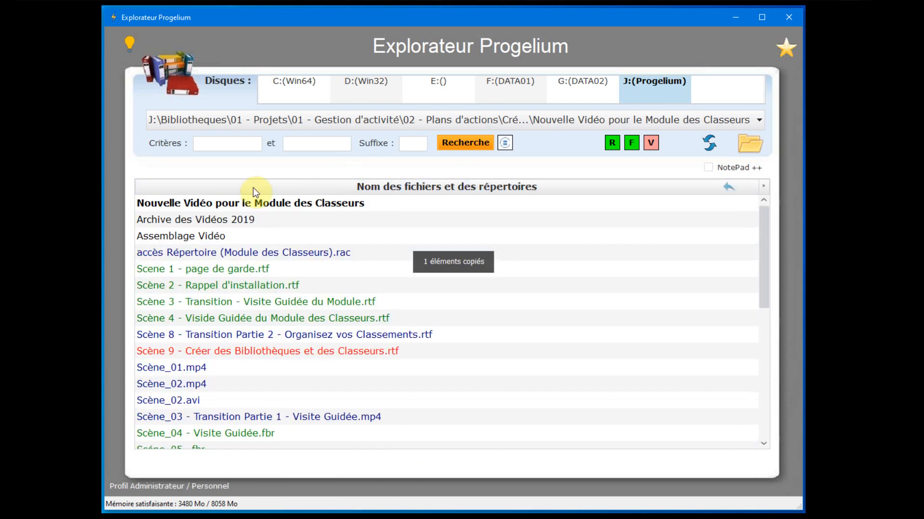
pyautogui.doubleClick(179, 252)
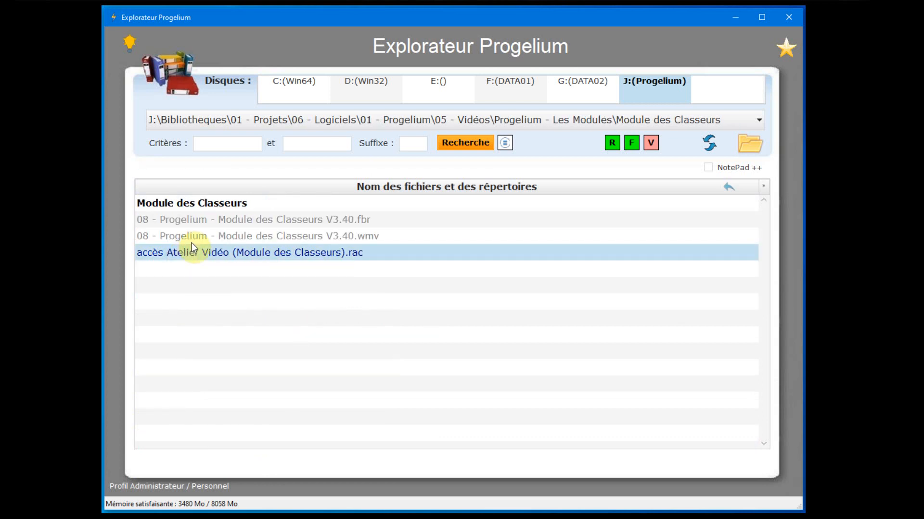
pyautogui.rightClick(218, 202)
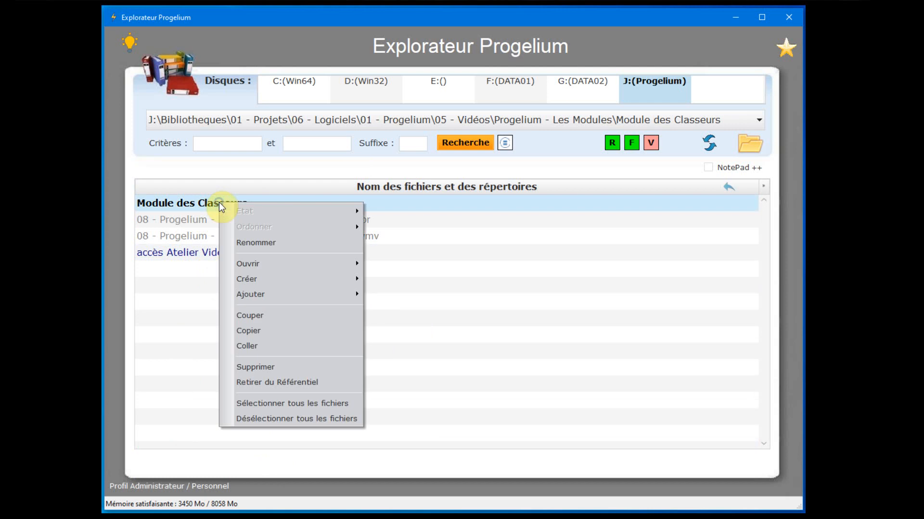
pyautogui.click(261, 340)
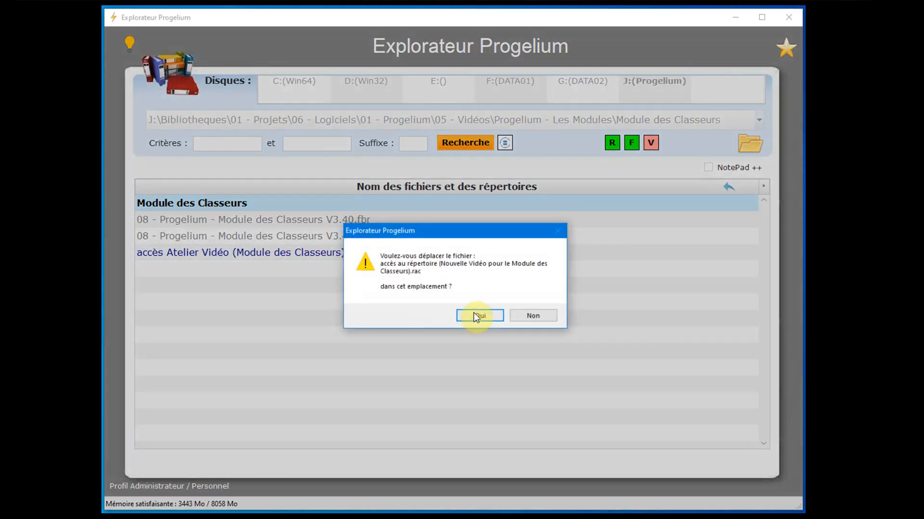
pyautogui.click(473, 315)
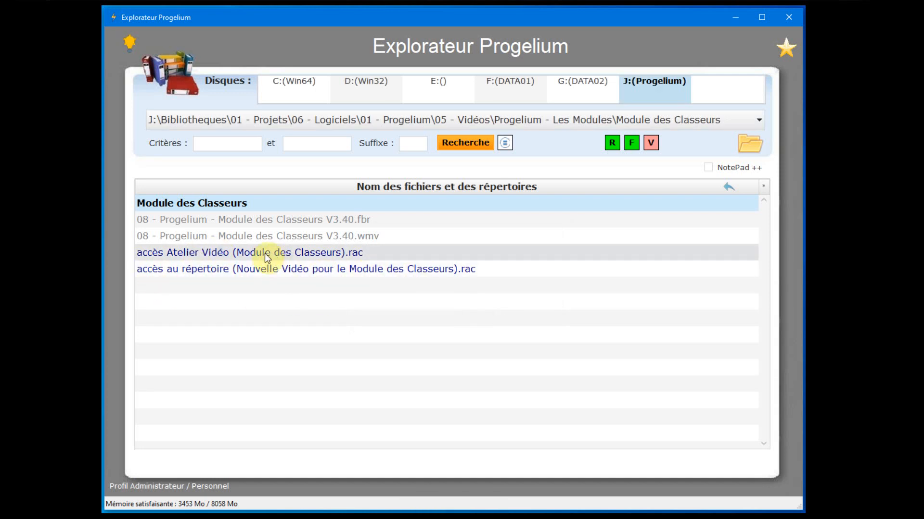
# - Return to Nouvelle Vidéo pour le Module des Classeurs through the moved shortcut, and create a shortcut to Scene 1 - page de garde.rtf
pyautogui.doubleClick(241, 268)
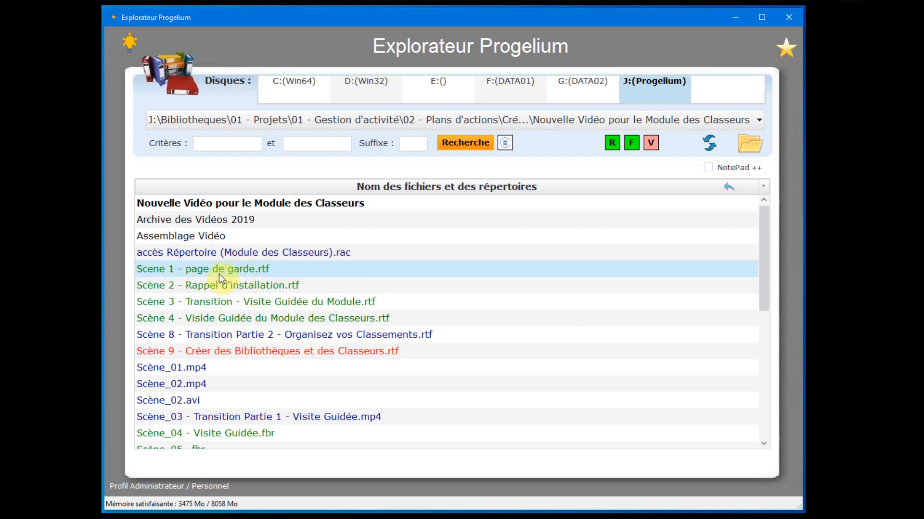
pyautogui.rightClick(246, 270)
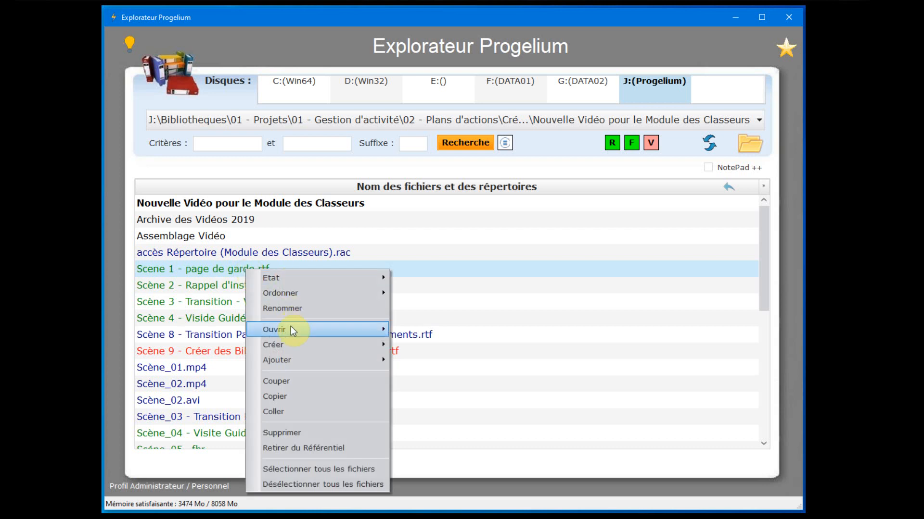
pyautogui.moveTo(289, 343)
pyautogui.click(446, 376)
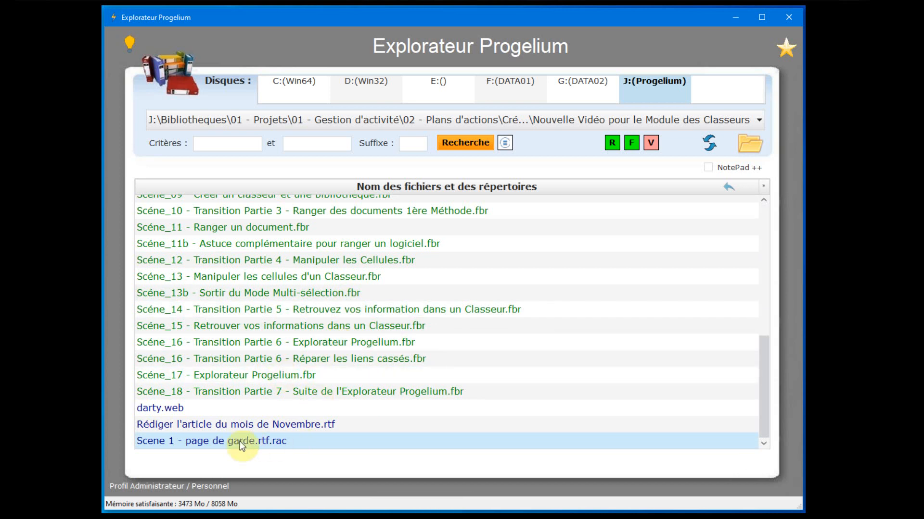
# - Open the document through Scene 1 - page de garde.rtf.rac and close it, and compare the places of the original file and the shortcut
pyautogui.doubleClick(207, 448)
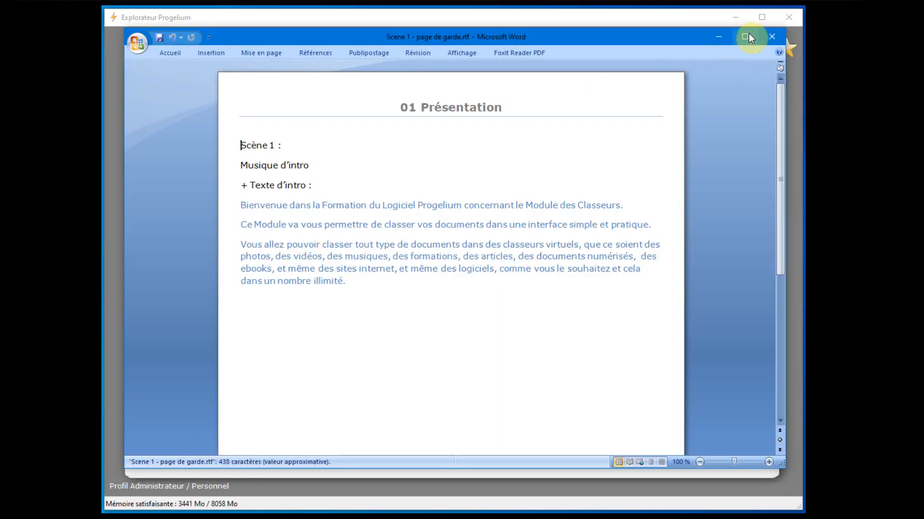
pyautogui.click(772, 37)
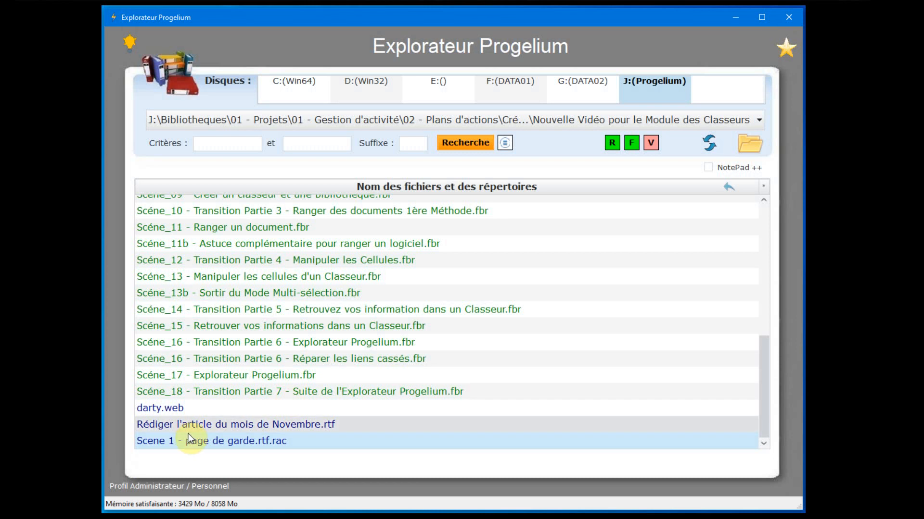
pyautogui.scroll(7, 195, 408)
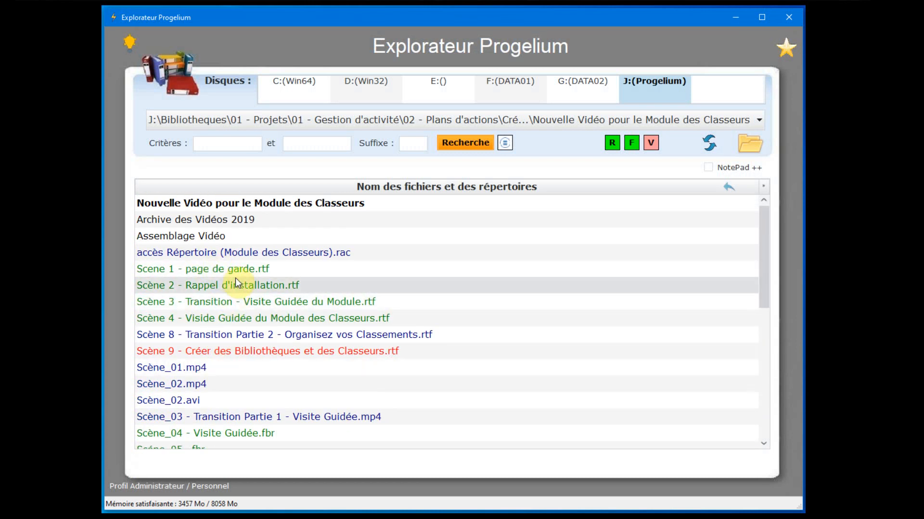
pyautogui.click(230, 272)
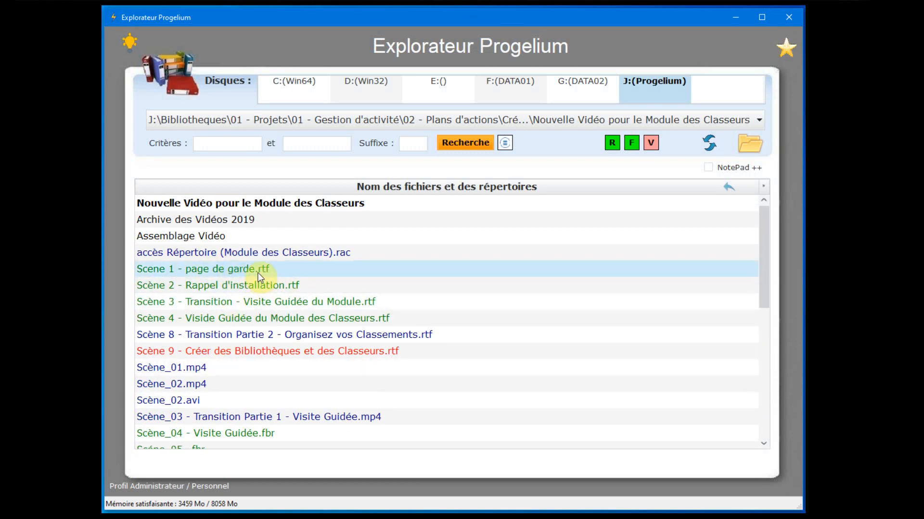
pyautogui.scroll(-7, 257, 284)
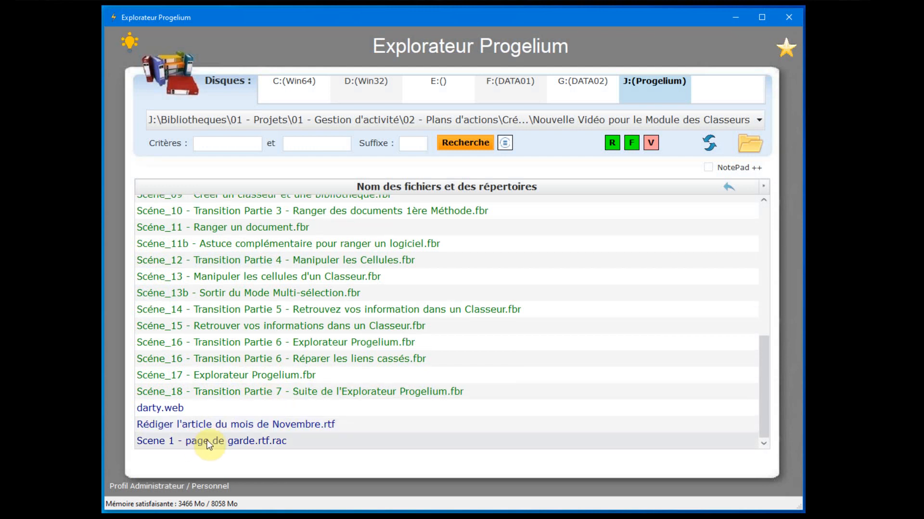
pyautogui.scroll(5, 210, 442)
pyautogui.scroll(-4, 232, 344)
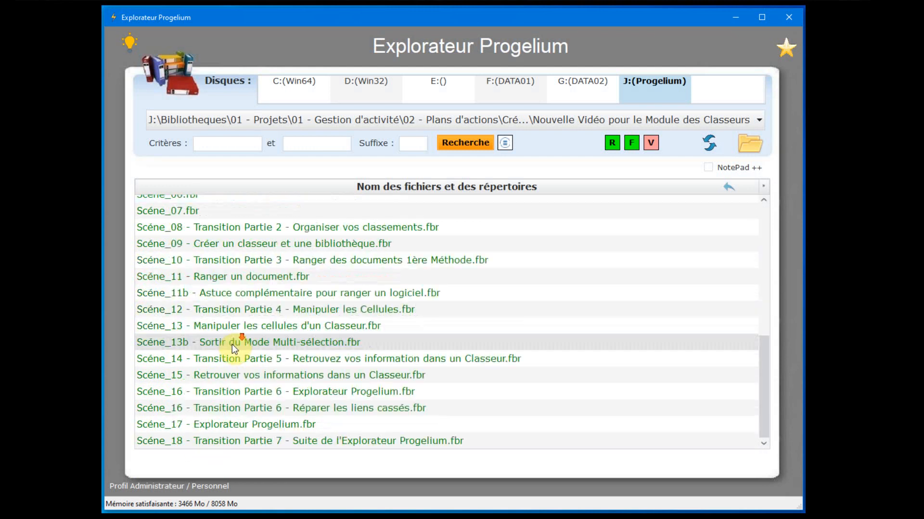
pyautogui.scroll(-1, 232, 344)
pyautogui.rightClick(200, 440)
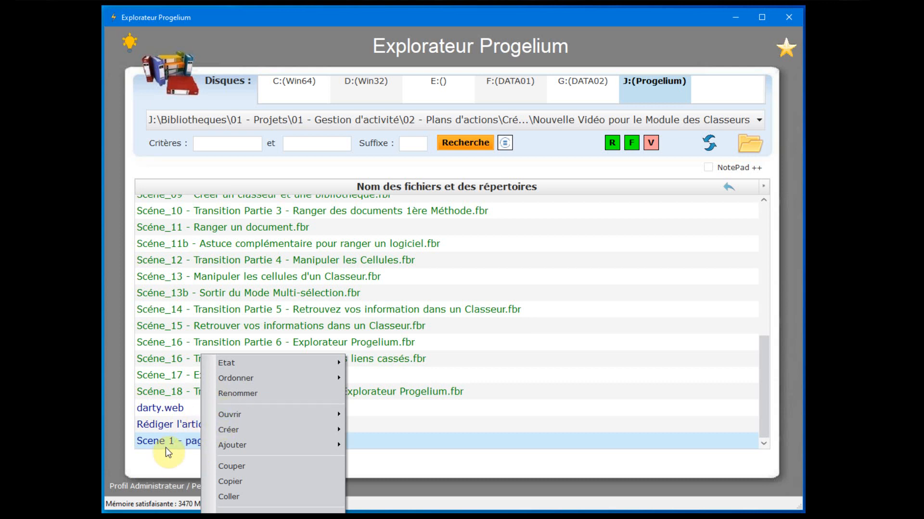
pyautogui.click(162, 443)
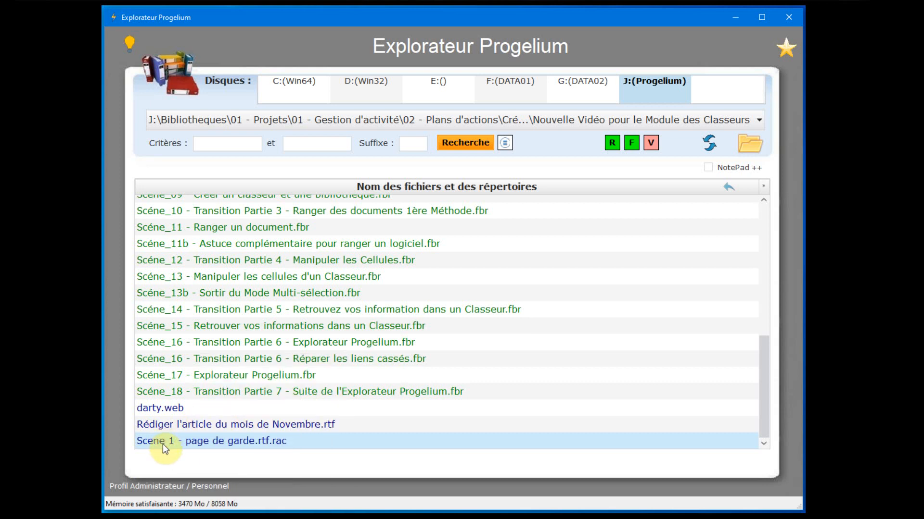
pyautogui.rightClick(231, 440)
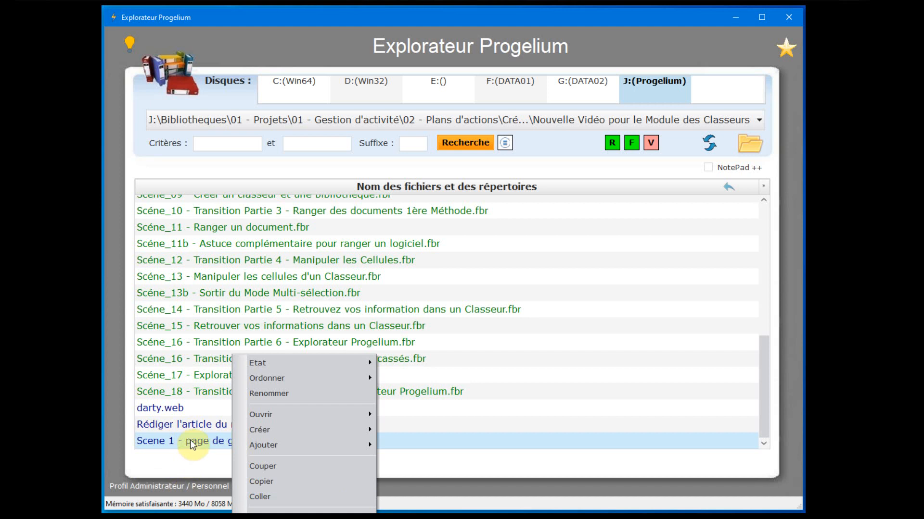
pyautogui.click(200, 324)
# - Move Scene 1 - page de garde.rtf.rac from the end of the list to the previously selected position of Scene 1 - page de garde.rtf
pyautogui.scroll(5, 202, 324)
pyautogui.scroll(2, 202, 325)
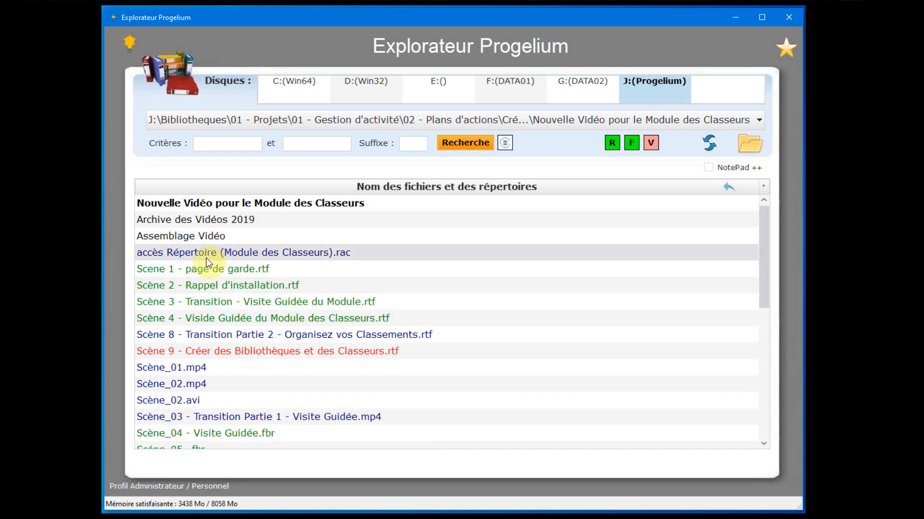
pyautogui.click(183, 271)
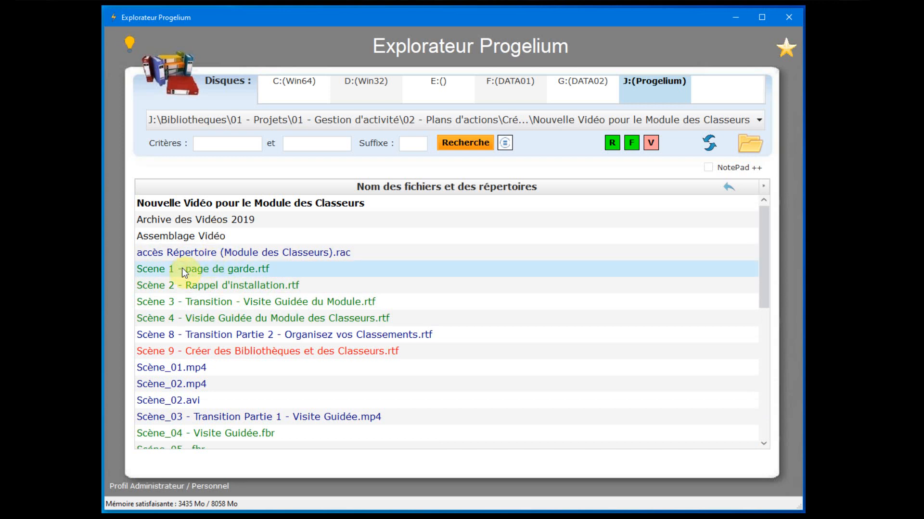
pyautogui.scroll(-10, 242, 286)
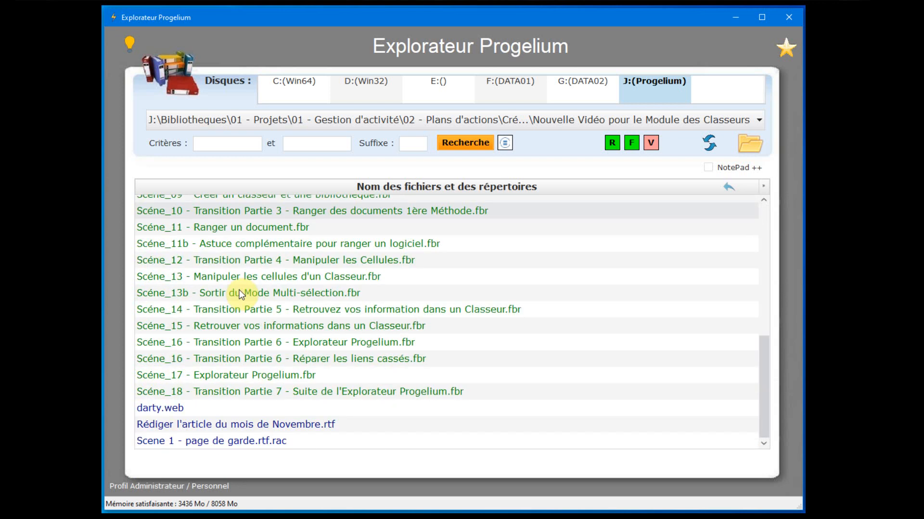
pyautogui.rightClick(192, 441)
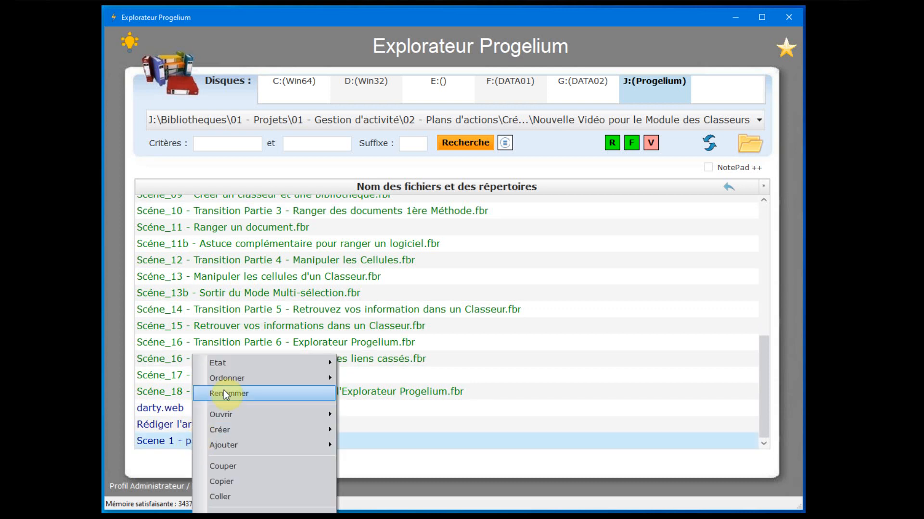
pyautogui.click(229, 378)
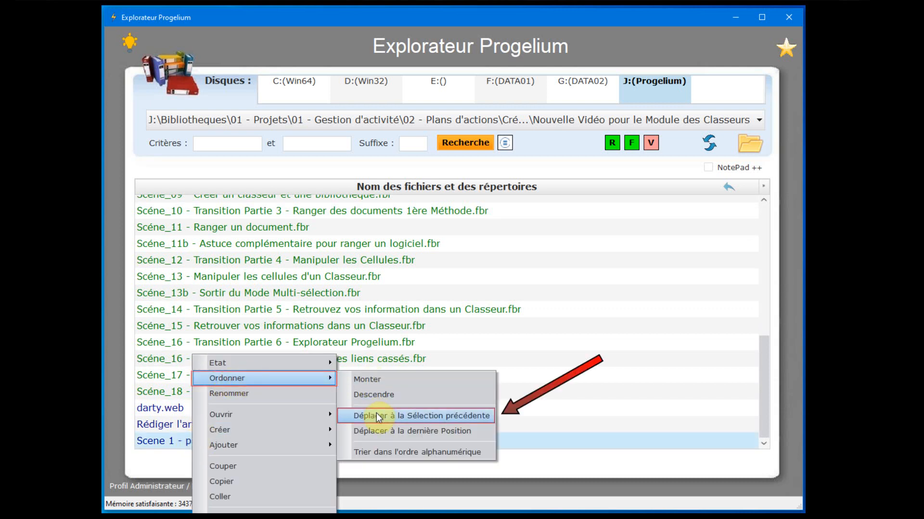
pyautogui.click(477, 421)
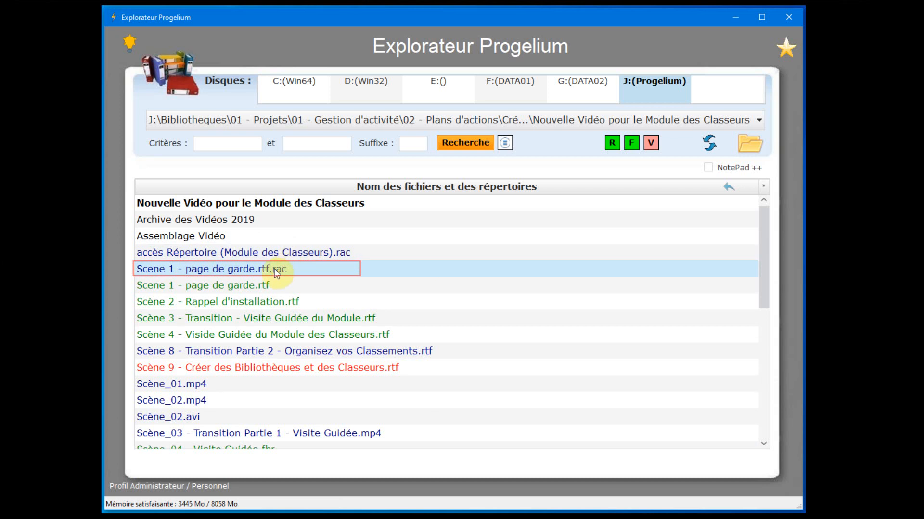
# - Delete the shortcut Scene 1 - page de garde.rtf.rac and keep the original document
pyautogui.rightClick(290, 272)
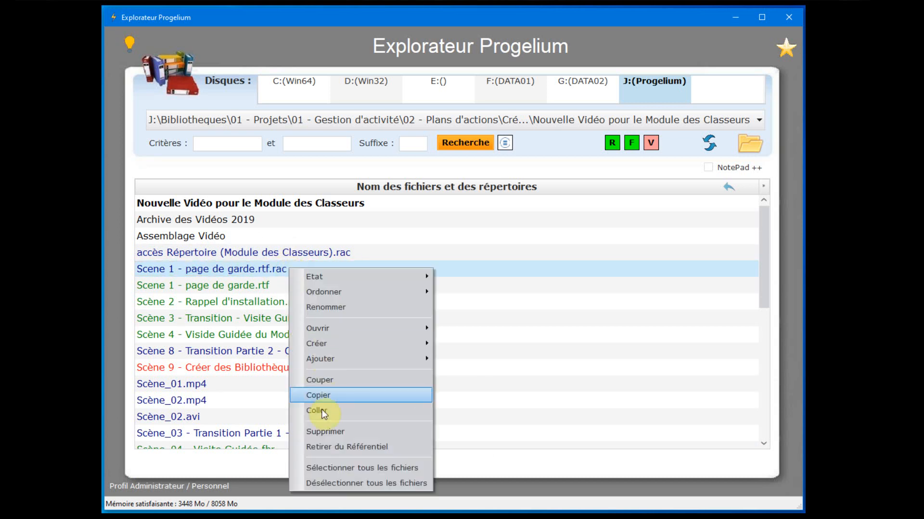
pyautogui.click(344, 432)
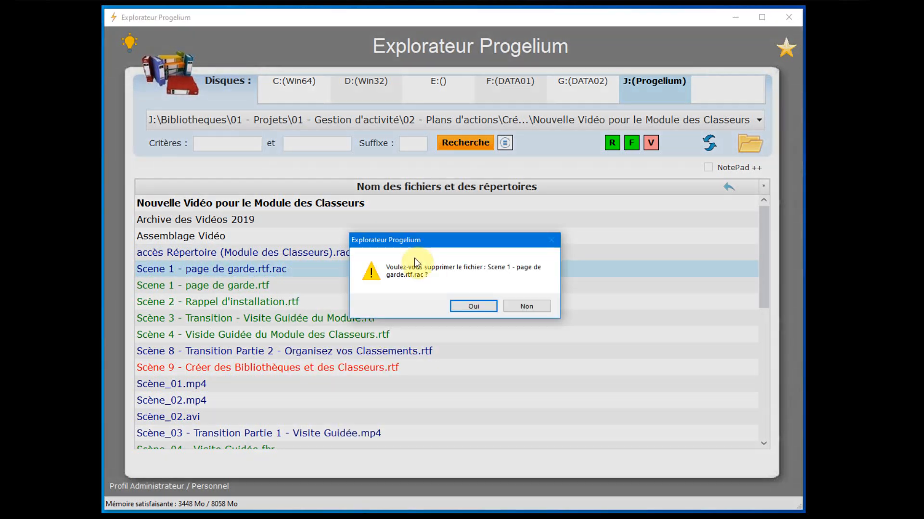
pyautogui.click(476, 306)
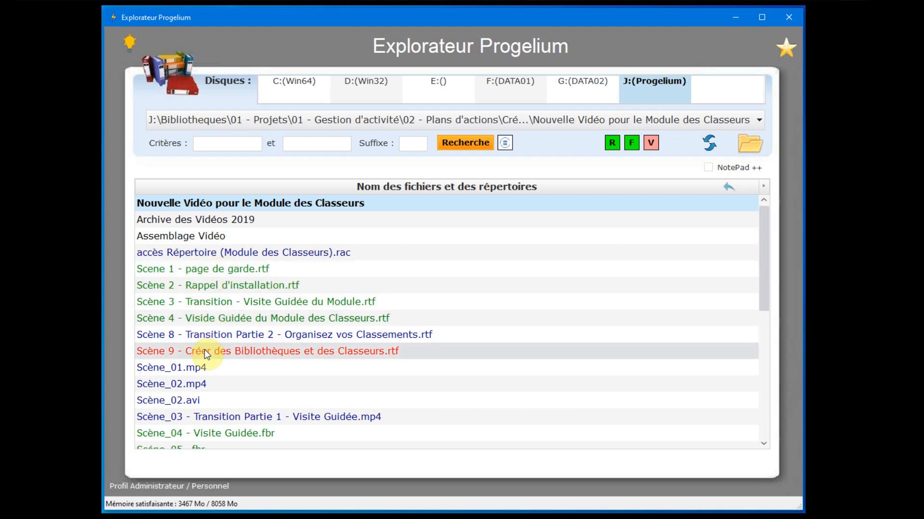
# - Set the state of Scene 1 - page de garde.rtf to A faire, and change it to En cours
pyautogui.rightClick(219, 268)
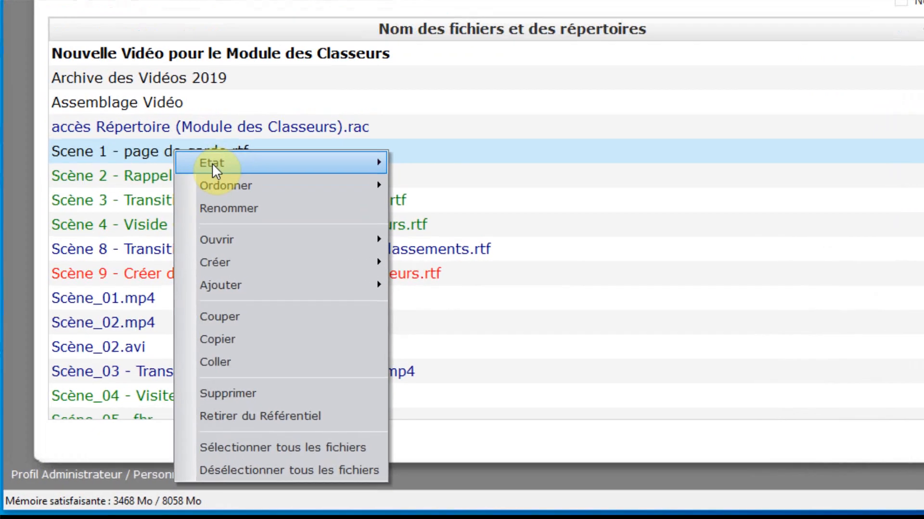
pyautogui.moveTo(245, 277)
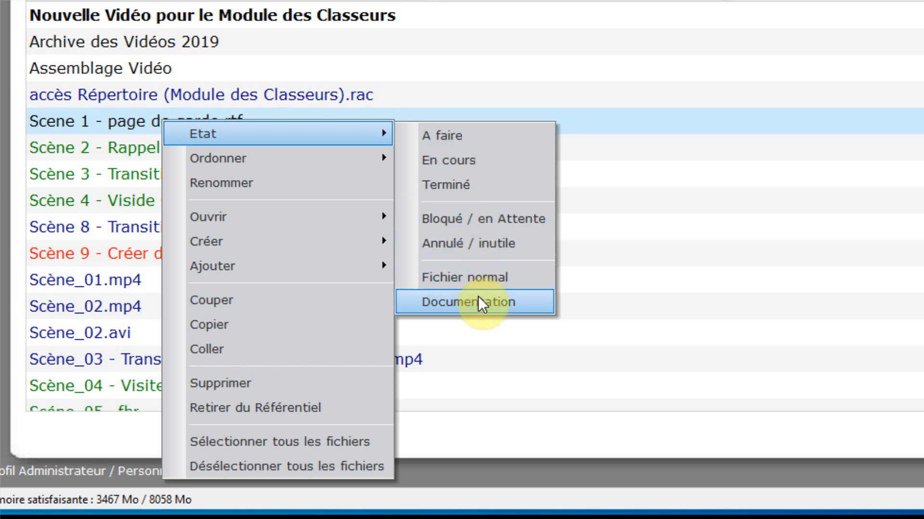
pyautogui.click(454, 137)
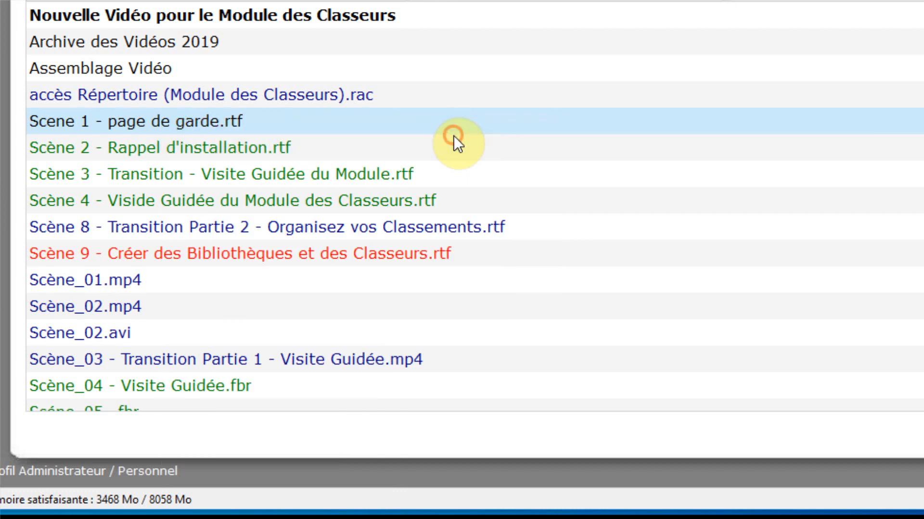
pyautogui.rightClick(171, 118)
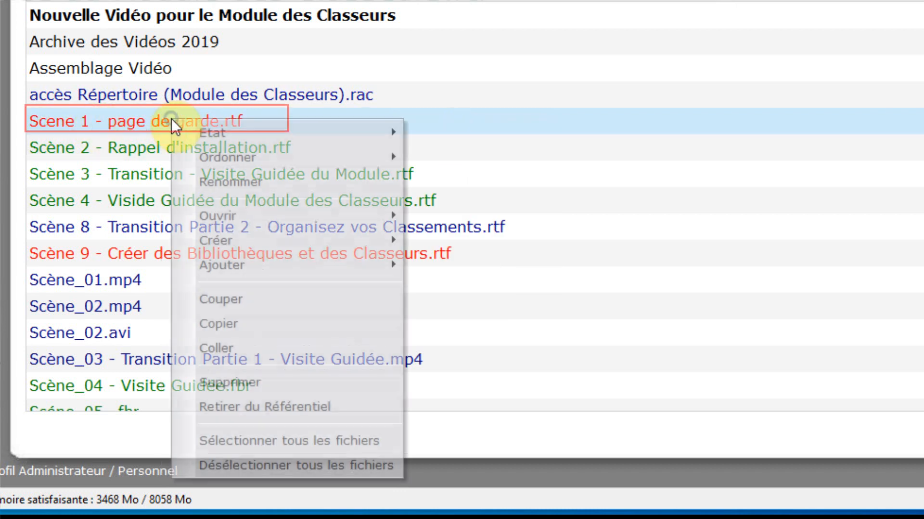
pyautogui.moveTo(213, 131)
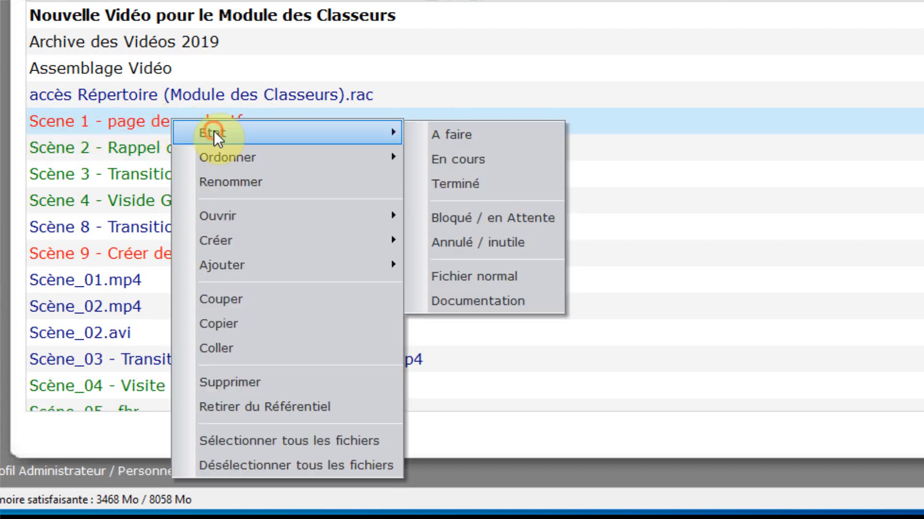
pyautogui.click(469, 159)
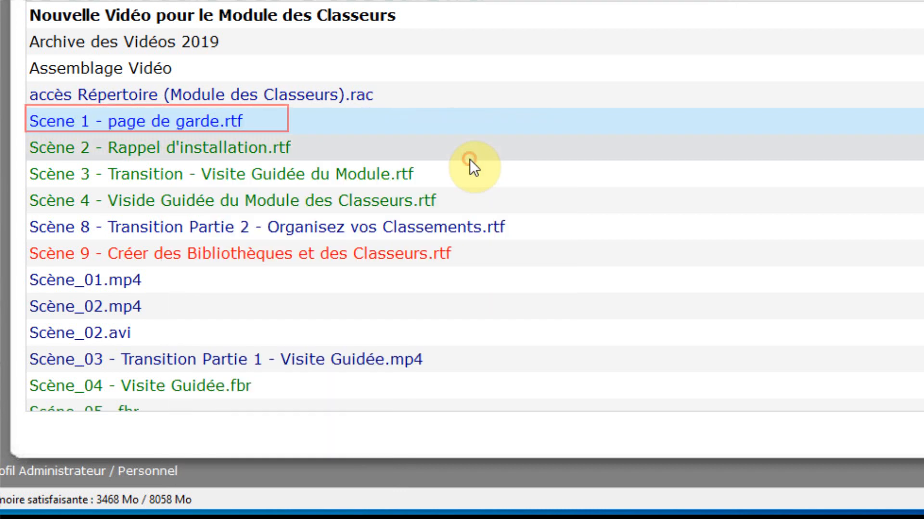
# - Mark Scene 1 - page de garde.rtf as Terminé, and switch its state to Bloqué / en Attente
pyautogui.rightClick(131, 122)
pyautogui.moveTo(176, 137)
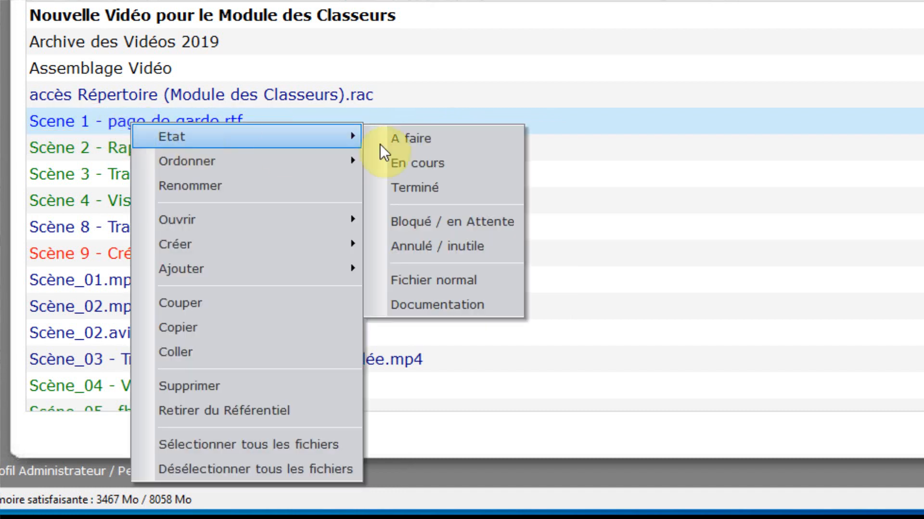
pyautogui.click(449, 192)
pyautogui.rightClick(206, 122)
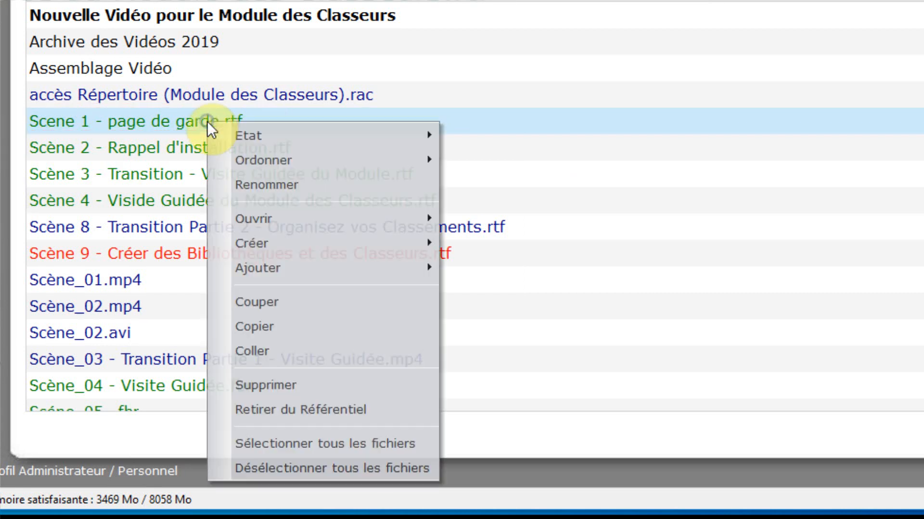
pyautogui.moveTo(276, 135)
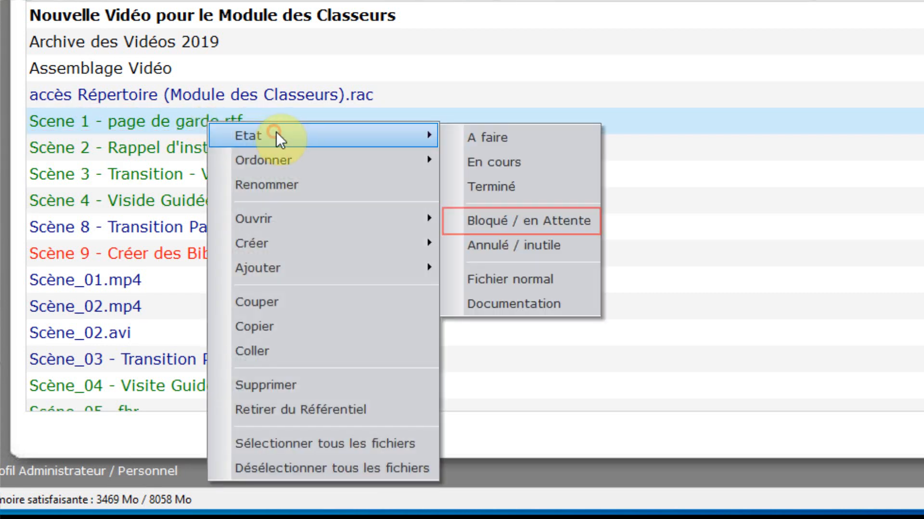
pyautogui.click(546, 222)
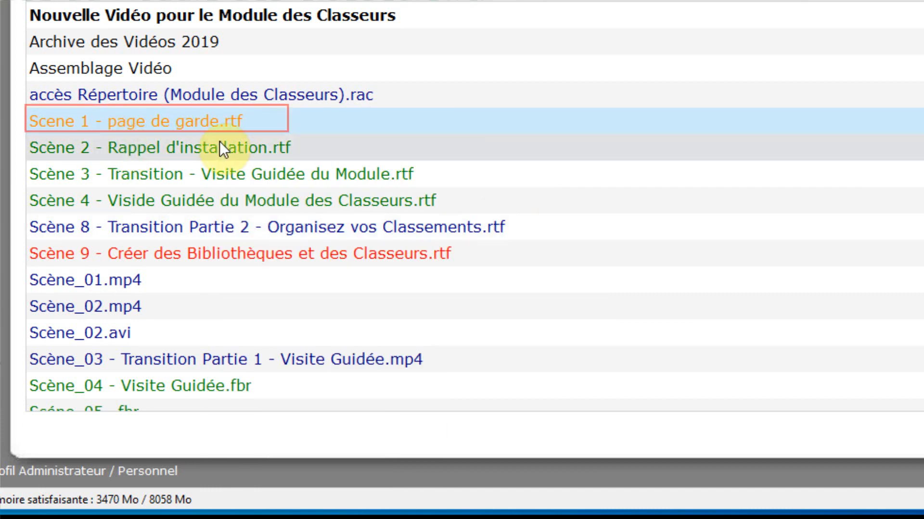
# - Change the state of Scene 1 - page de garde.rtf to Annulé / inutile, and reset it to Fichier normal
pyautogui.click(232, 124)
pyautogui.rightClick(241, 121)
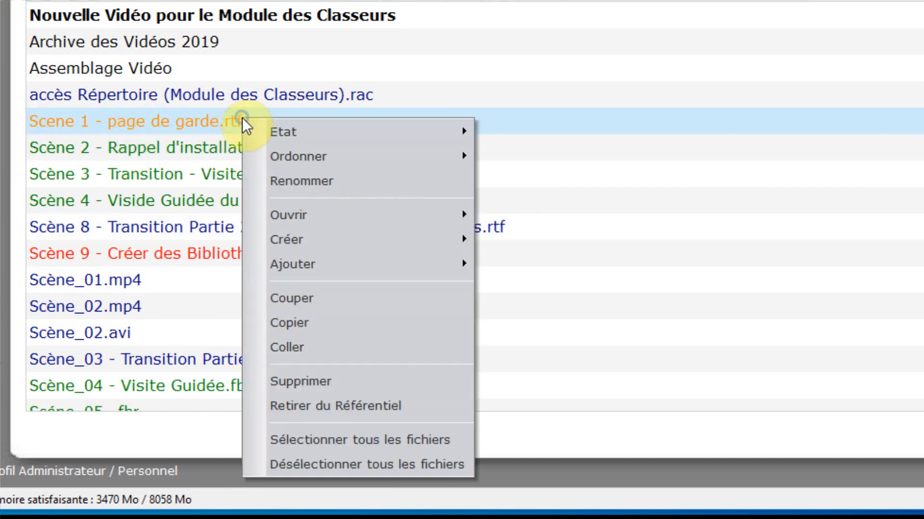
pyautogui.click(285, 126)
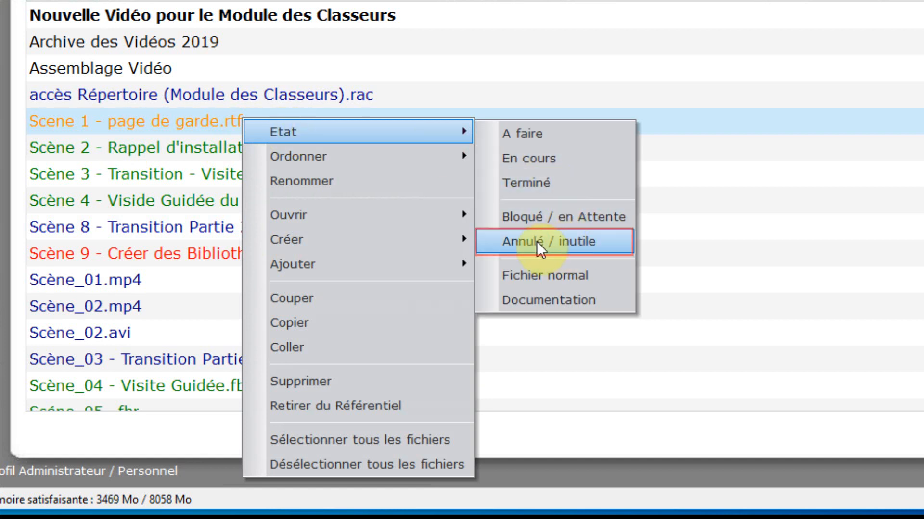
pyautogui.click(560, 243)
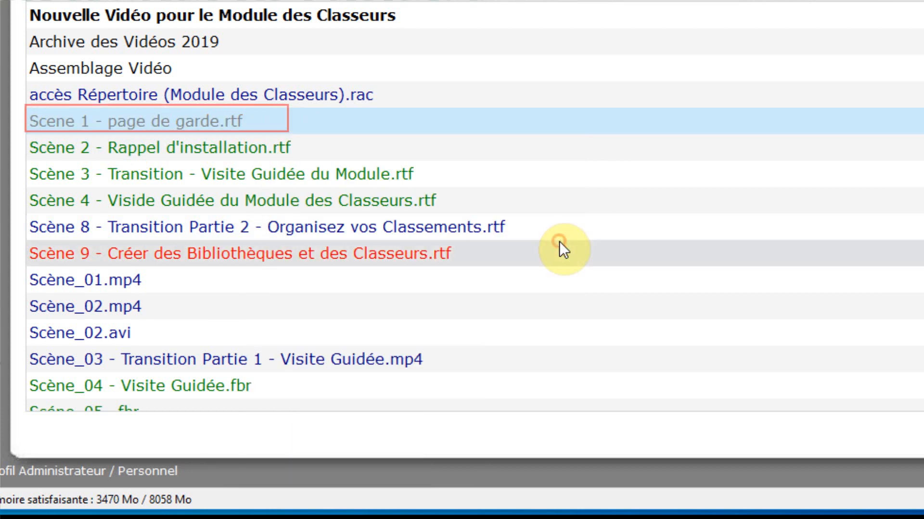
pyautogui.rightClick(240, 120)
pyautogui.moveTo(301, 130)
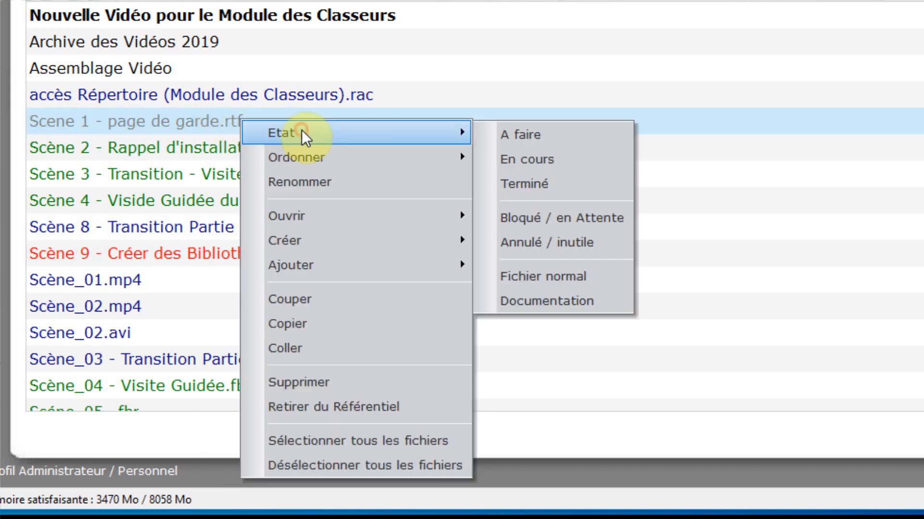
pyautogui.click(558, 276)
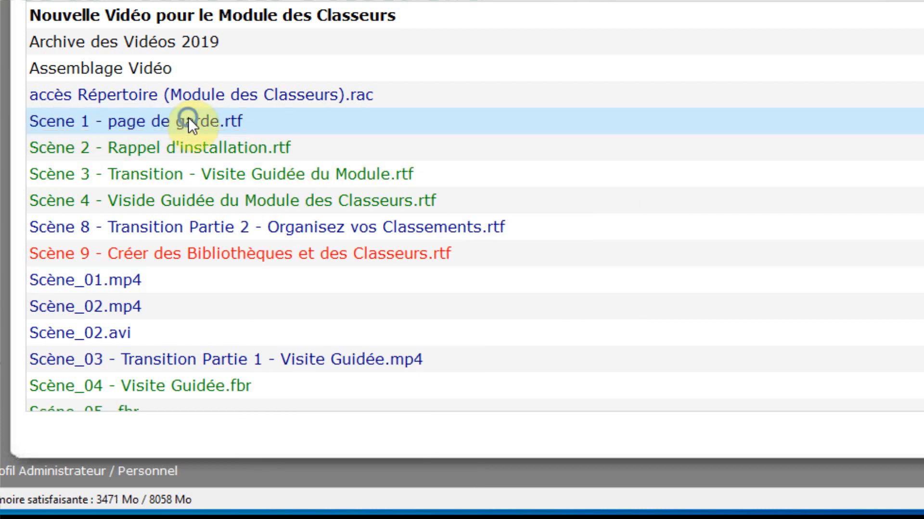
# - Classify Scene 1 - page de garde.rtf as Documentation, and set its state back to Terminé
pyautogui.rightClick(188, 119)
pyautogui.moveTo(249, 130)
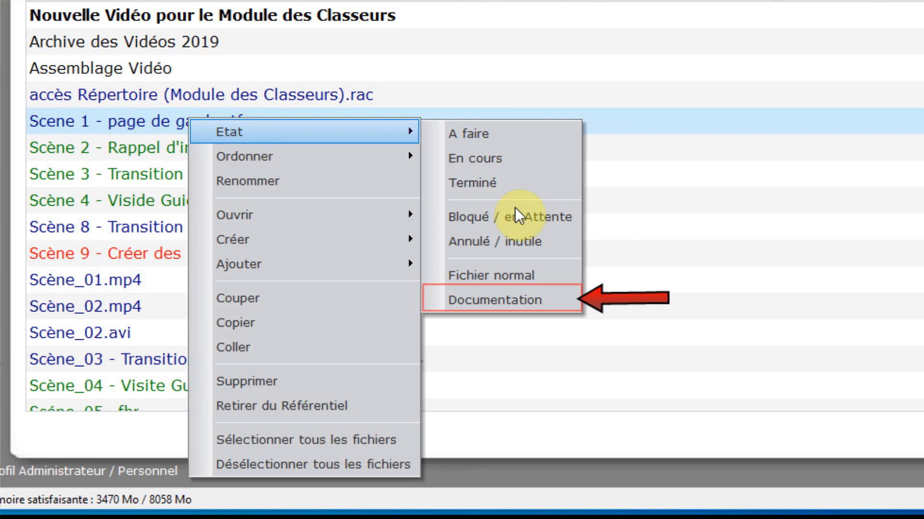
pyautogui.click(486, 299)
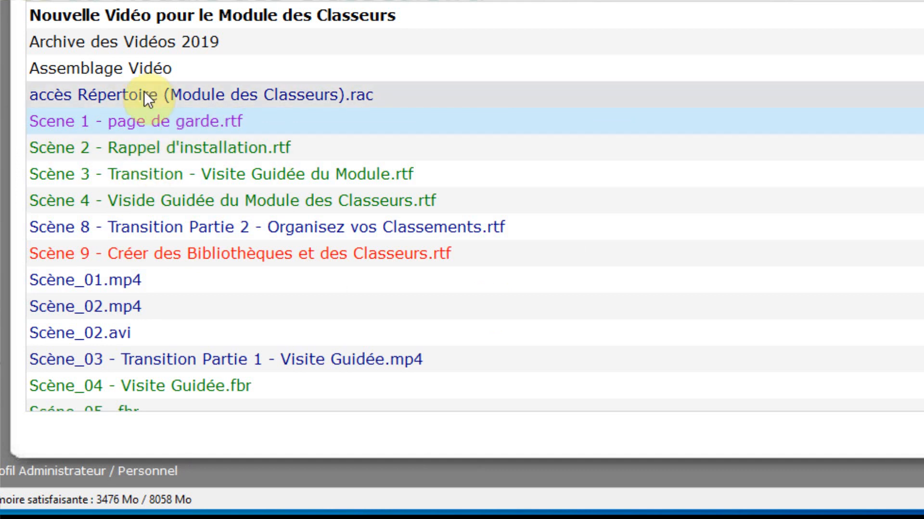
pyautogui.rightClick(155, 119)
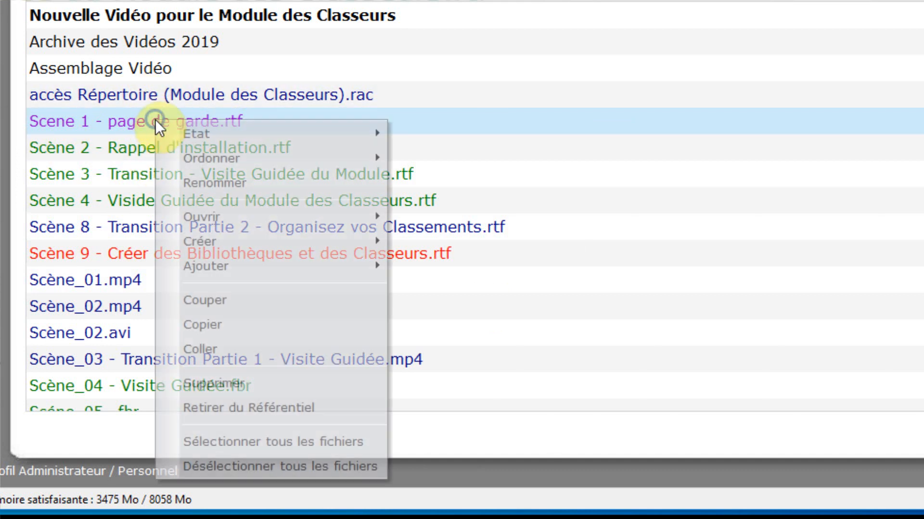
pyautogui.moveTo(220, 160)
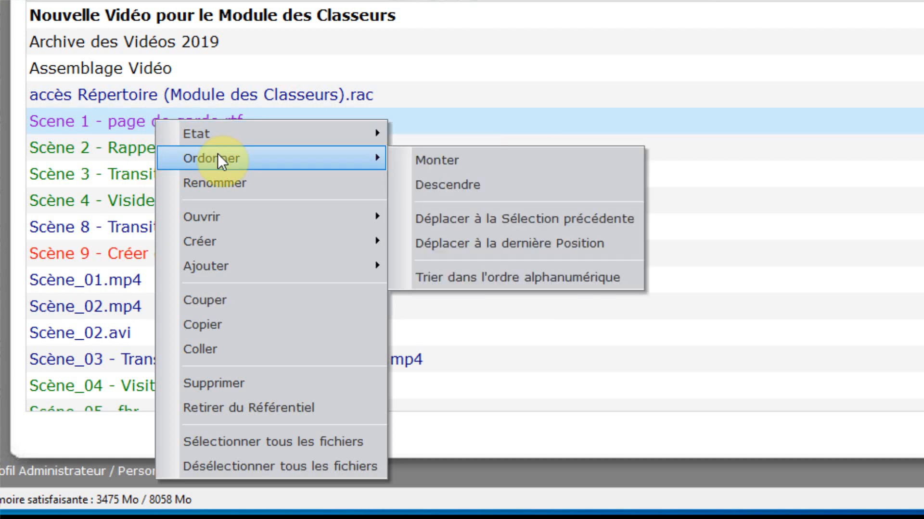
pyautogui.moveTo(217, 132)
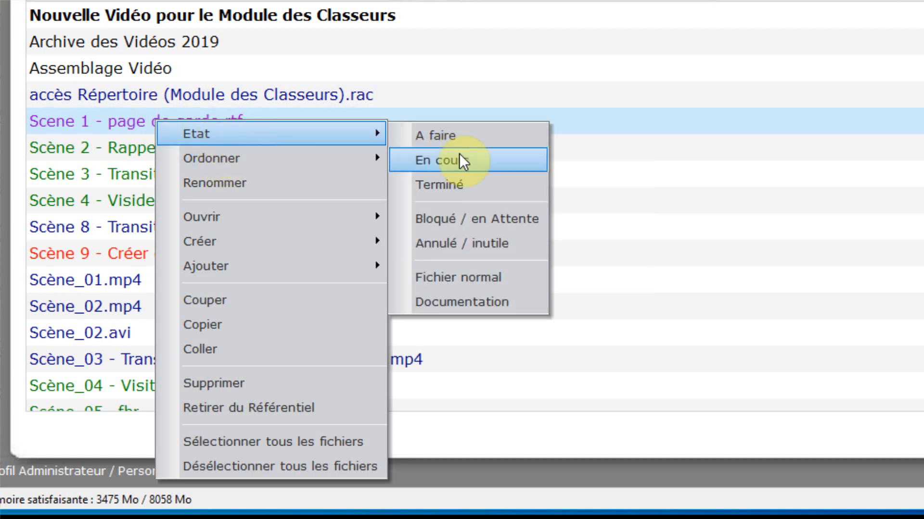
pyautogui.click(449, 185)
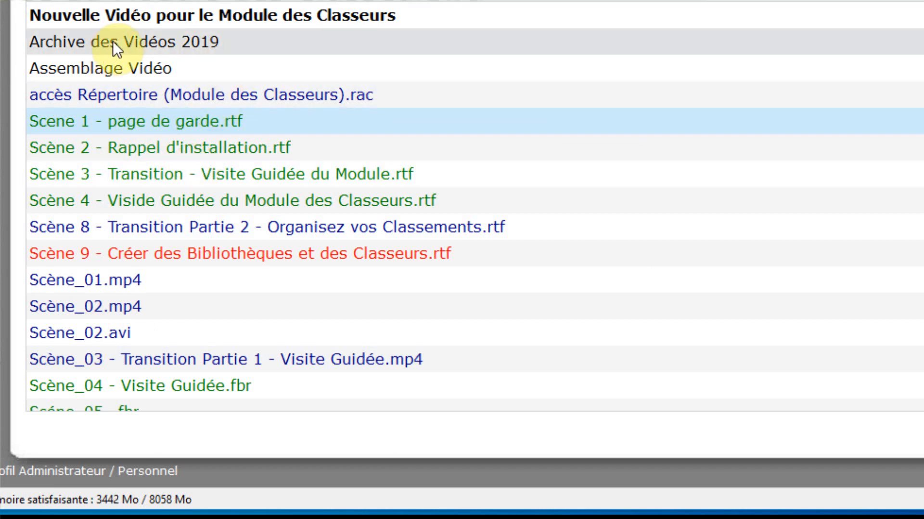
# - View the Archive des Vidéos 2019 folder and, back in its parent, select the files from Scene 1 - page de garde.rtf through Scène_04 - Visite Guidée.fbr
pyautogui.doubleClick(145, 41)
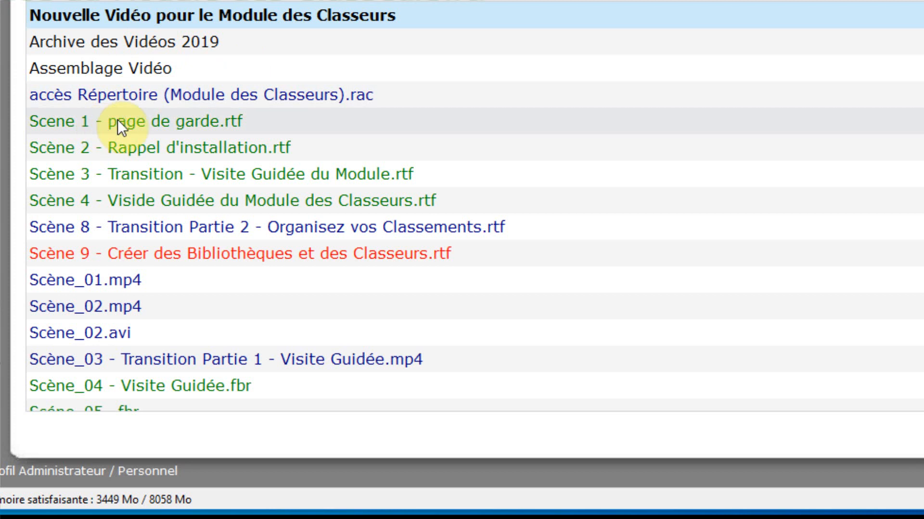
pyautogui.click(129, 122)
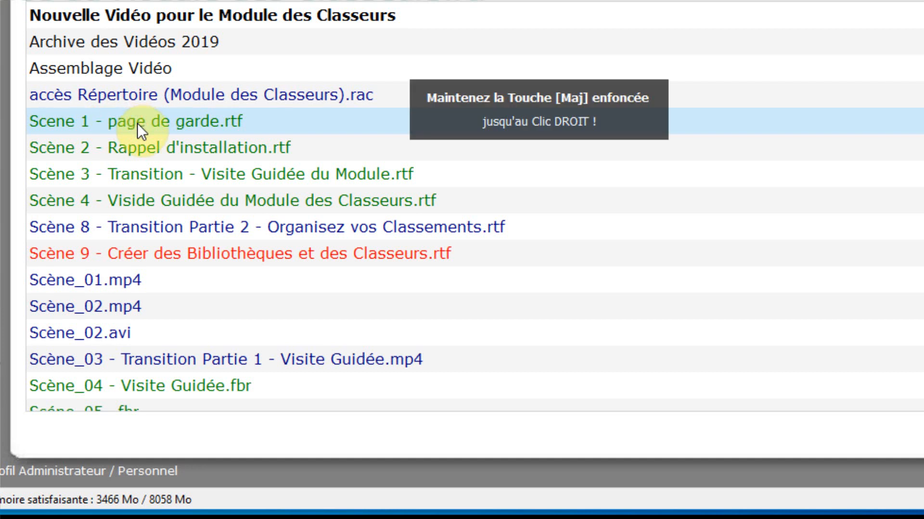
pyautogui.keyDown('shift'); pyautogui.click(143, 176); pyautogui.keyUp('shift')
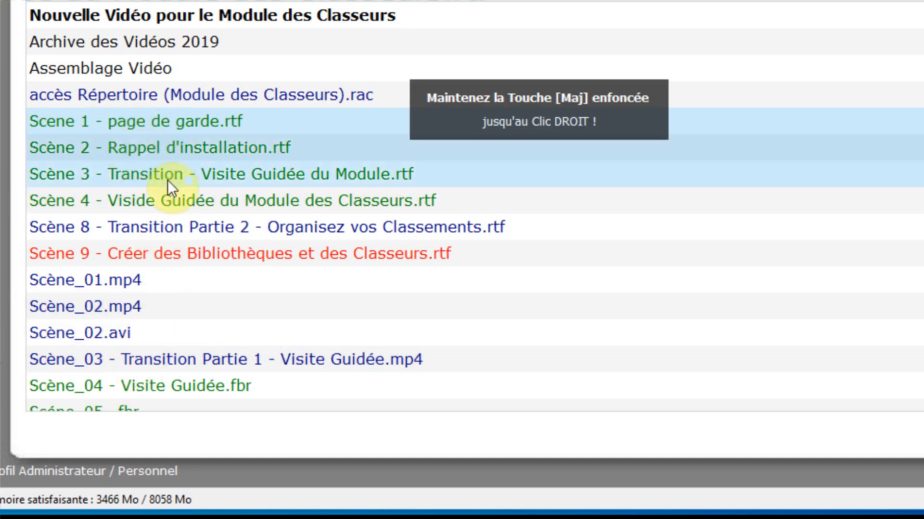
pyautogui.keyDown('shift'); pyautogui.click(164, 384); pyautogui.keyUp('shift')
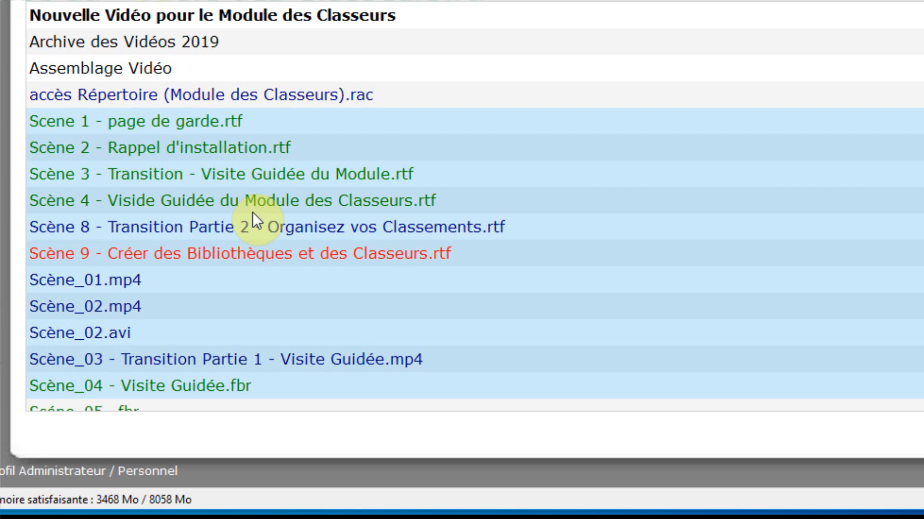
# - Remove the Scène 8 and Scène 9 .rtf files from the multiple selection, and add both back to it
pyautogui.keyDown('ctrl'); pyautogui.click(168, 227); pyautogui.keyUp('ctrl')
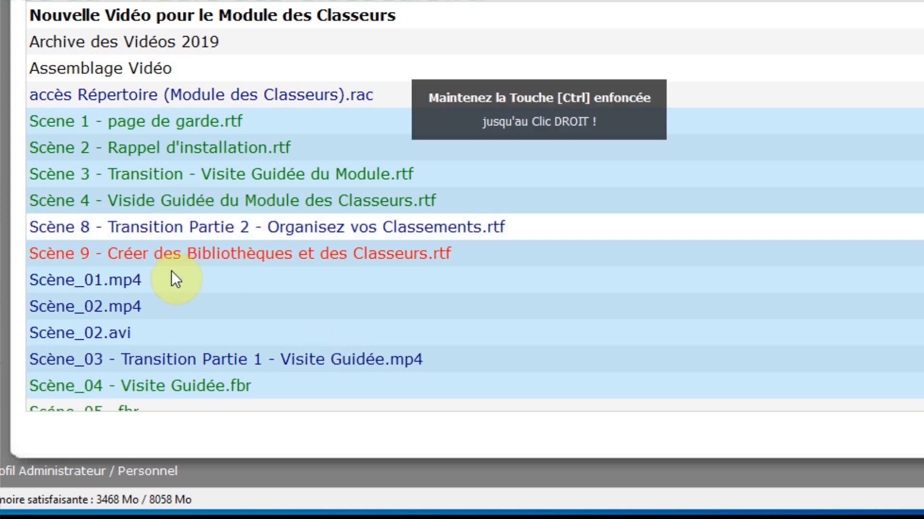
pyautogui.keyDown('ctrl'); pyautogui.click(169, 253); pyautogui.keyUp('ctrl')
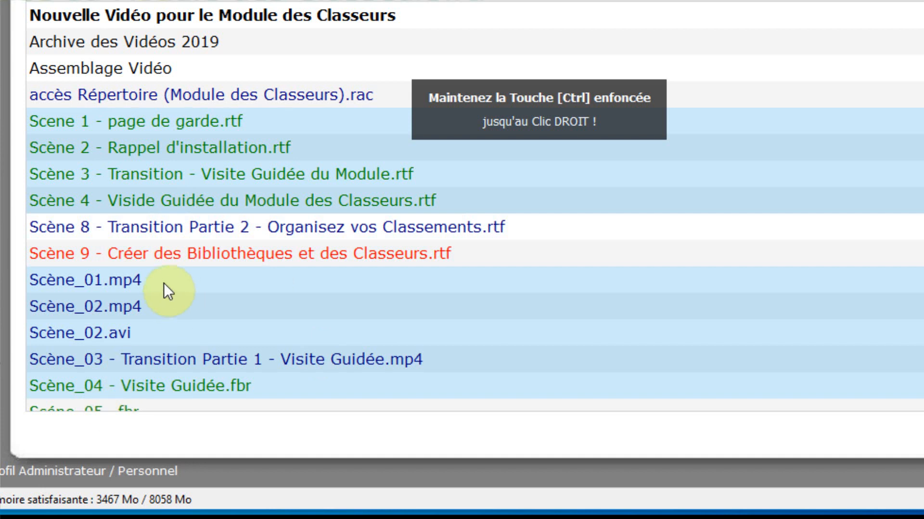
pyautogui.keyDown('ctrl'); pyautogui.click(162, 255); pyautogui.keyUp('ctrl')
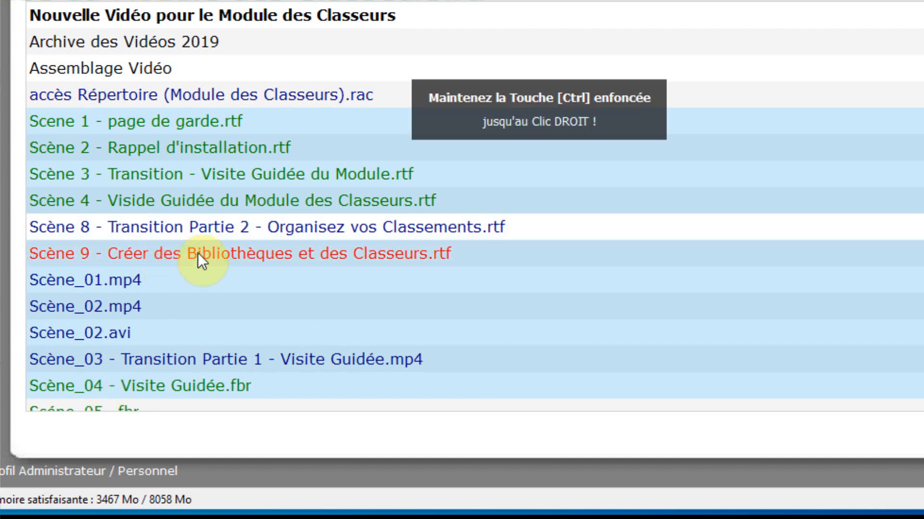
pyautogui.keyDown('ctrl'); pyautogui.click(177, 228); pyautogui.keyUp('ctrl')
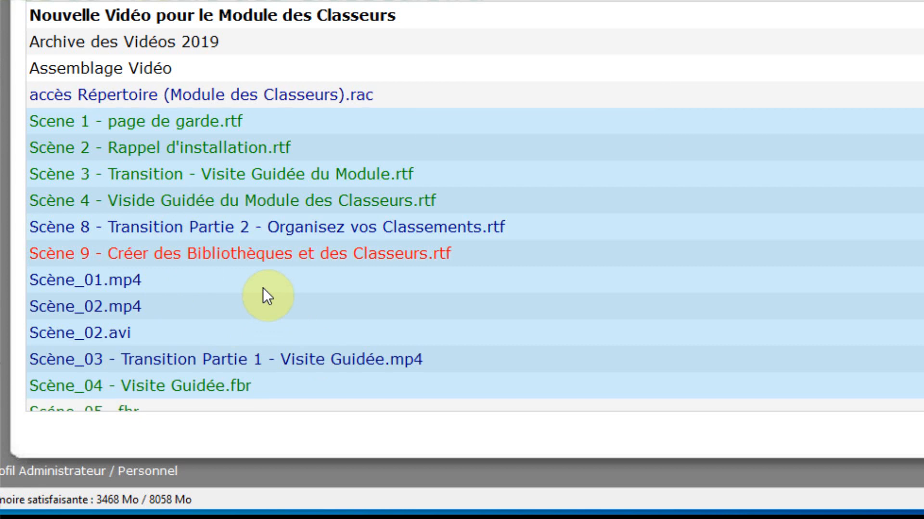
# - Extend the selection down to Rédiger l'article du mois de Novembre.rtf, and copy all the selected files
pyautogui.scroll(-4, 262, 288)
pyautogui.scroll(-3, 263, 287)
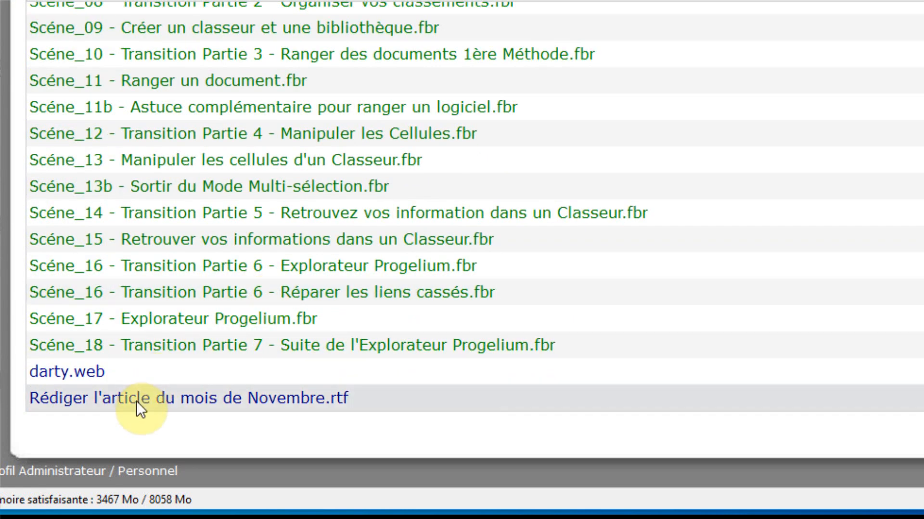
pyautogui.keyDown('shift'); pyautogui.click(137, 399); pyautogui.keyUp('shift')
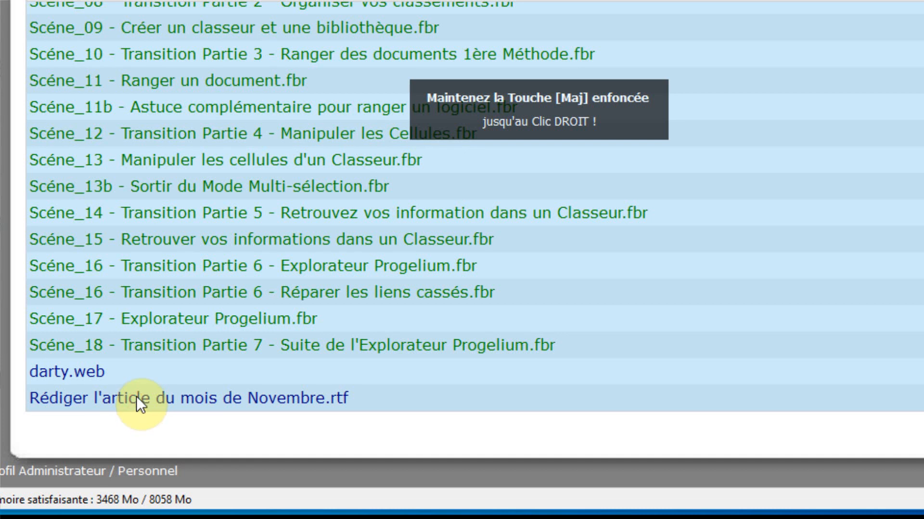
pyautogui.keyDown('shift'); pyautogui.rightClick(160, 213); pyautogui.keyUp('shift')
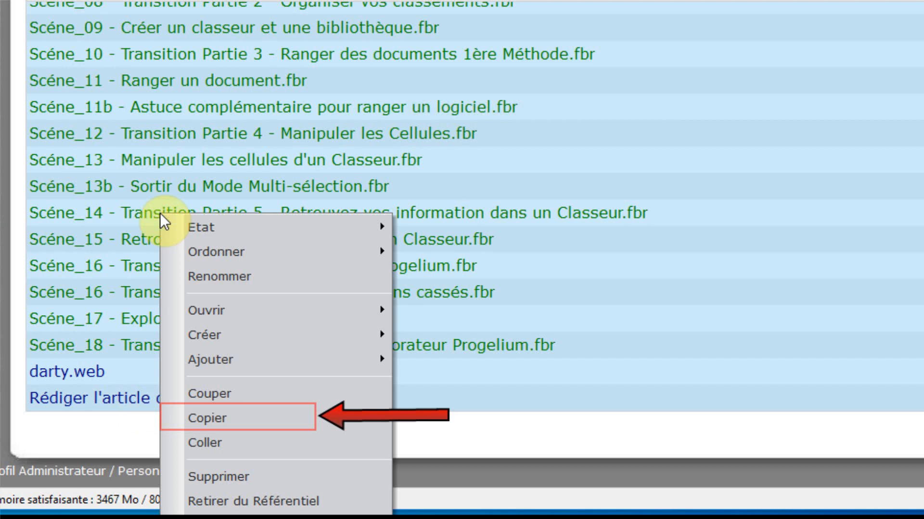
pyautogui.click(219, 413)
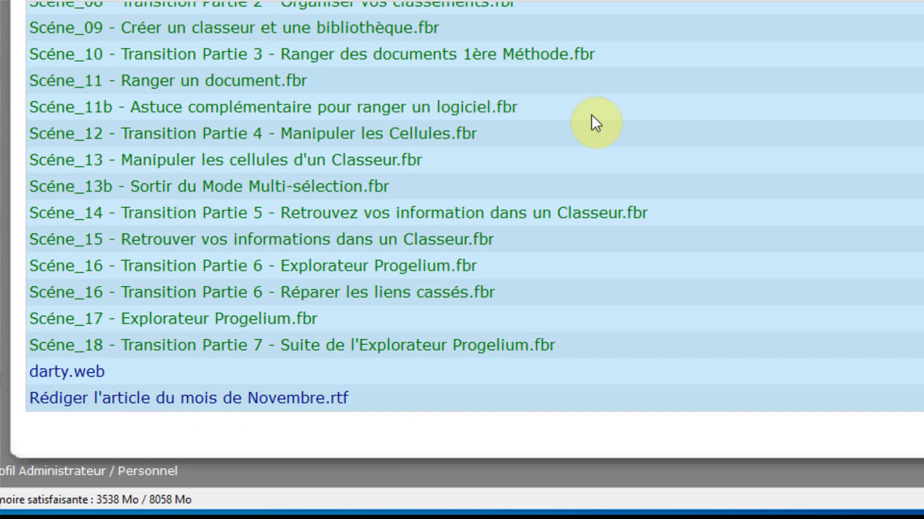
# - Open the Archive des Vidéos 2019 folder and paste the copied files into it
pyautogui.scroll(10, 510, 149)
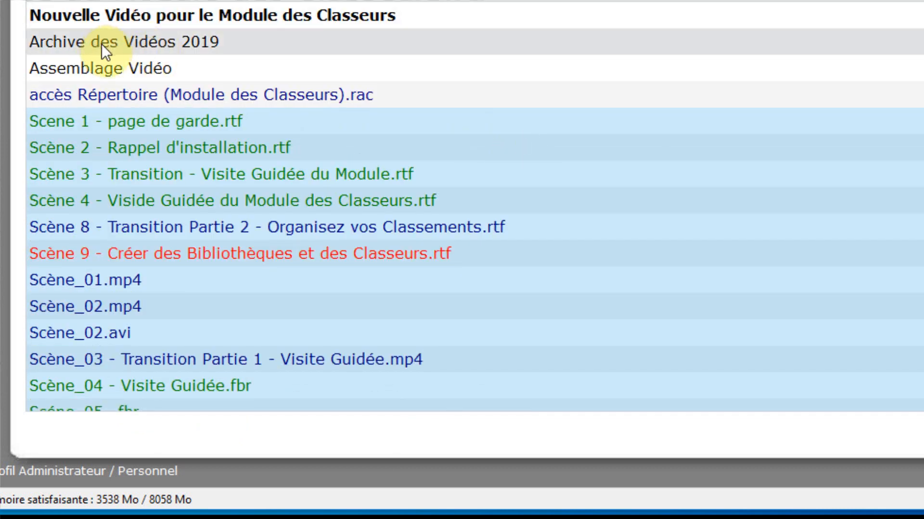
pyautogui.doubleClick(203, 44)
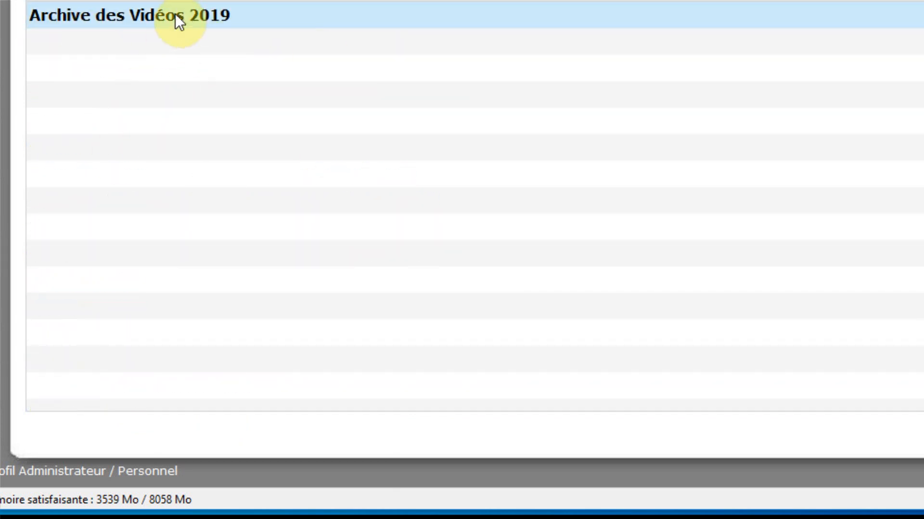
pyautogui.click(193, 19)
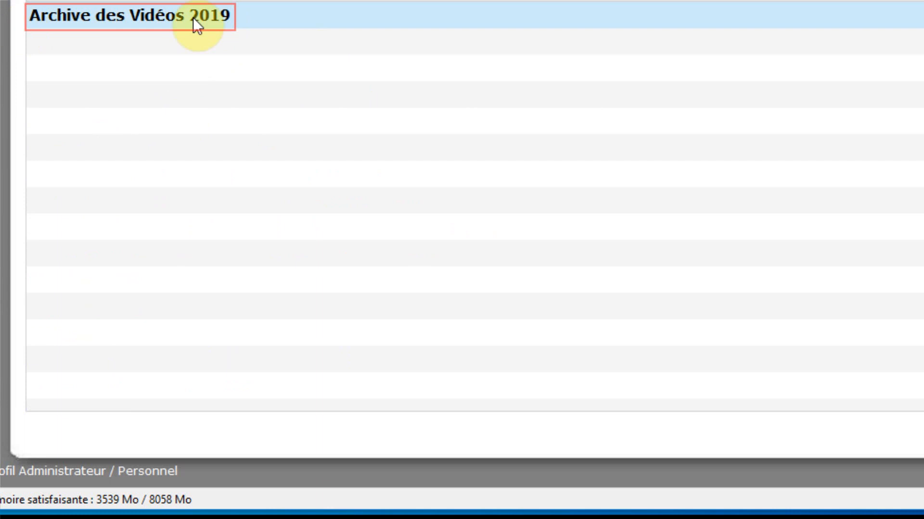
pyautogui.rightClick(162, 13)
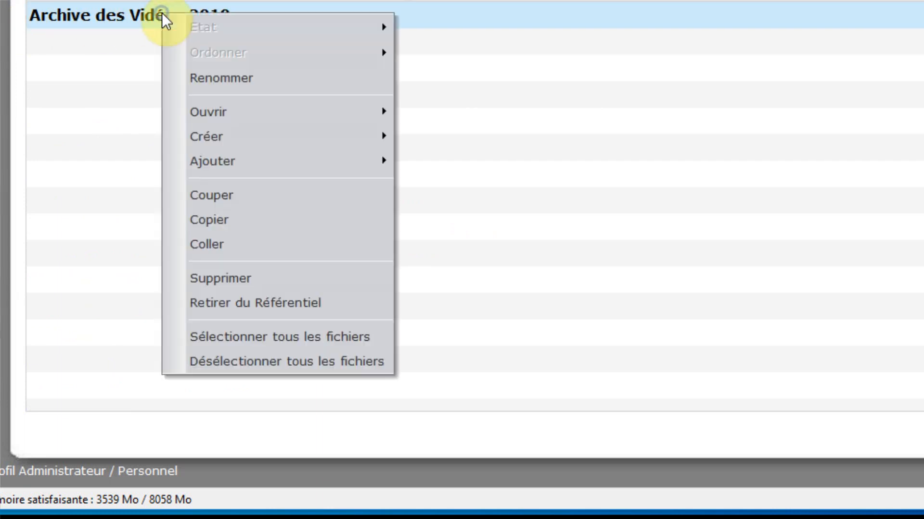
pyautogui.click(225, 238)
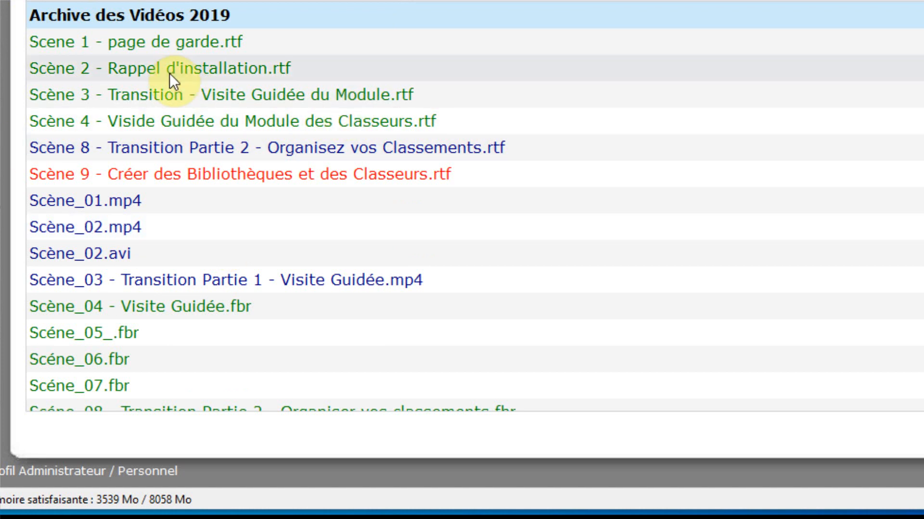
# - Compare the file list pasted in Archive des Vidéos 2019 with the originals in Nouvelle Vidéo pour le Module des Classeurs
pyautogui.scroll(-5, 227, 241)
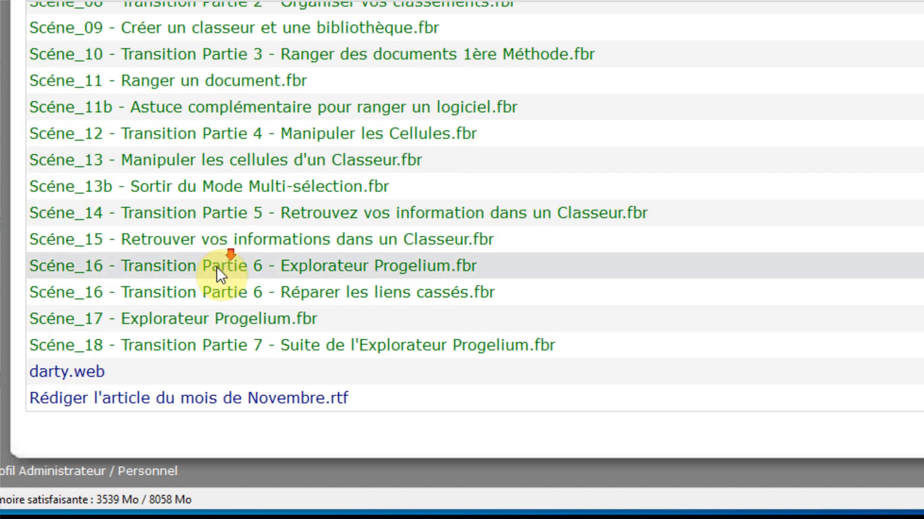
pyautogui.scroll(5, 216, 268)
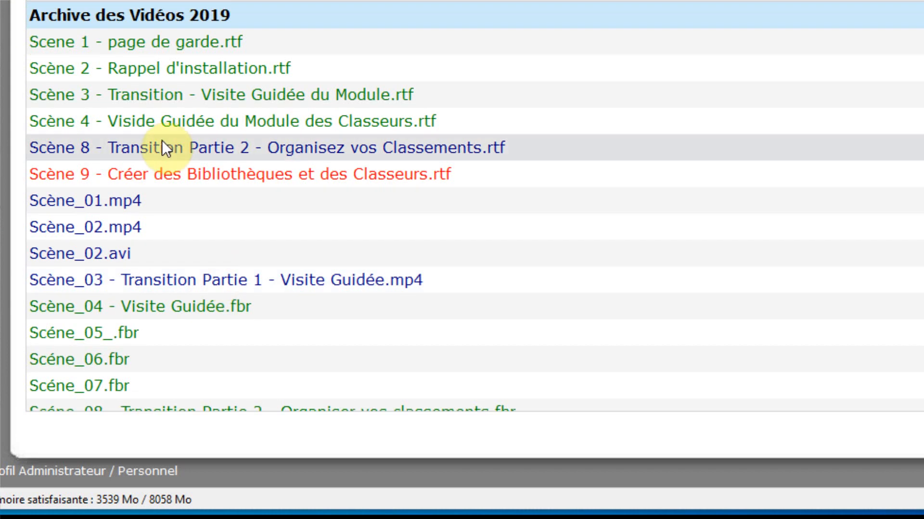
pyautogui.scroll(-5, 214, 240)
pyautogui.scroll(5, 211, 238)
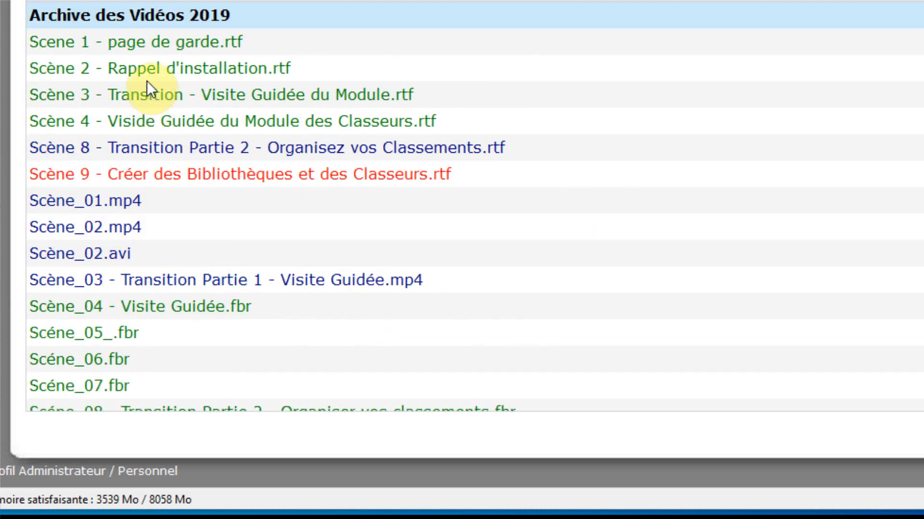
pyautogui.scroll(1, 176, 13)
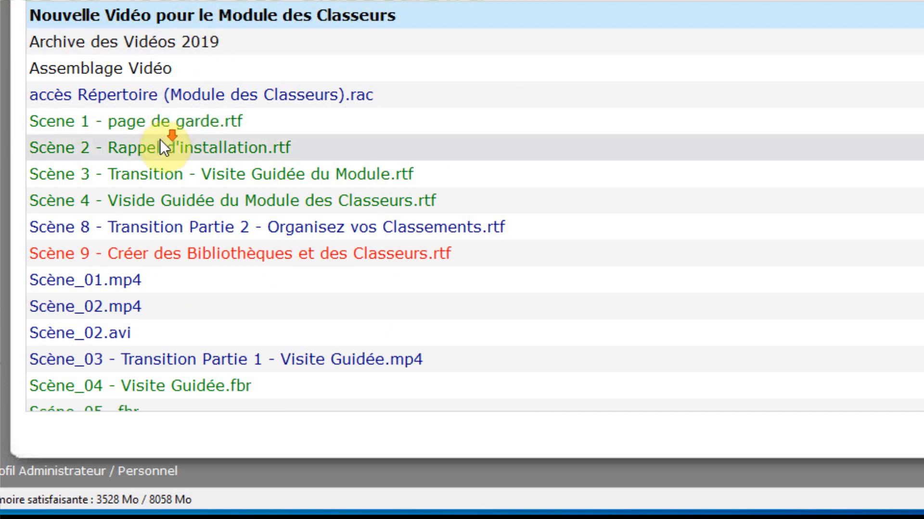
pyautogui.scroll(-6, 170, 297)
pyautogui.scroll(6, 169, 297)
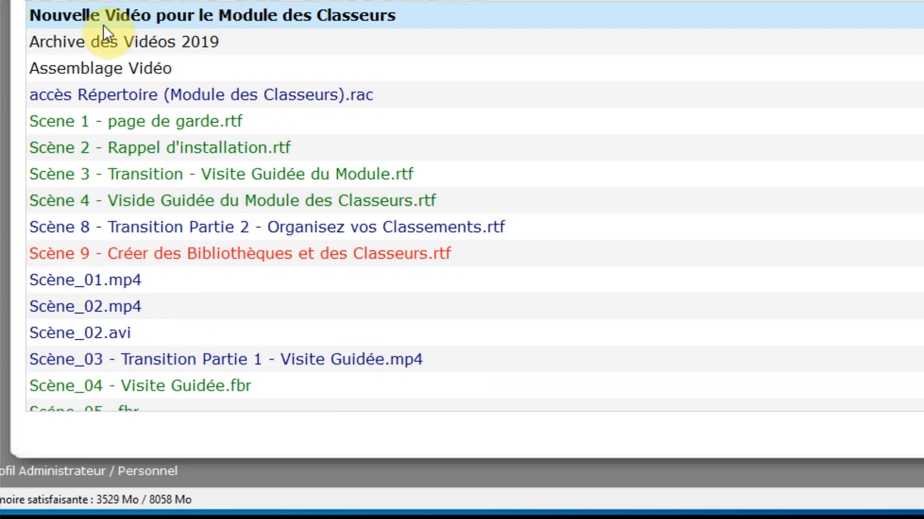
pyautogui.doubleClick(171, 45)
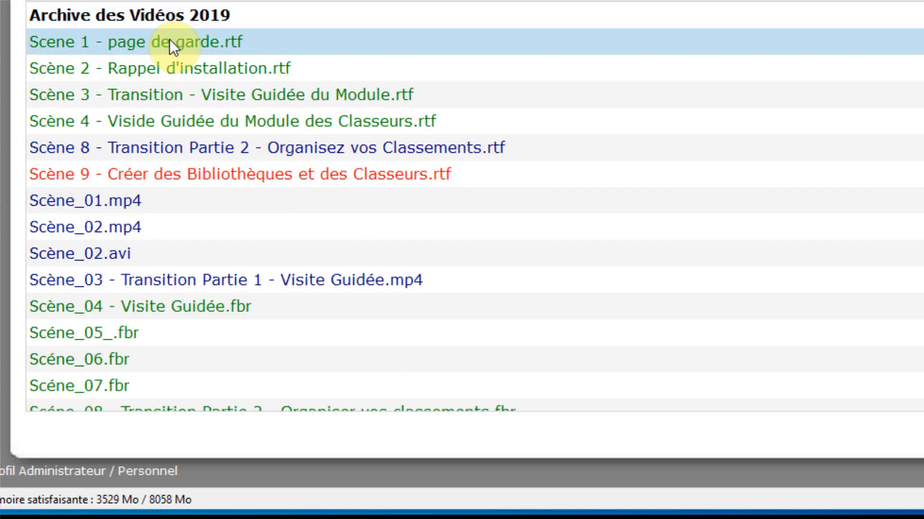
pyautogui.scroll(-5, 208, 168)
pyautogui.scroll(5, 203, 180)
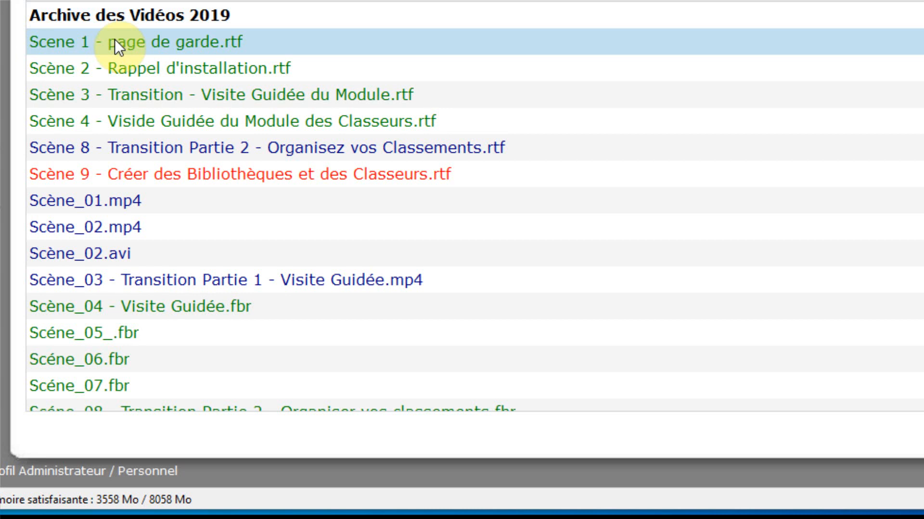
# - Delete all the files in Archive des Vidéos 2019, and return to the Nouvelle Vidéo pour le Module des Classeurs folder
pyautogui.scroll(-4, 217, 101)
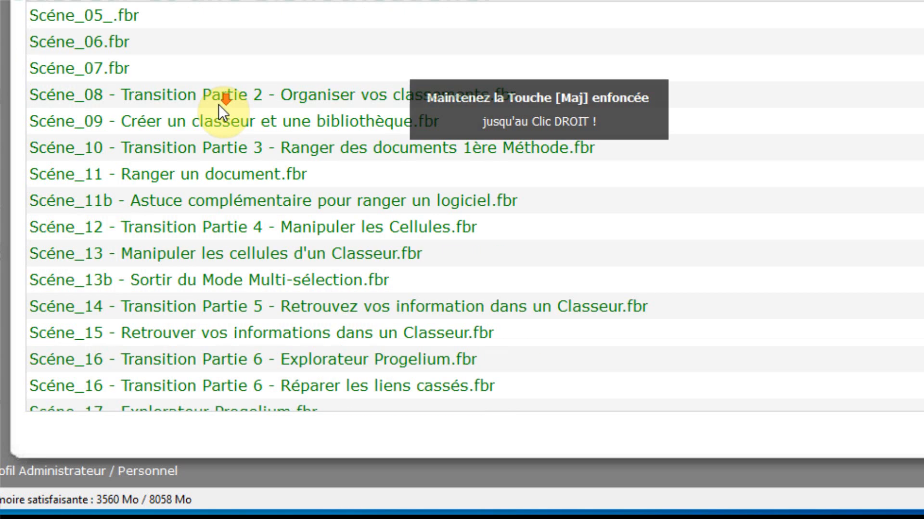
pyautogui.scroll(-2, 218, 104)
pyautogui.keyDown('shift'); pyautogui.click(146, 391); pyautogui.keyUp('shift')
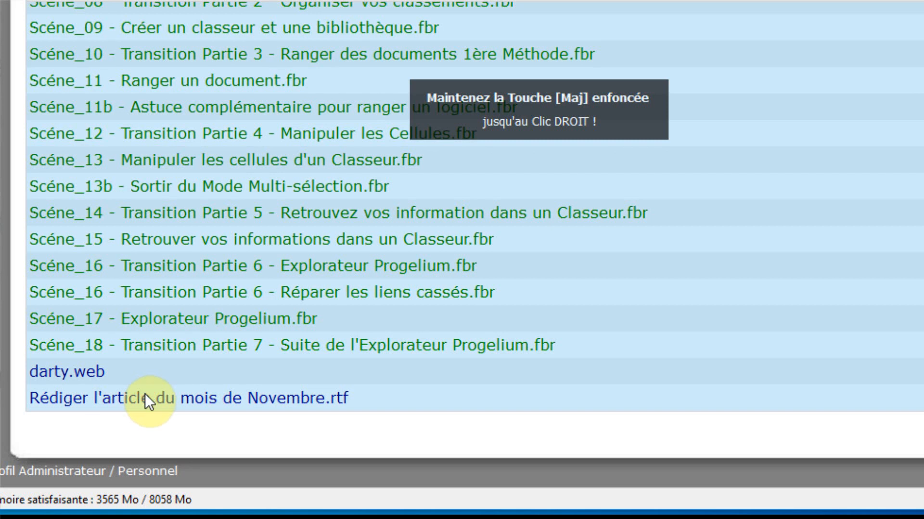
pyautogui.keyDown('shift'); pyautogui.rightClick(249, 105); pyautogui.keyUp('shift')
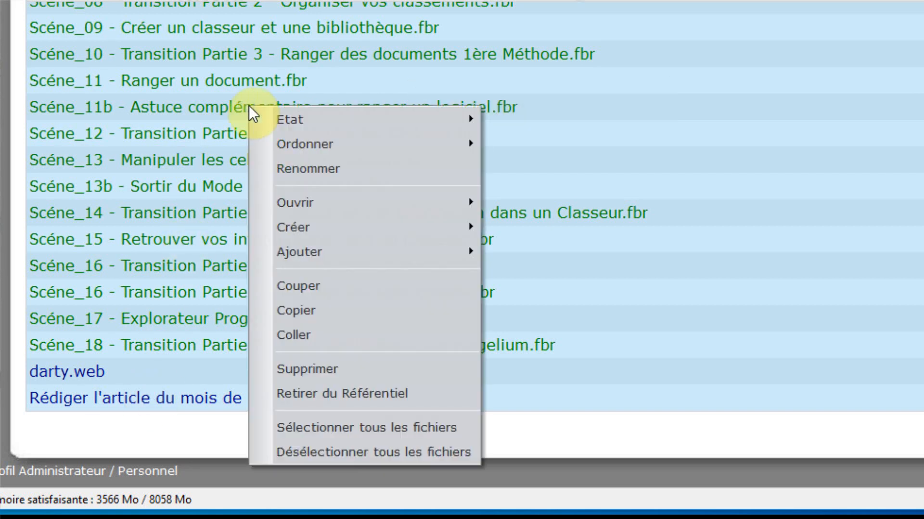
pyautogui.click(333, 368)
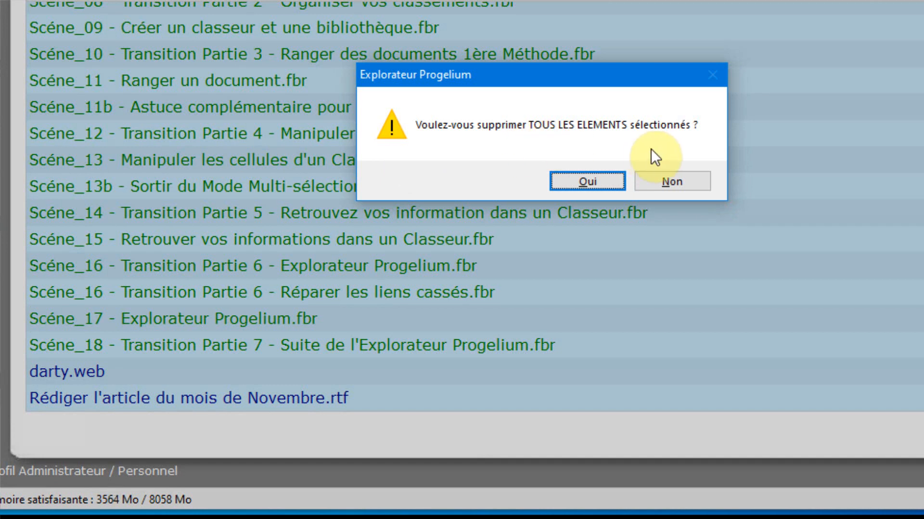
pyautogui.click(588, 181)
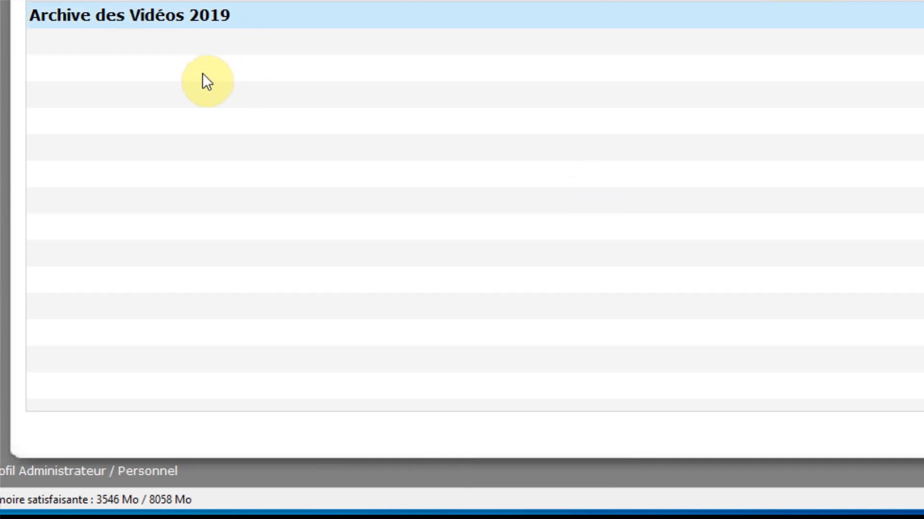
pyautogui.click(203, 16)
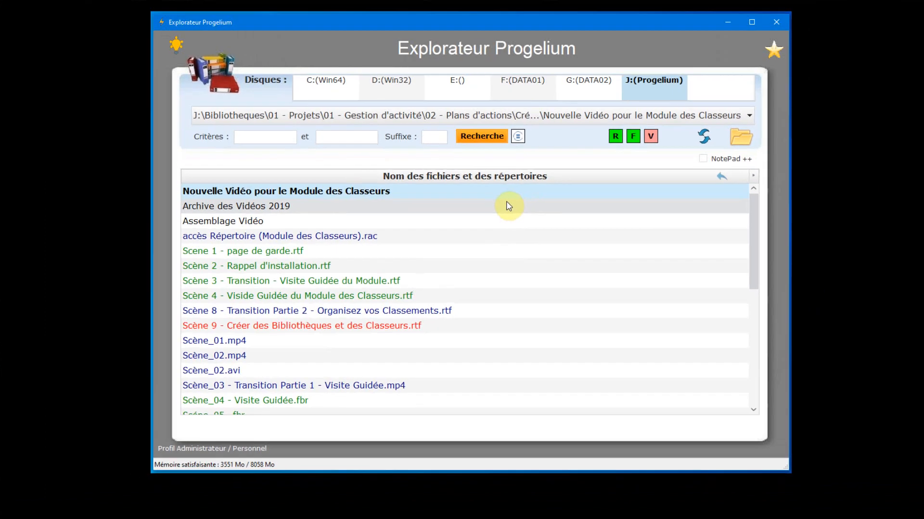
# - Define J:\Bibliotheques\01 - Projets\06 - Logiciels\01 - Progelium\05 - Vidéos as the directory of the Montage Vidéos column, declining to update its title
pyautogui.click(601, 34)
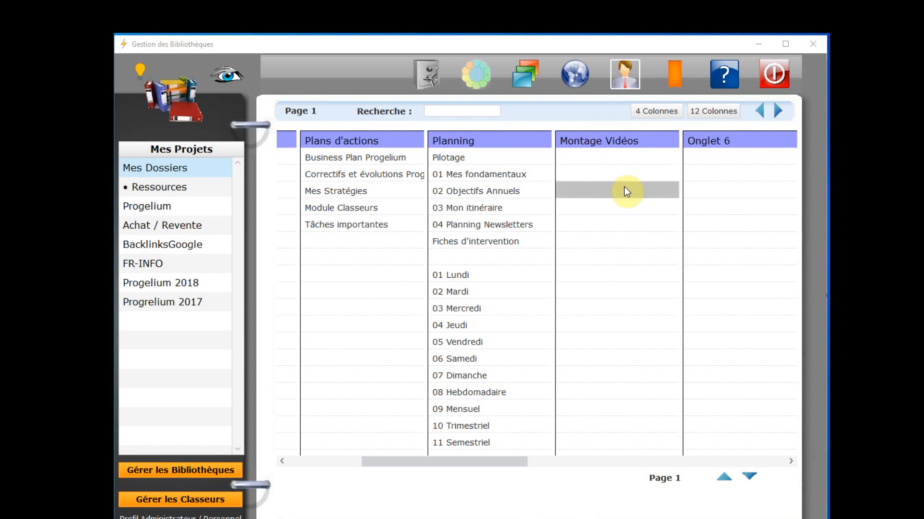
pyautogui.rightClick(644, 137)
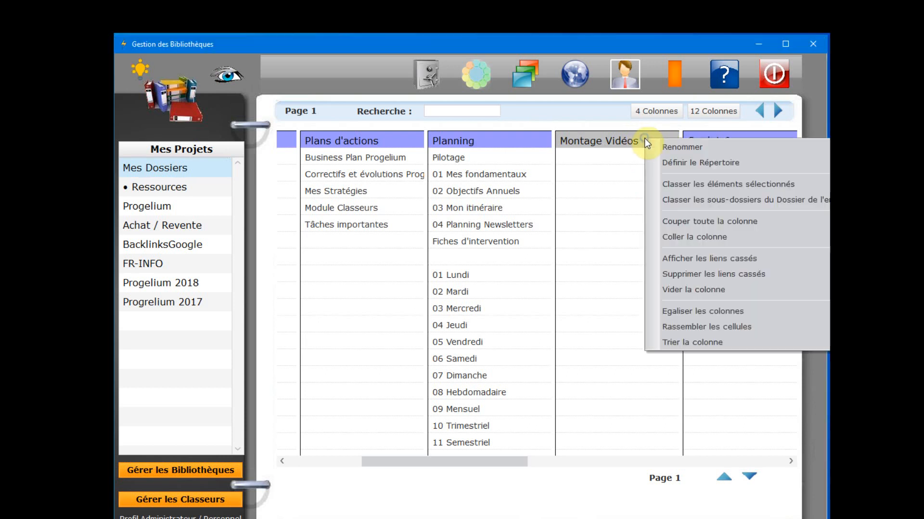
pyautogui.click(750, 163)
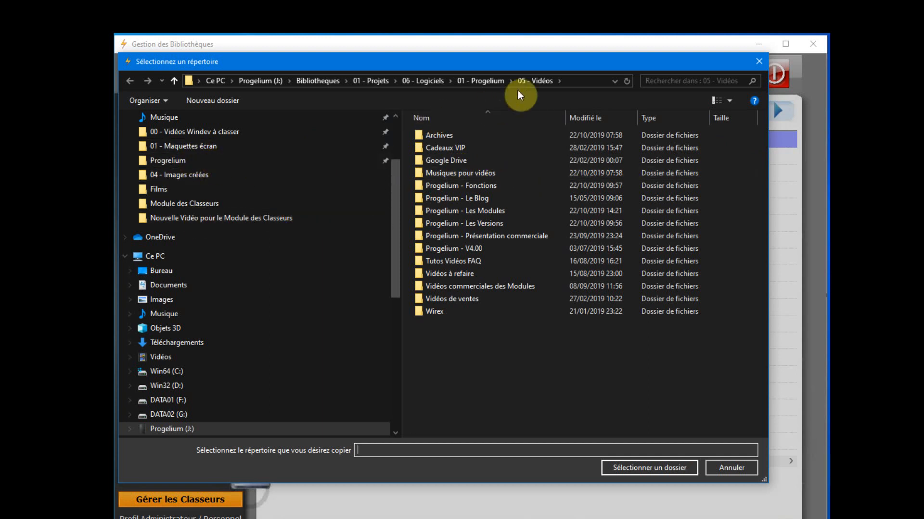
pyautogui.click(475, 80)
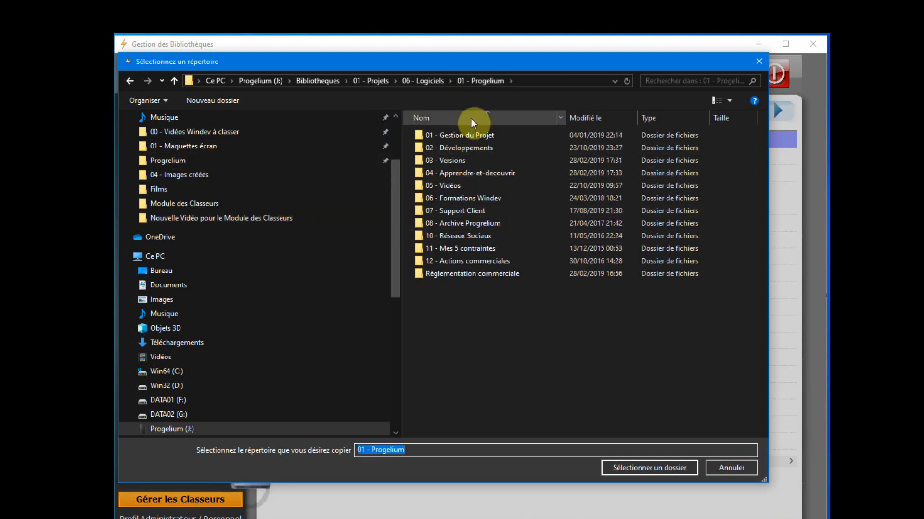
pyautogui.doubleClick(454, 185)
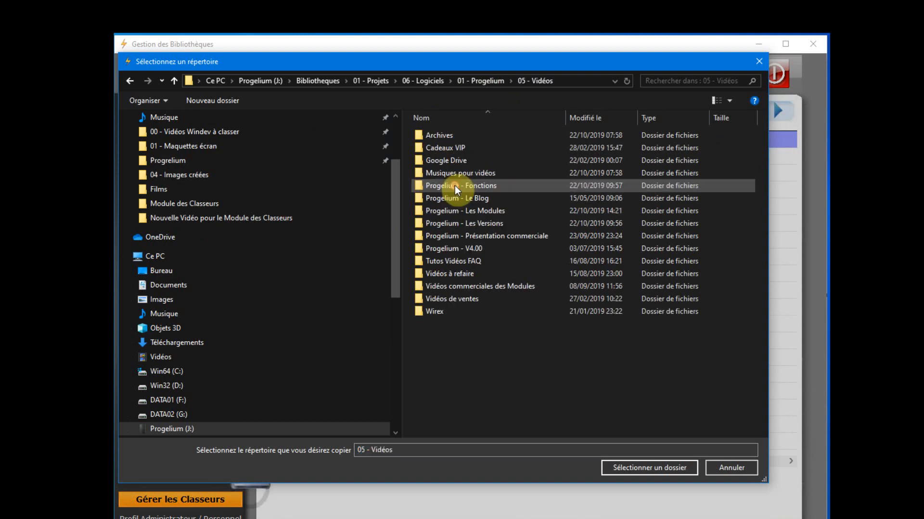
pyautogui.click(572, 82)
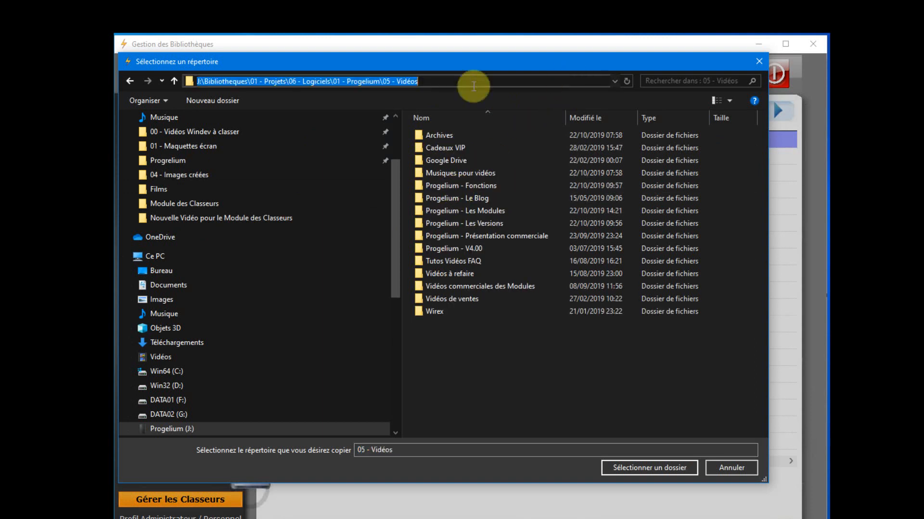
pyautogui.moveTo(475, 83); pyautogui.dragTo(62, 83)
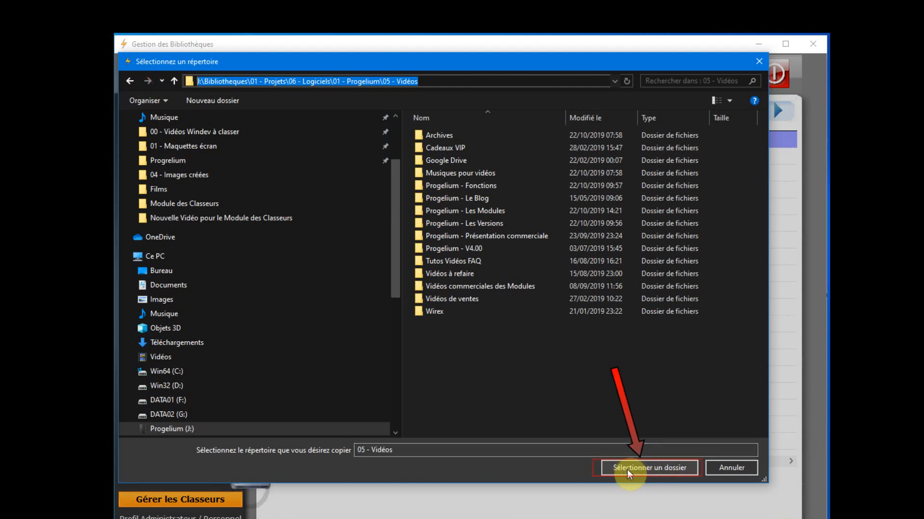
pyautogui.click(685, 469)
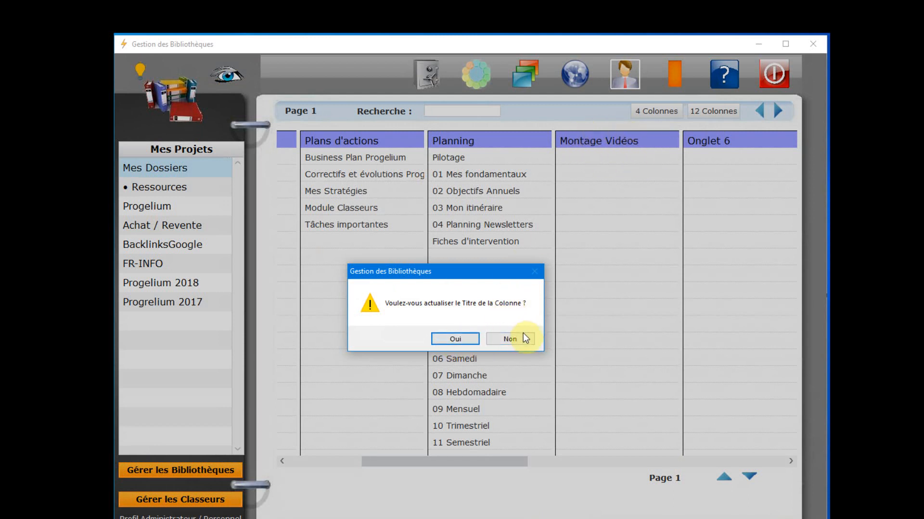
pyautogui.click(511, 339)
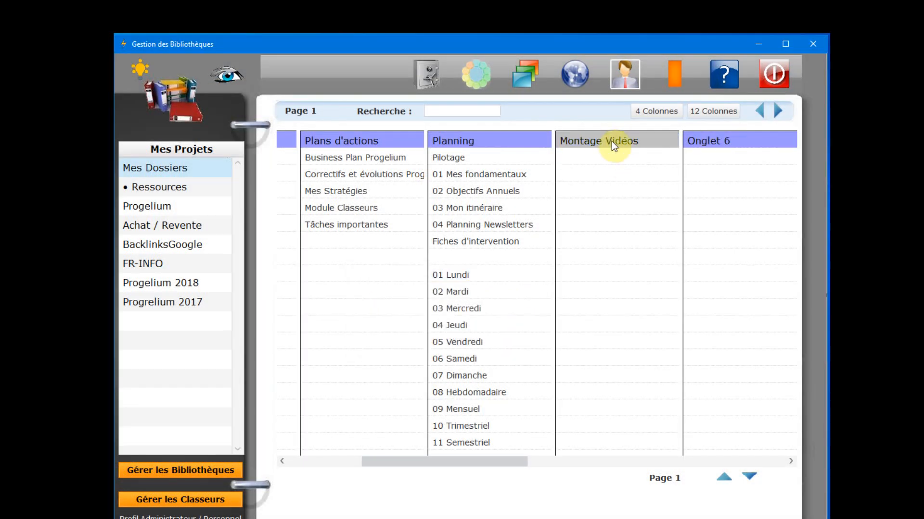
# - Open the directory linked to the Montage Vidéos header to check its target folder, and return to the binder
pyautogui.click(656, 144)
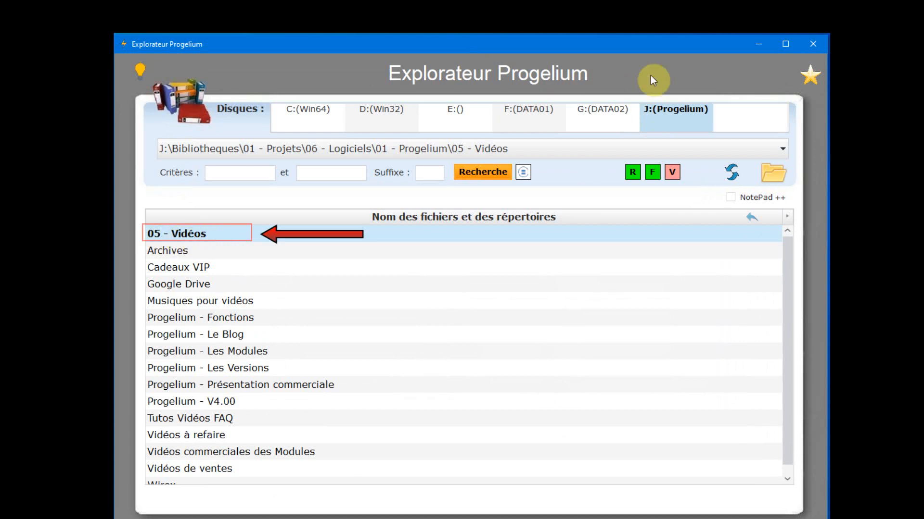
pyautogui.click(811, 47)
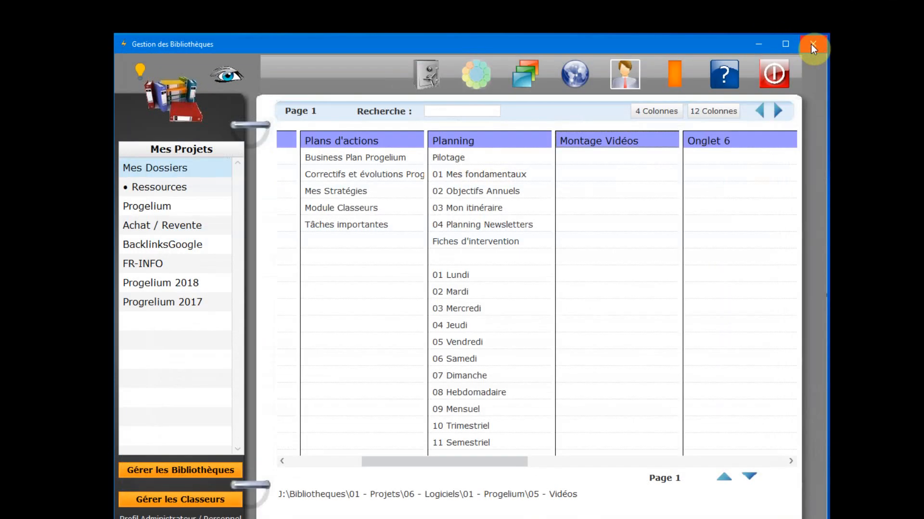
pyautogui.click(646, 141)
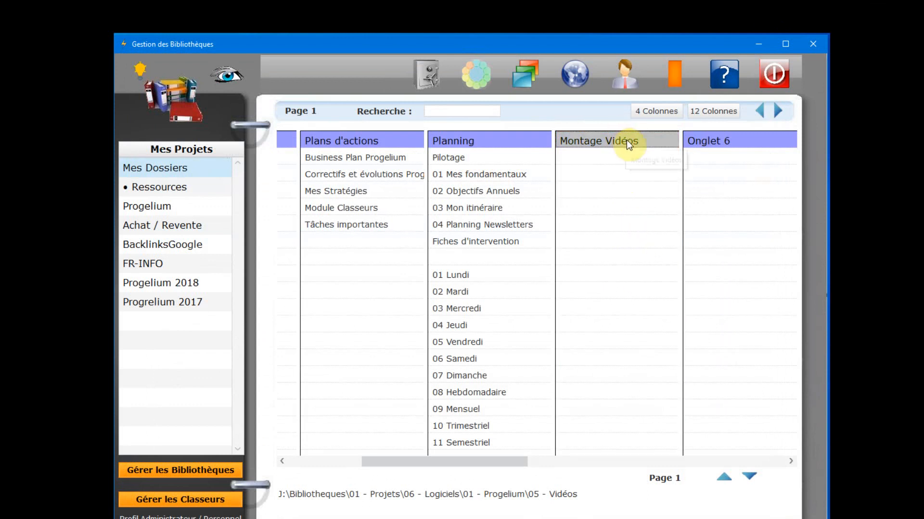
# - File all the subfolders of the header's folder in the Montage Vidéos column, and compare them with the contents of 05 - Vidéos
pyautogui.rightClick(597, 140)
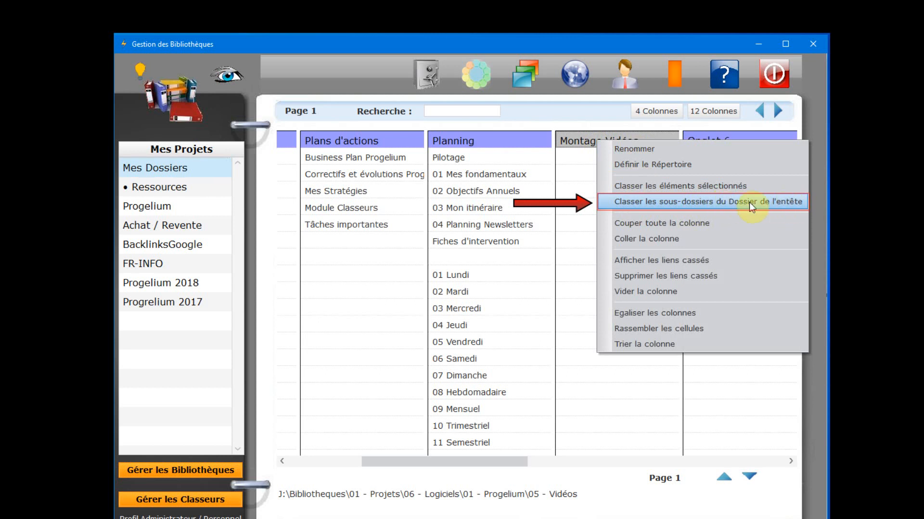
pyautogui.click(717, 203)
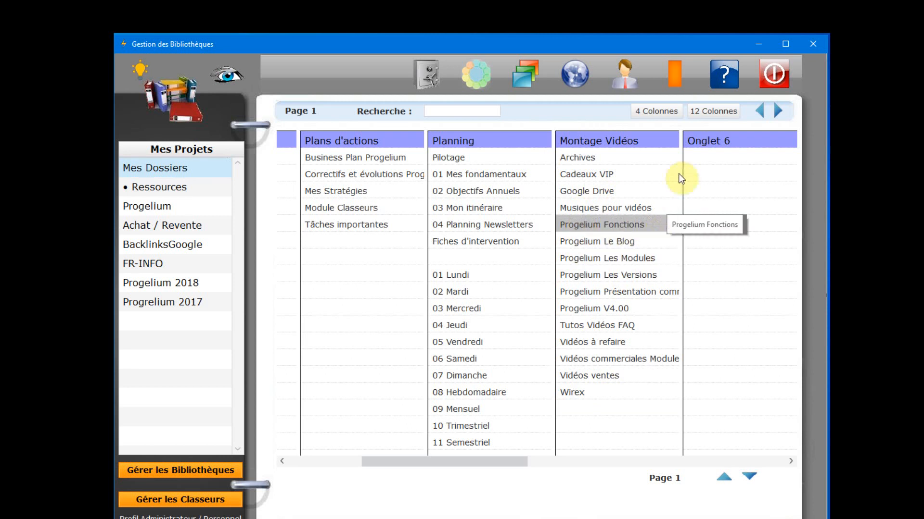
pyautogui.click(638, 143)
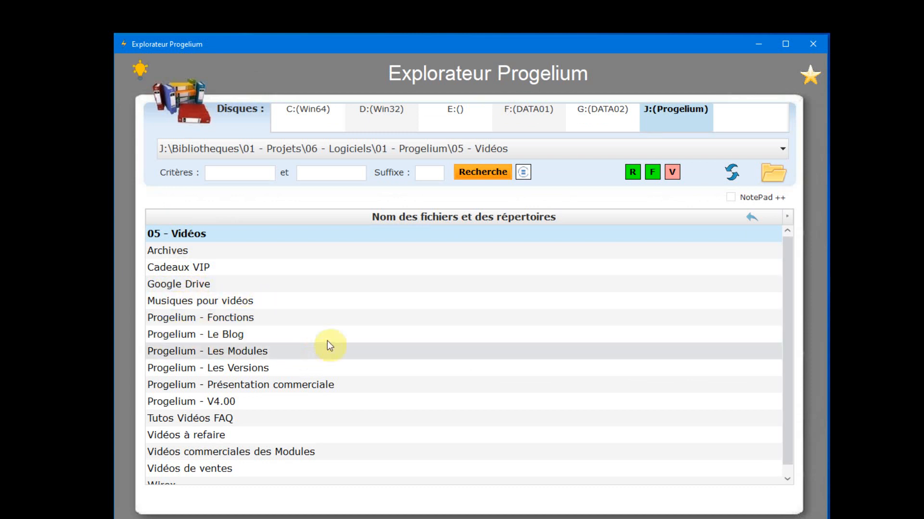
pyautogui.scroll(-1, 349, 320)
pyautogui.scroll(1, 448, 243)
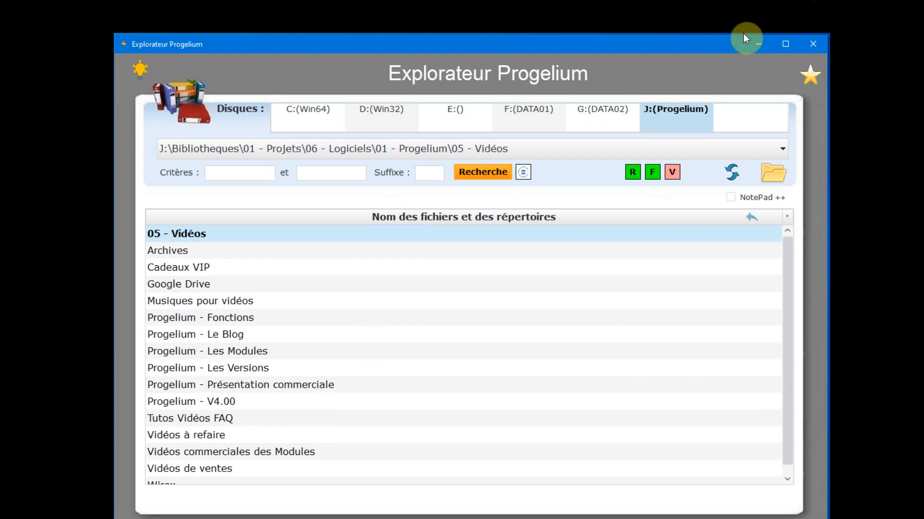
pyautogui.click(811, 45)
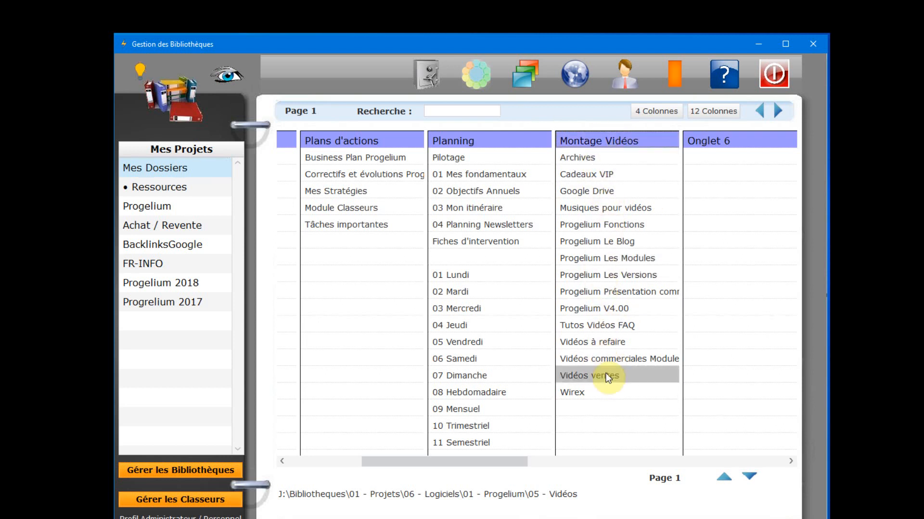
# - Empty the Montage Vidéos column of its filed items while keeping the column title
pyautogui.rightClick(616, 136)
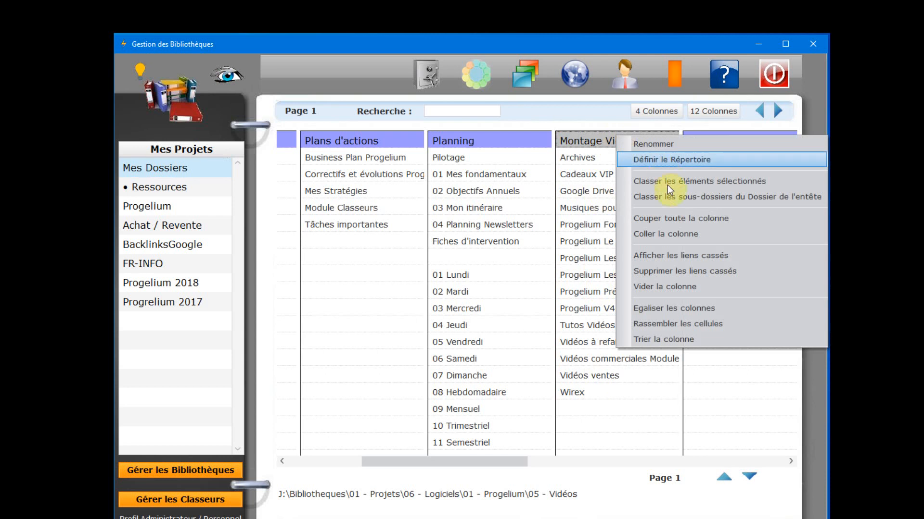
pyautogui.click(676, 287)
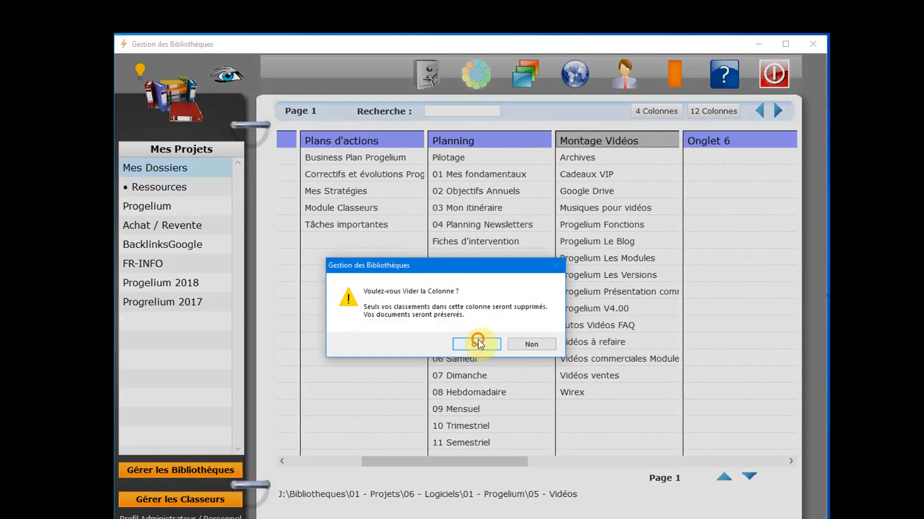
pyautogui.click(530, 342)
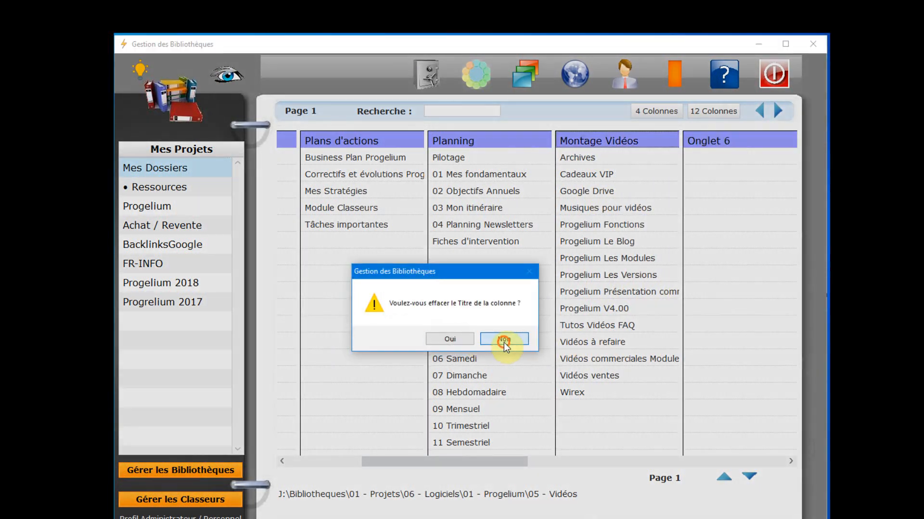
pyautogui.click(503, 342)
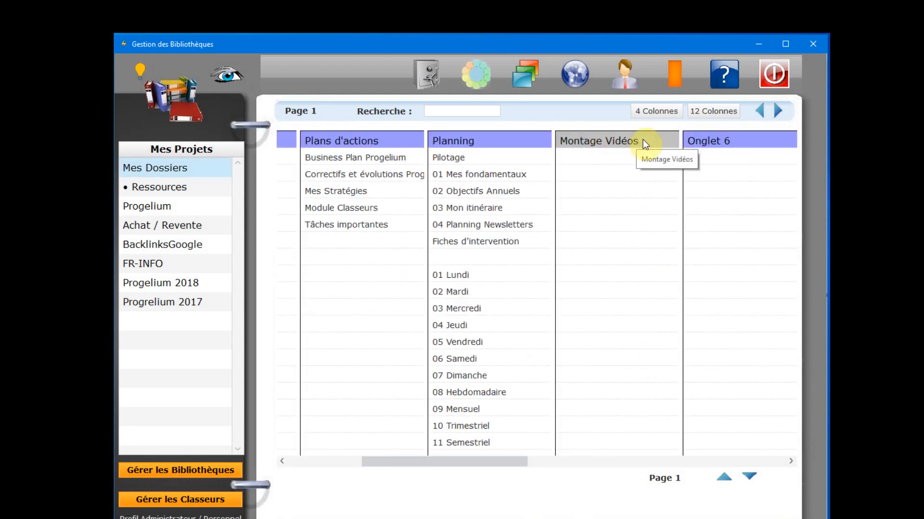
# - Add the Progelium folders Fonctions, Le Blog, Les Modules, Les Versions and Présentation commerciale from 05 - Vidéos to the Montage Vidéos column as selected elements
pyautogui.rightClick(605, 139)
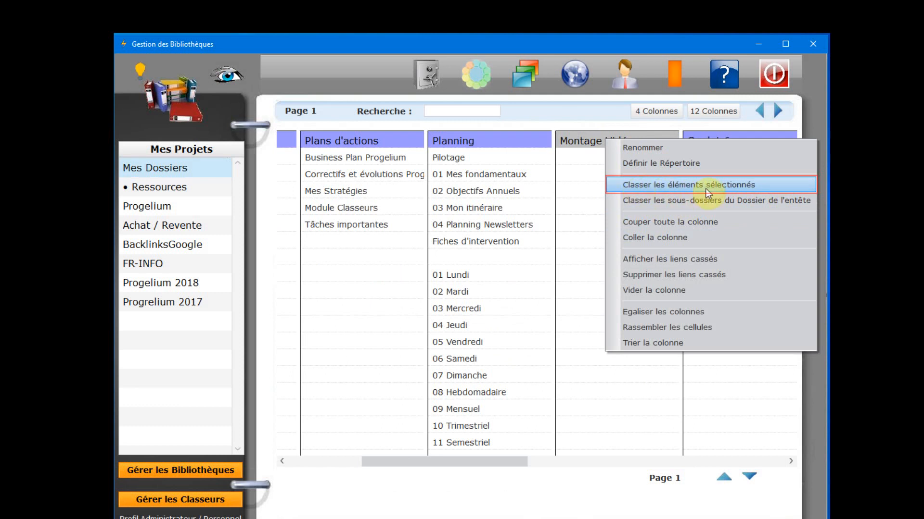
pyautogui.click(761, 185)
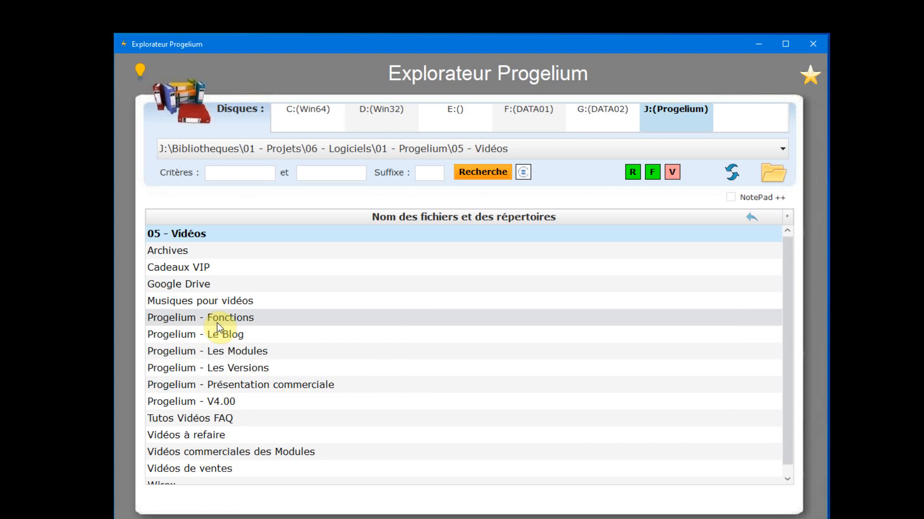
pyautogui.click(220, 316)
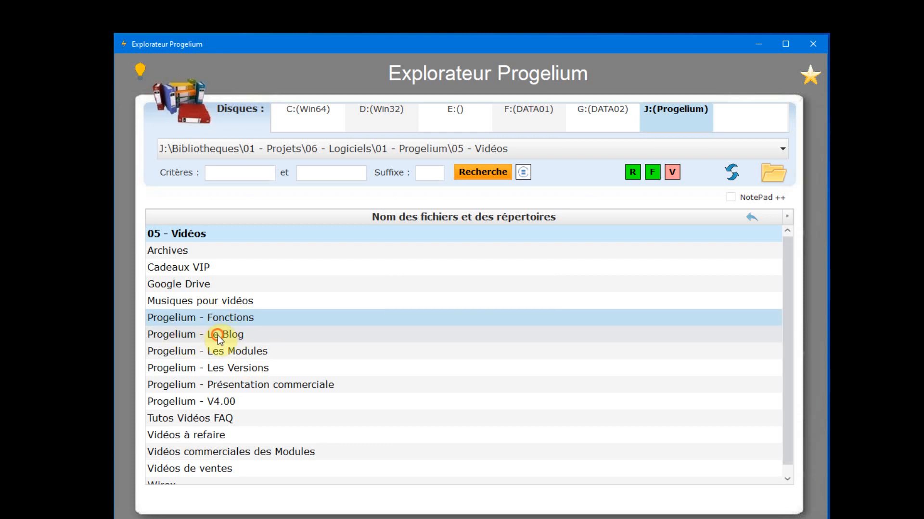
pyautogui.keyDown('ctrl'); pyautogui.click(218, 336); pyautogui.keyUp('ctrl')
pyautogui.keyDown('ctrl'); pyautogui.click(236, 354); pyautogui.keyUp('ctrl')
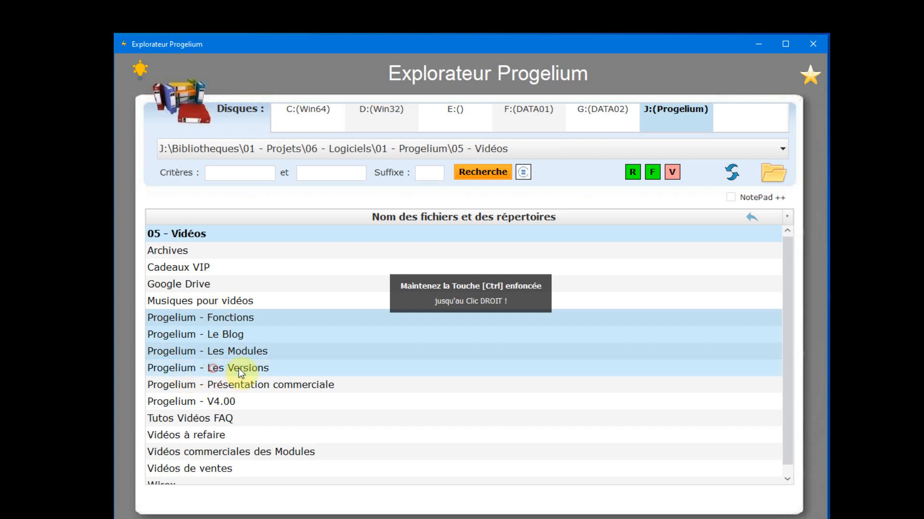
pyautogui.keyDown('ctrl'); pyautogui.click(224, 384); pyautogui.keyUp('ctrl')
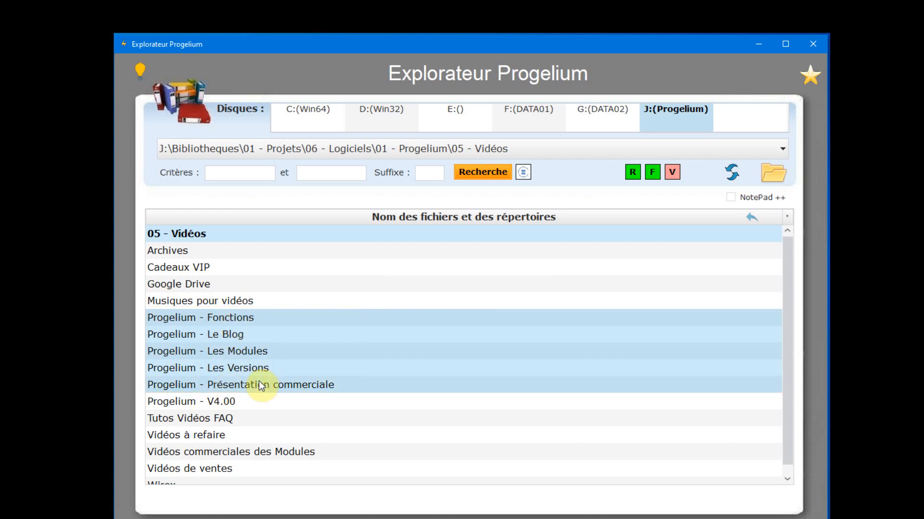
pyautogui.rightClick(267, 356)
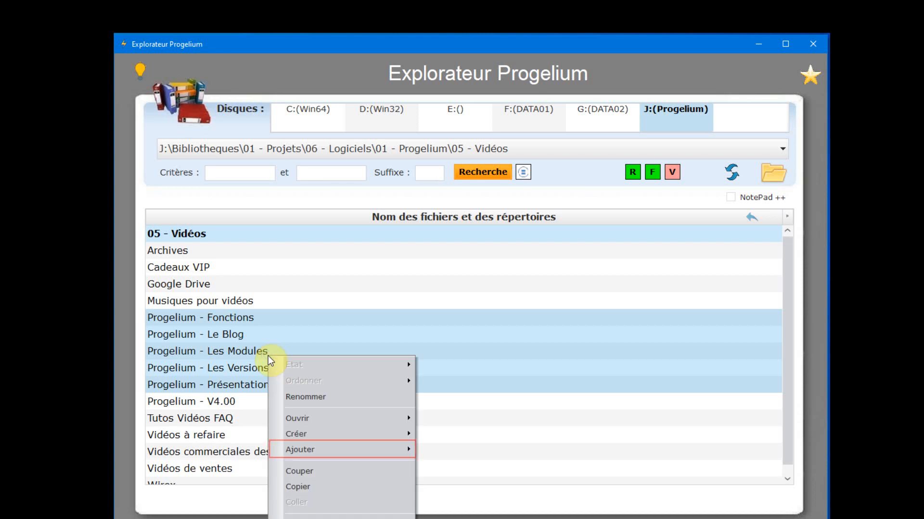
pyautogui.moveTo(323, 450)
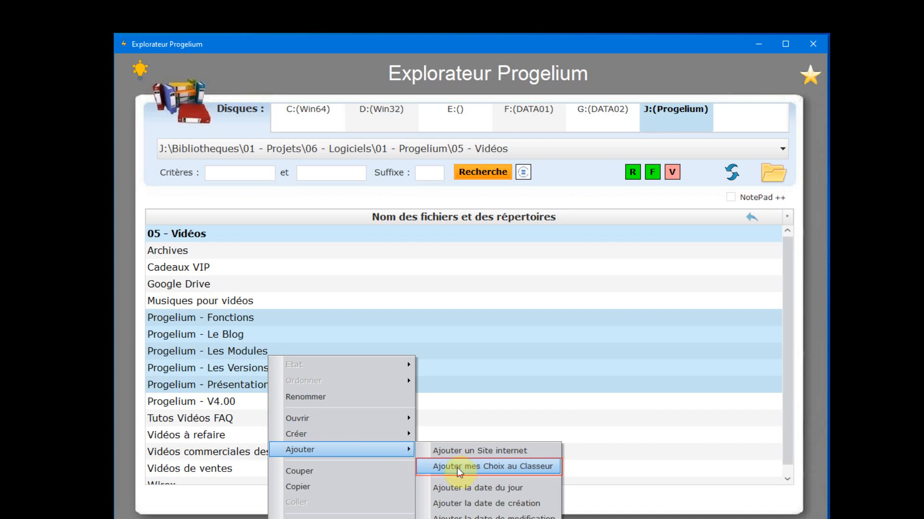
pyautogui.click(550, 466)
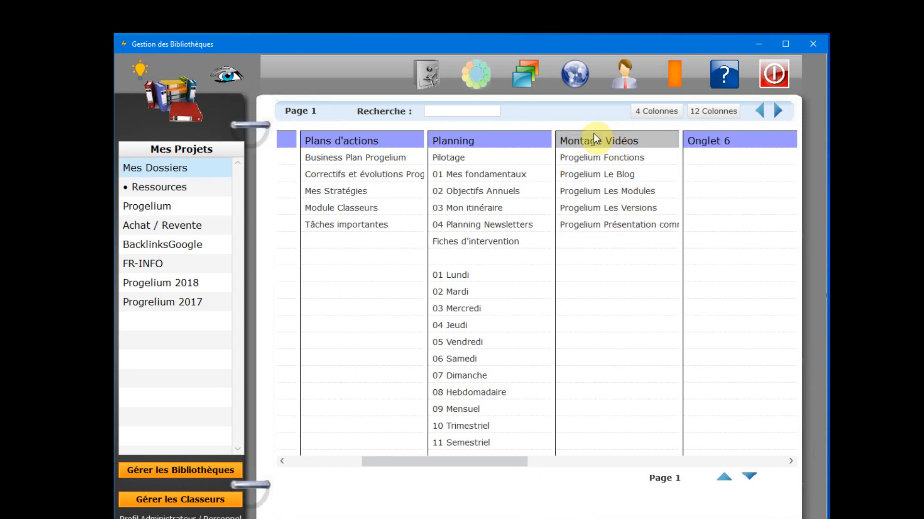
# - Start filing selected elements in the Montage Vidéos column and open the Tutos Vidéos FAQ folder inside 05 - Vidéos
pyautogui.rightClick(622, 140)
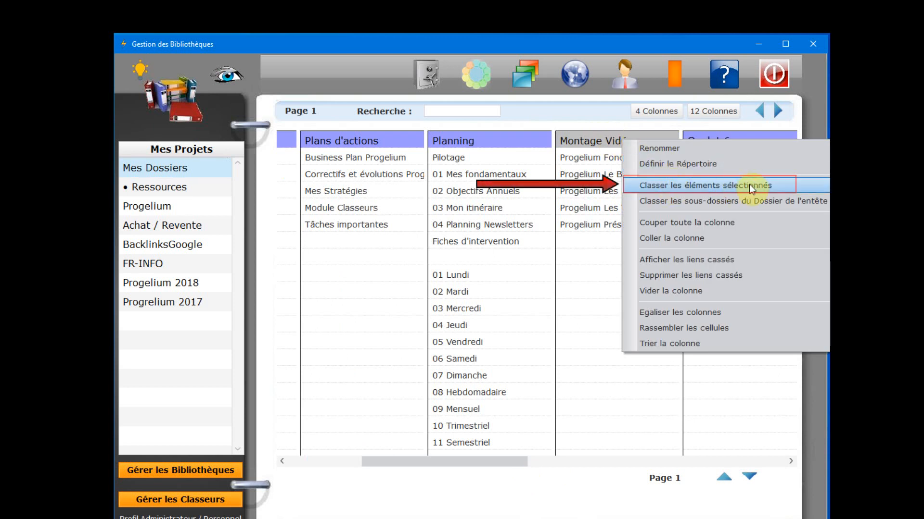
pyautogui.click(781, 187)
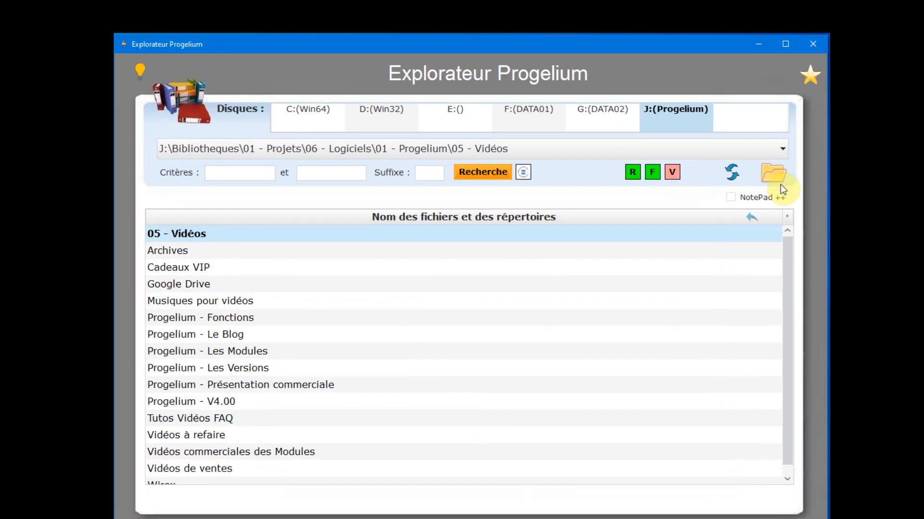
pyautogui.scroll(-2, 528, 311)
pyautogui.scroll(2, 514, 327)
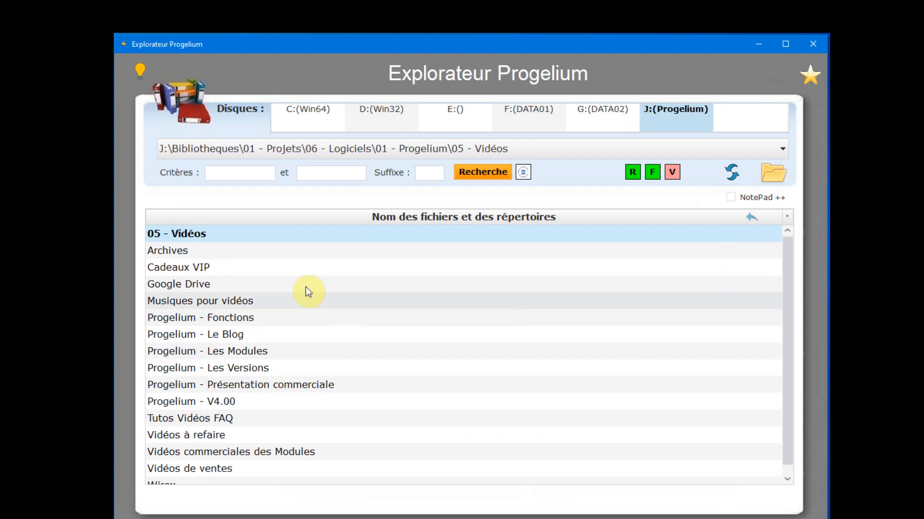
pyautogui.scroll(-1, 348, 355)
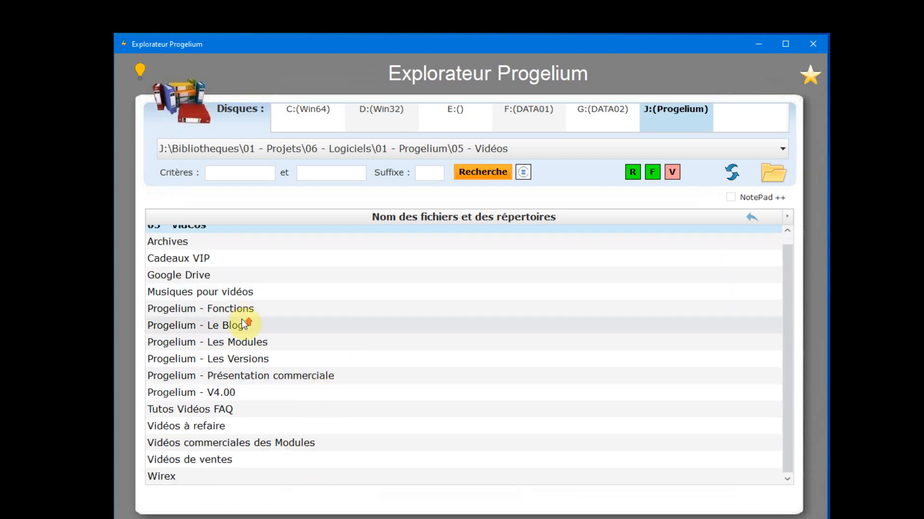
pyautogui.scroll(1, 205, 306)
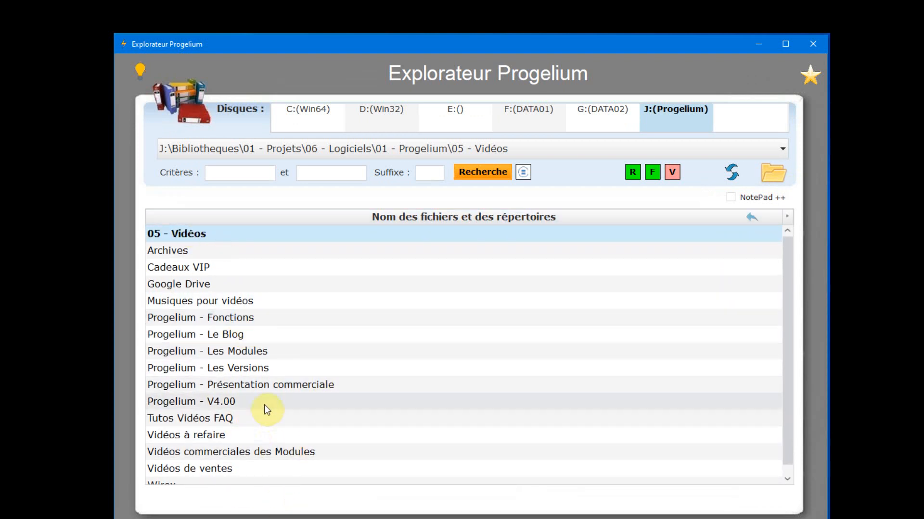
pyautogui.doubleClick(207, 418)
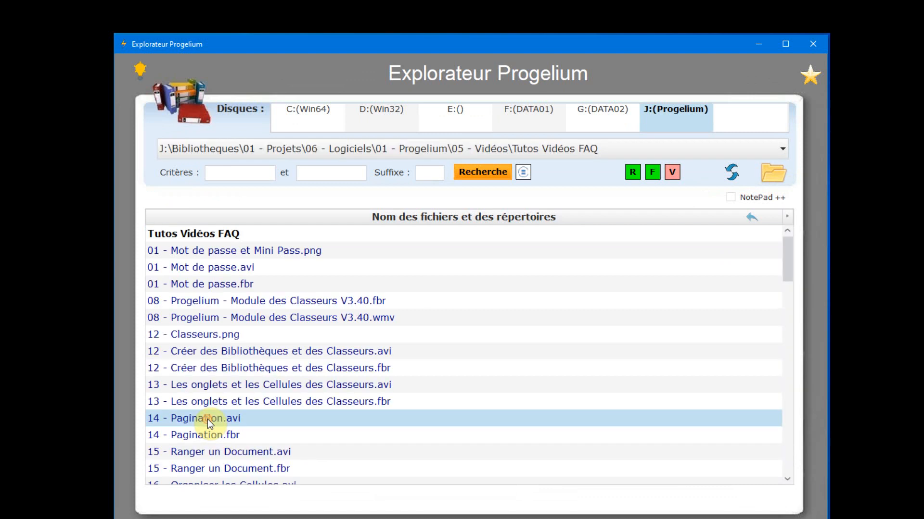
# - Add the .avi files 12 - Créer des Bibliothèques et des Classeurs, 13 - Les onglets et les Cellules des Classeurs and 14 - Pagination to the binder column
pyautogui.click(200, 350)
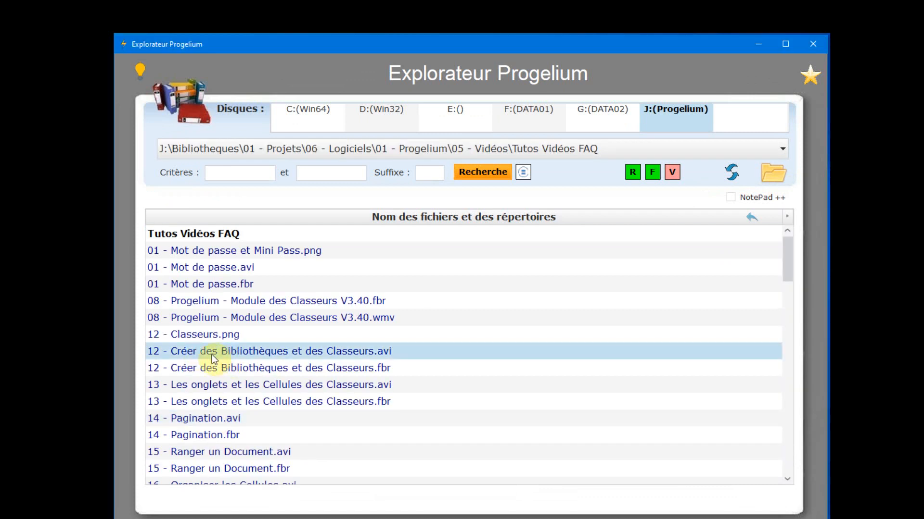
pyautogui.keyDown('ctrl'); pyautogui.click(207, 367); pyautogui.keyUp('ctrl')
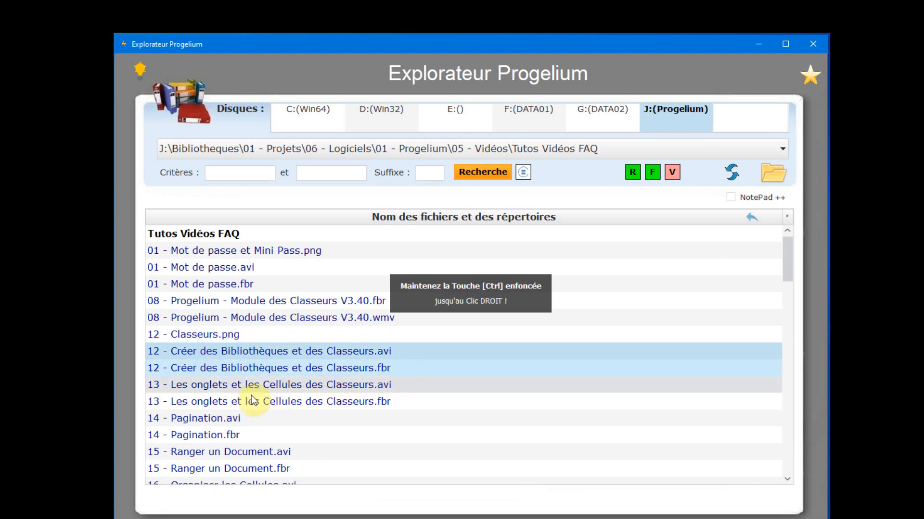
pyautogui.keyDown('ctrl'); pyautogui.click(213, 368); pyautogui.keyUp('ctrl')
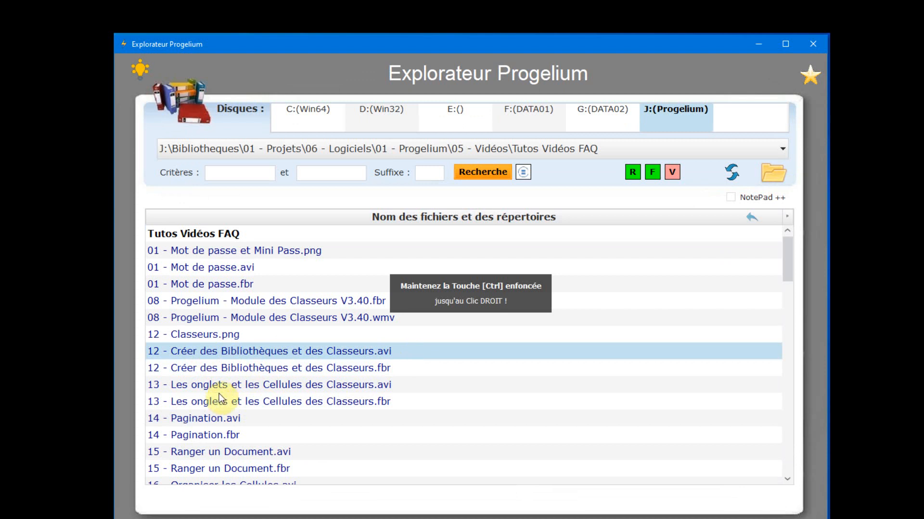
pyautogui.keyDown('ctrl'); pyautogui.click(192, 384); pyautogui.keyUp('ctrl')
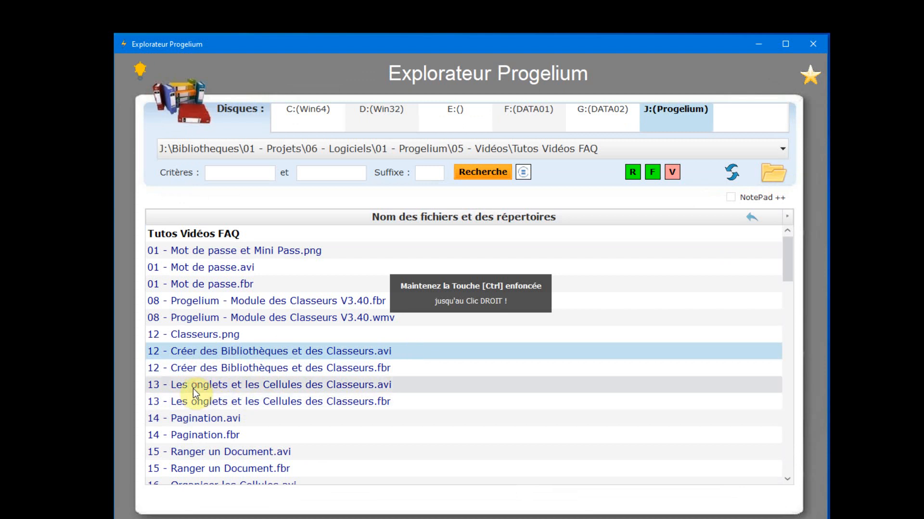
pyautogui.keyDown('ctrl'); pyautogui.click(209, 424); pyautogui.keyUp('ctrl')
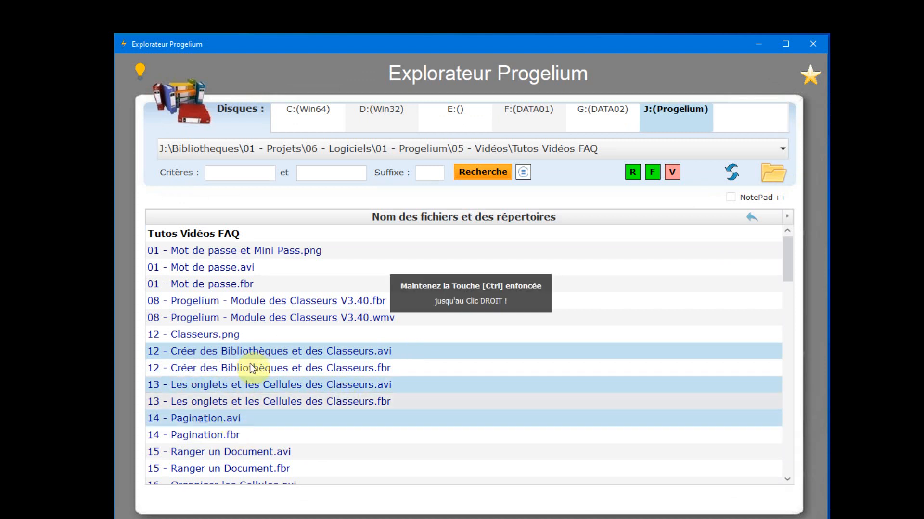
pyautogui.keyDown('ctrl'); pyautogui.rightClick(287, 351); pyautogui.keyUp('ctrl')
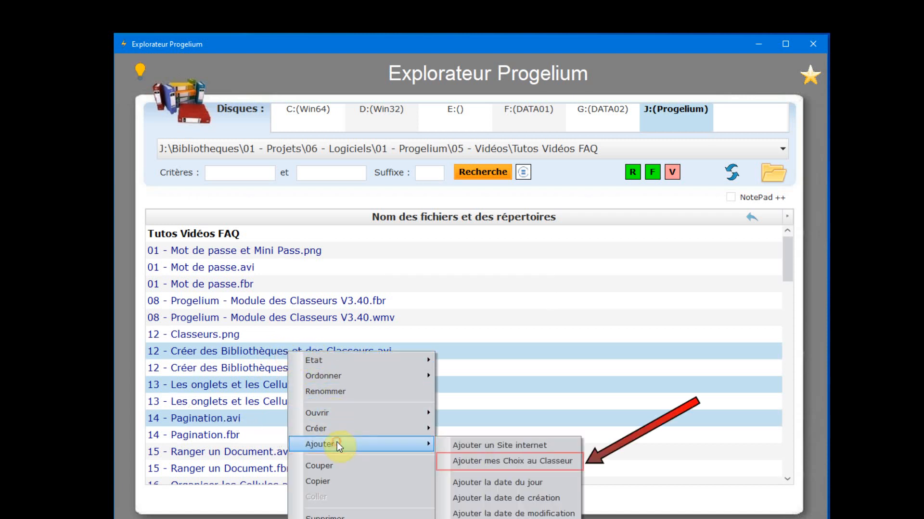
pyautogui.click(561, 461)
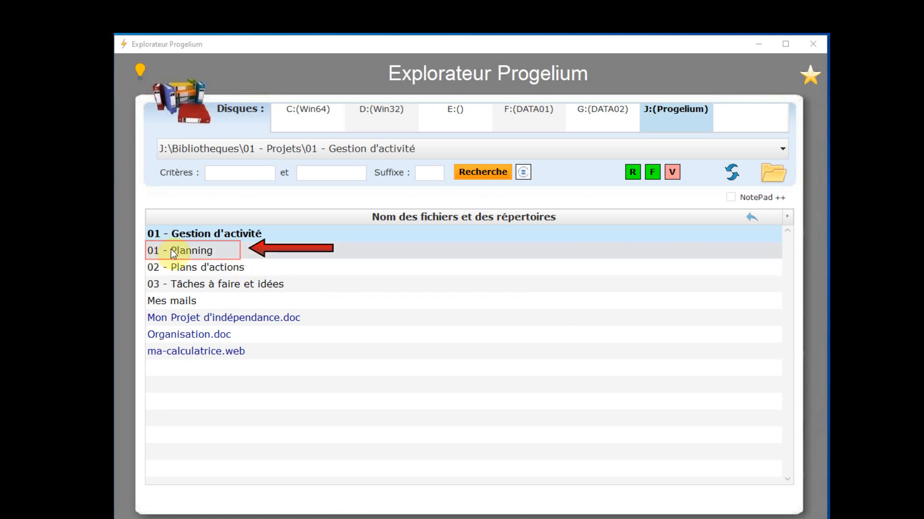
# - Open the 01 - Planning folder inside 01 - Gestion d'activité, add it to the explorer's favourites, and close the favourites list
pyautogui.click(199, 255)
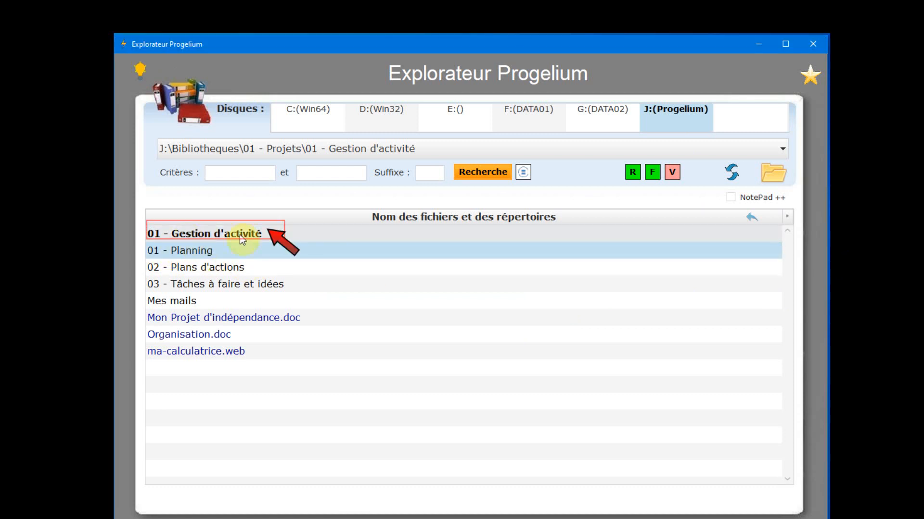
pyautogui.click(256, 233)
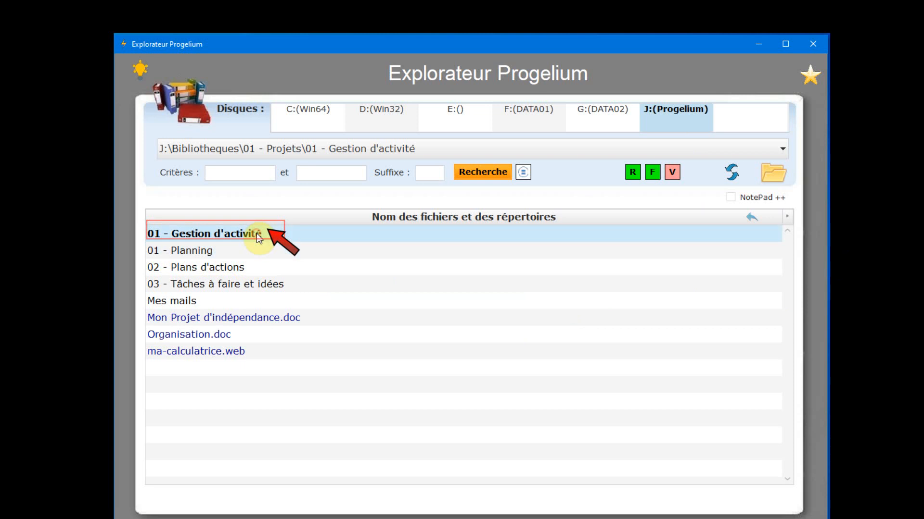
pyautogui.doubleClick(209, 252)
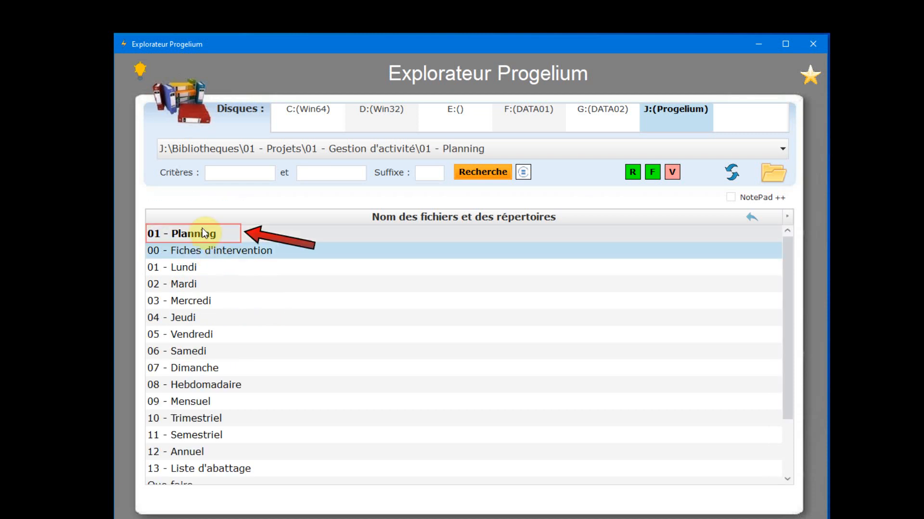
pyautogui.click(206, 235)
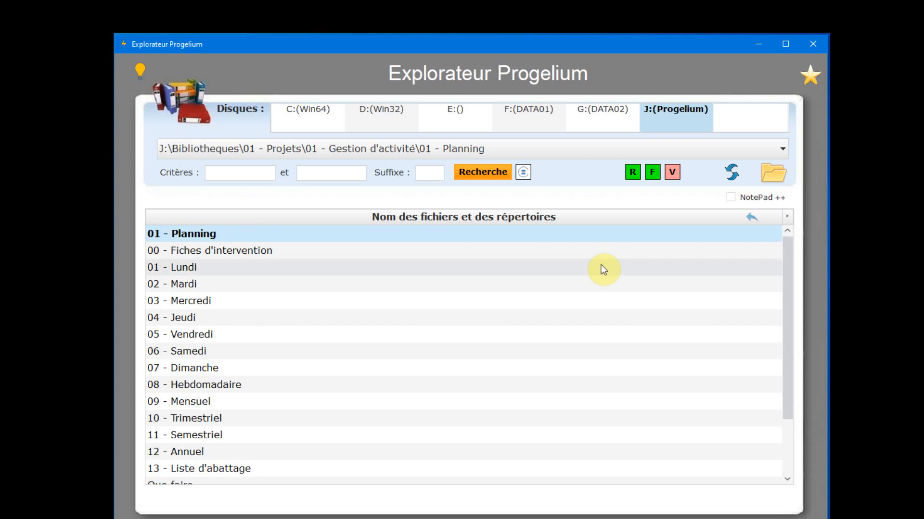
pyautogui.click(810, 76)
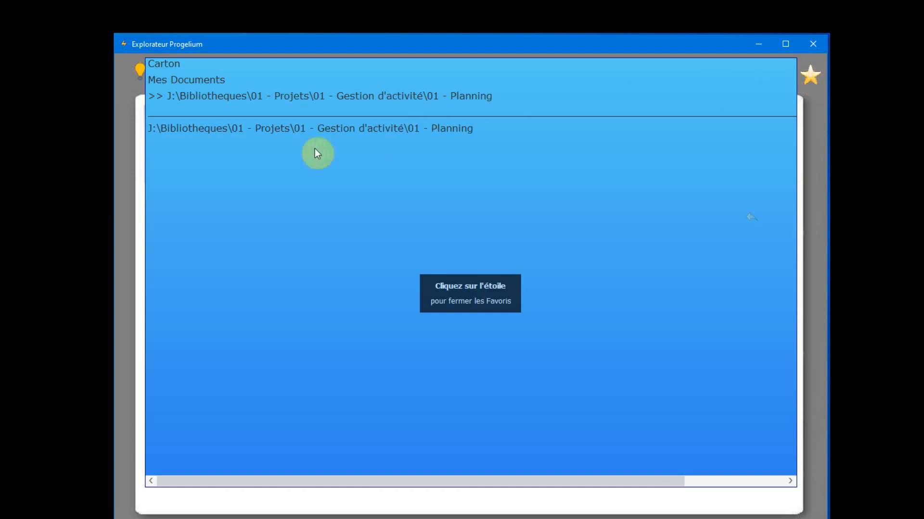
pyautogui.click(433, 132)
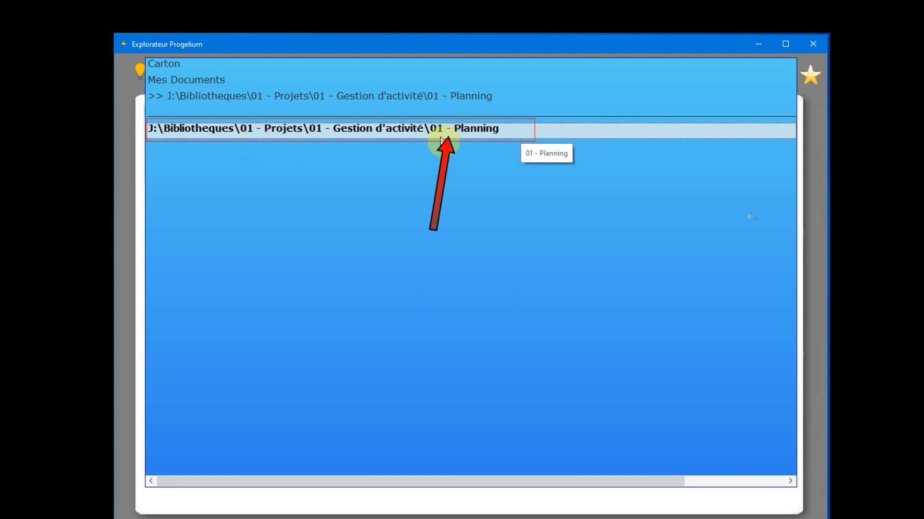
pyautogui.click(811, 76)
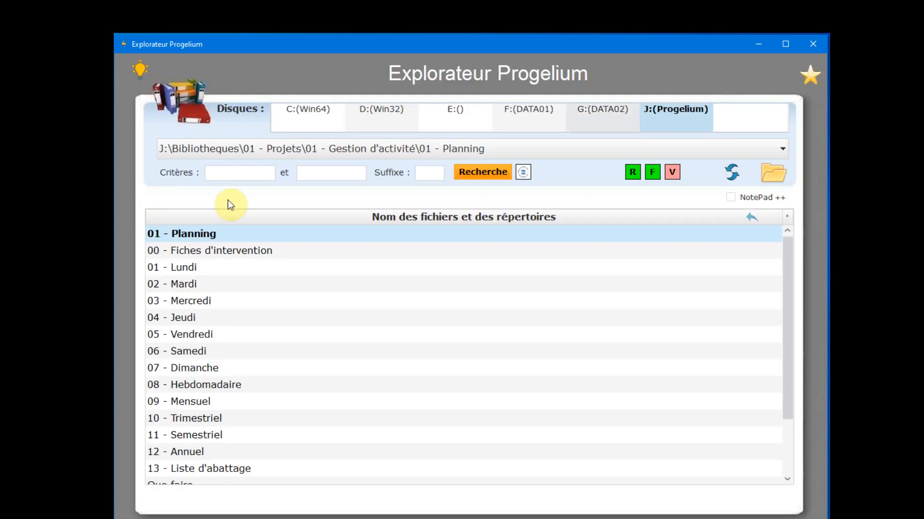
# - Open the 02 - Plans d'actions folder inside 01 - Gestion d'activité and add it to the explorer's favourites
pyautogui.click(197, 237)
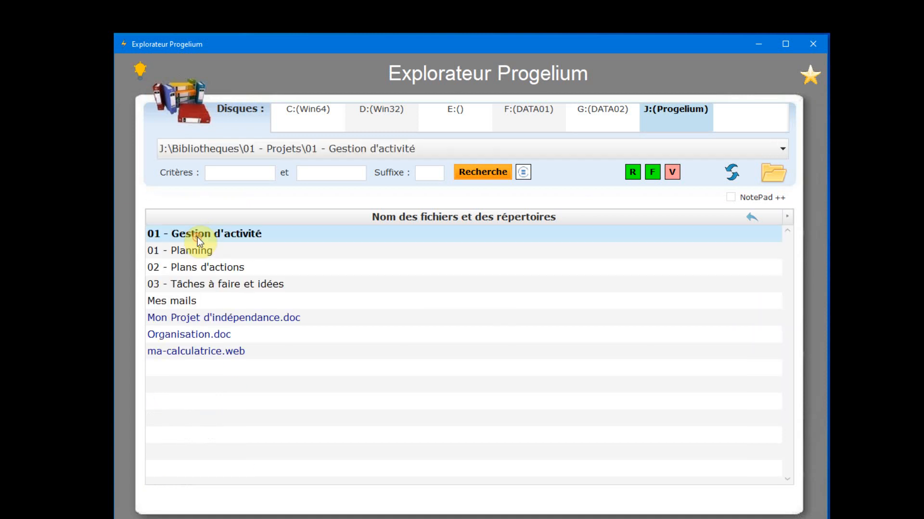
pyautogui.click(195, 269)
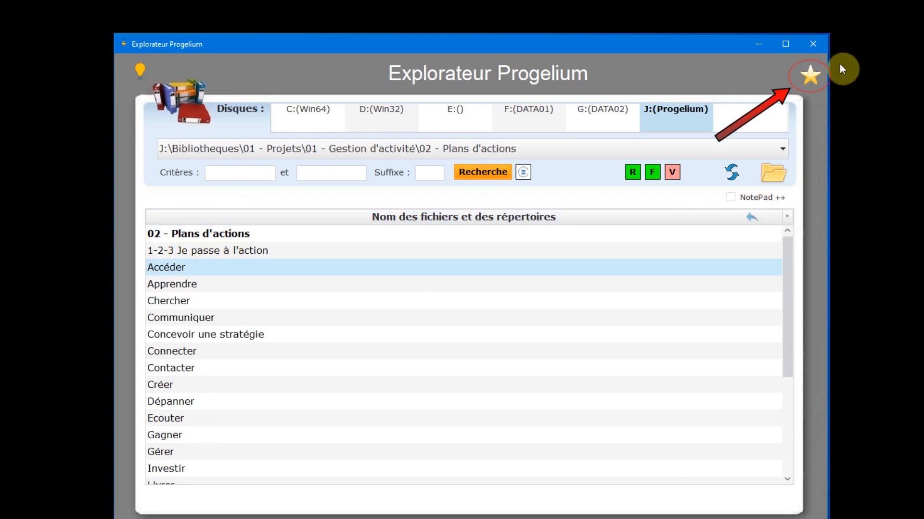
pyautogui.click(810, 74)
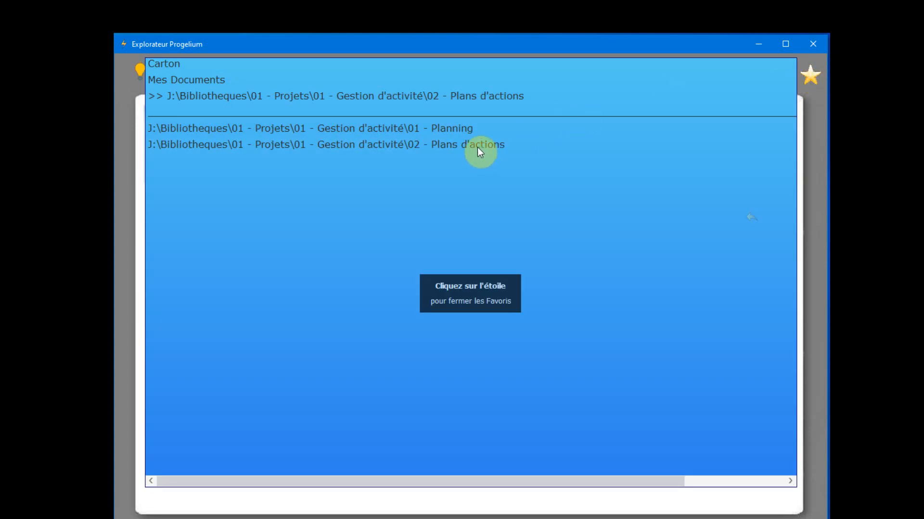
pyautogui.click(480, 150)
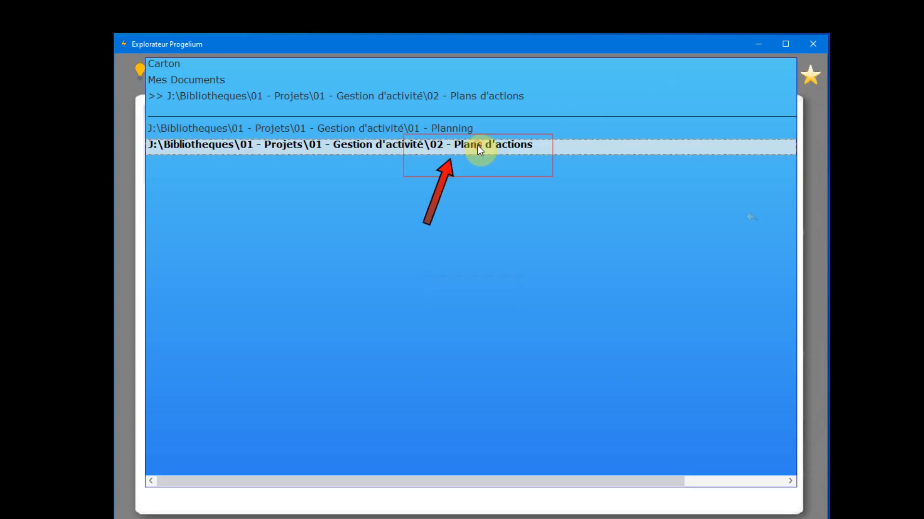
# - Use the favourites to jump to the 01 - Planning folder and to the 02 - Plans d'actions folder
pyautogui.click(446, 129)
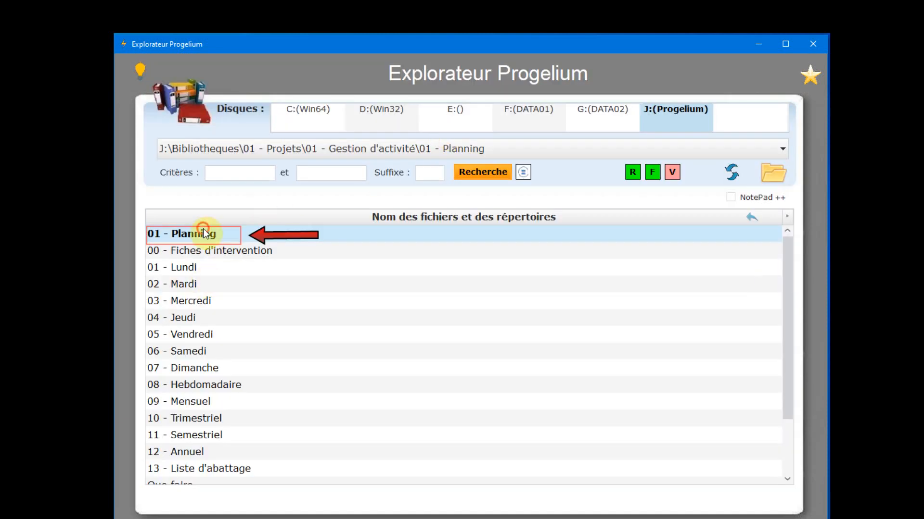
pyautogui.click(811, 77)
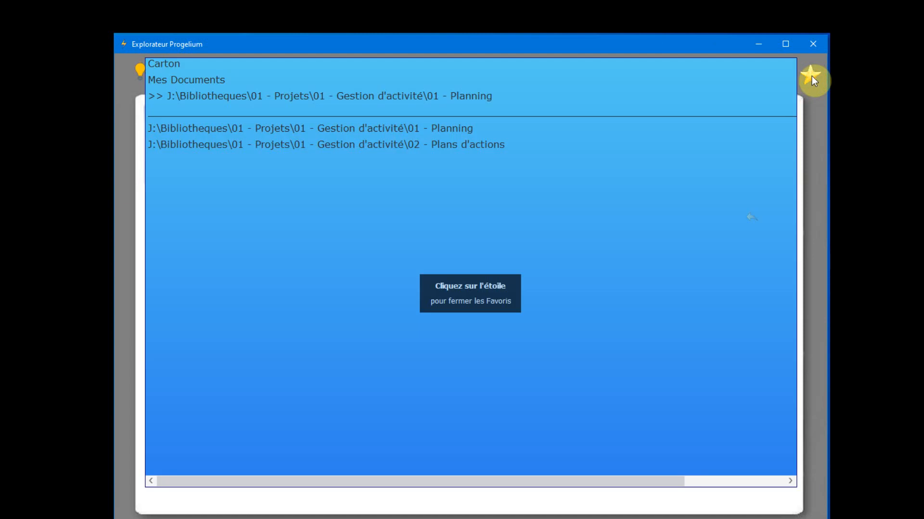
pyautogui.click(457, 145)
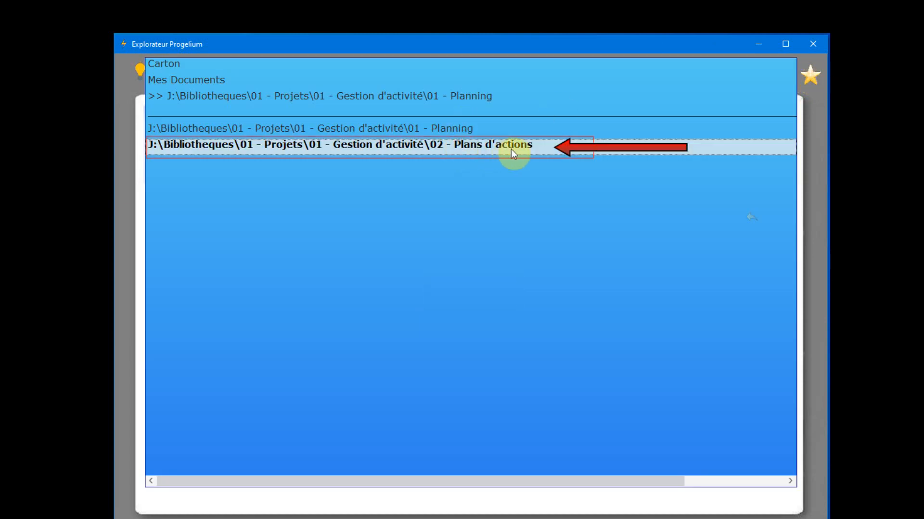
pyautogui.doubleClick(491, 145)
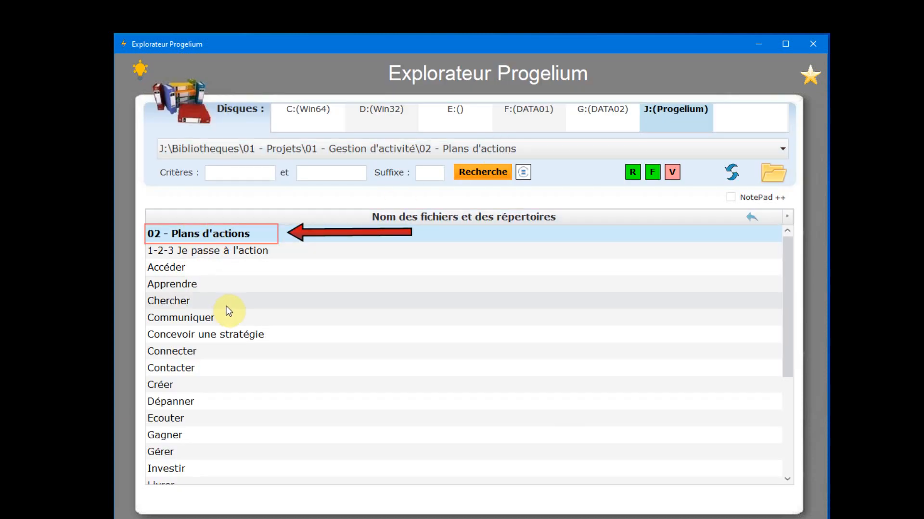
# - Remove the 02 - Plans d'actions folder from the explorer's favourites
pyautogui.click(812, 75)
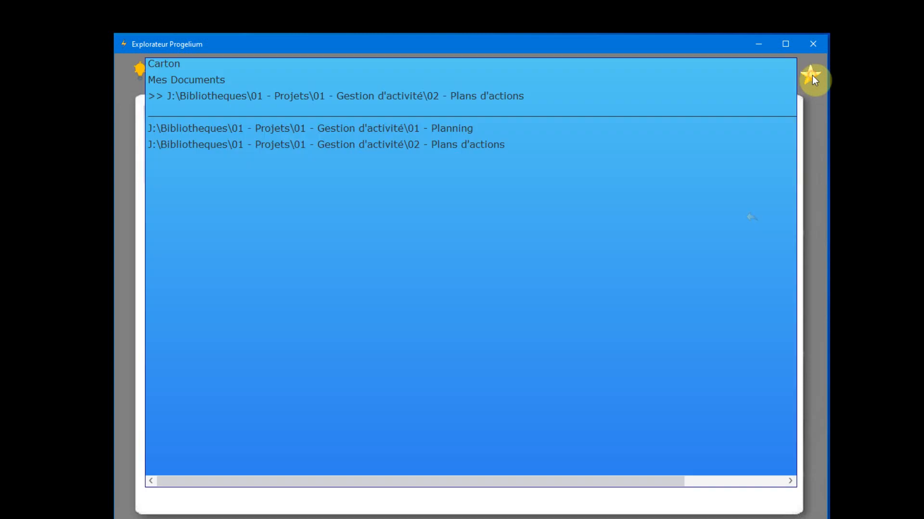
pyautogui.rightClick(304, 142)
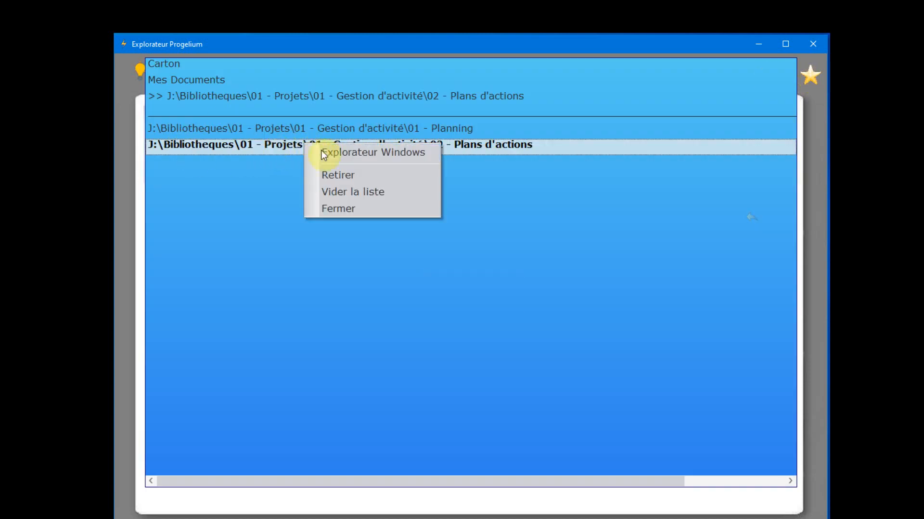
pyautogui.click(366, 176)
# - Open the favourite 01 - Planning folder in Windows Explorer
pyautogui.click(453, 134)
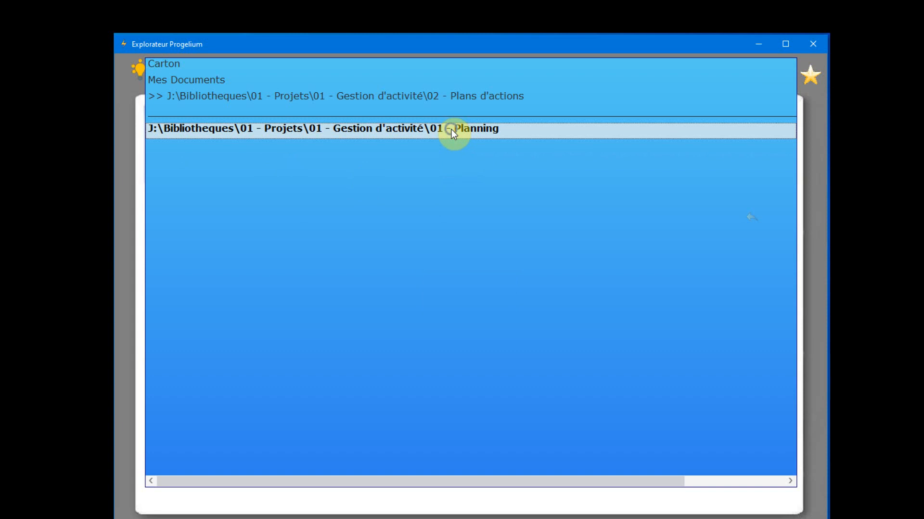
pyautogui.rightClick(452, 133)
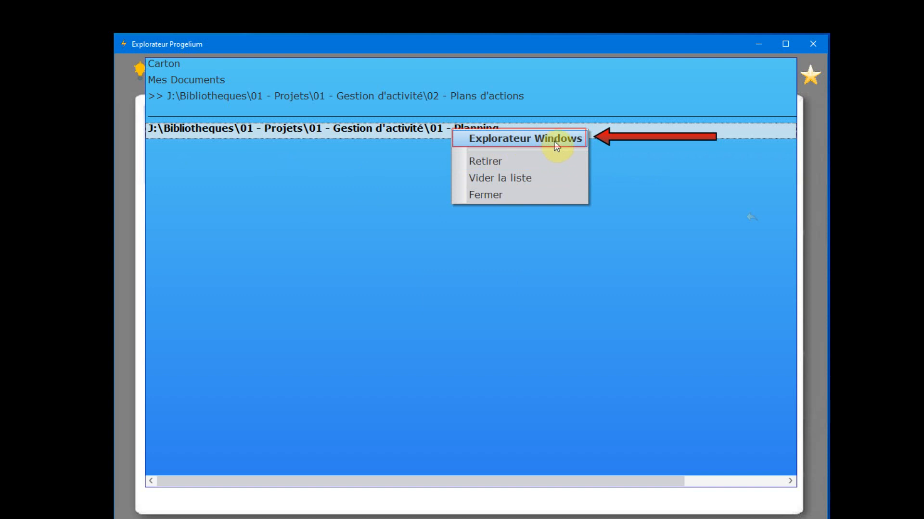
pyautogui.click(382, 128)
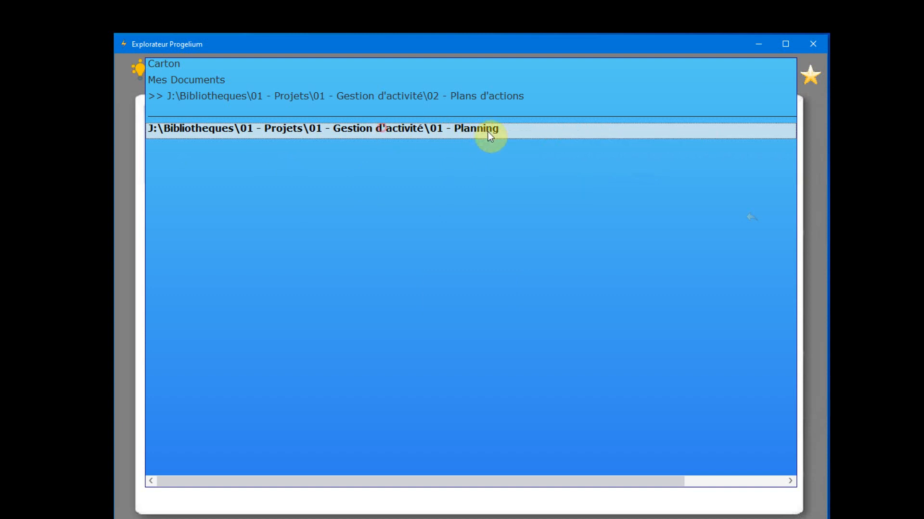
pyautogui.rightClick(521, 130)
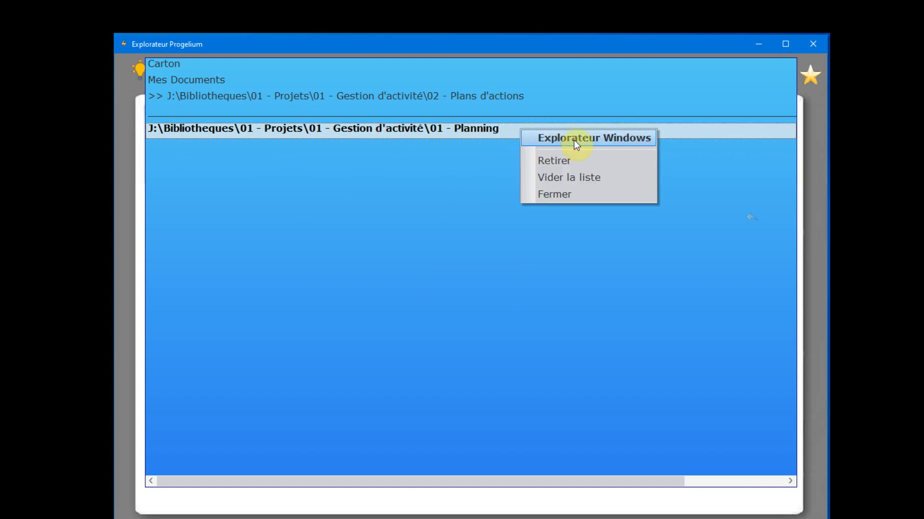
pyautogui.click(651, 139)
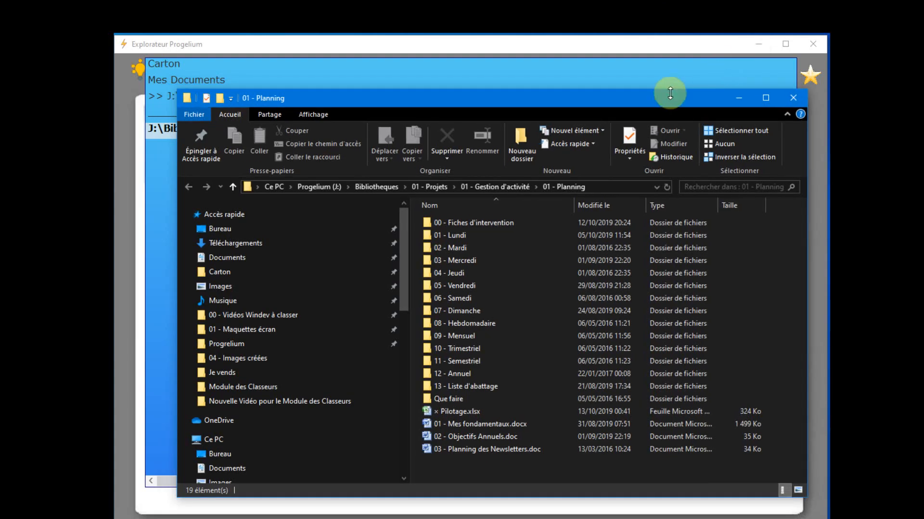
# - Show the full path of the 01 - Planning folder in Windows Explorer, then close it and the favourites list
pyautogui.moveTo(667, 96); pyautogui.dragTo(660, 82)
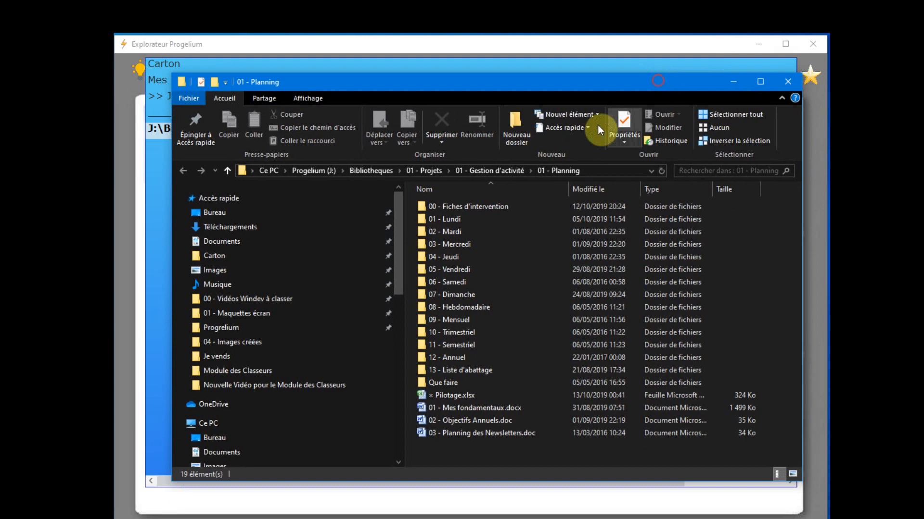
pyautogui.click(592, 169)
pyautogui.click(479, 171)
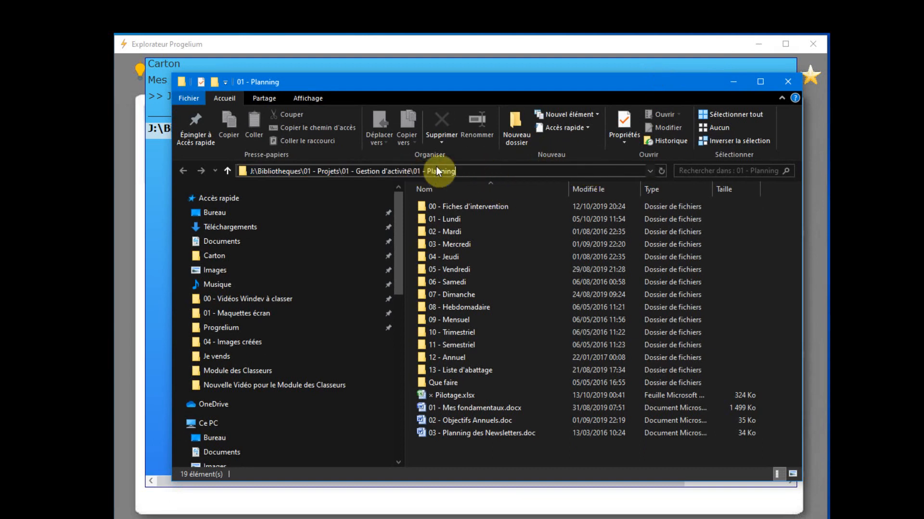
pyautogui.moveTo(460, 171); pyautogui.dragTo(427, 171)
pyautogui.click(784, 80)
pyautogui.click(806, 79)
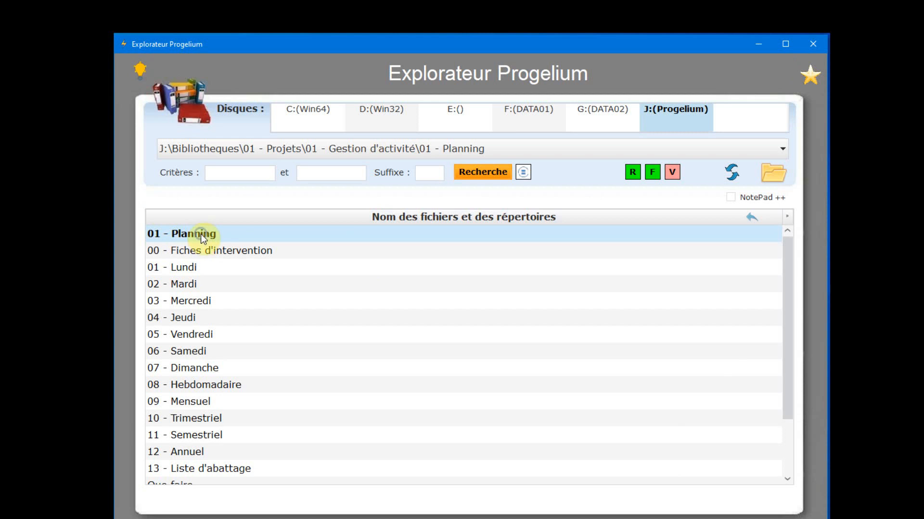
# - Copy the 01 - Planning folder in the Progelium explorer and return to the library management window
pyautogui.rightClick(201, 233)
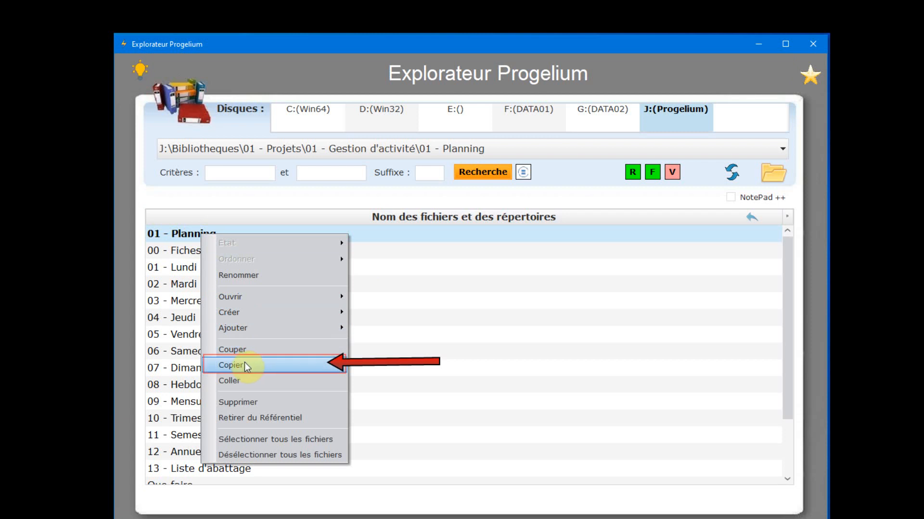
pyautogui.click(267, 368)
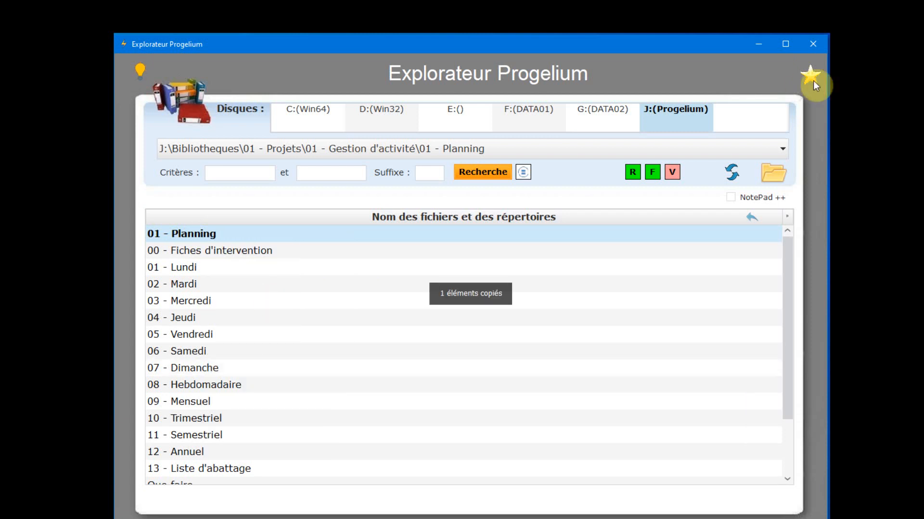
pyautogui.click(813, 45)
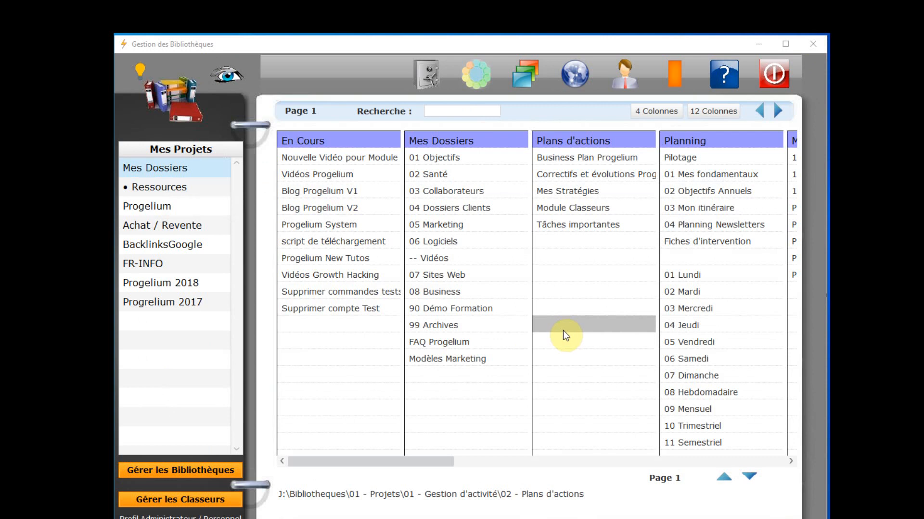
# - Paste the copied folder into the third empty cell below Tâches importantes in Plans d'actions, and check that the entry opens its directory
pyautogui.click(575, 274)
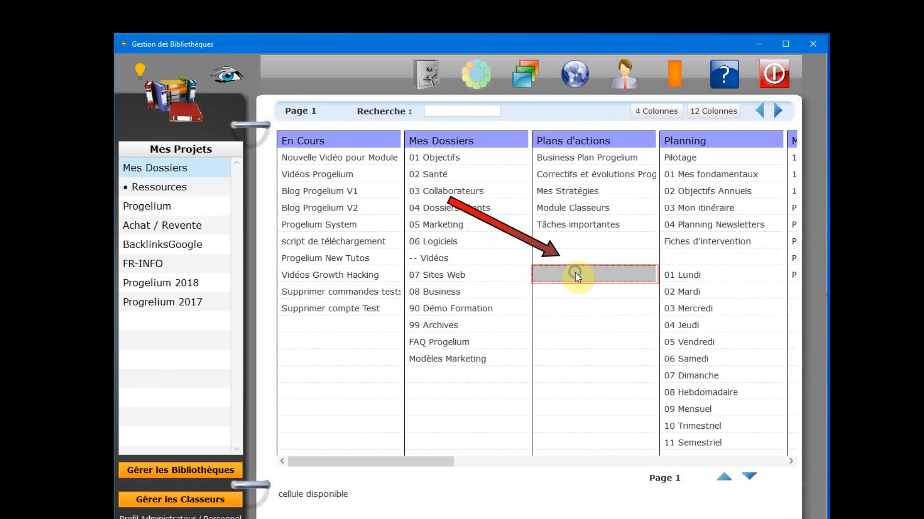
pyautogui.rightClick(575, 272)
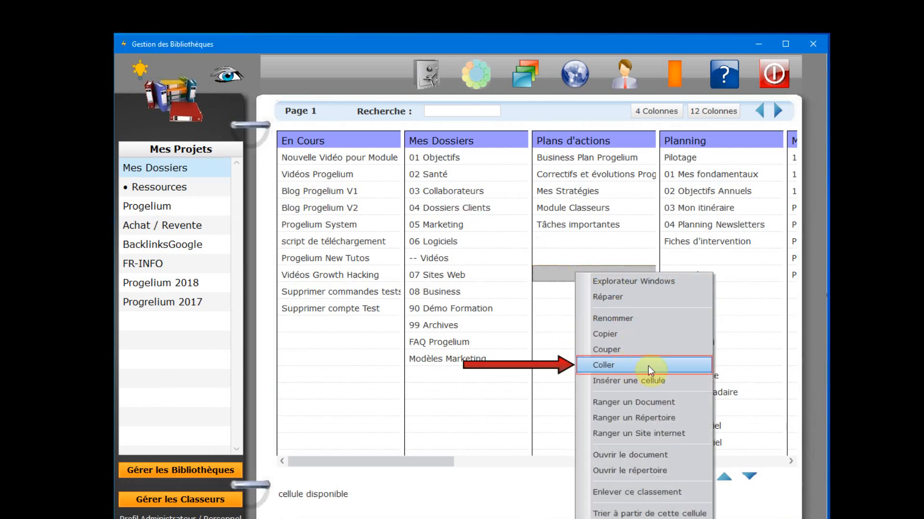
pyautogui.click(668, 365)
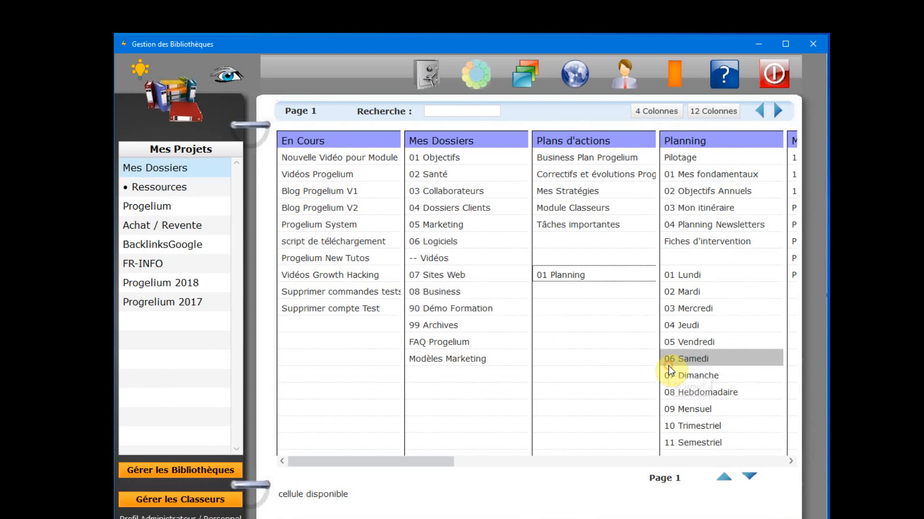
pyautogui.doubleClick(566, 276)
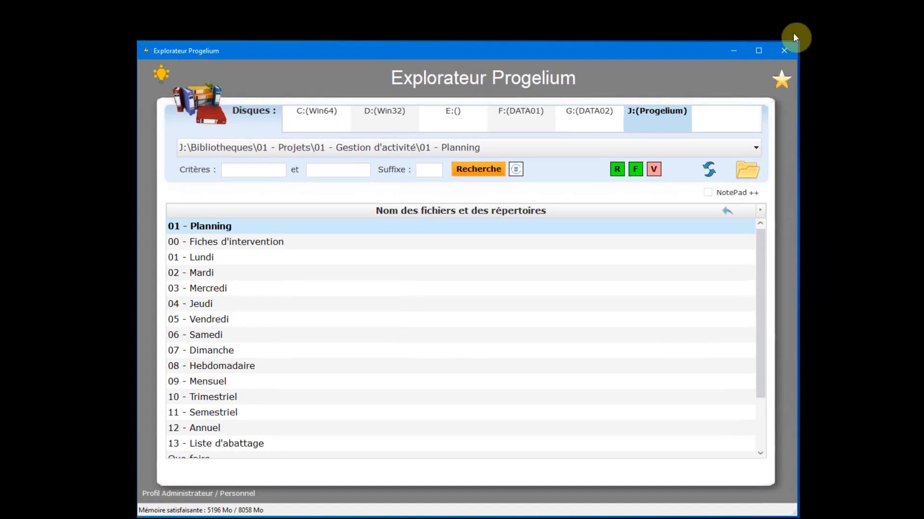
pyautogui.click(813, 44)
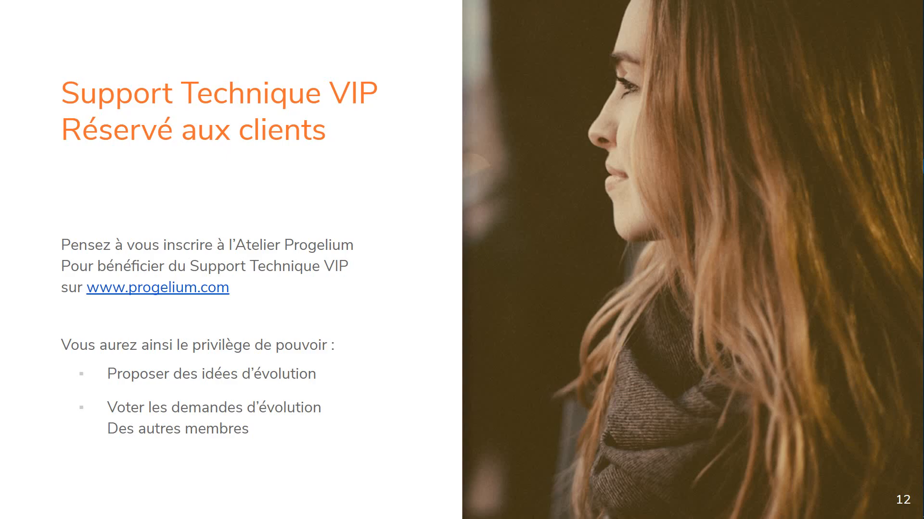